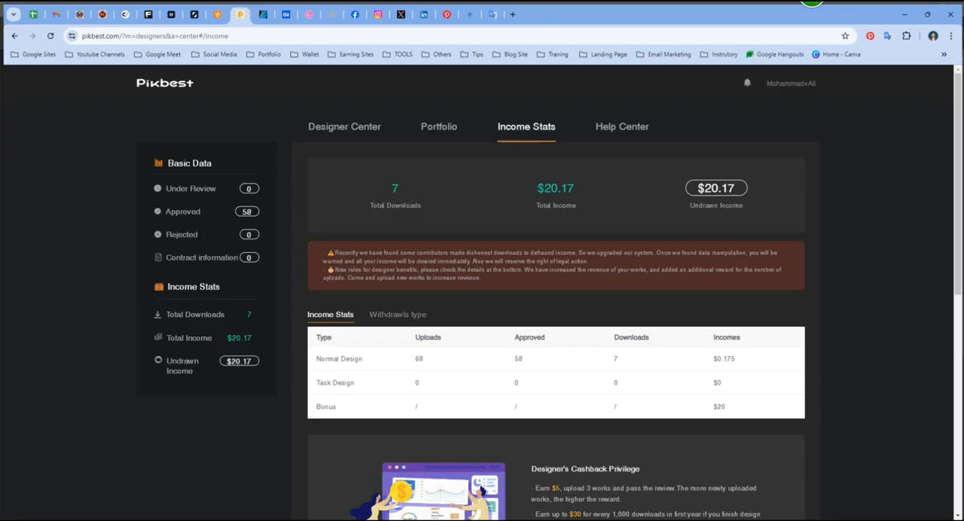
- Open the How To Upload guide in the Help Center and look through its upload types and file requirements
left_click(623, 124)
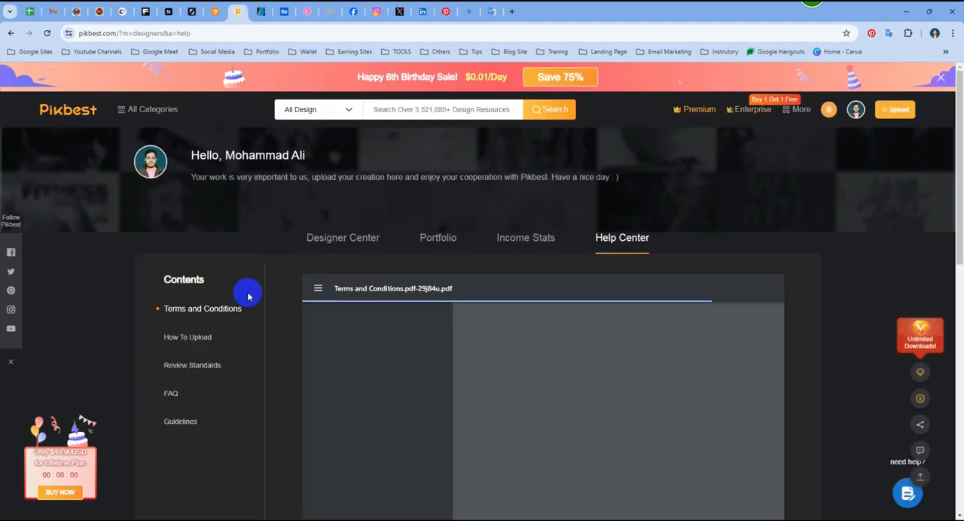
scroll(241, 294, "down", 2)
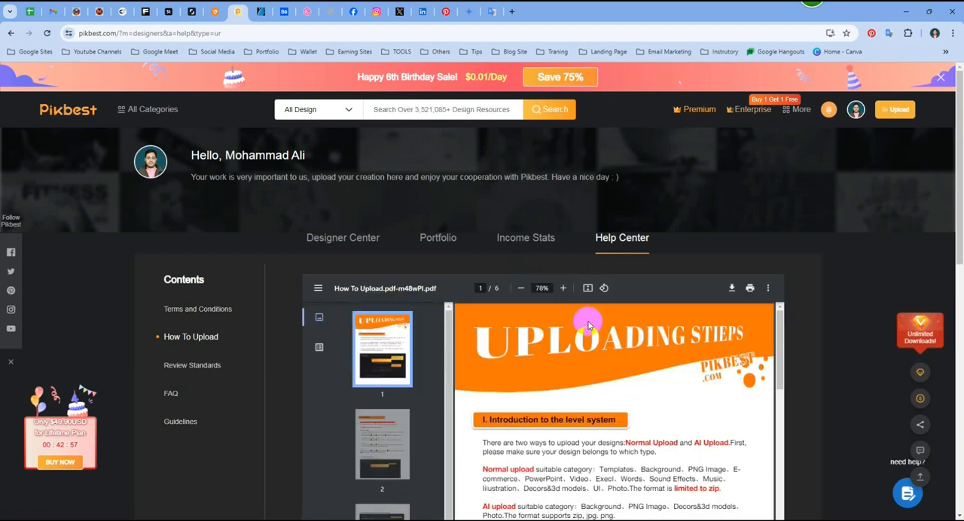
scroll(589, 324, "down", 5)
scroll(682, 359, "up", 3)
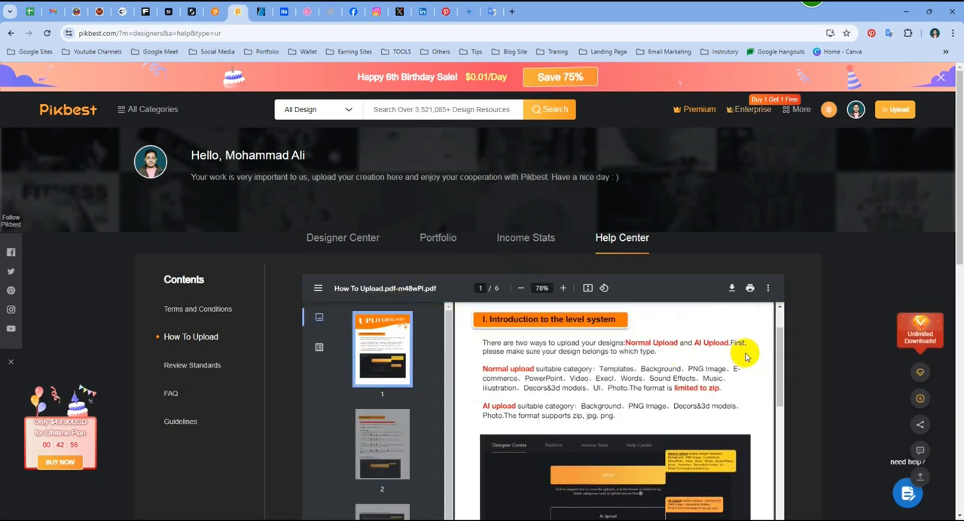
scroll(750, 356, "down", 1)
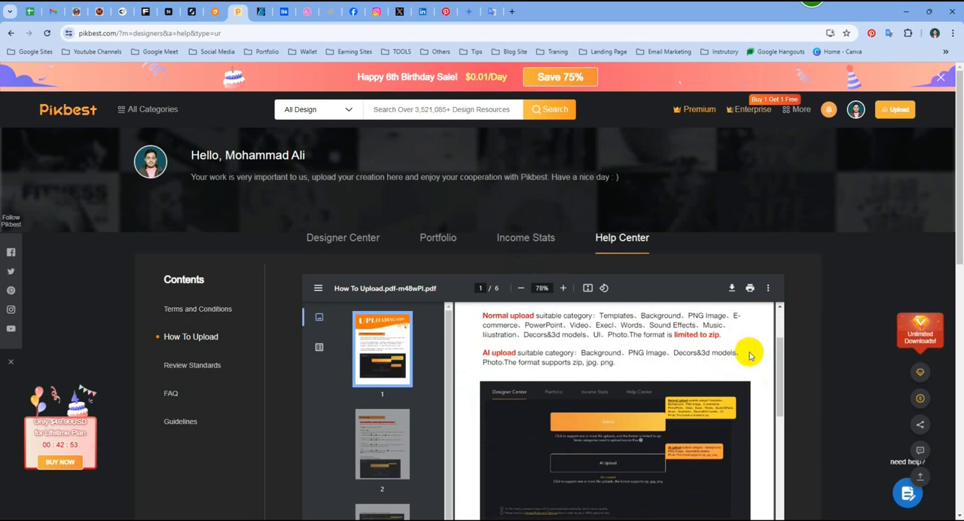
scroll(745, 355, "down", 1)
scroll(958, 240, "down", 1)
scroll(958, 240, "down", 4)
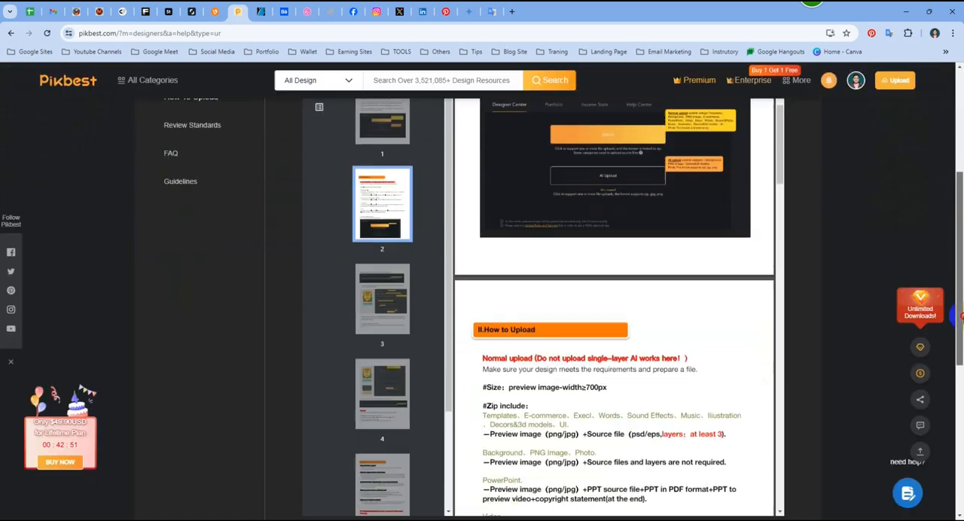
scroll(731, 308, "down", 3)
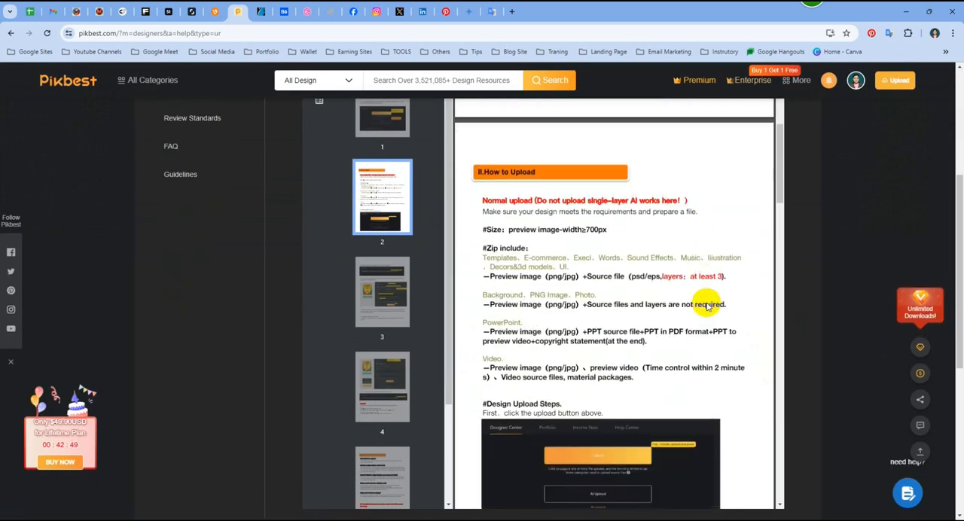
scroll(706, 305, "down", 2)
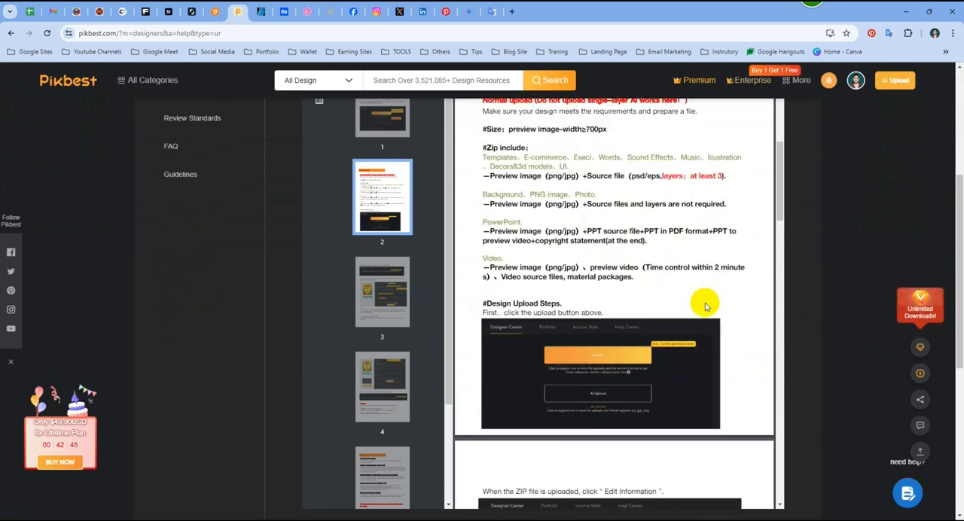
- Read which file formats the guide's introduction allows for AI upload and for normal upload
scroll(706, 304, "up", 2)
scroll(706, 305, "up", 6)
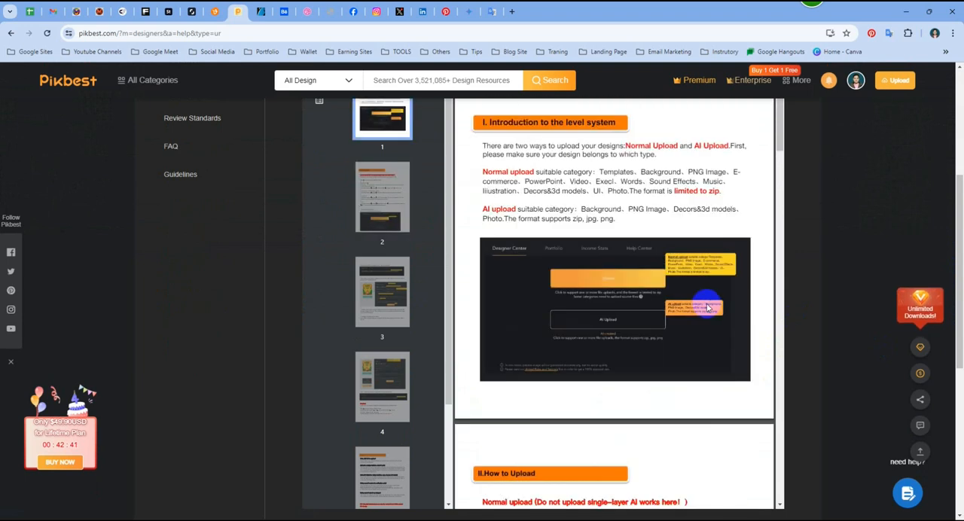
scroll(706, 305, "up", 1)
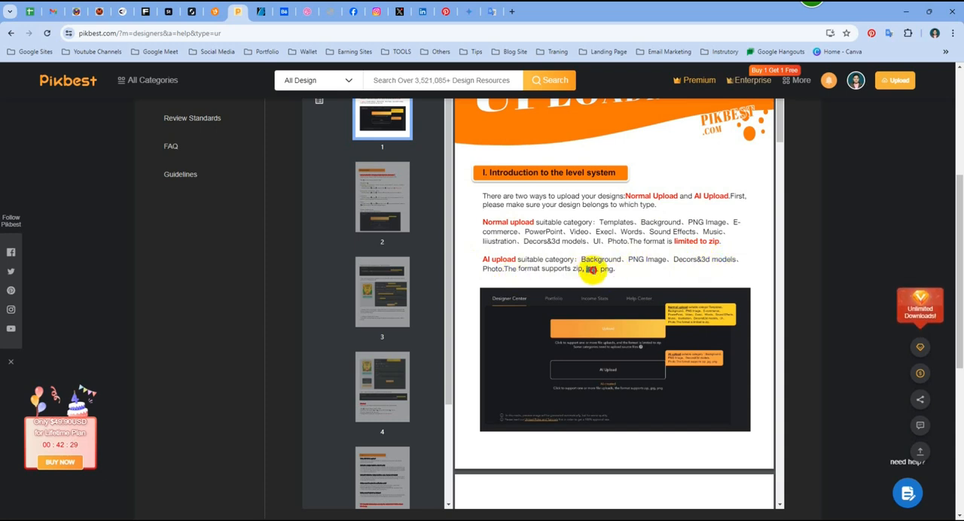
left_click_drag(600, 269, 616, 269)
left_click(642, 270)
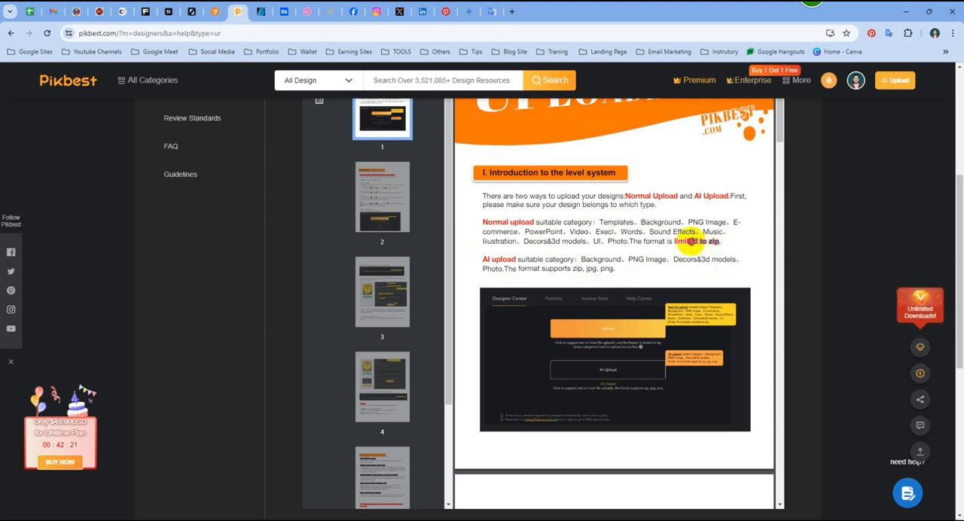
left_click_drag(667, 242, 737, 242)
left_click(737, 242)
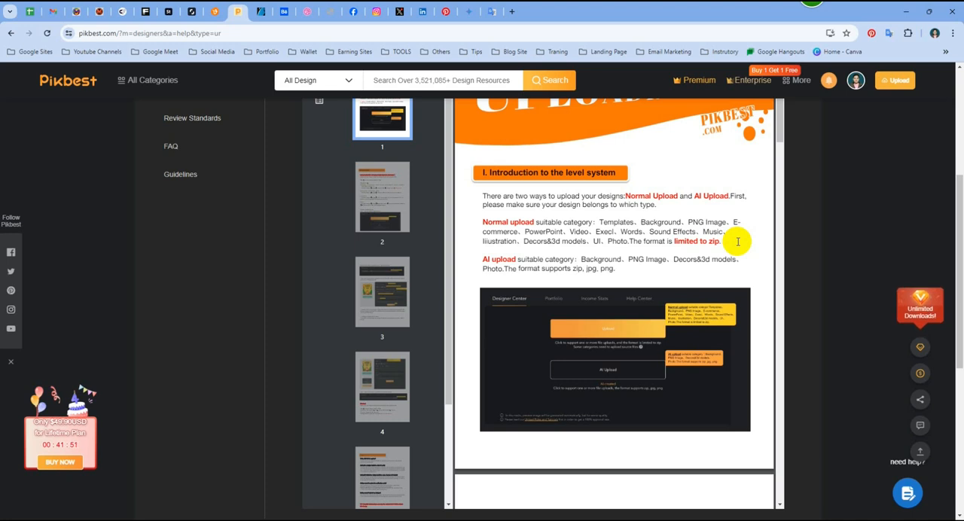
- Examine the normal upload requirements, zip contents and design upload steps in the guide's How to Upload section
scroll(527, 265, "down", 3)
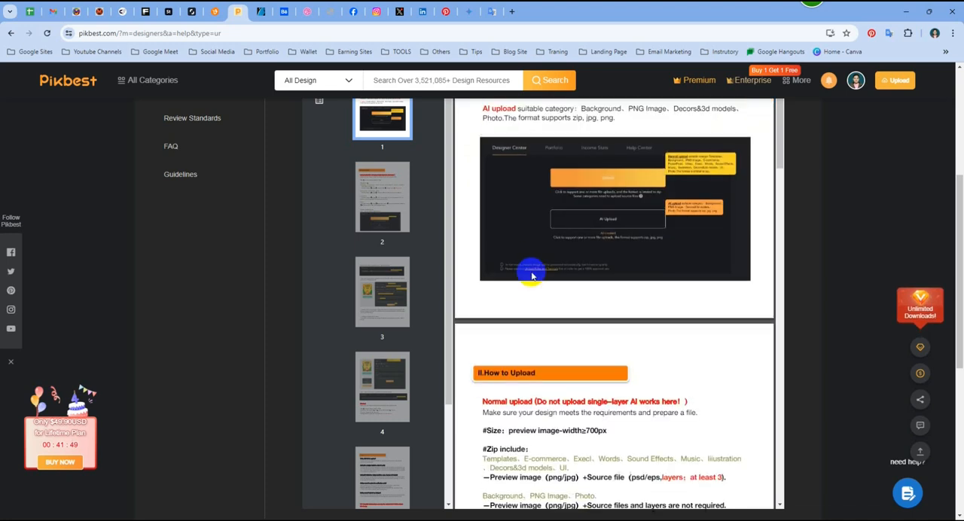
scroll(638, 295, "down", 1)
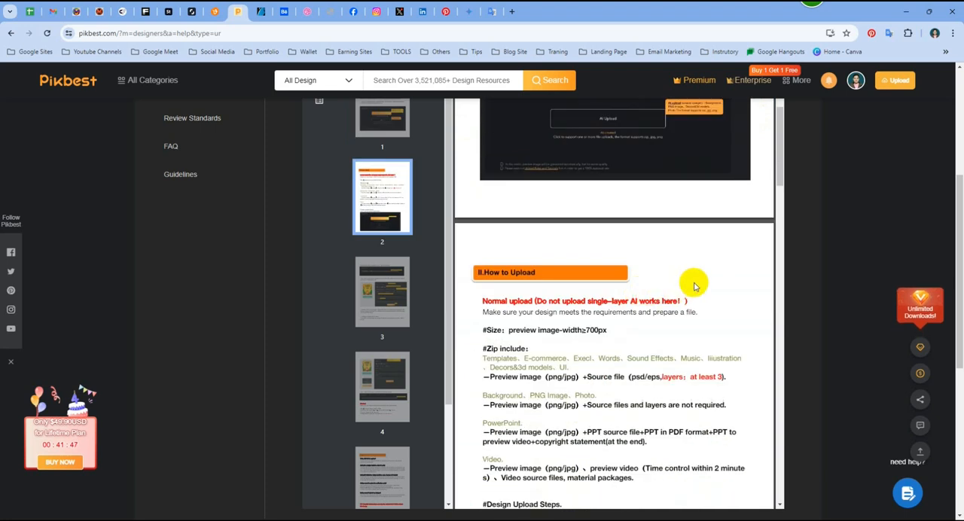
scroll(689, 283, "down", 1)
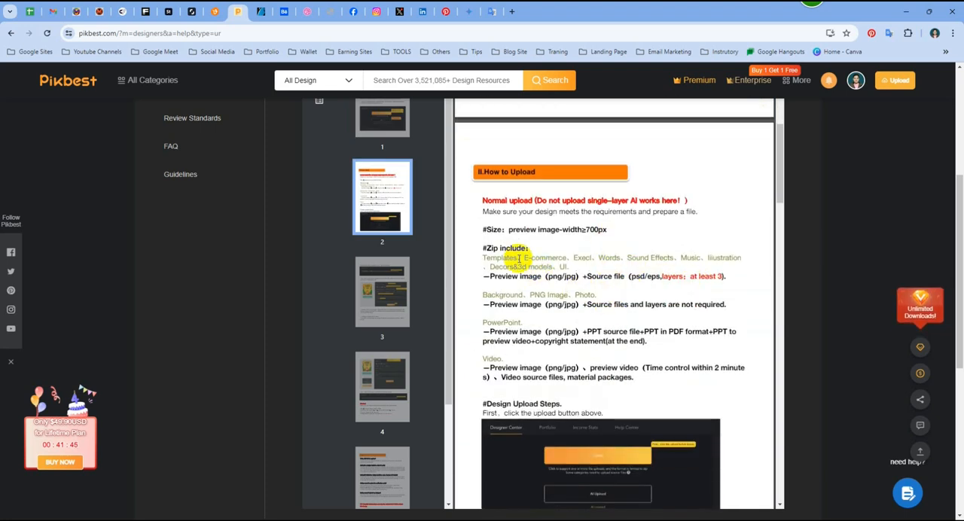
scroll(606, 297, "down", 1)
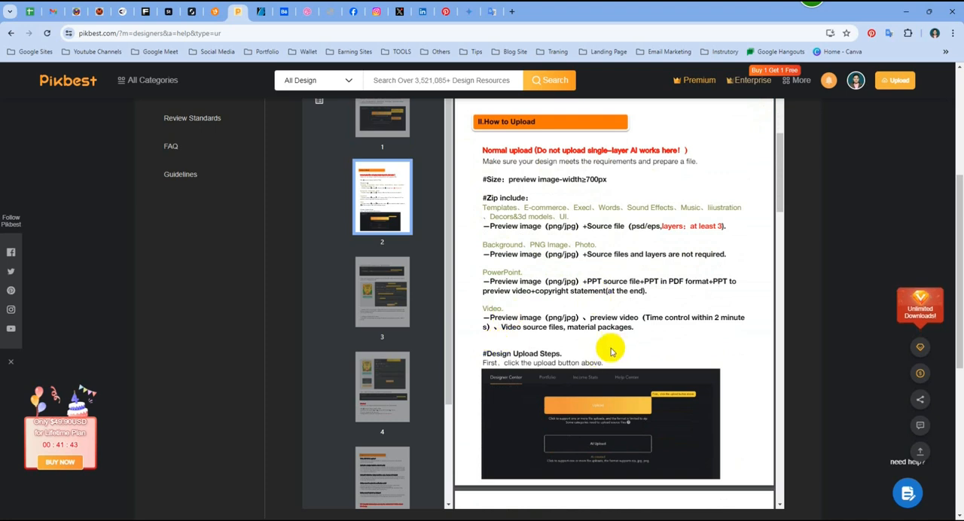
scroll(689, 331, "down", 3)
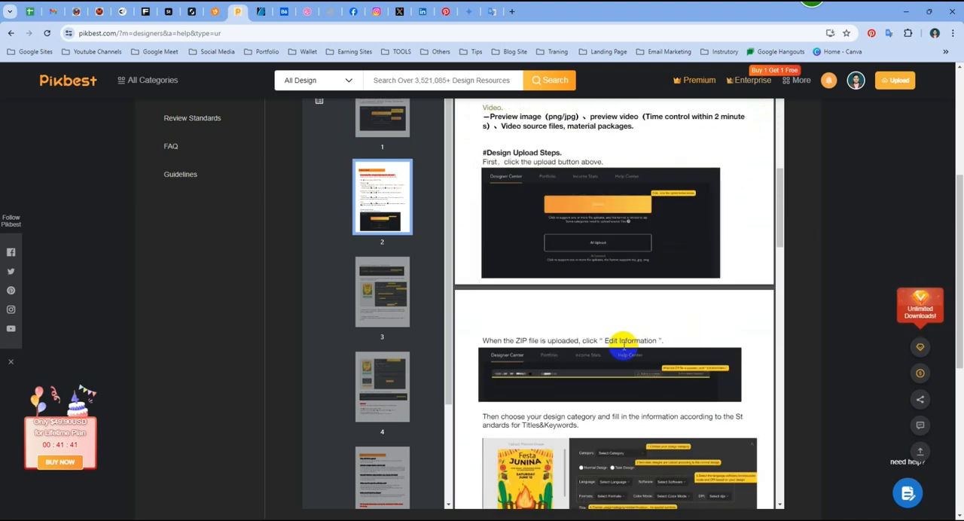
scroll(624, 345, "up", 8)
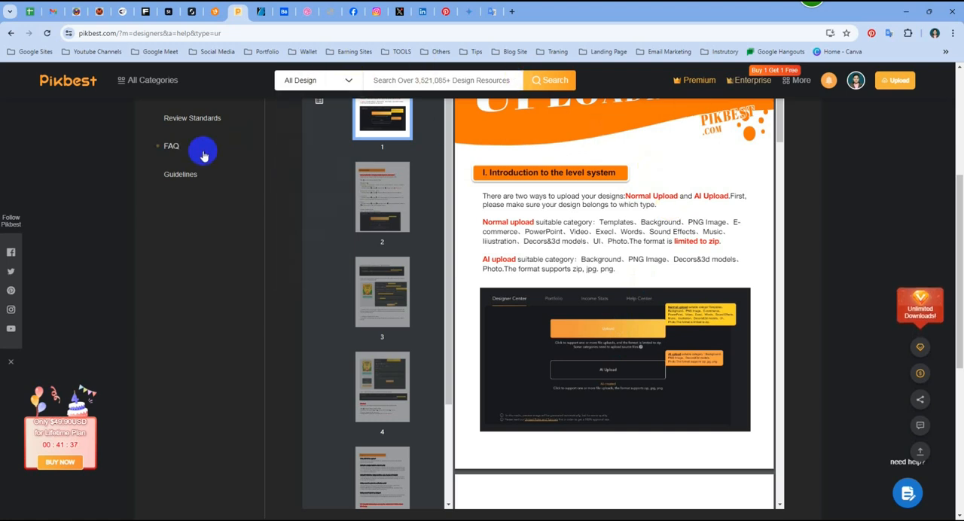
- Leave the upload guide and return to the Designer Center page
left_click(172, 146)
left_click(349, 246)
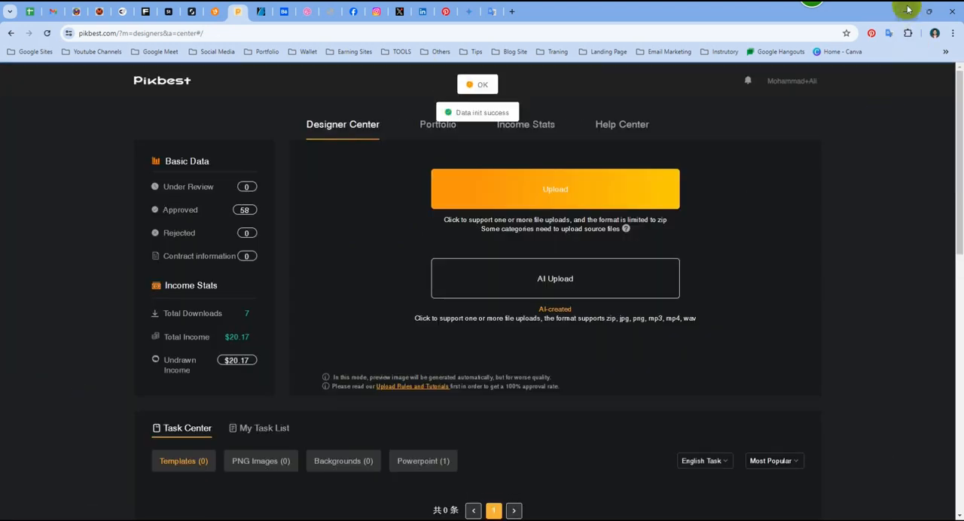
- Switch to Illustrator and create a new 5000 x 5000 px document in RGB Color at 300 ppi
left_click(908, 11)
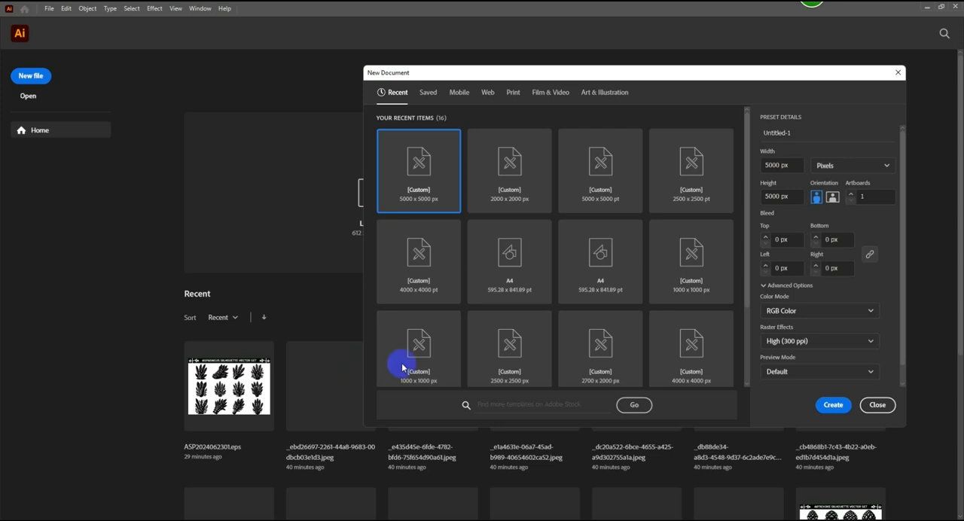
left_click(833, 404)
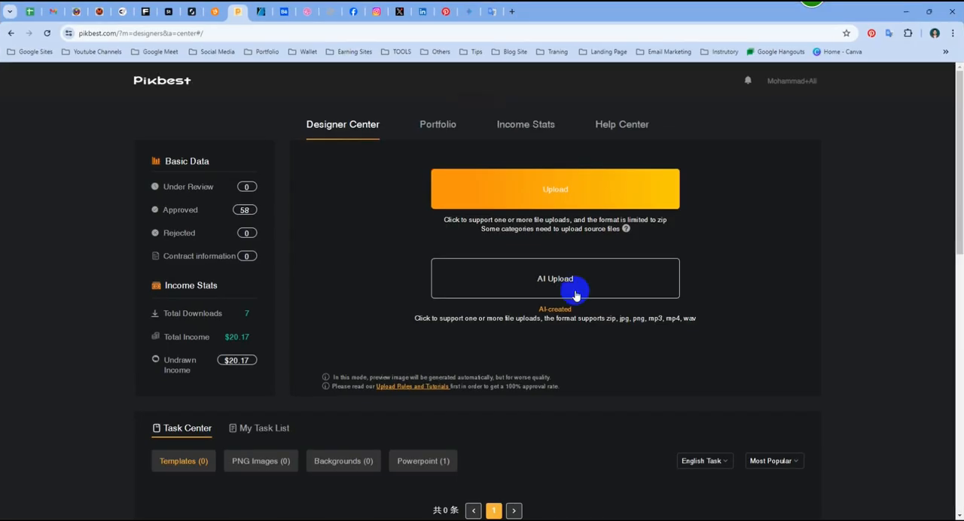
- Switch back to the browser and open the Pikbest home page in a new tab
left_click(512, 11)
type("pikbest")
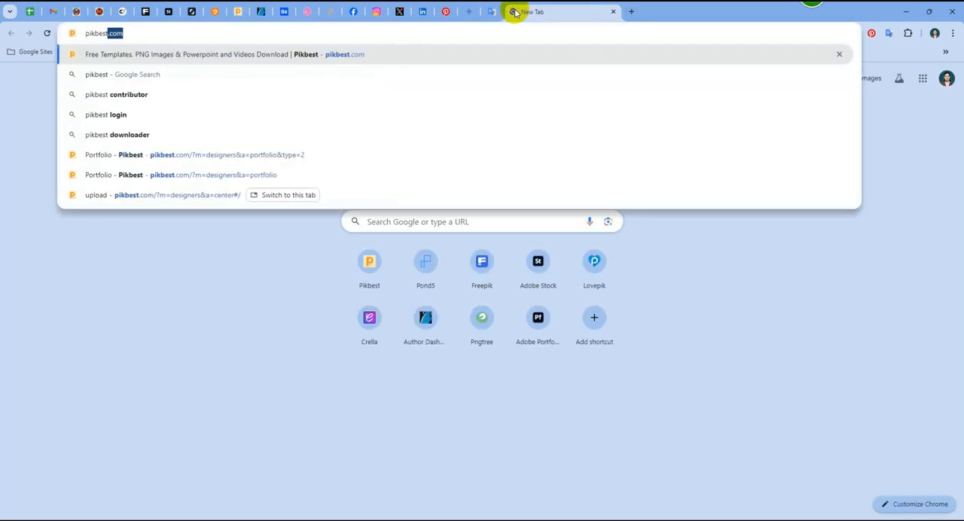
key("Return")
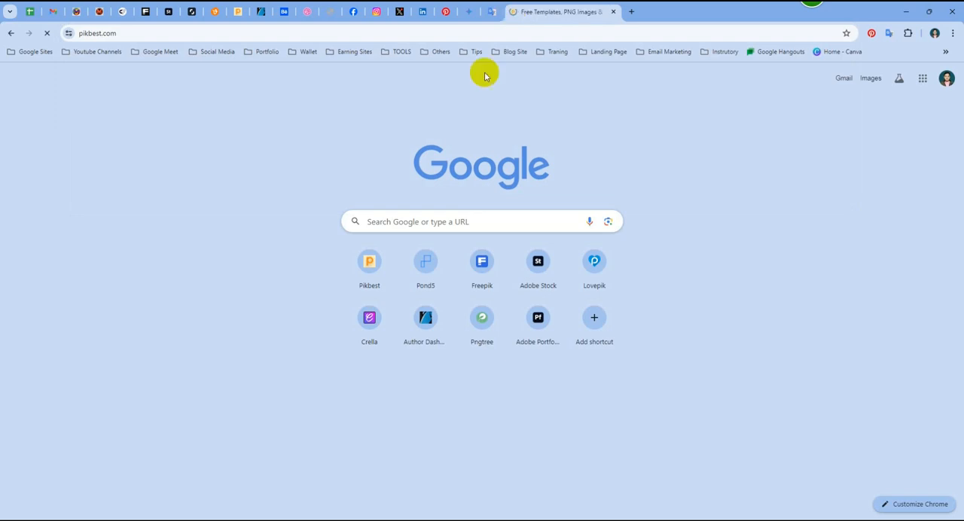
- Search Pikbest for "silhouette" with the category kept at All Design
left_click(429, 224)
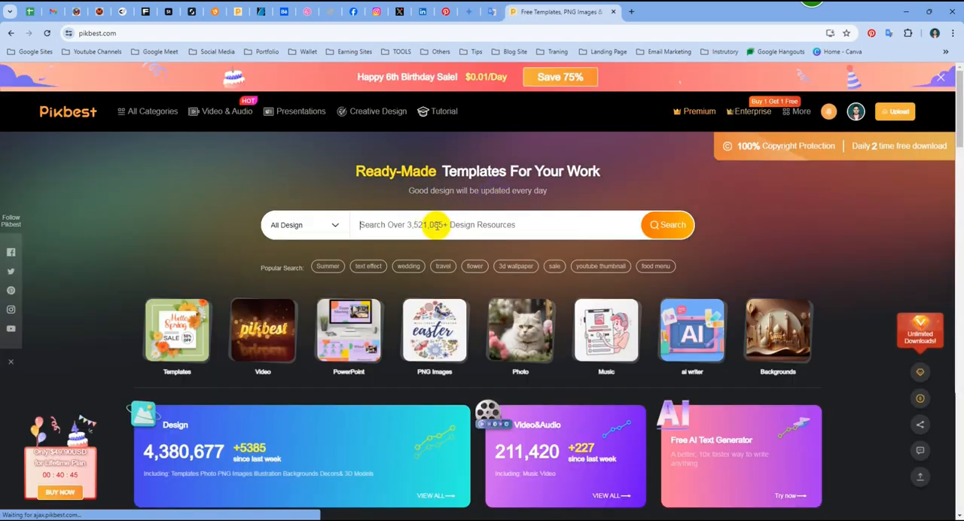
type("silho")
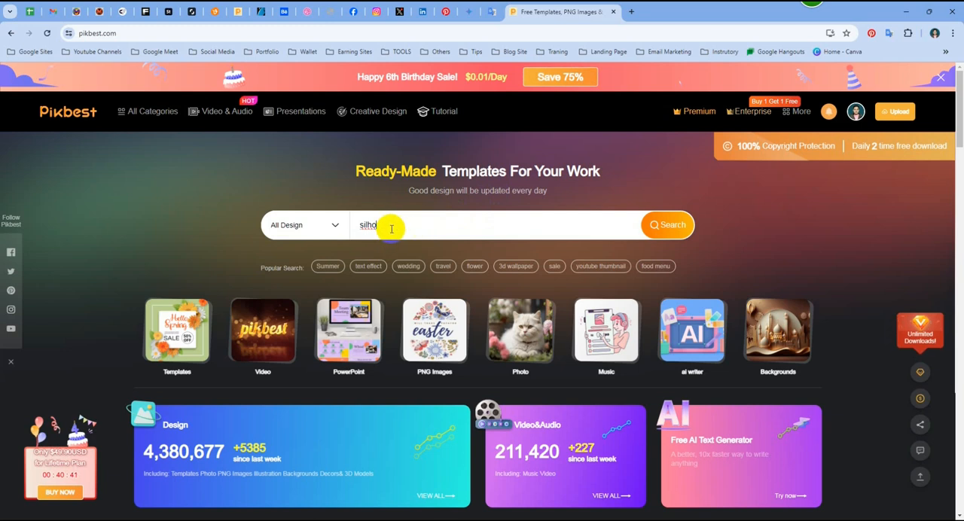
type("uette")
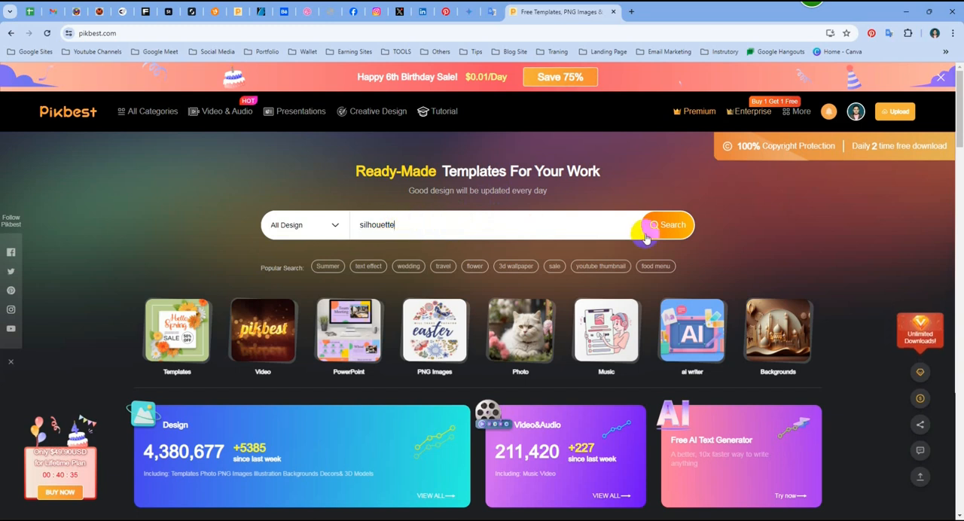
left_click(668, 232)
left_click(669, 229)
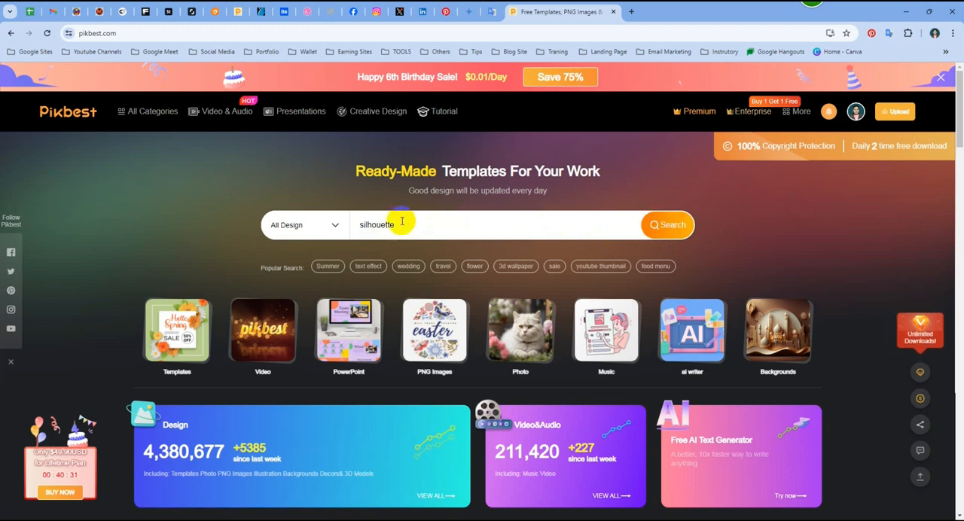
mouse_move(335, 226)
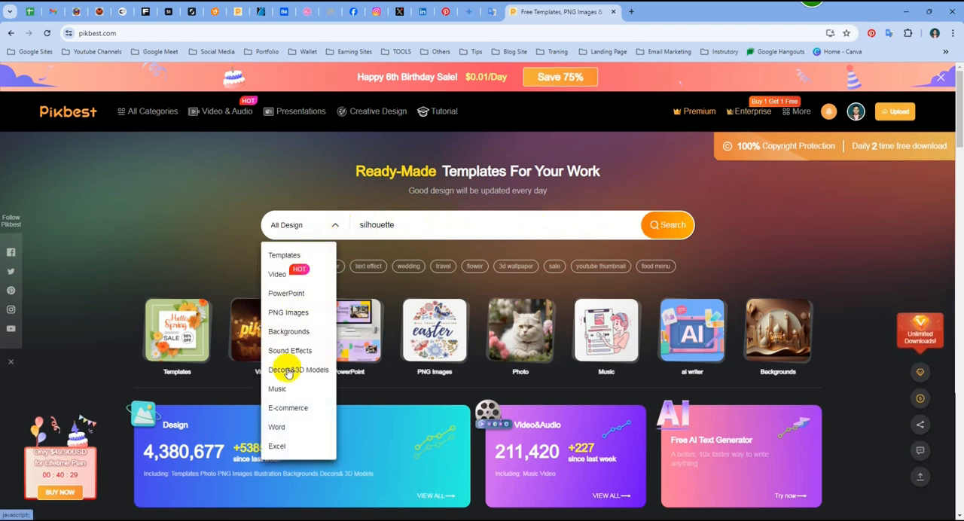
left_click(480, 289)
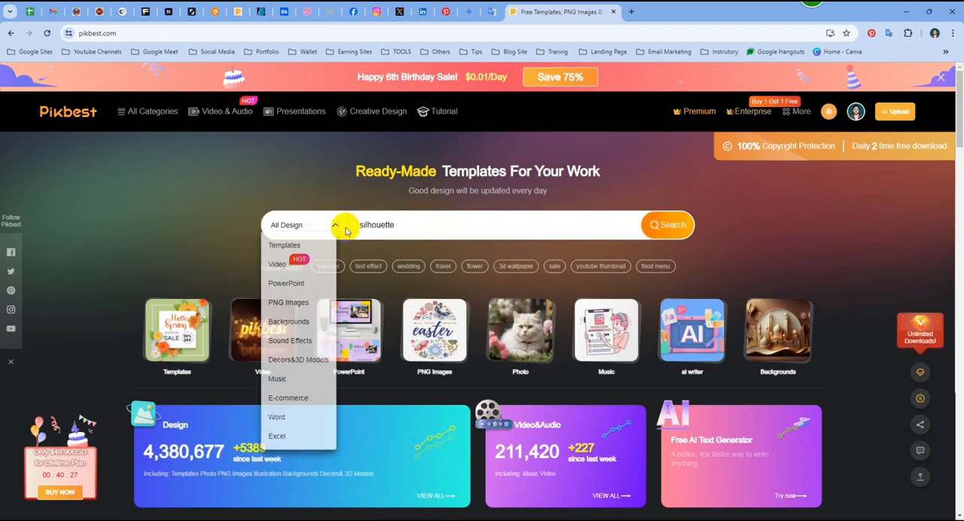
left_click(410, 223)
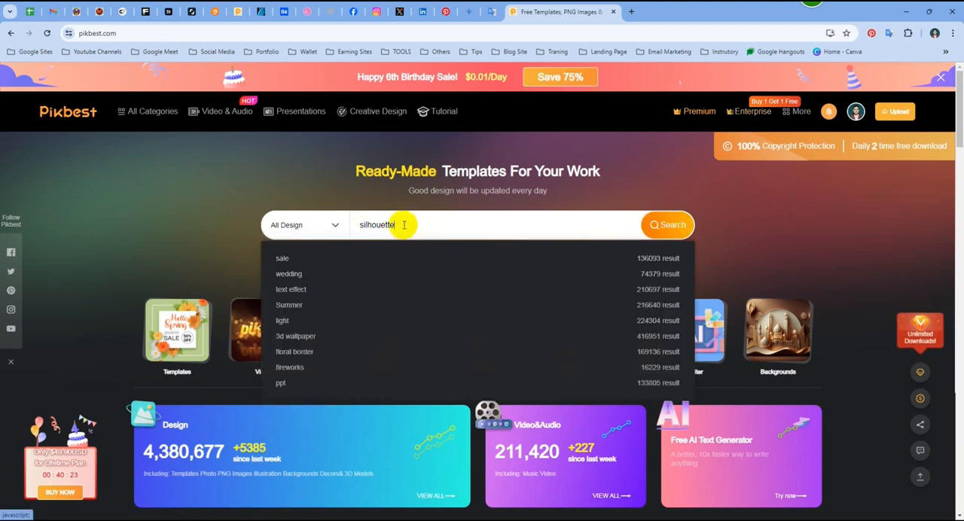
left_click(670, 225)
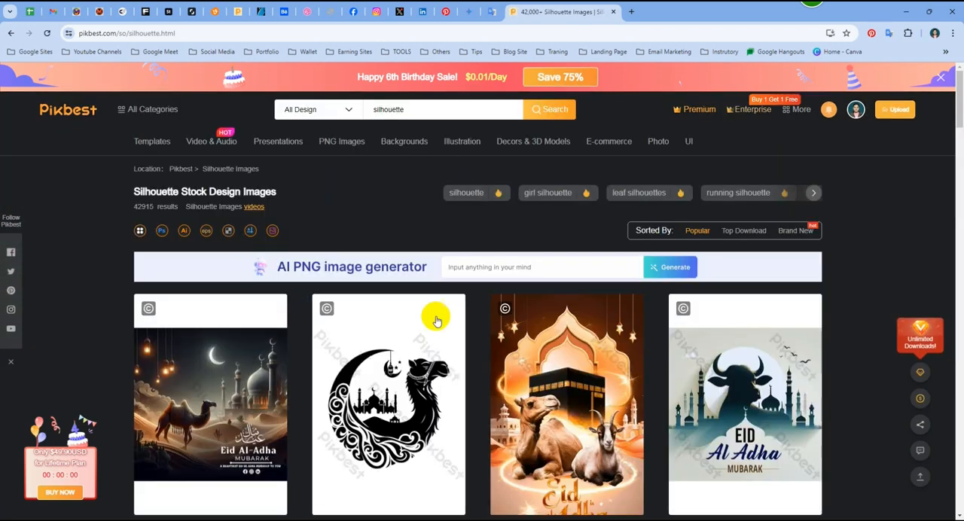
- Browse the suggested keywords related to silhouette and open the mountain silhouette results
scroll(370, 306, "down", 2)
scroll(380, 300, "up", 2)
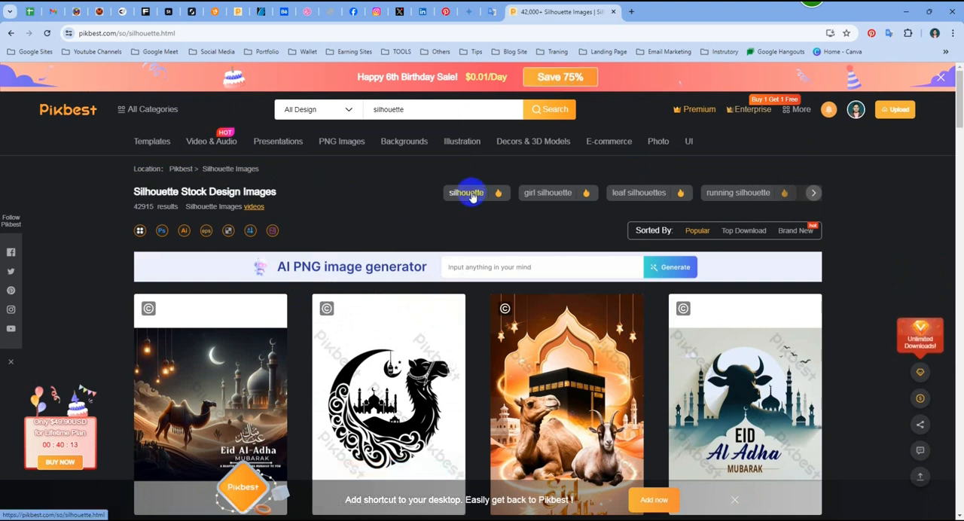
left_click(813, 193)
left_click(813, 192)
left_click(813, 193)
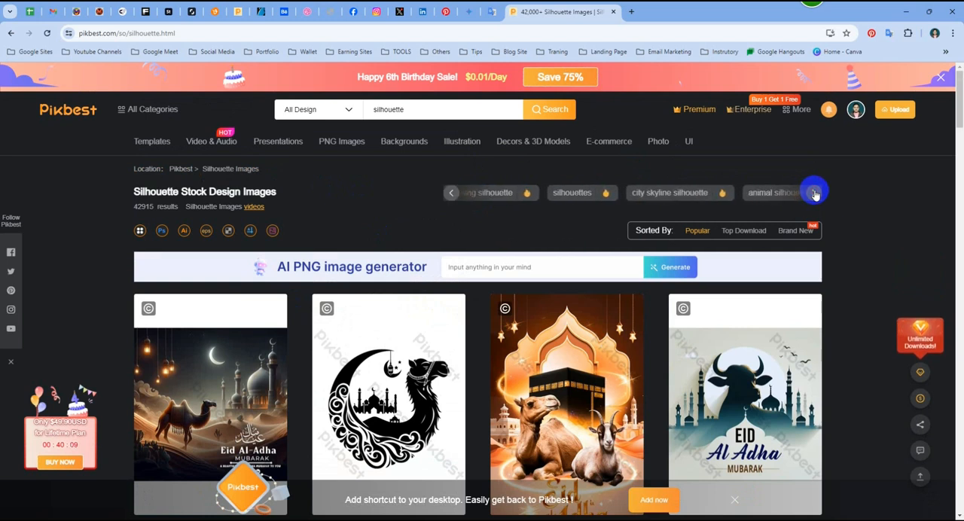
left_click(813, 193)
left_click(813, 192)
left_click(813, 192)
left_click(813, 192)
left_click(813, 192)
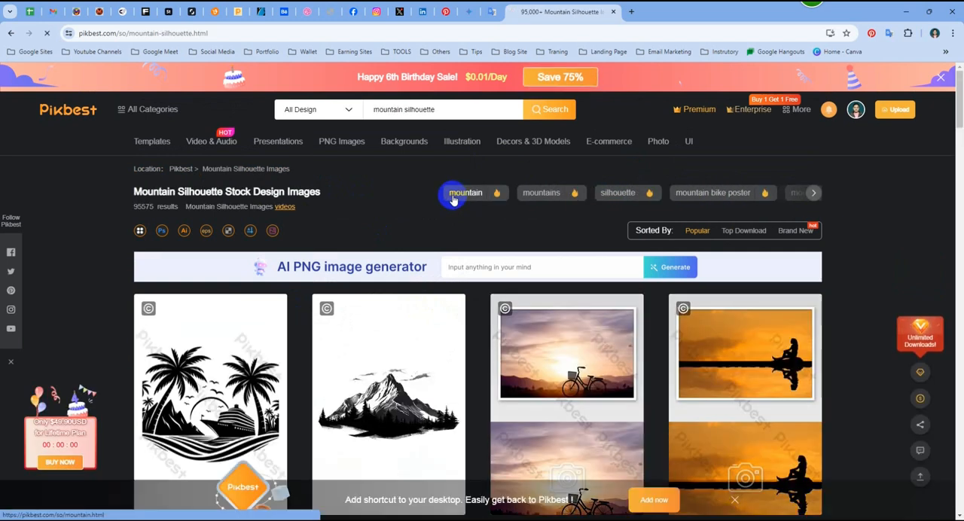
- Open the related mountain results and go through their suggested keywords to the mountain peak search
left_click(450, 197)
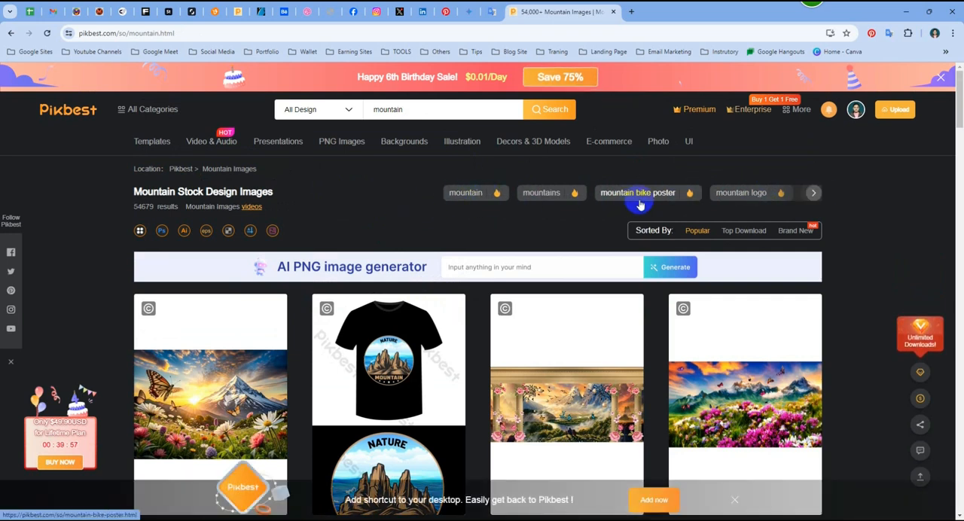
left_click(813, 194)
left_click(814, 193)
left_click(813, 193)
left_click(813, 193)
left_click(813, 193)
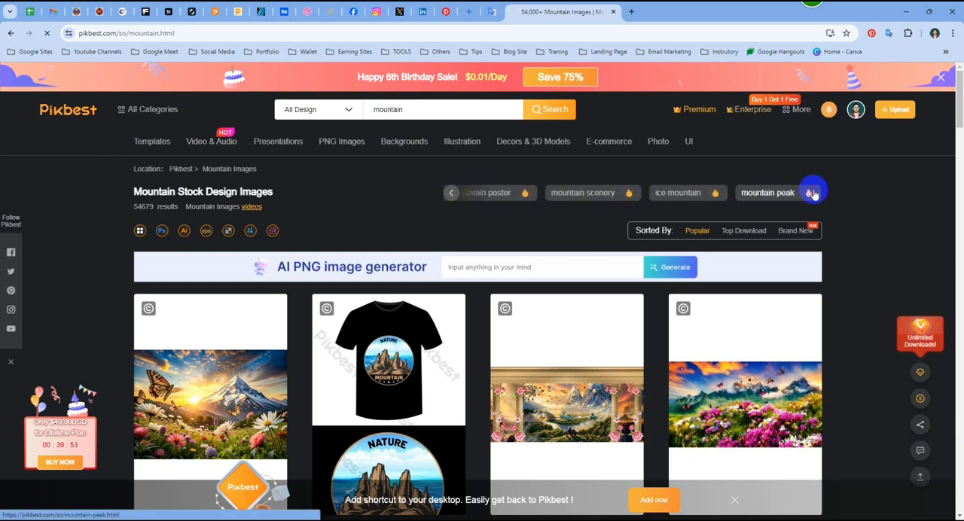
- Open the mountain peak results, and search Pikbest for "silhouette" again with the category kept at All Design
left_click(807, 191)
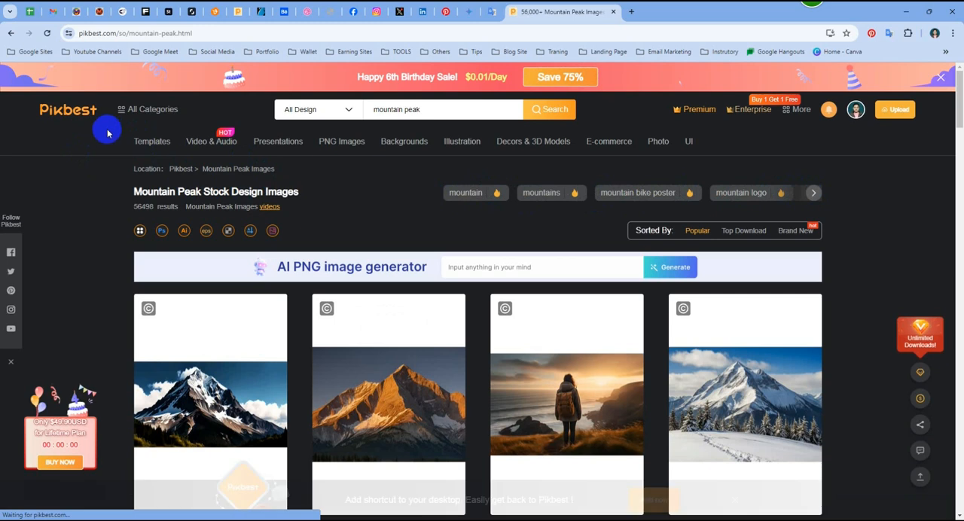
left_click(448, 111)
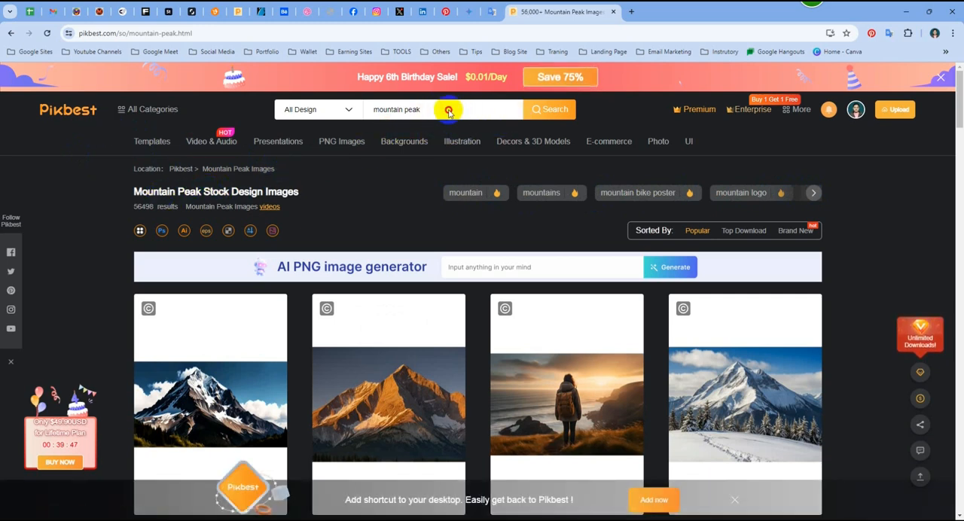
type("s")
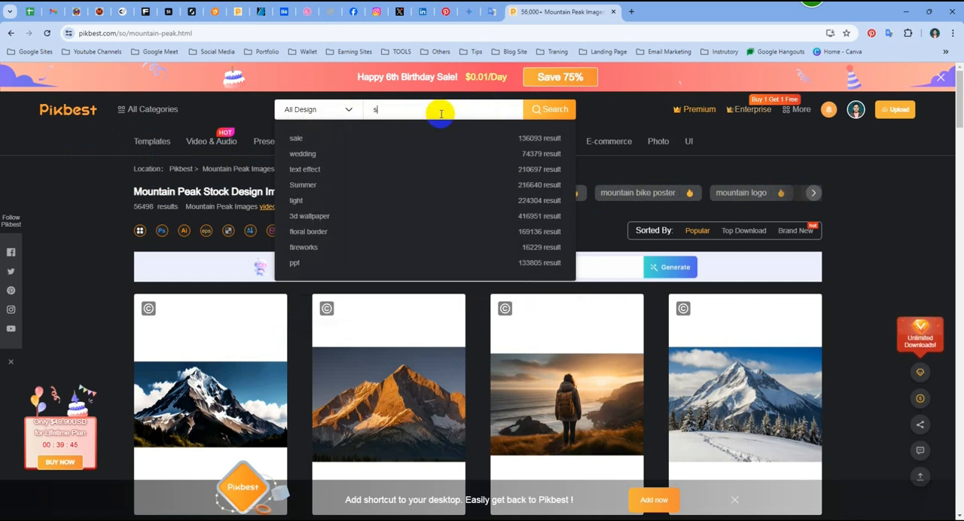
type("ilho")
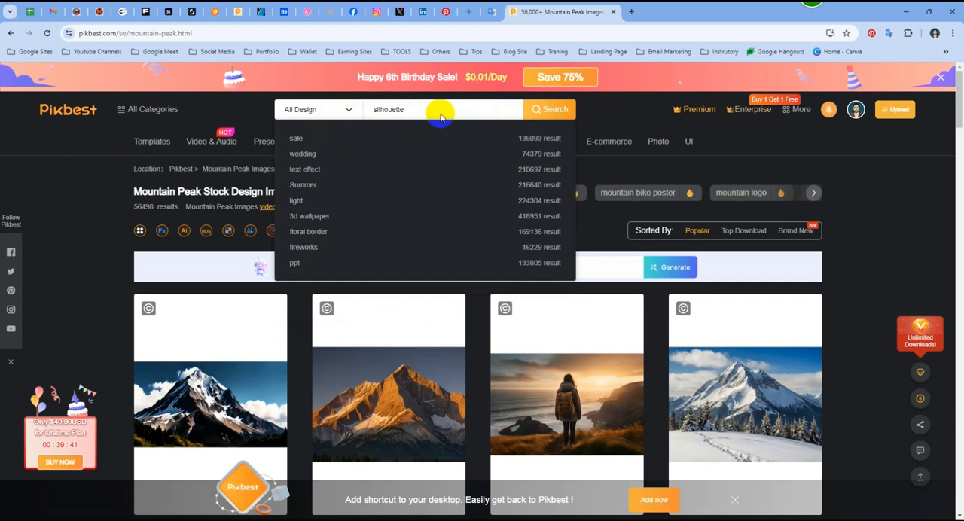
type("uette")
key("Return")
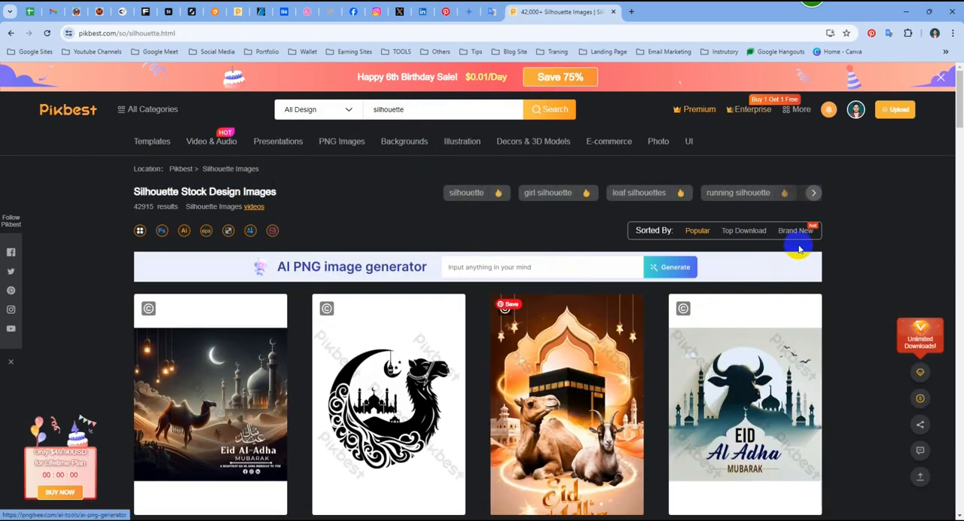
- Browse the first silhouette results and open the black and white olive tree silhouette in a new tab
scroll(799, 249, "down", 3)
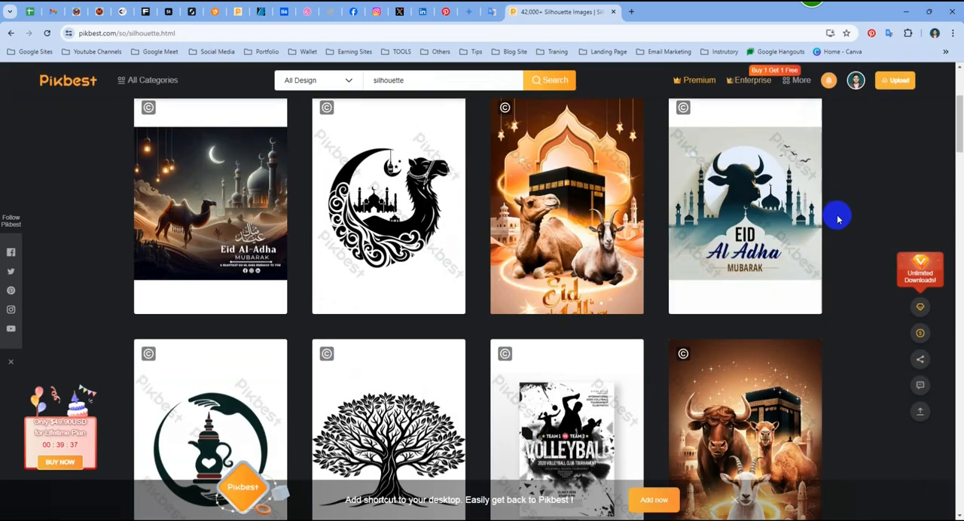
scroll(835, 216, "up", 1)
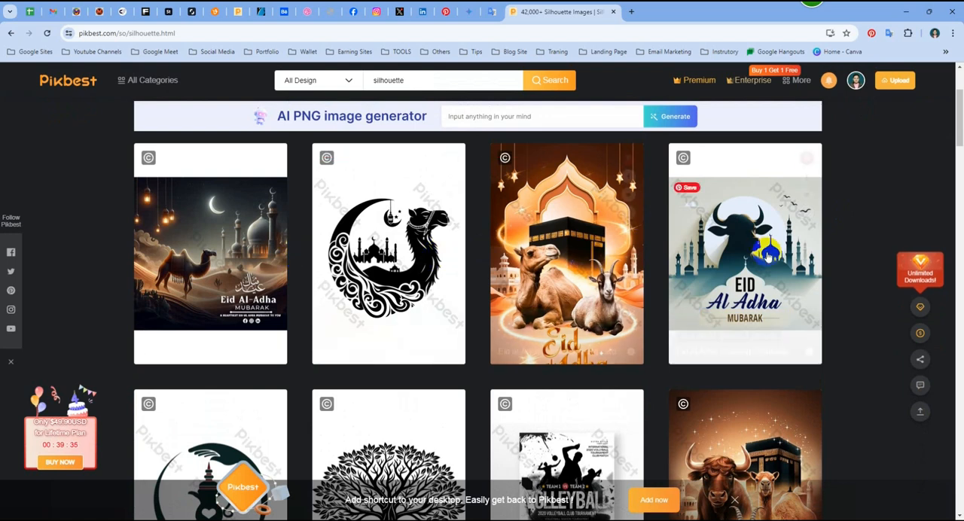
scroll(292, 279, "down", 4)
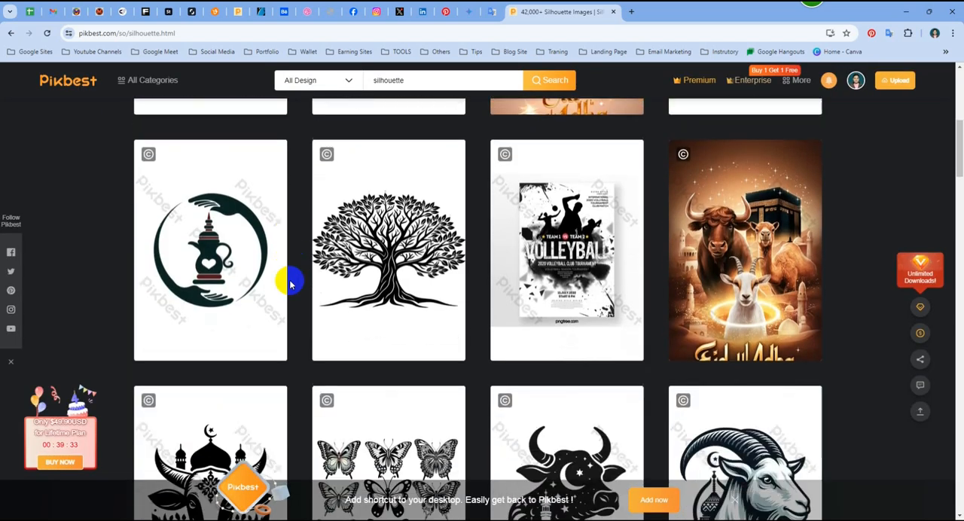
mouse_move(389, 289)
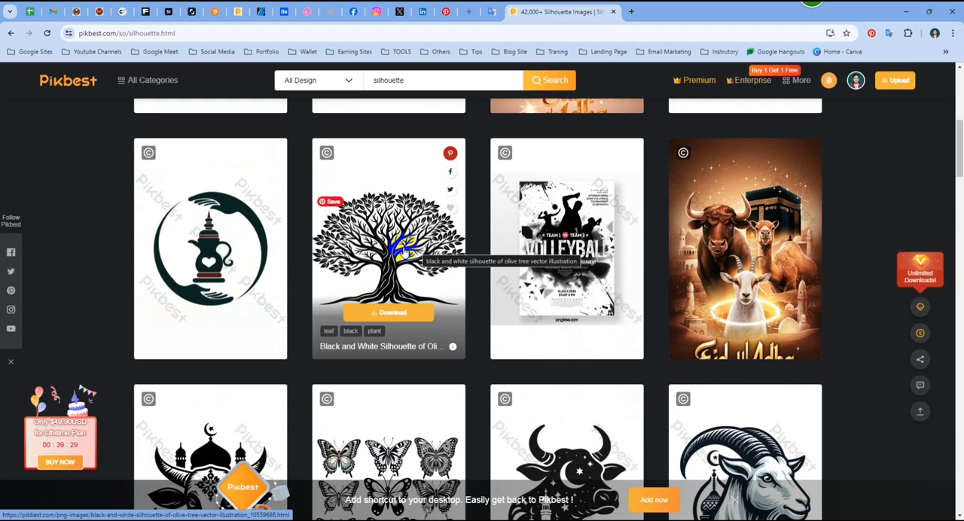
right_click(401, 249)
left_click(422, 254)
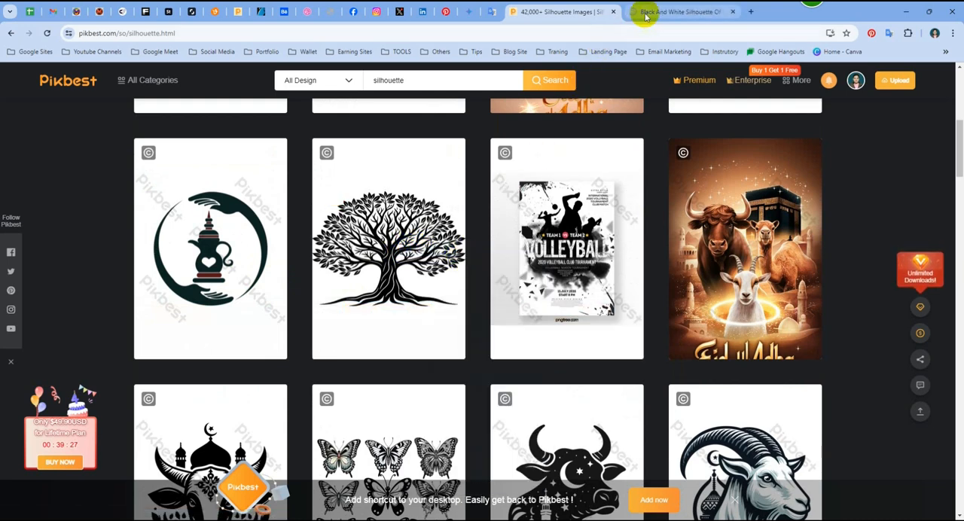
- Browse further down the silhouette results and open the black romantic couple silhouette in a new tab
scroll(372, 277, "down", 3)
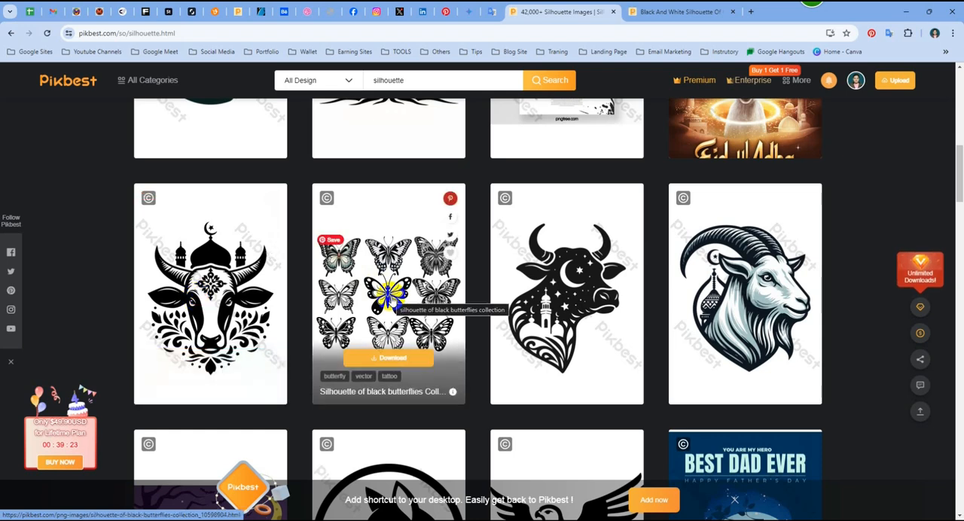
scroll(392, 300, "down", 3)
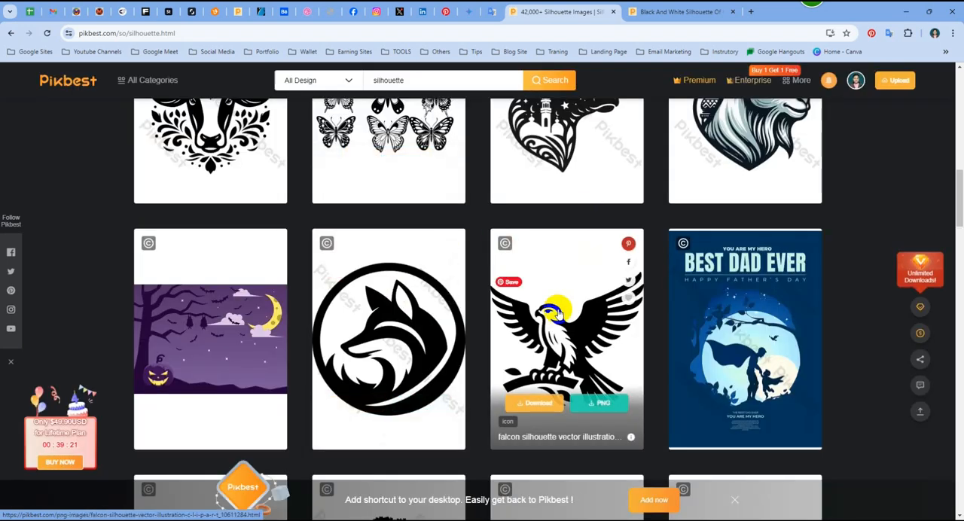
scroll(555, 313, "down", 3)
scroll(605, 316, "down", 2)
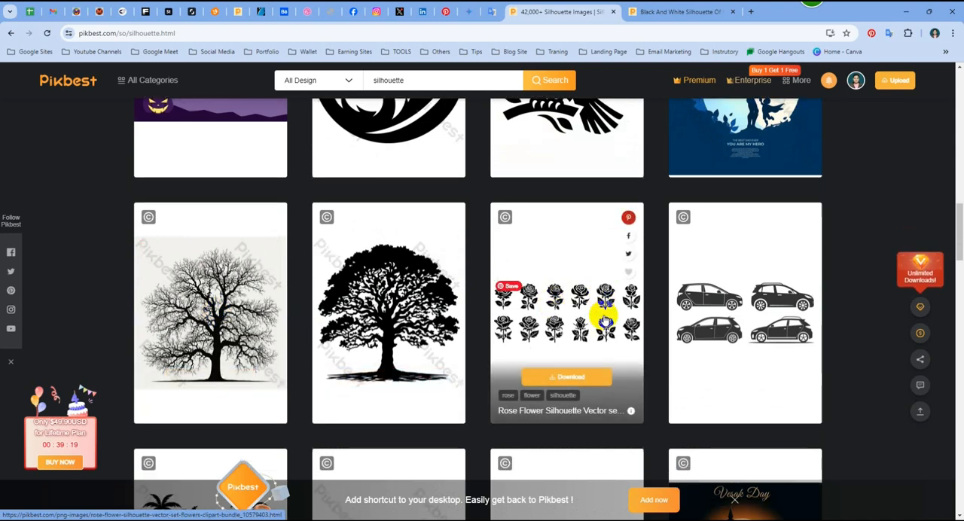
scroll(225, 286, "down", 3)
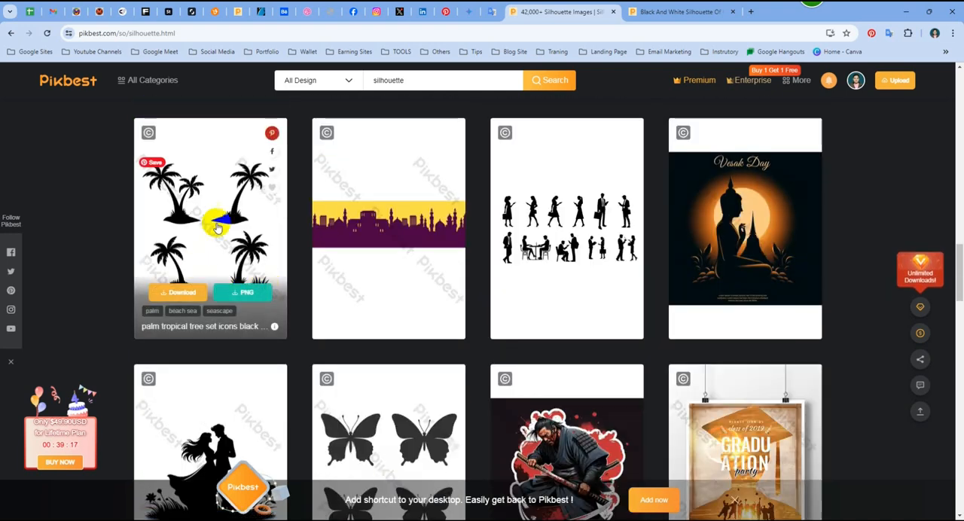
scroll(240, 248, "down", 2)
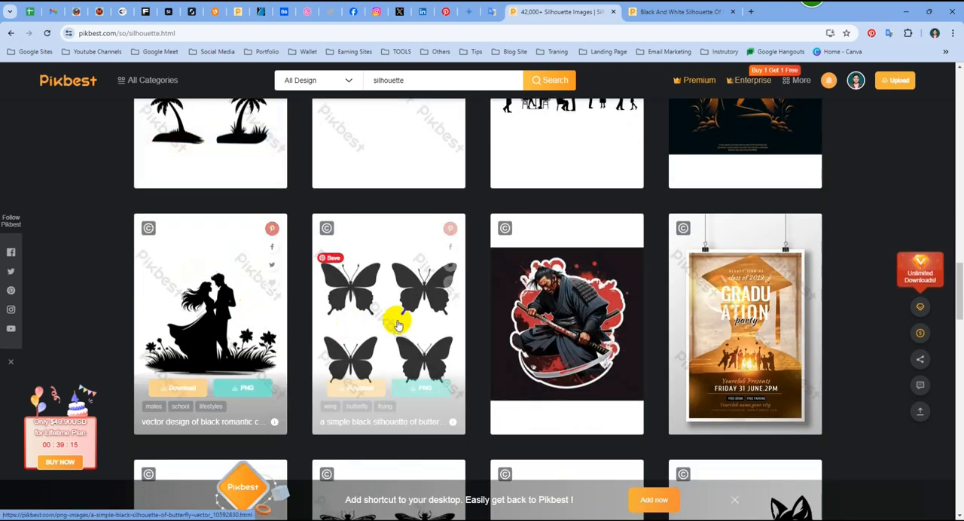
scroll(339, 301, "down", 2)
scroll(226, 263, "up", 1)
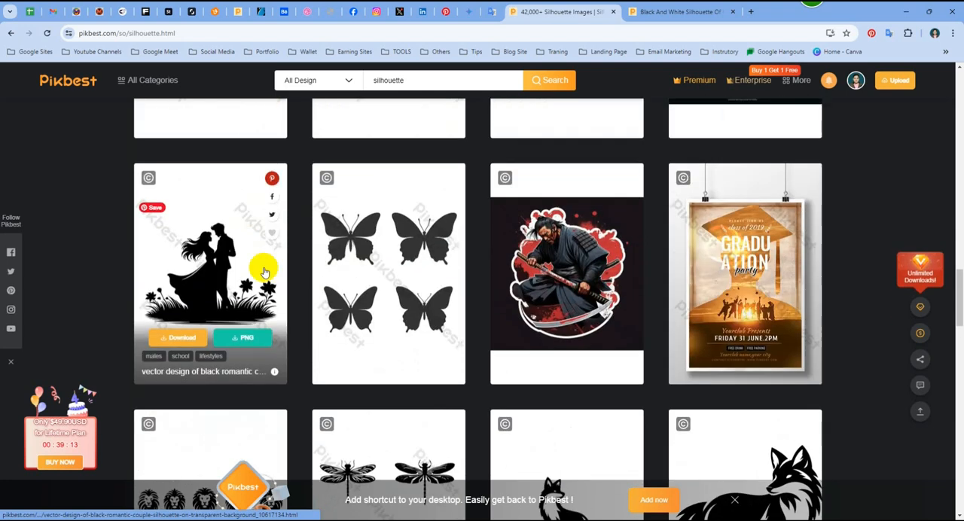
right_click(218, 261)
left_click(301, 265)
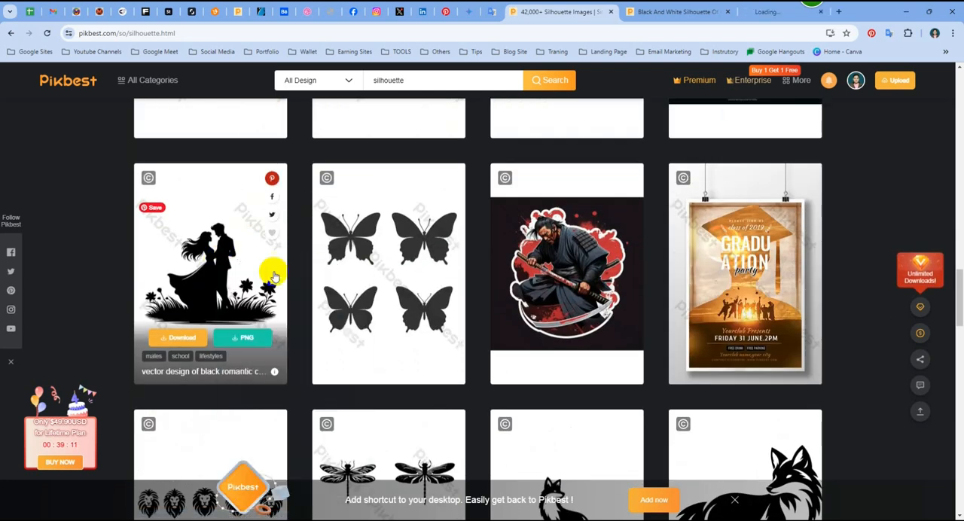
- Examine the design styles in the rest of the first silhouette results page and the related searches below them
scroll(202, 286, "down", 1)
scroll(226, 289, "down", 4)
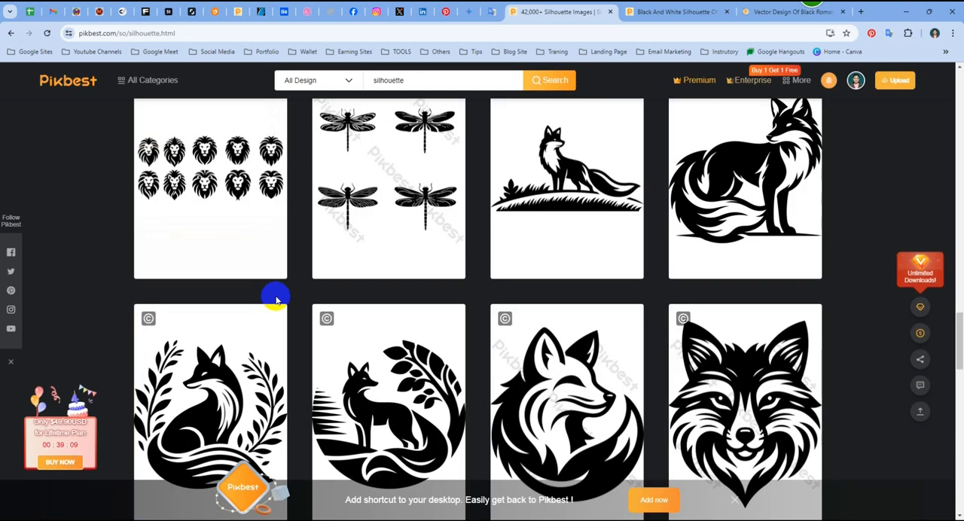
scroll(276, 301, "down", 2)
scroll(366, 374, "down", 4)
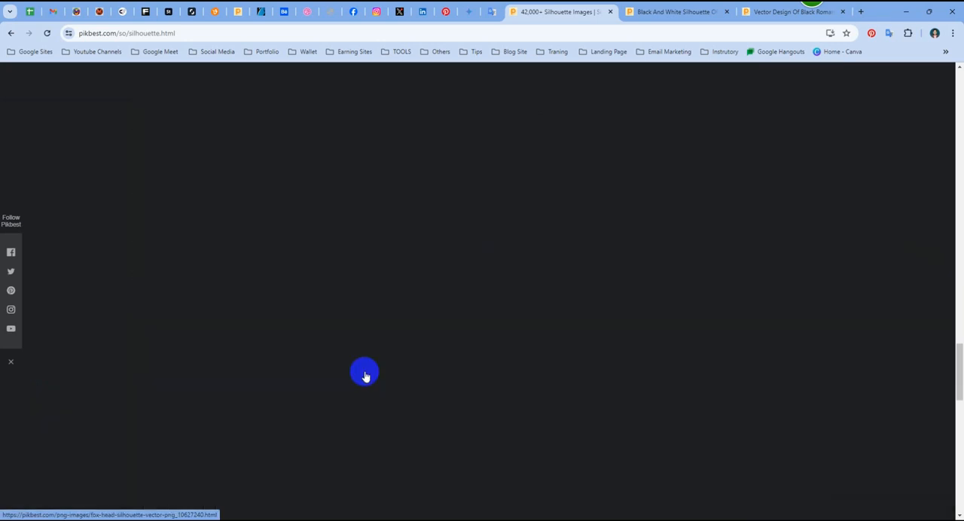
scroll(456, 308, "down", 5)
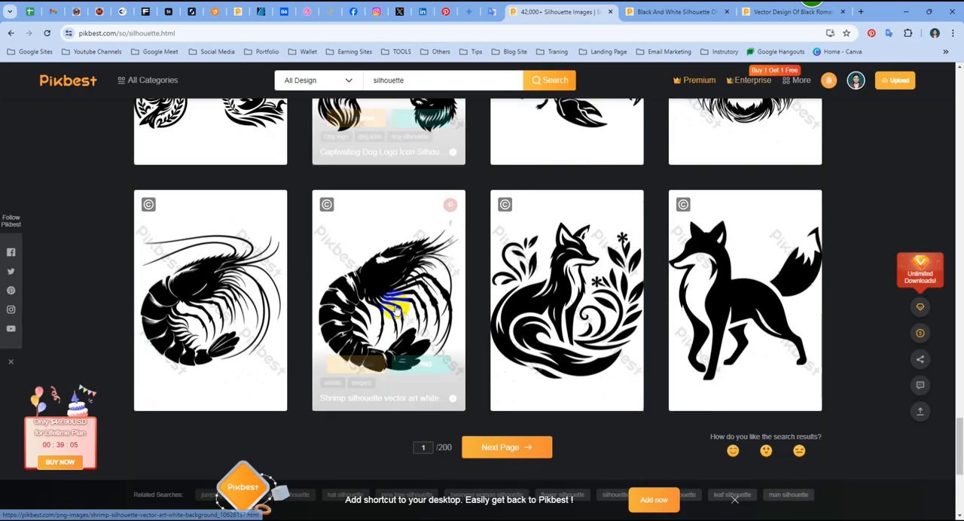
scroll(397, 308, "down", 1)
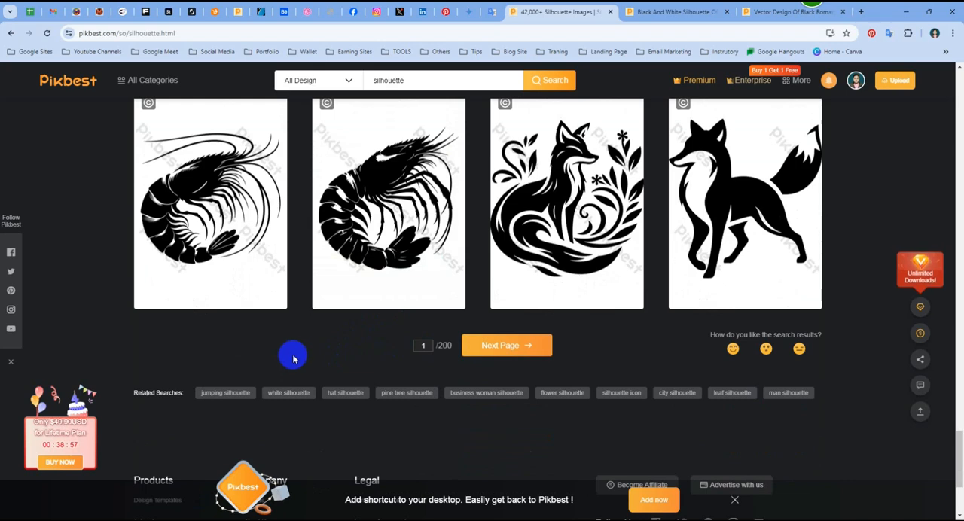
scroll(587, 351, "up", 8)
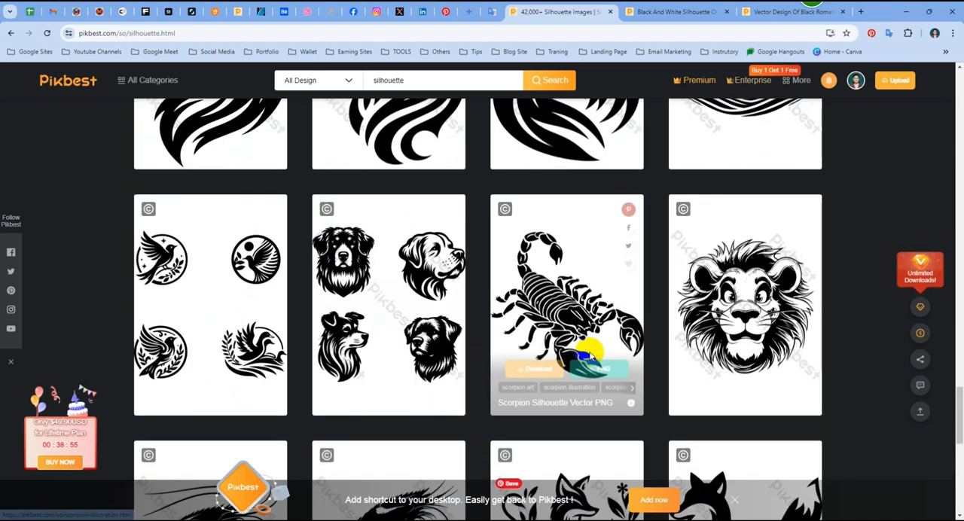
scroll(587, 353, "down", 5)
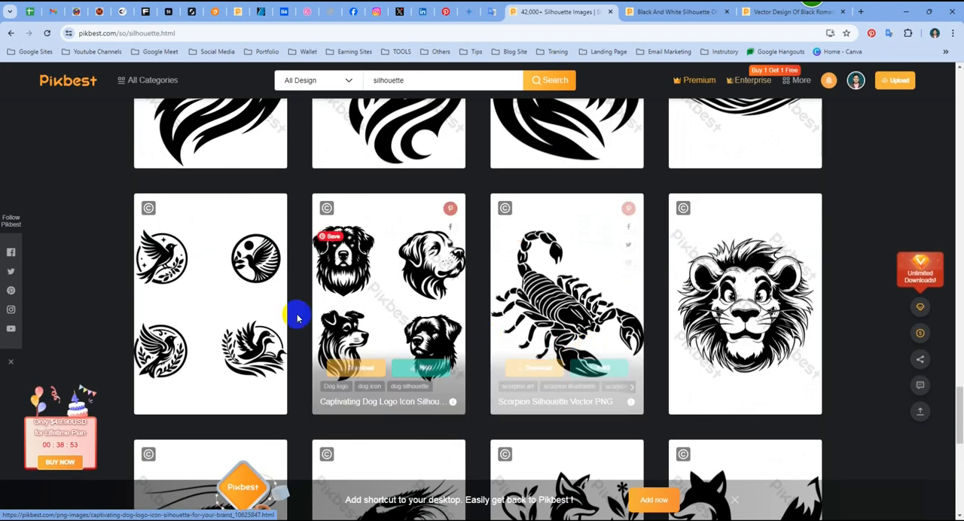
scroll(467, 295, "down", 5)
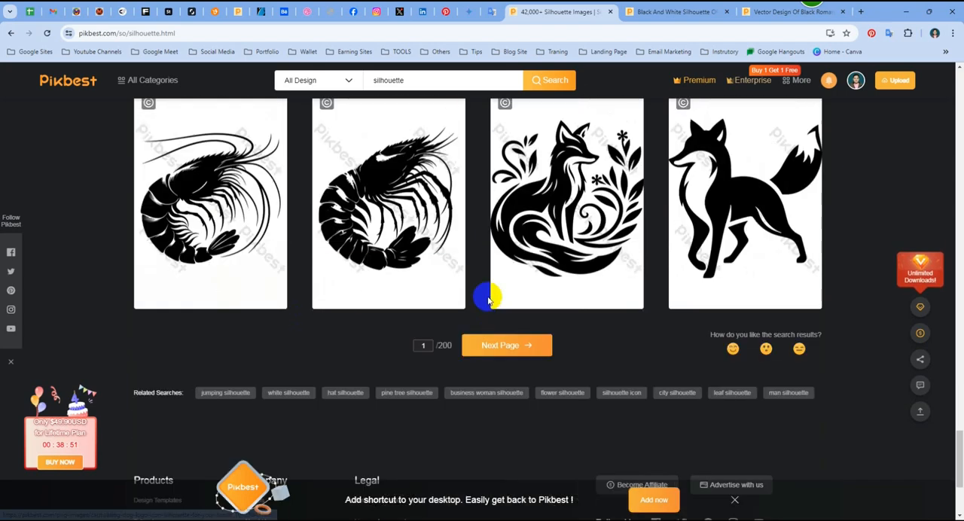
scroll(557, 271, "up", 10)
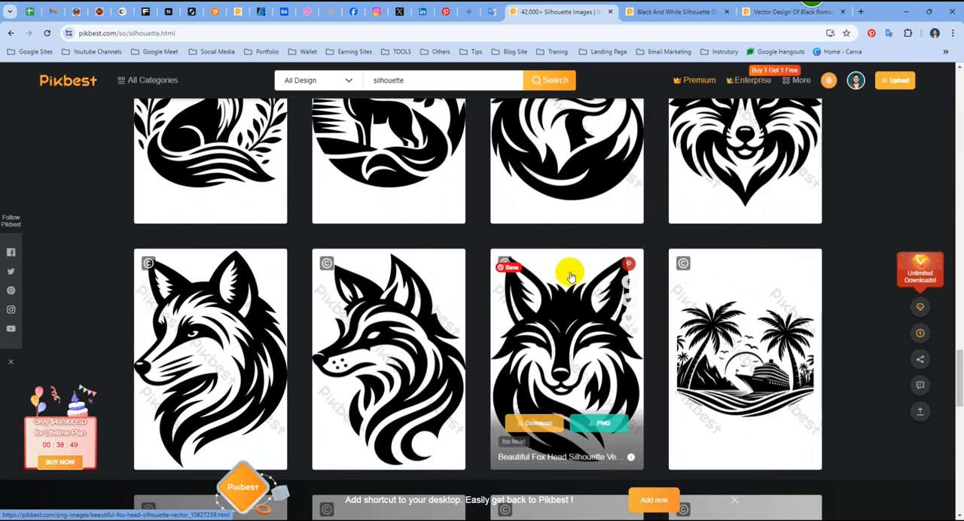
scroll(572, 277, "up", 2)
scroll(572, 276, "down", 2)
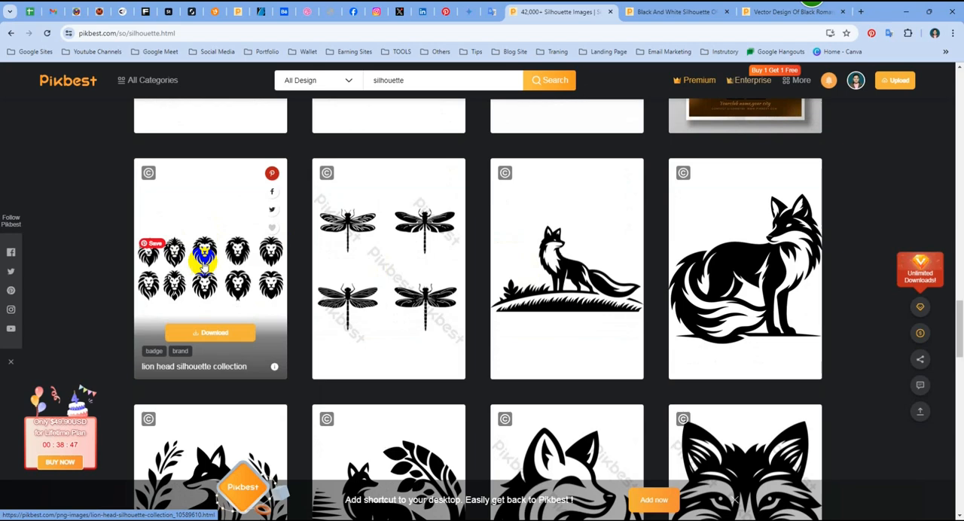
scroll(538, 294, "up", 10)
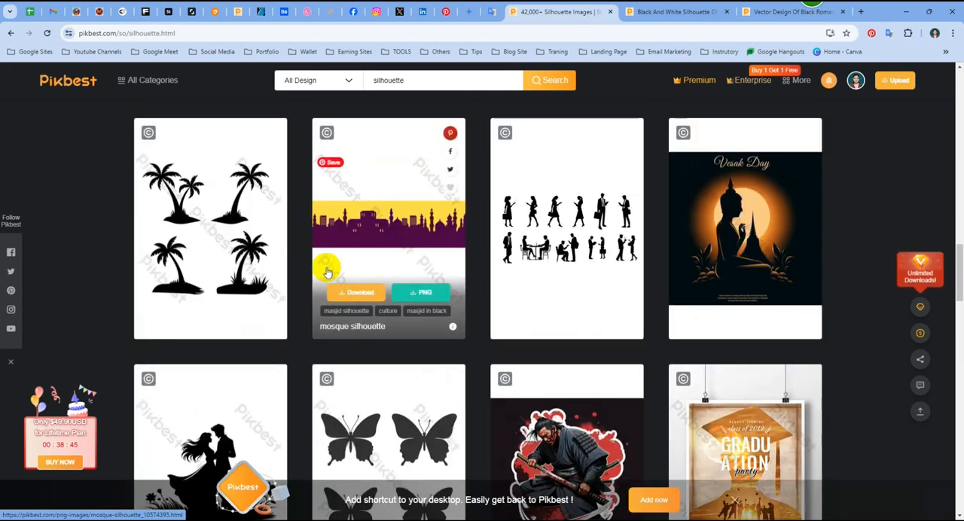
scroll(559, 300, "up", 10)
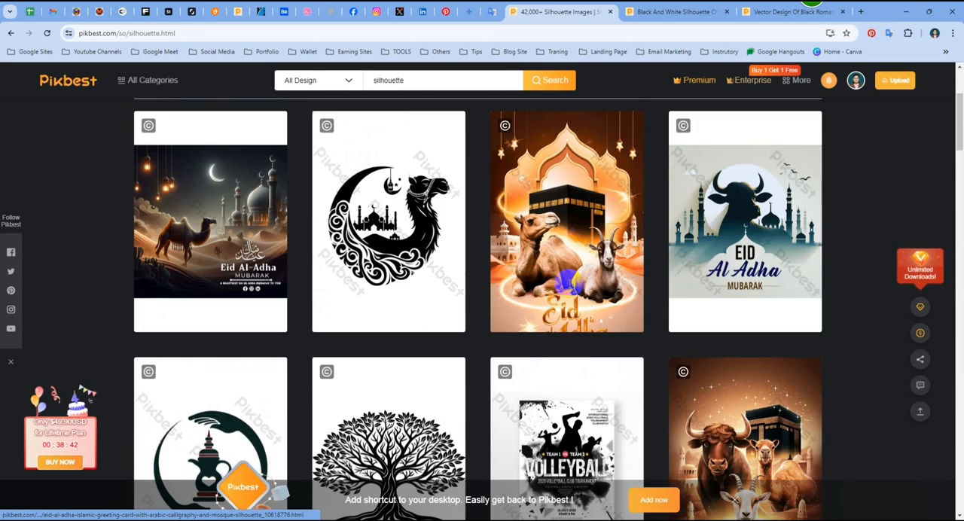
scroll(566, 228, "up", 3)
- Review the olive tree silhouette's preview, tags, designer and file details, and close its tab
left_click(674, 11)
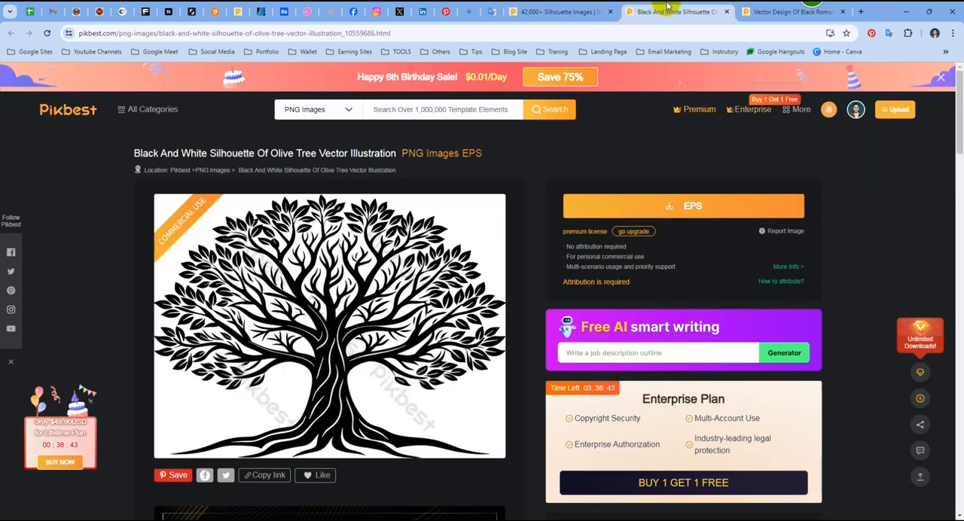
scroll(460, 209, "down", 3)
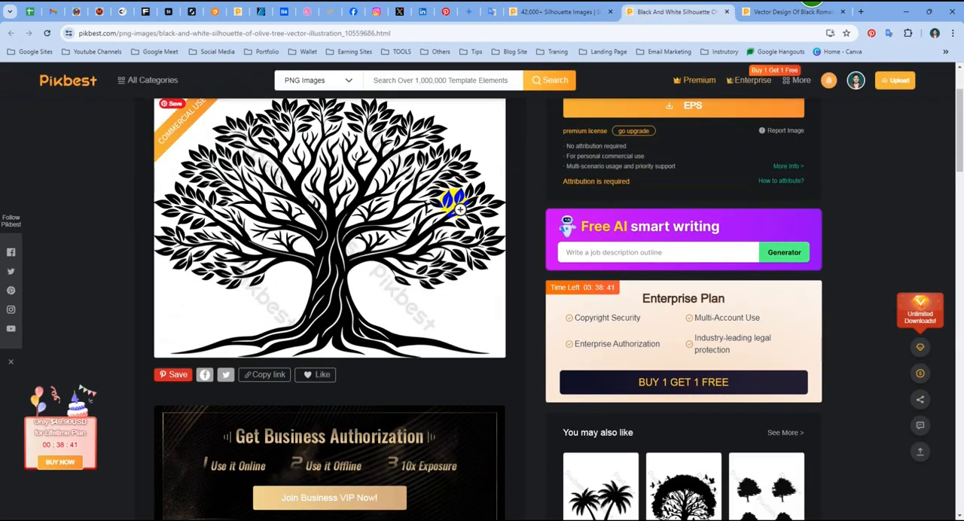
scroll(454, 207, "down", 2)
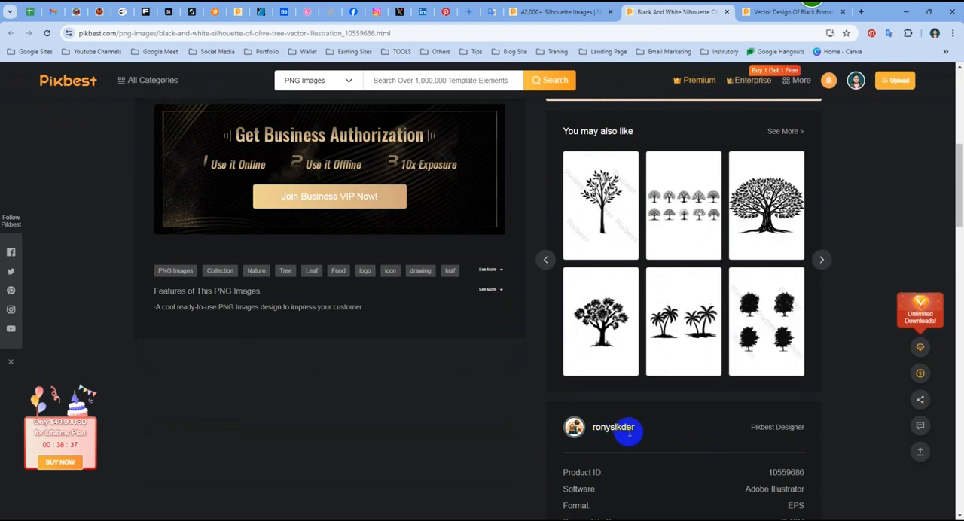
left_click(726, 12)
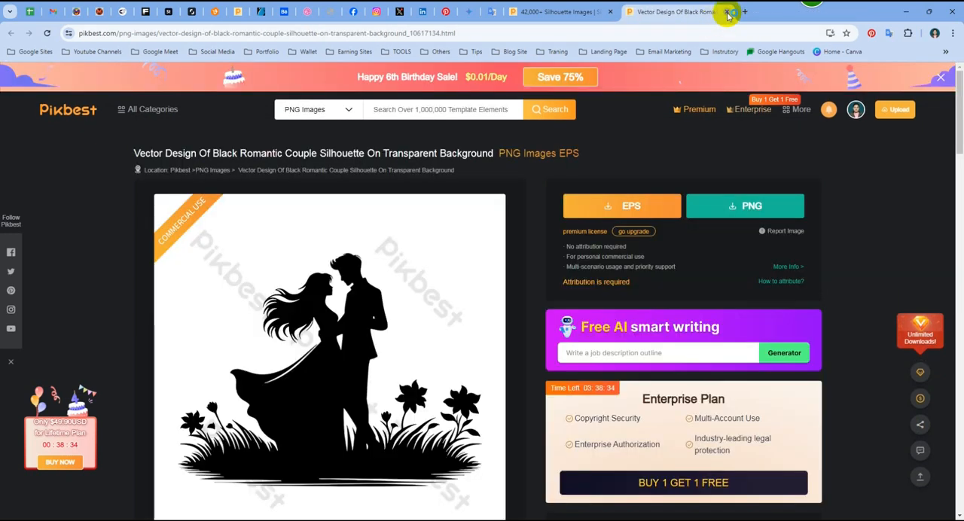
- Review the romantic couple silhouette's tags, designer and file details, and close its tab to return to the silhouette results
scroll(459, 238, "down", 7)
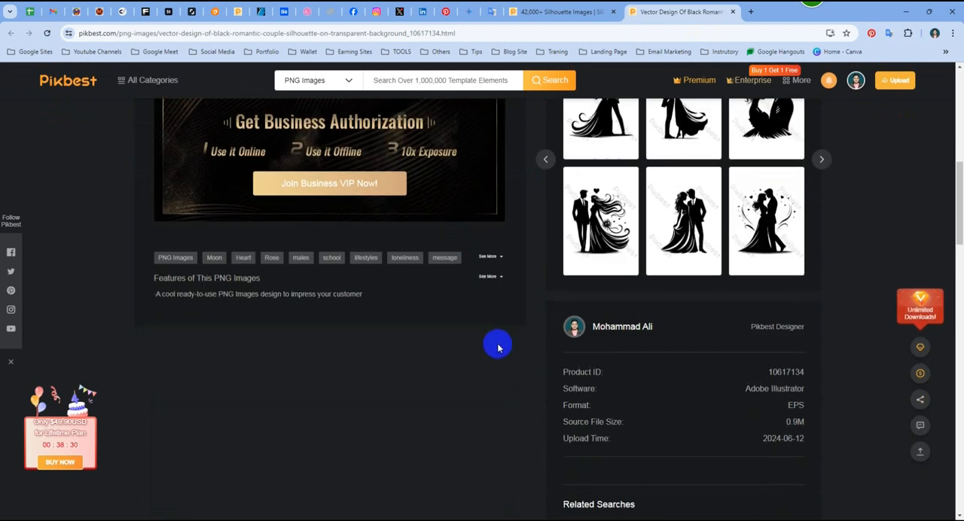
triple_click(599, 334)
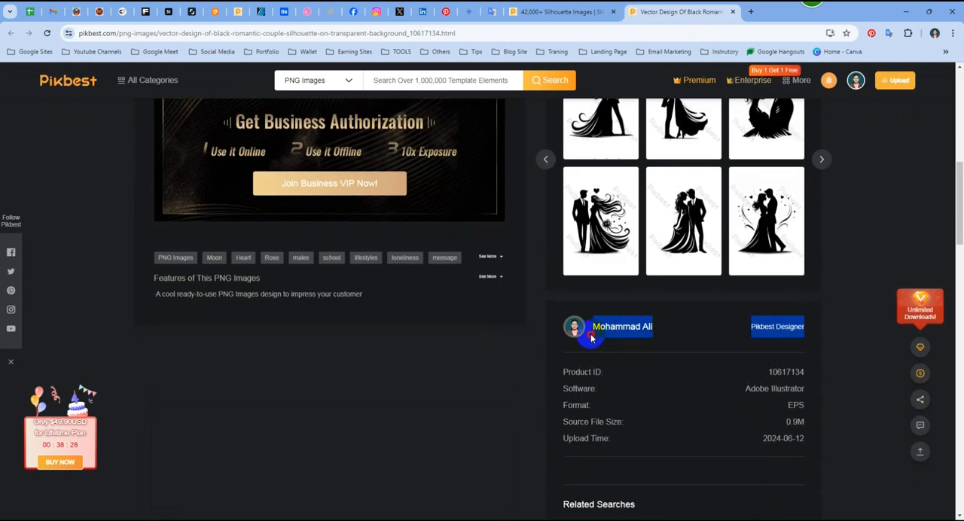
left_click(473, 349)
scroll(482, 353, "up", 5)
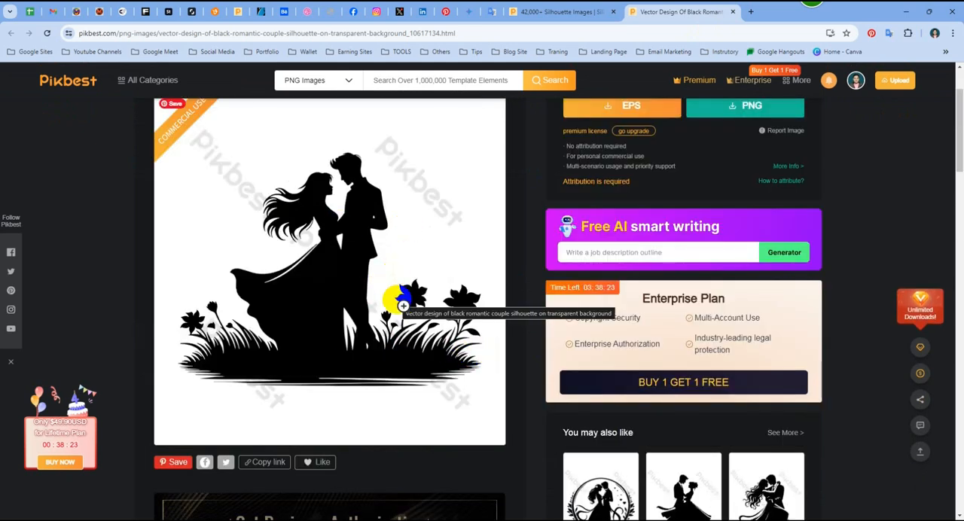
left_click(731, 14)
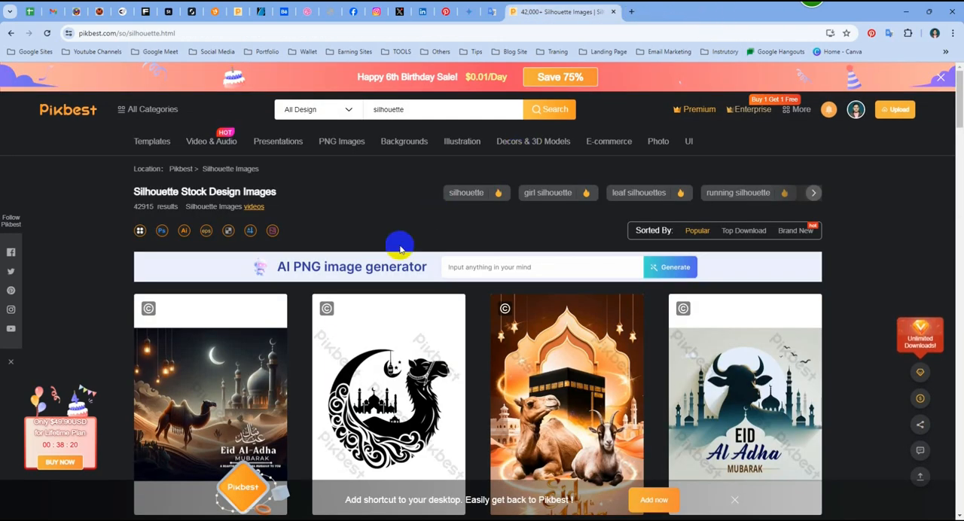
- Skim the silhouette results once more, close their tab and minimize the browser to return to Illustrator
scroll(399, 249, "down", 5)
scroll(395, 258, "down", 6)
scroll(396, 258, "up", 7)
scroll(390, 263, "up", 4)
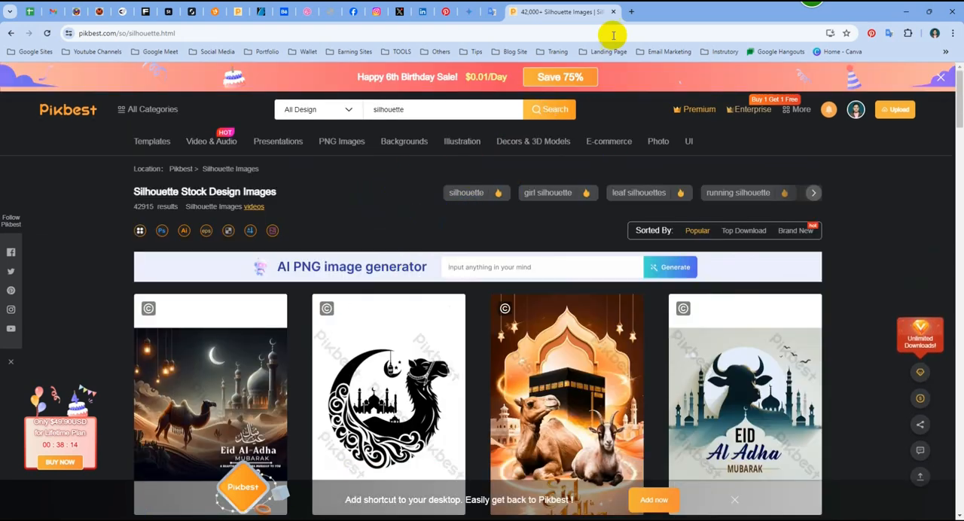
left_click(613, 12)
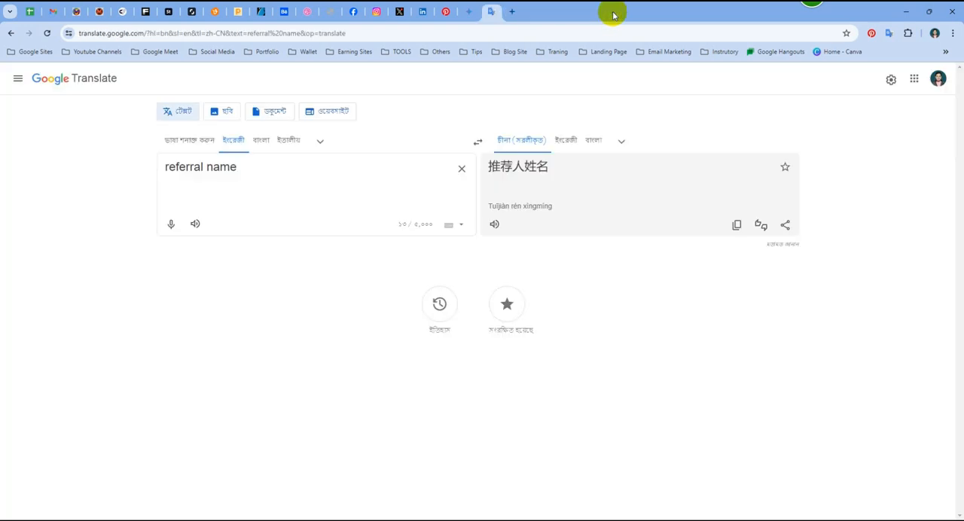
left_click(906, 12)
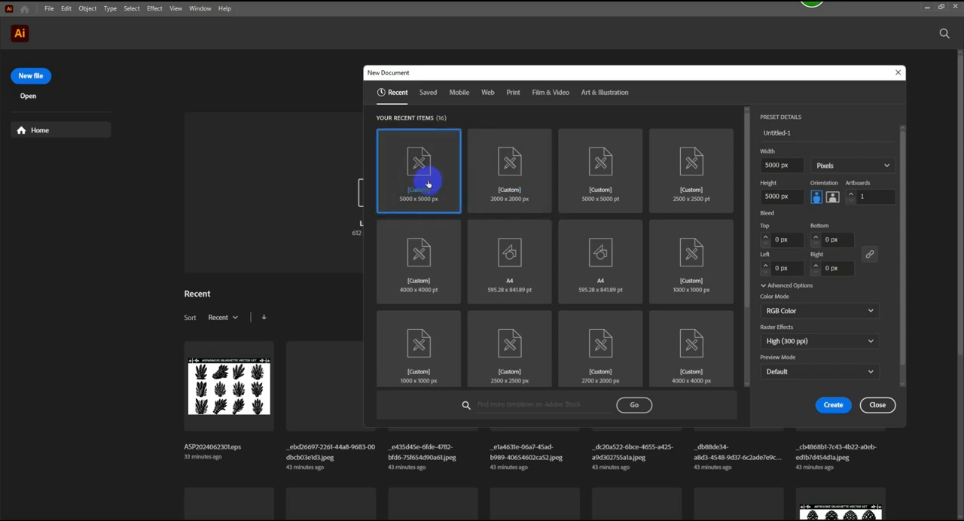
- Create the 5000 x 5000 px document, keeping the RGB color mode and 300 ppi raster effects
left_click(818, 310)
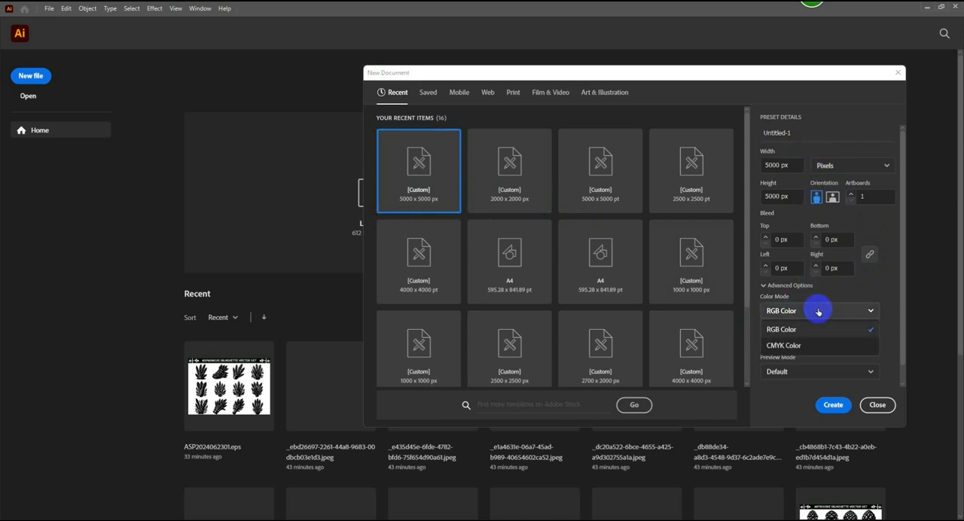
left_click(819, 311)
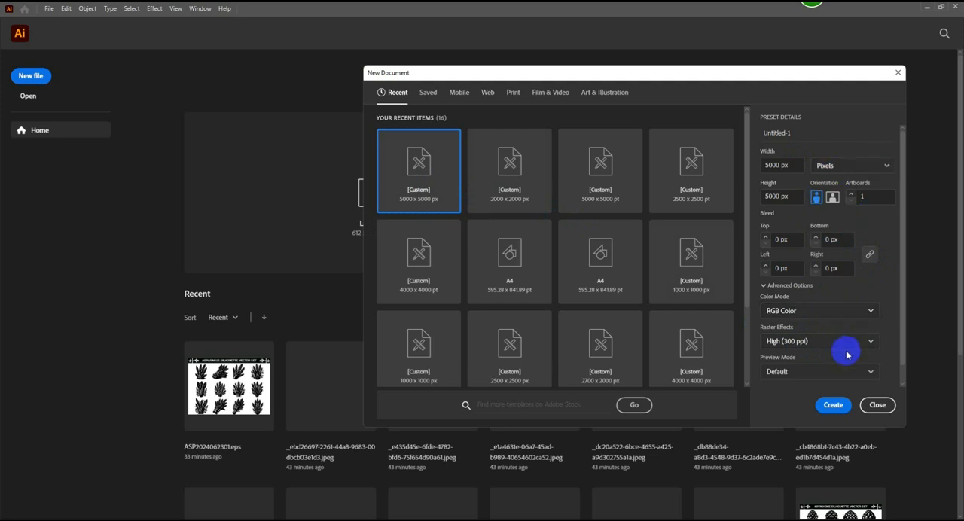
left_click(833, 406)
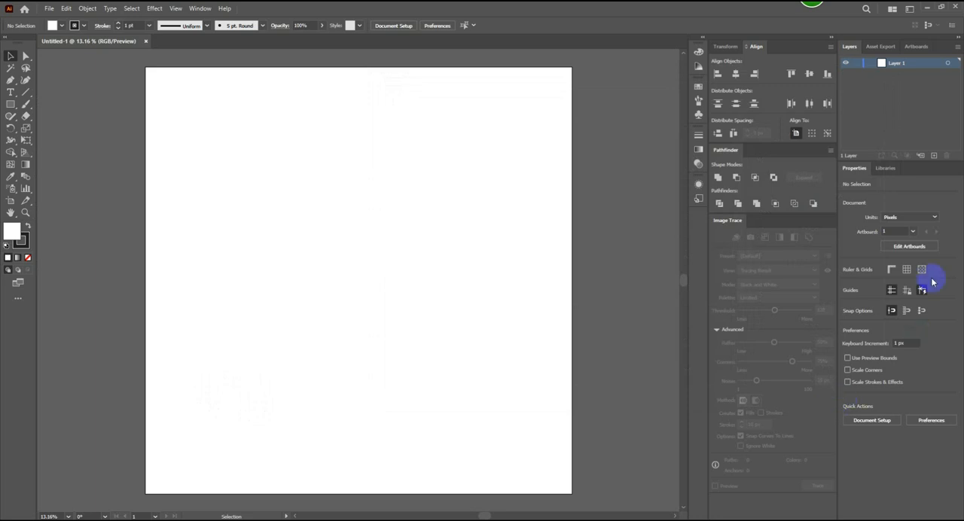
- Switch to the Copilot Designer browser window, replace "Acorn Squash" with "Tree" in the image prompt and generate the images
mouse_move(715, 519)
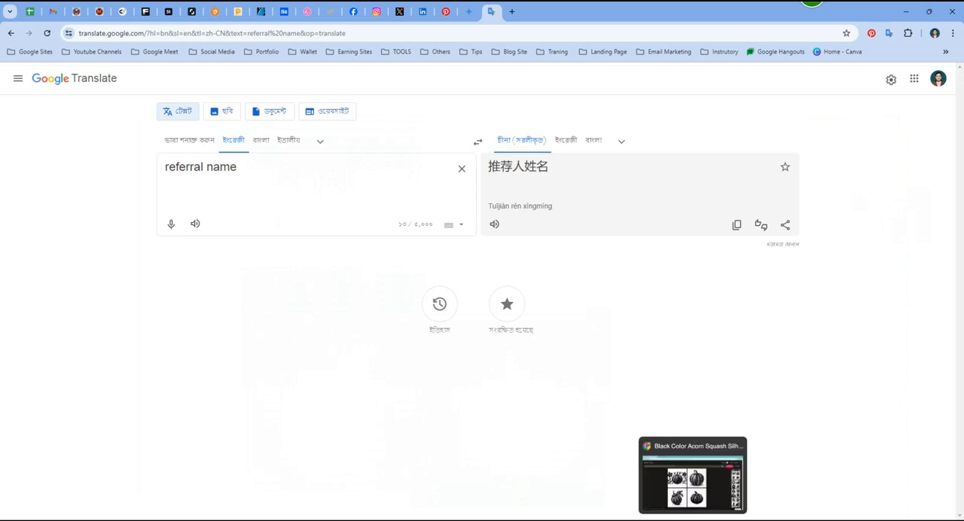
left_click(693, 520)
left_click(123, 105)
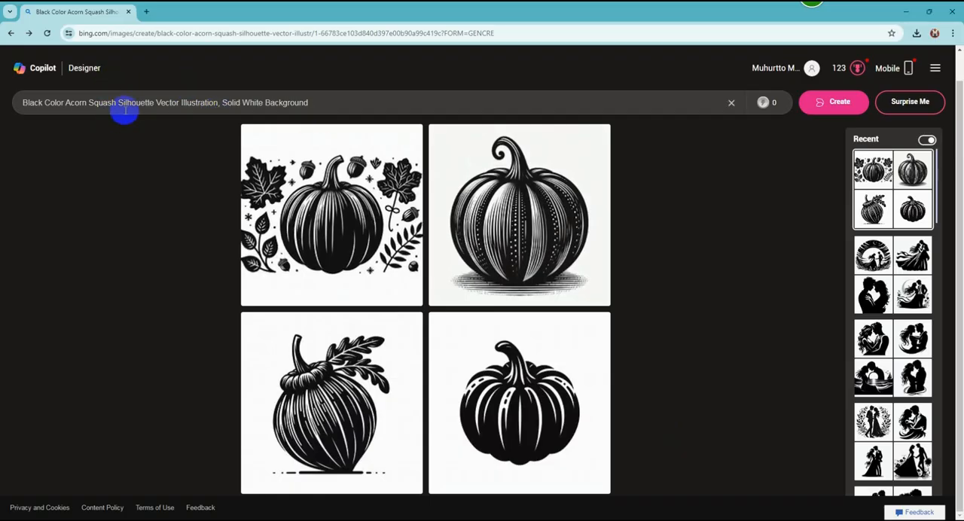
left_click_drag(115, 104, 66, 105)
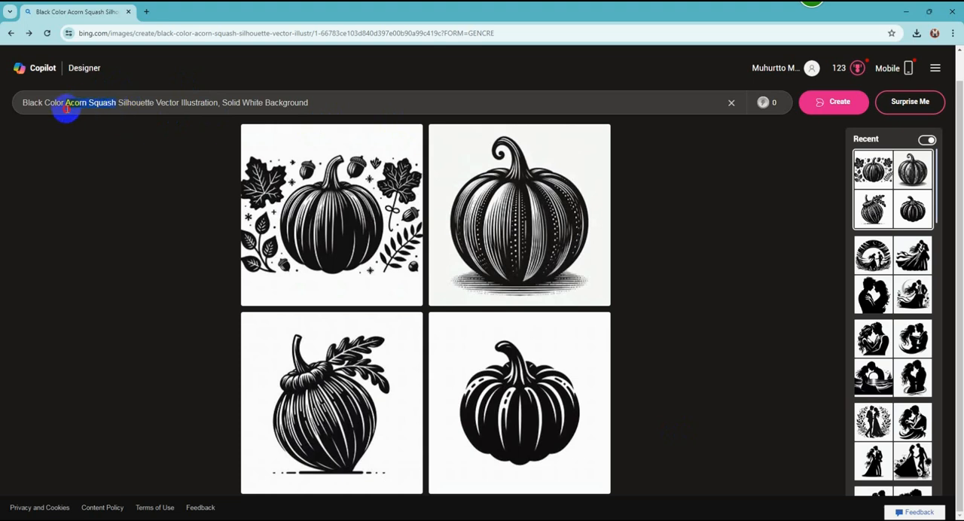
type("Tree")
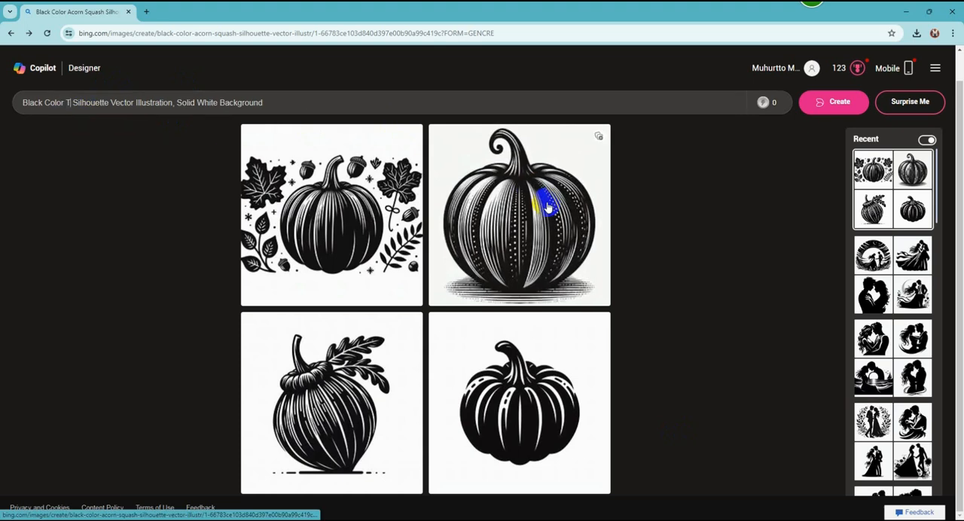
left_click(829, 102)
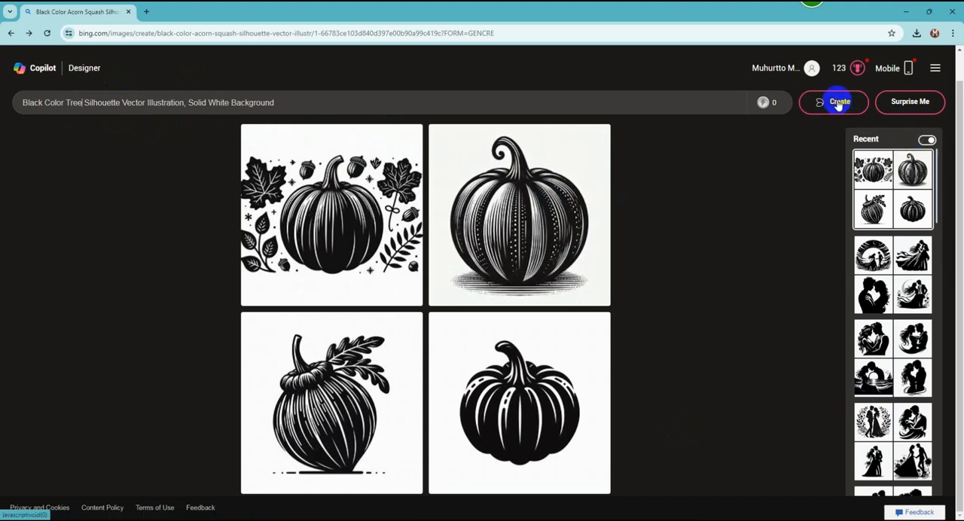
right_click(838, 101)
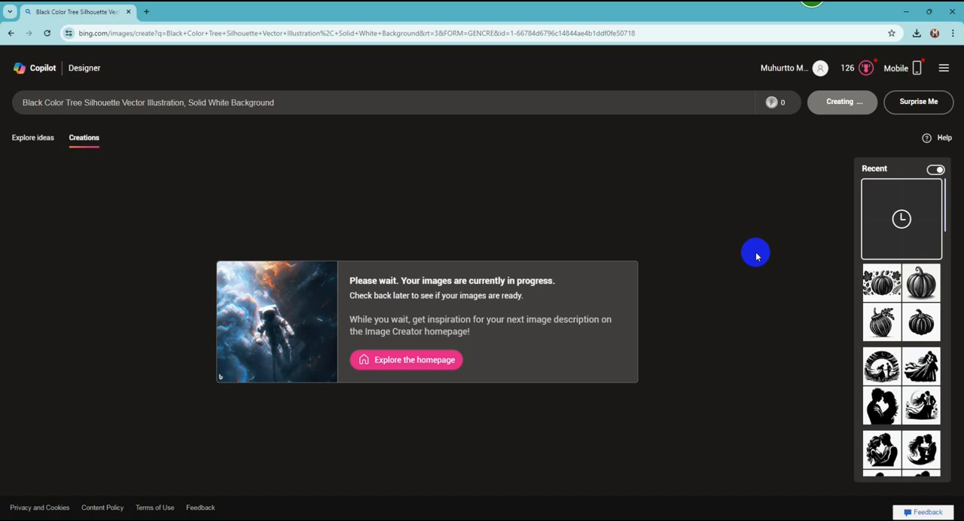
- Bring up the newly generated set of tree silhouettes and dismiss the feedback message
left_click(905, 252)
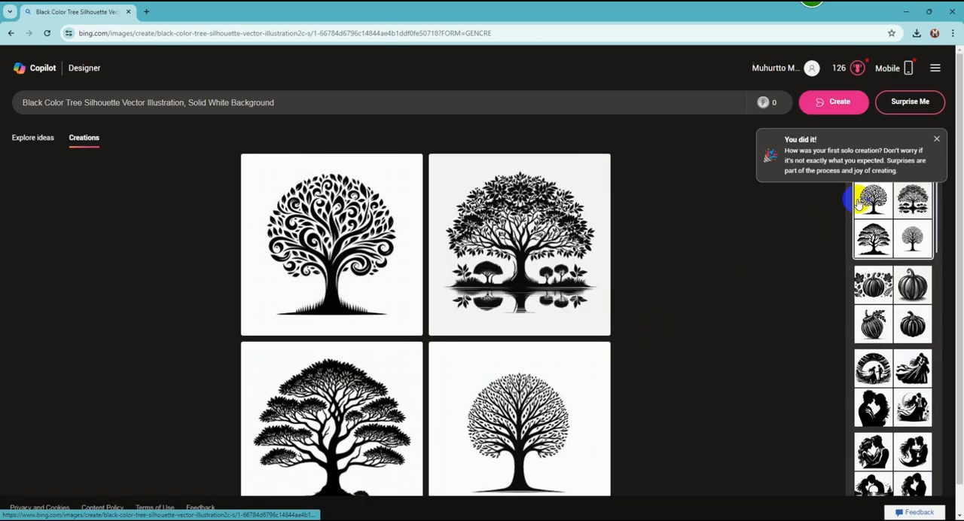
left_click(936, 142)
scroll(753, 248, "down", 1)
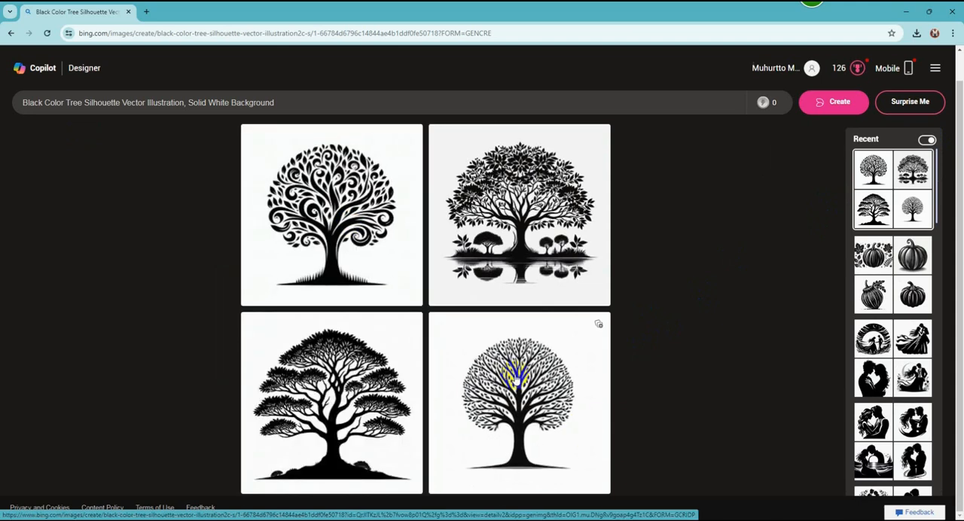
- Download the first, third and fourth tree images of this set, skipping the one with the water reflection, and close the image view
left_click(348, 207)
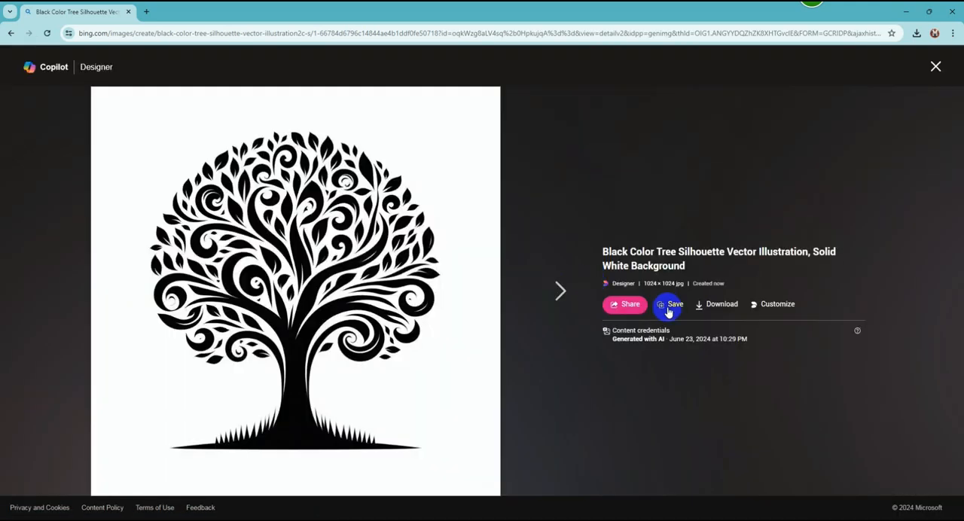
left_click(715, 304)
left_click(557, 292)
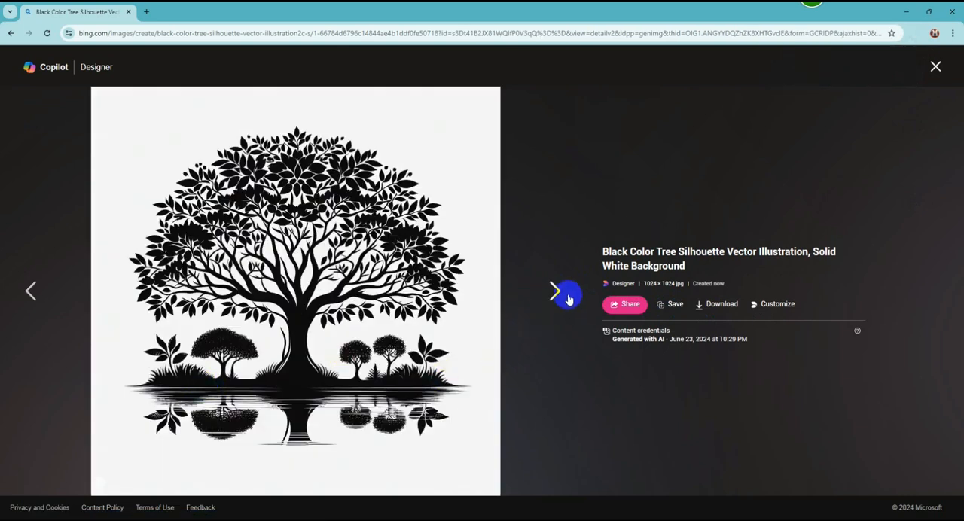
left_click(566, 297)
left_click(715, 304)
left_click(572, 299)
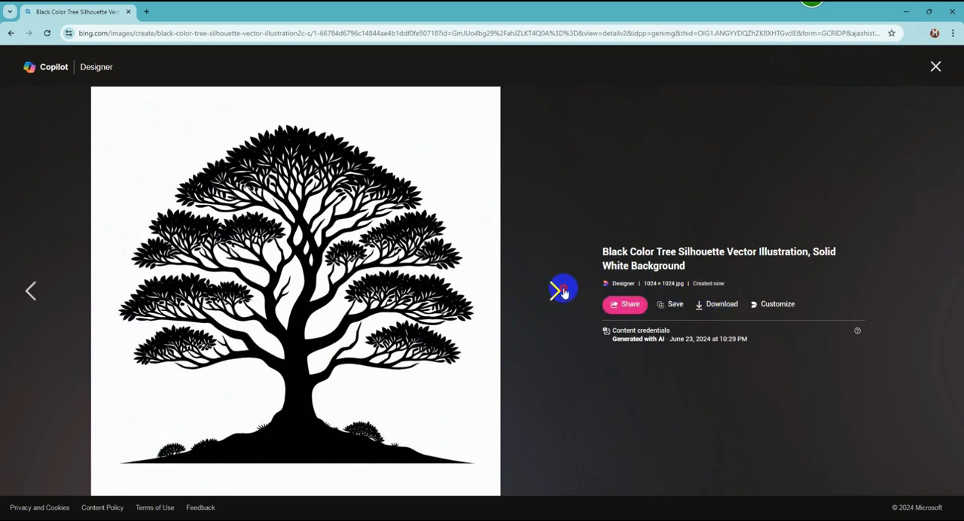
left_click(721, 308)
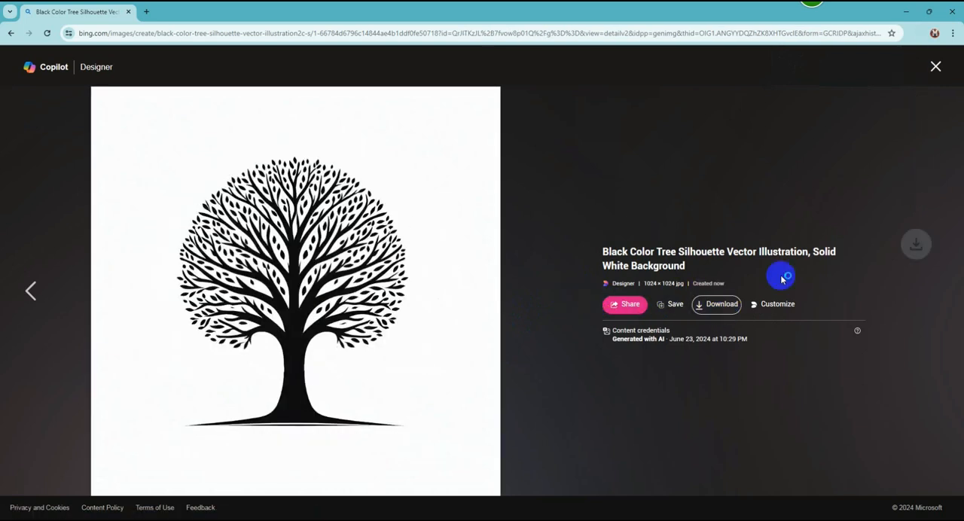
left_click(933, 66)
- Generate a second set of tree silhouettes from the same prompt and bring up the new images
left_click(839, 103)
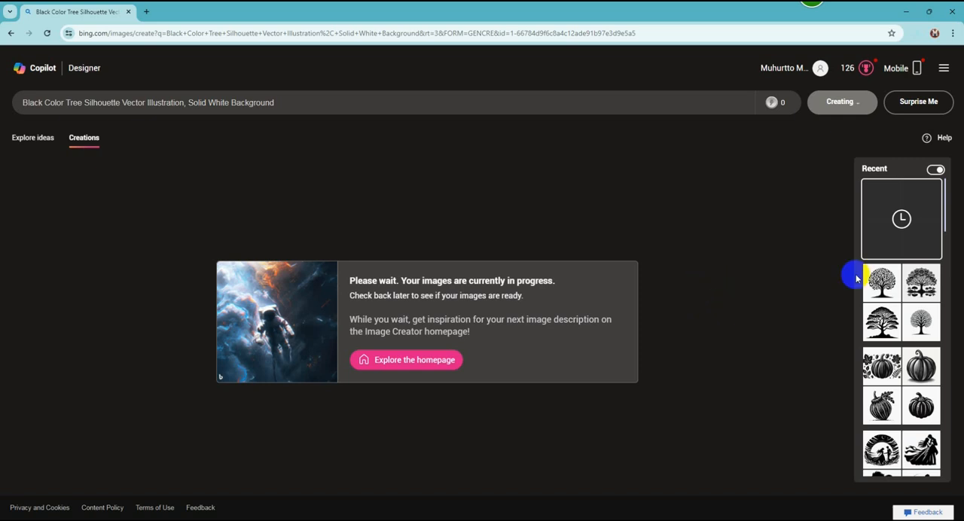
left_click(890, 250)
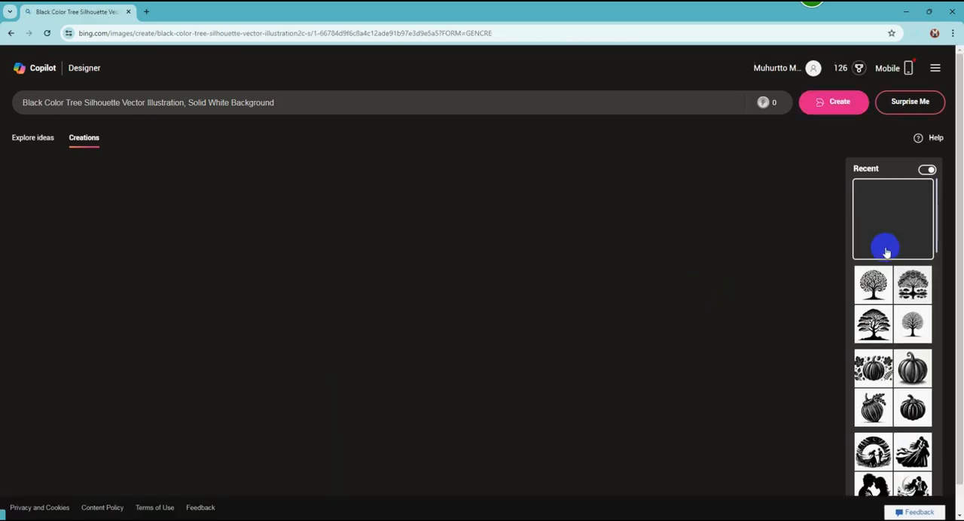
scroll(639, 274, "down", 1)
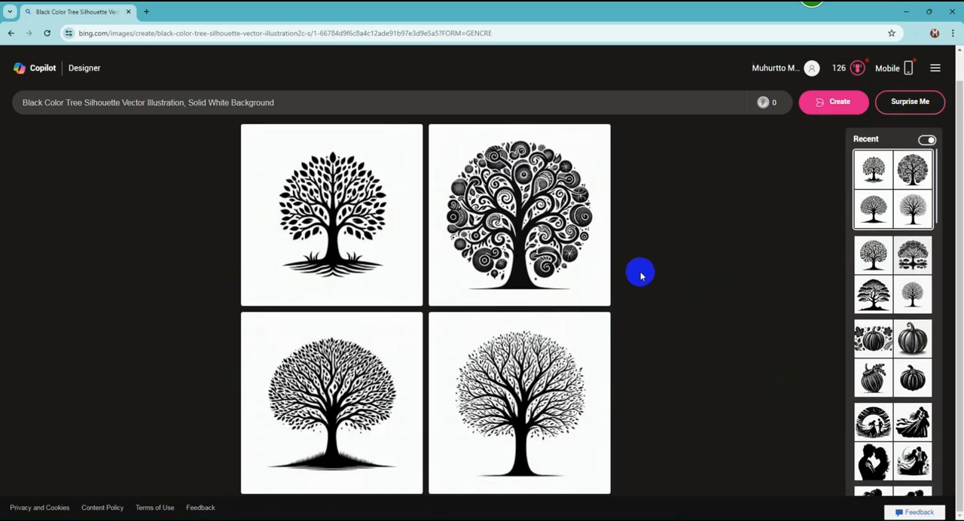
- Download the new set's first, third and fourth trees, skipping the ornamental spiral one, and close the image view
left_click(355, 231)
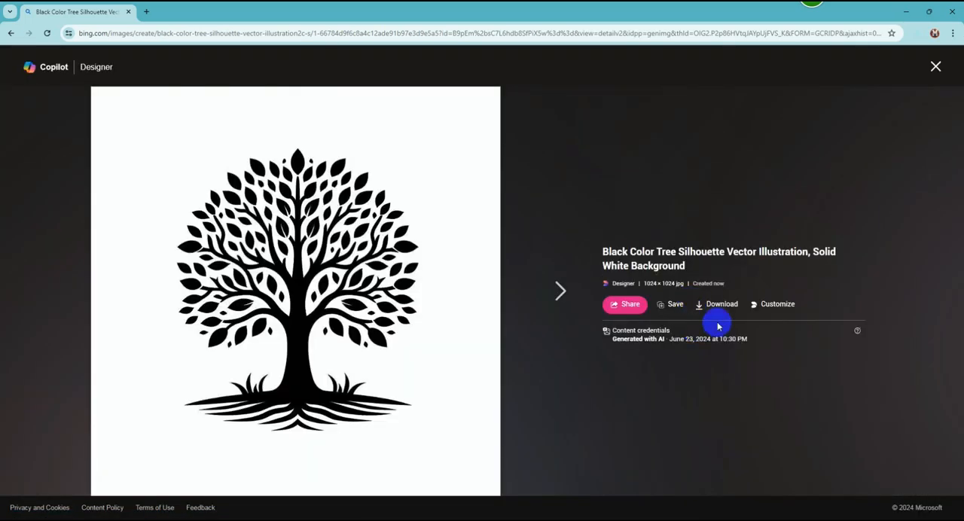
left_click(717, 304)
left_click(557, 293)
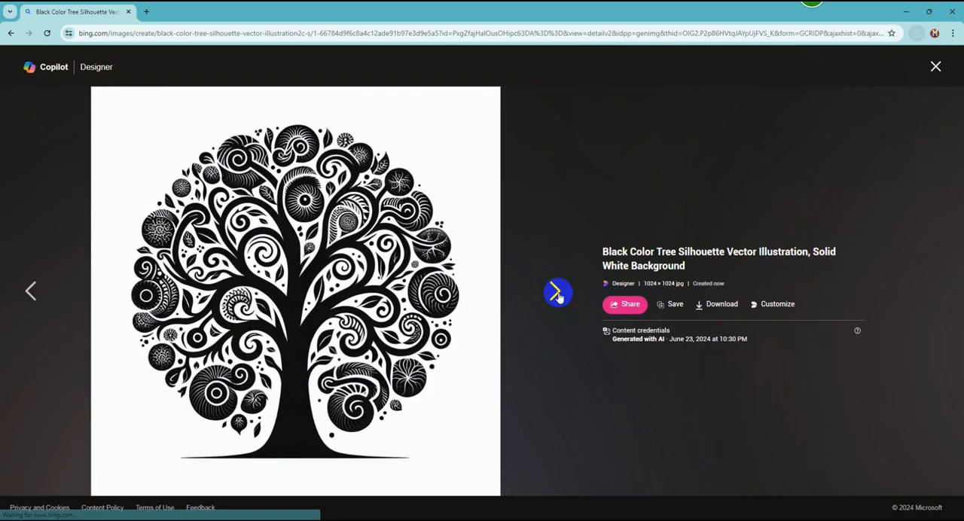
left_click(557, 293)
left_click(723, 304)
left_click(555, 298)
left_click(719, 304)
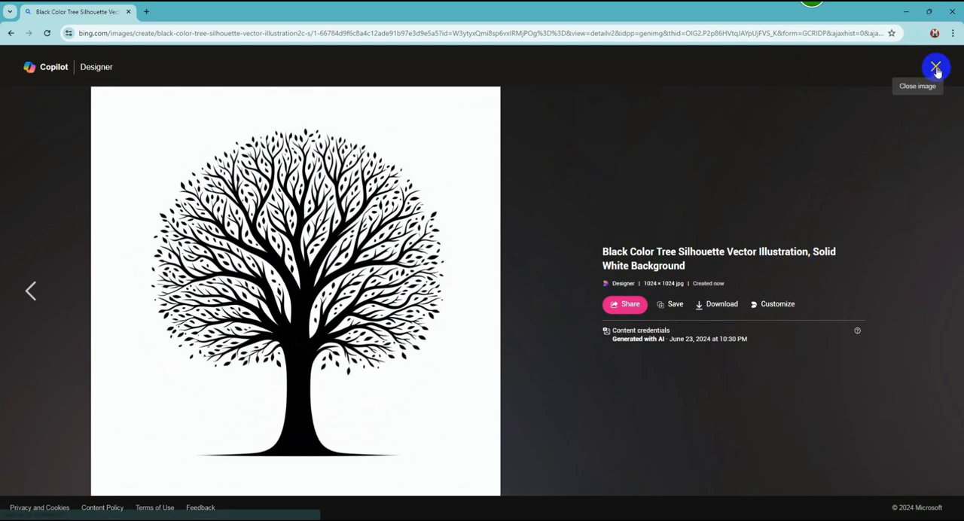
left_click(934, 66)
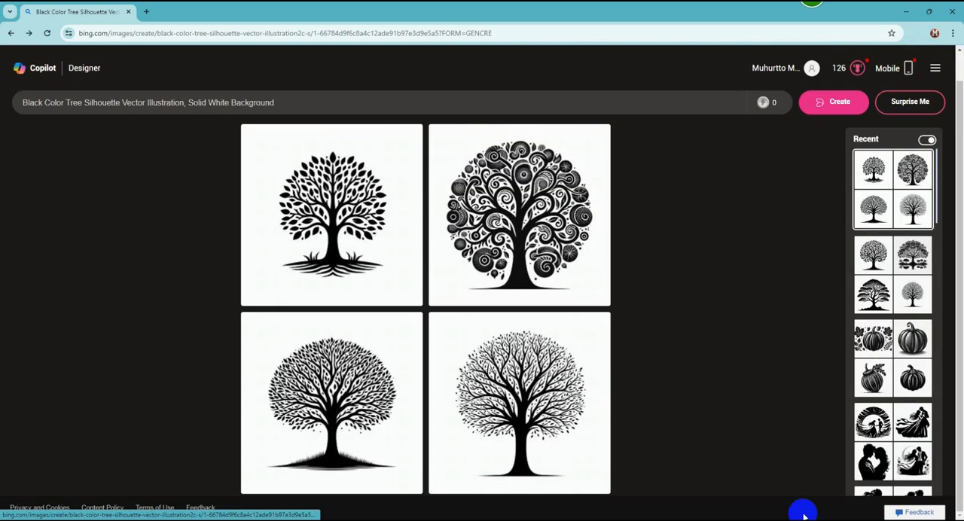
- Show the latest download in the Downloads folder and minimize the browser windows to reveal Illustrator behind it
left_click(917, 33)
left_click(885, 77)
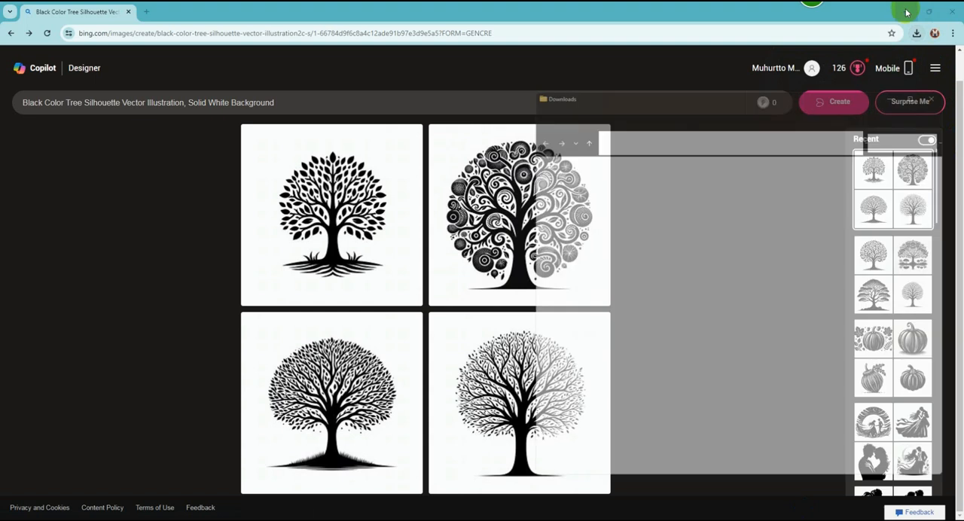
left_click(906, 12)
left_click(906, 11)
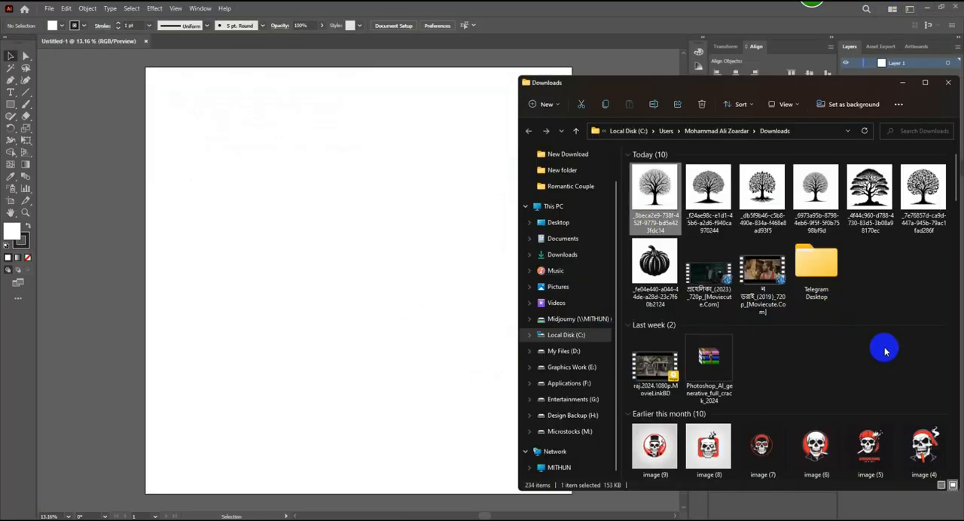
- Place the most recently downloaded tree image in the Illustrator document and scale it to about 5024 px square
left_click_drag(653, 188, 318, 219)
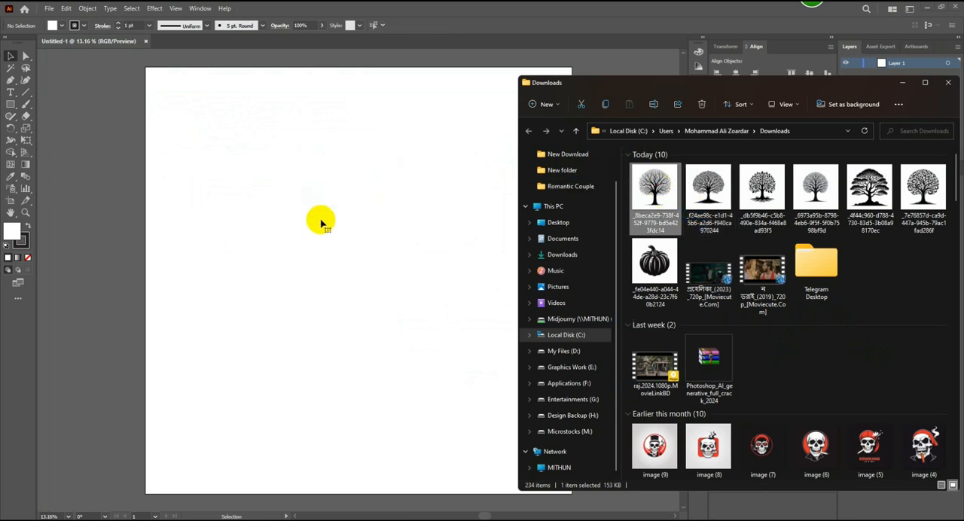
left_click(903, 83)
left_click_drag(354, 253, 535, 462)
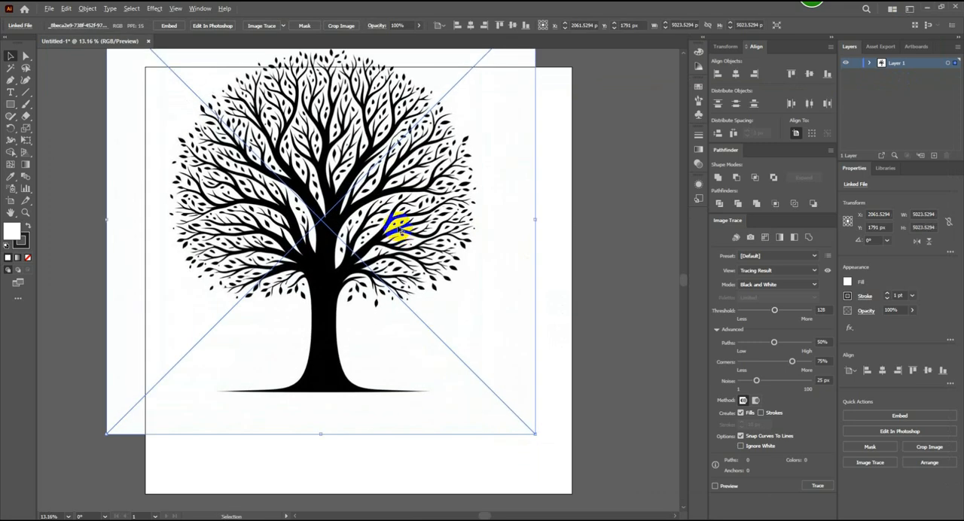
- Center the tree image on the artboard at 2500, 2500 px and enlarge it from its center to about 5692 px square
scroll(399, 230, "down", 1)
left_click_drag(373, 219, 404, 258)
left_click(301, 164)
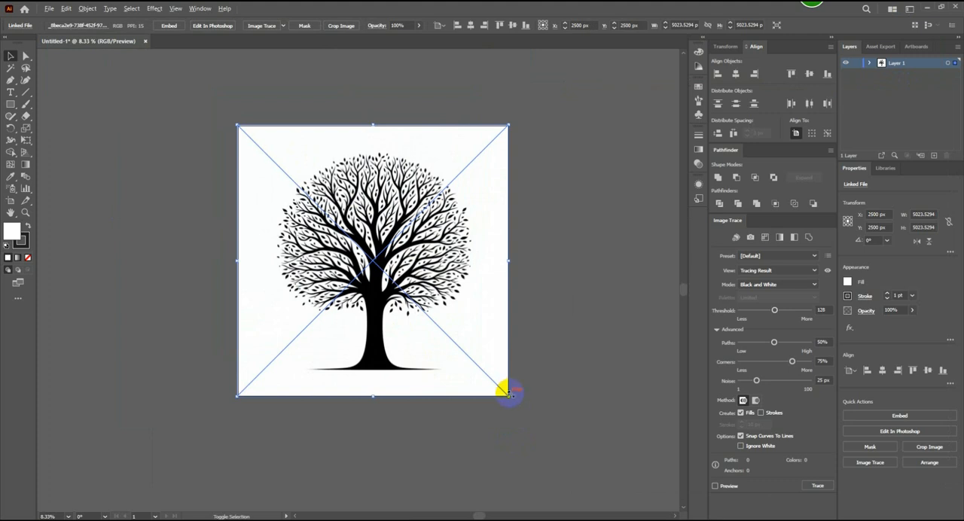
left_click_drag(509, 393, 530, 415)
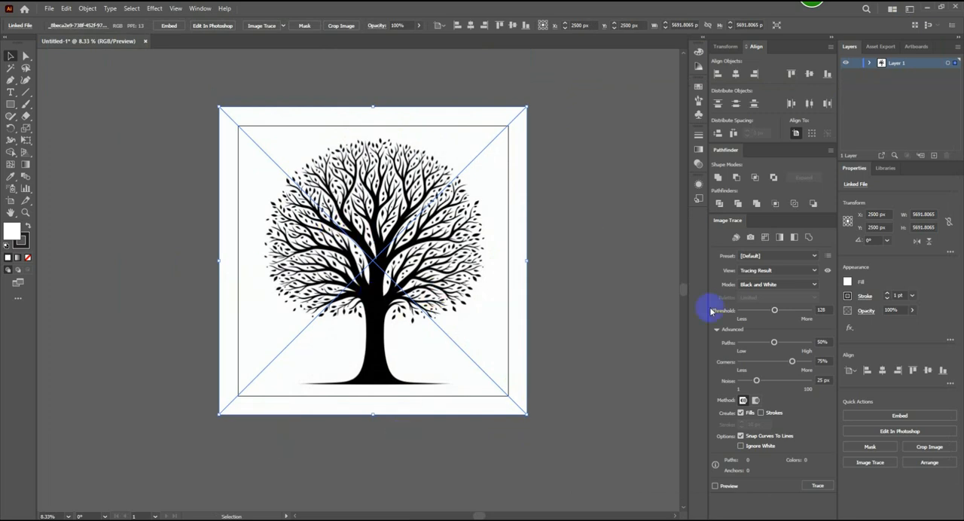
- Trace the tree image with the Sketched Art preset and inspect the traced branches and leaves up close
left_click(814, 256)
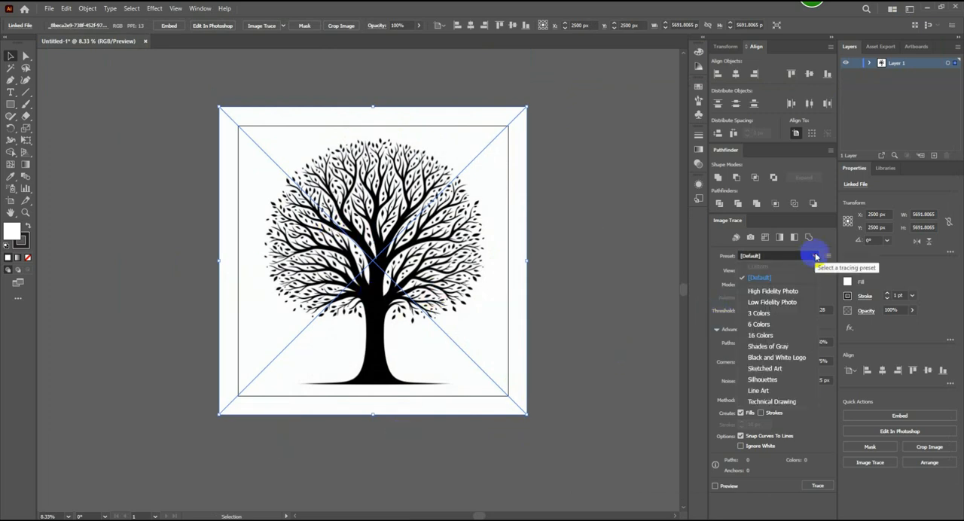
left_click(777, 369)
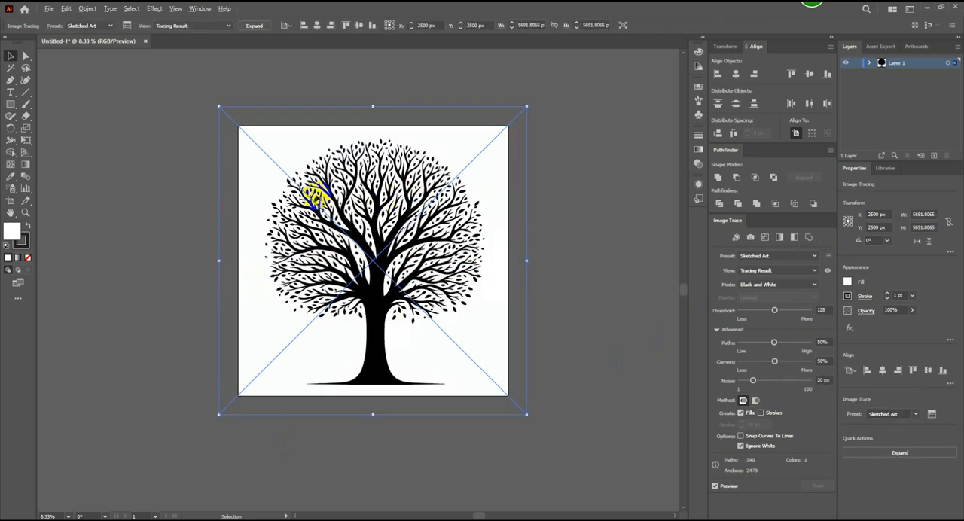
scroll(312, 193, "up", 4)
scroll(225, 183, "down", 1)
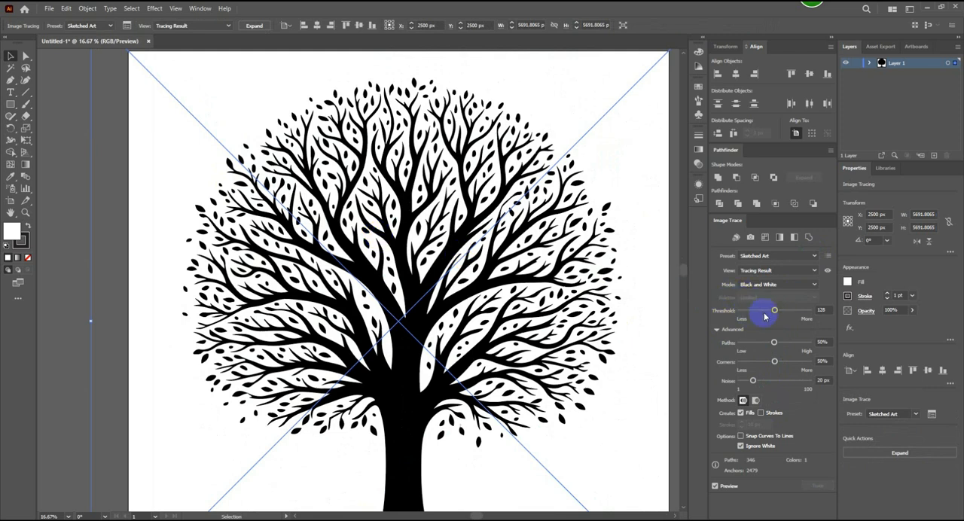
scroll(542, 249, "down", 1)
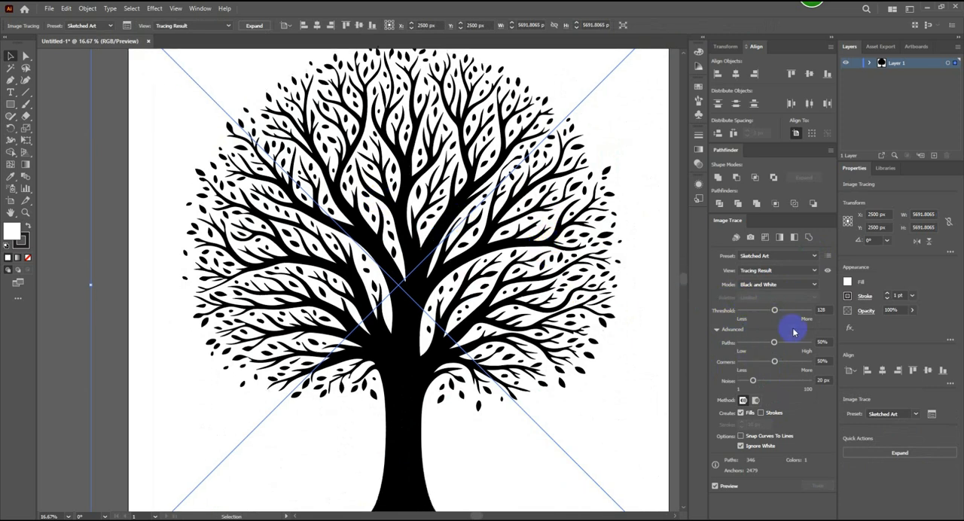
- Raise the tracing's Paths setting to 82%, lower its Corners setting, and expand the trace into vector shapes
left_click_drag(774, 343, 798, 343)
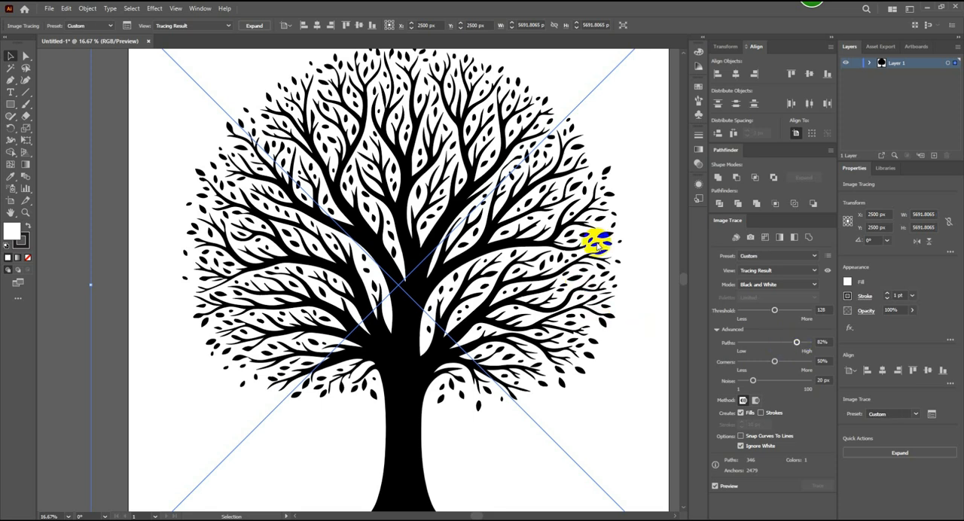
left_click(774, 362)
left_click_drag(772, 365, 748, 361)
left_click(284, 122)
scroll(281, 121, "down", 2)
left_click(903, 452)
left_click(540, 299)
scroll(531, 278, "up", 2)
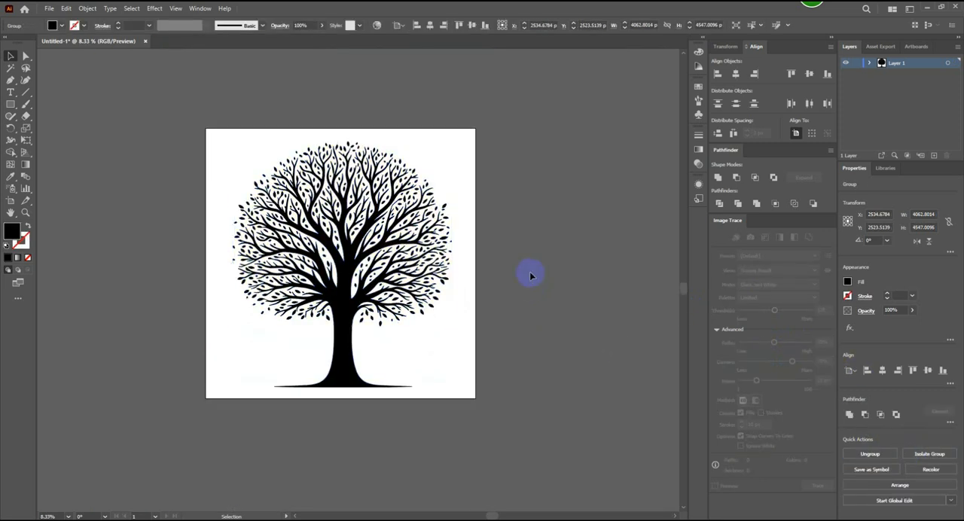
- Center the expanded tree group horizontally and vertically on the artboard
left_click(411, 202)
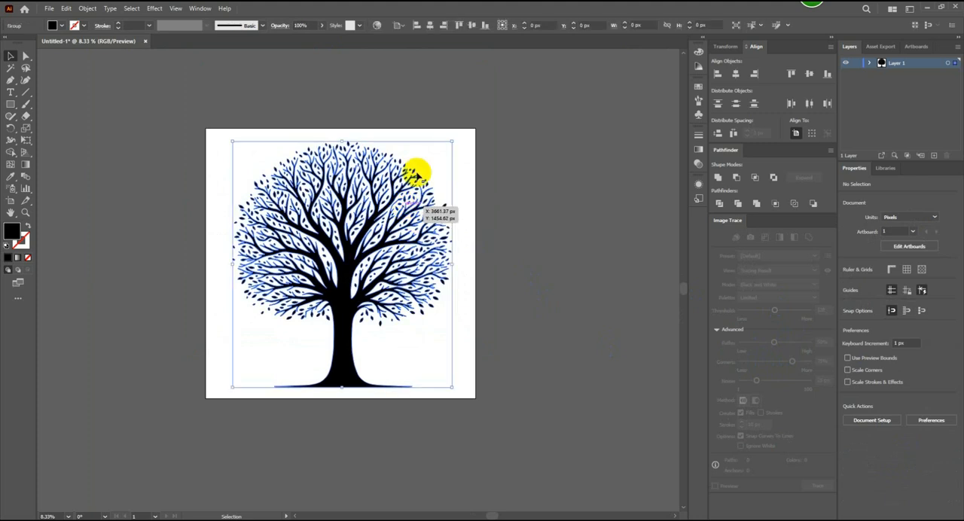
left_click(735, 73)
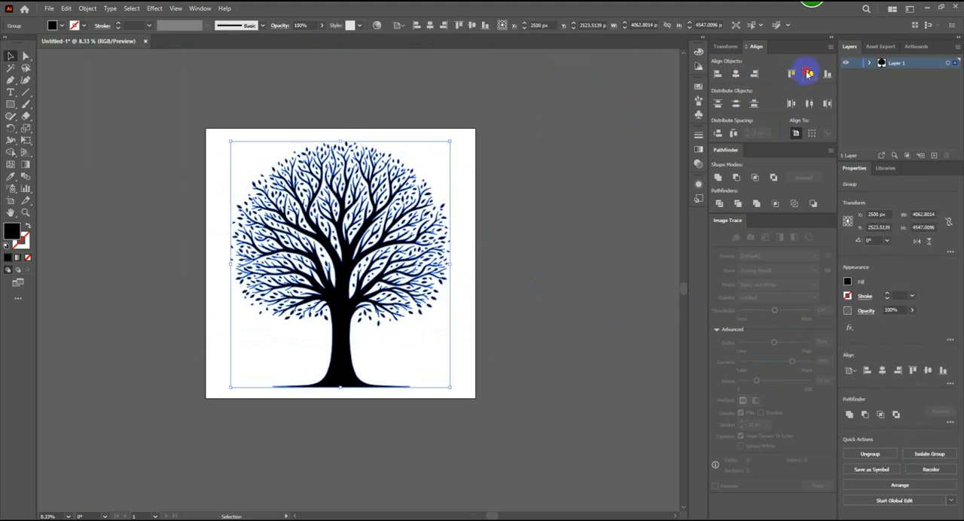
left_click(809, 73)
left_click(554, 271)
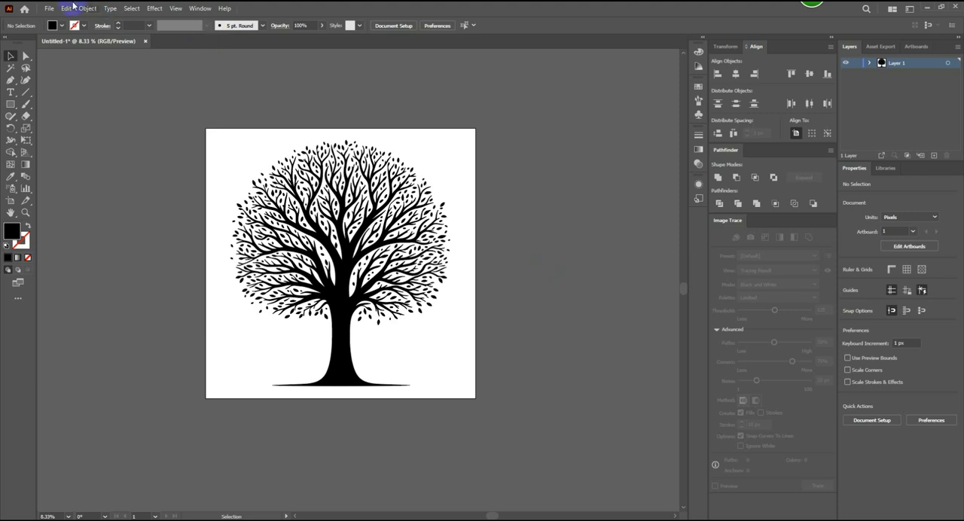
- Begin saving the document under a new name and create a folder named tree inside PIK BEST on the Microstocks (M:) drive
left_click(48, 9)
left_click(108, 112)
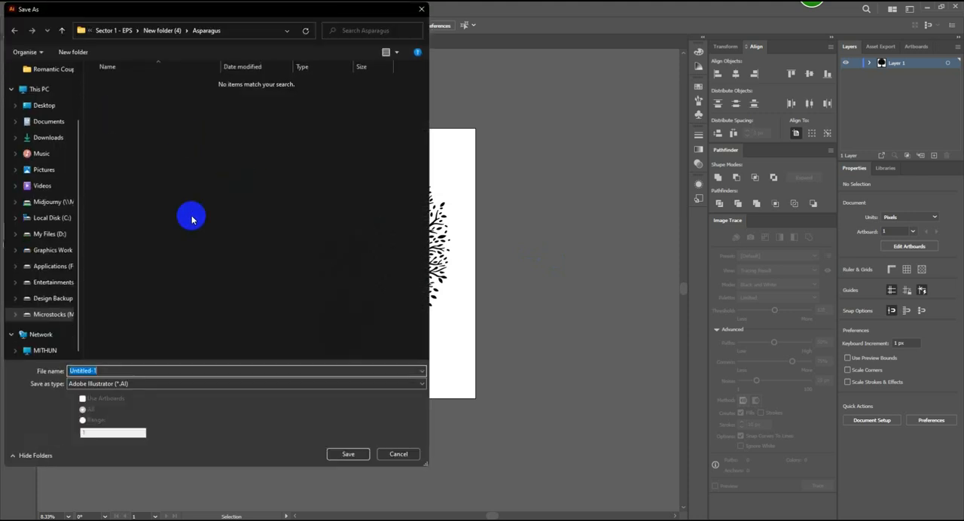
left_click(55, 314)
double_click(120, 145)
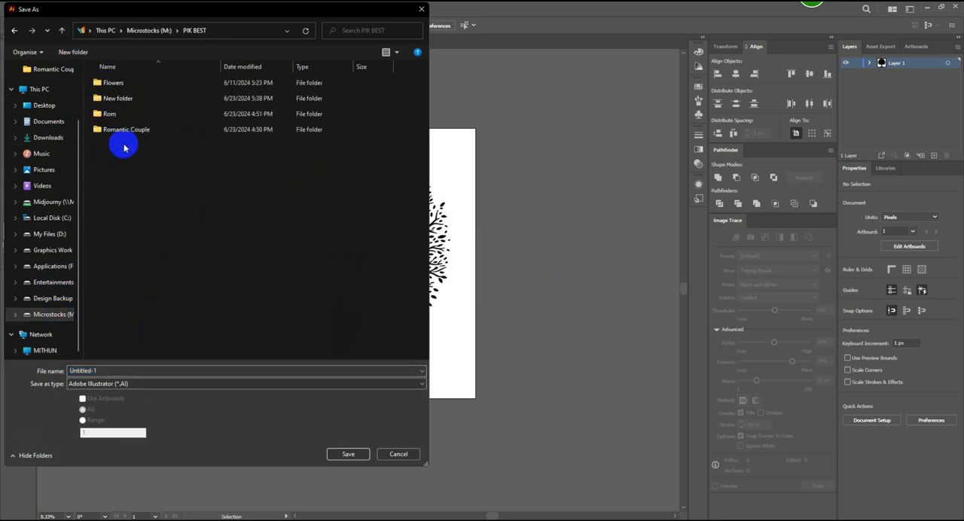
key("ctrl+shift+n")
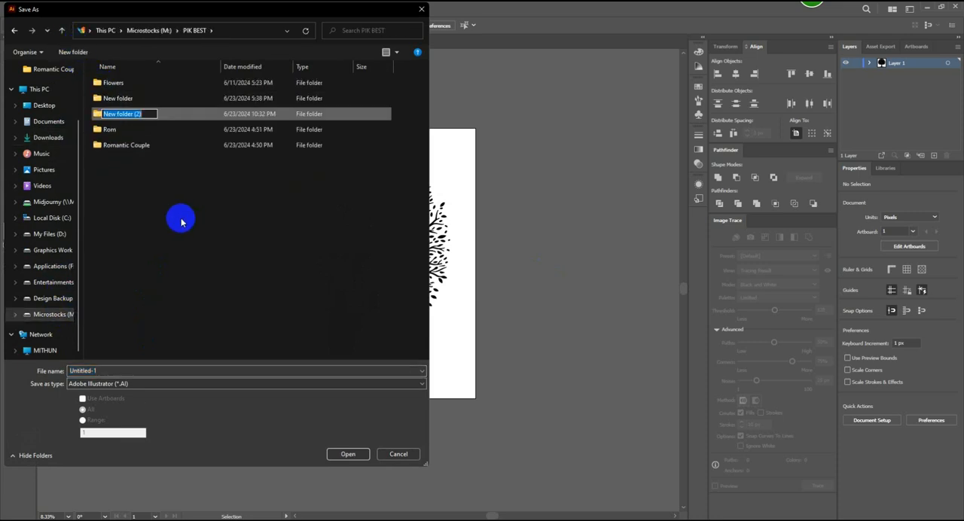
type("tree")
key("Return")
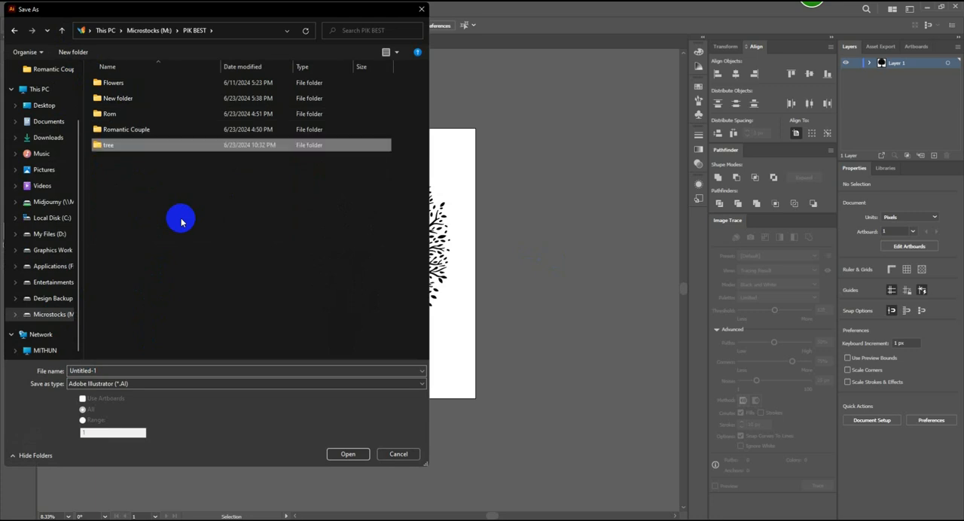
double_click(157, 144)
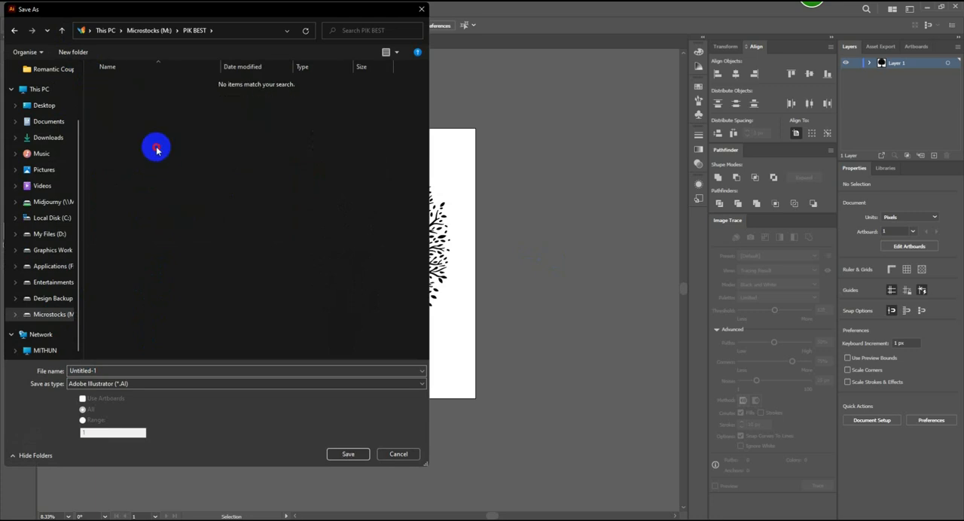
double_click(117, 371)
type("TRE2024062301")
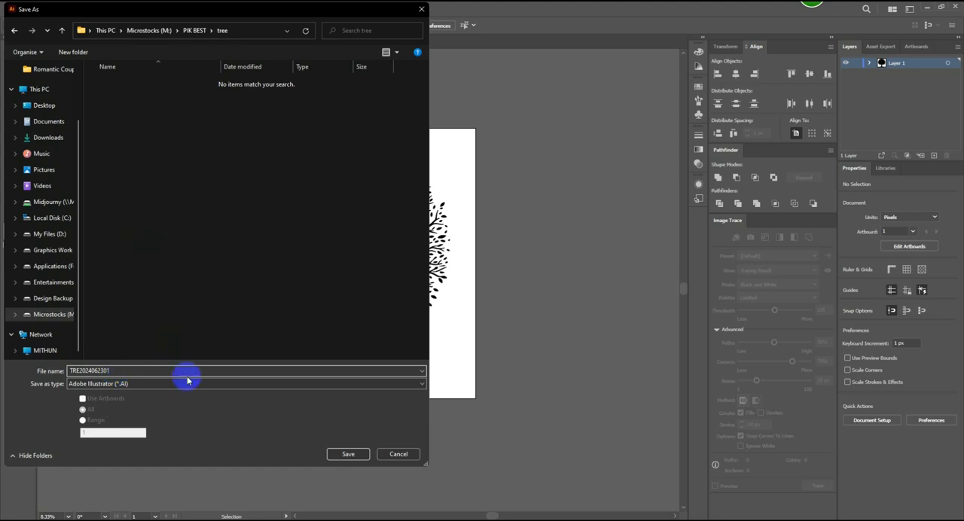
left_click(160, 383)
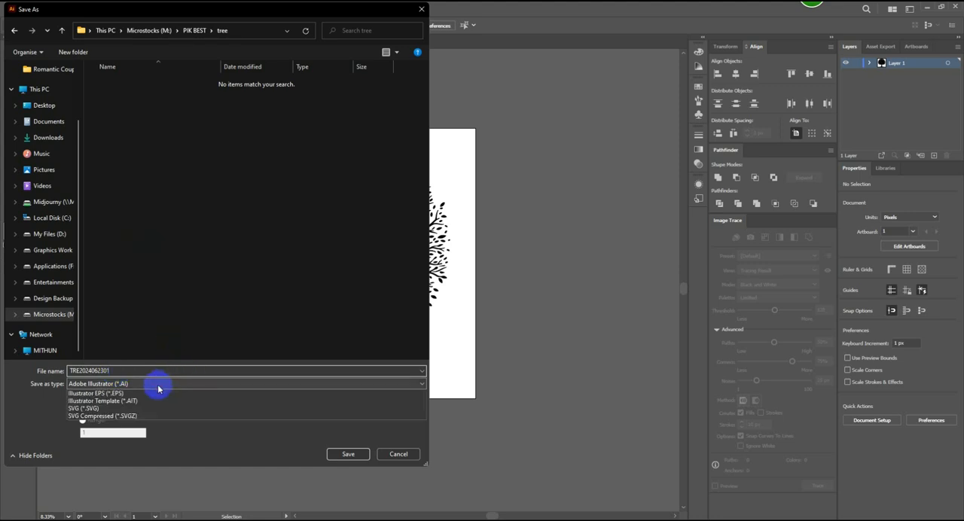
left_click(166, 409)
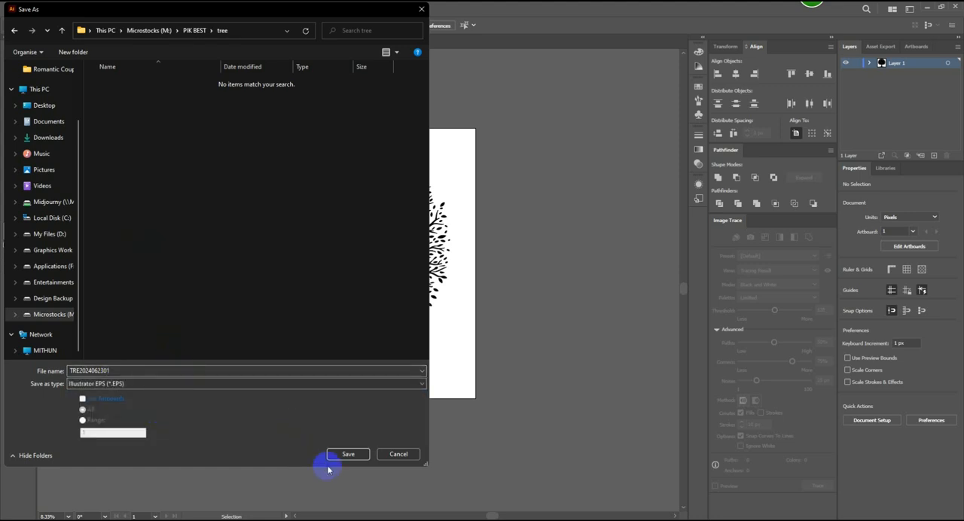
left_click(347, 454)
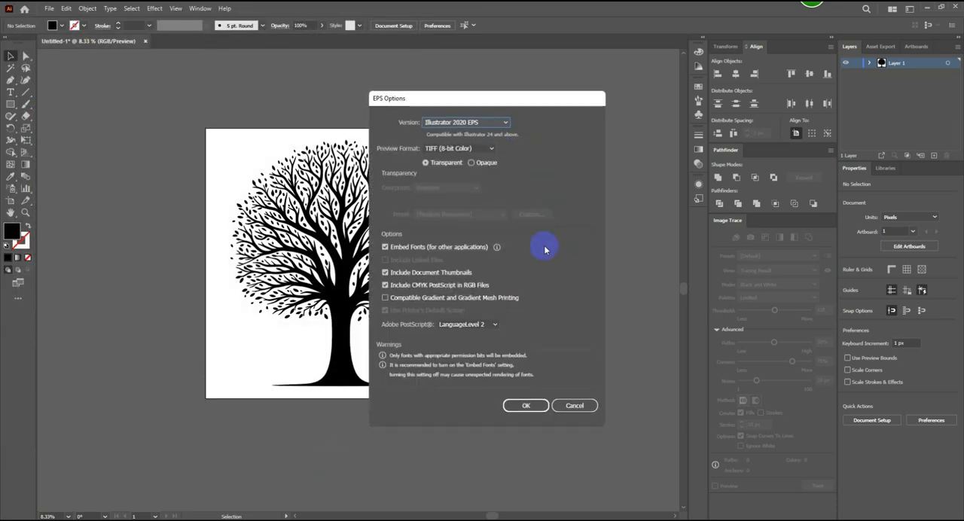
left_click(505, 122)
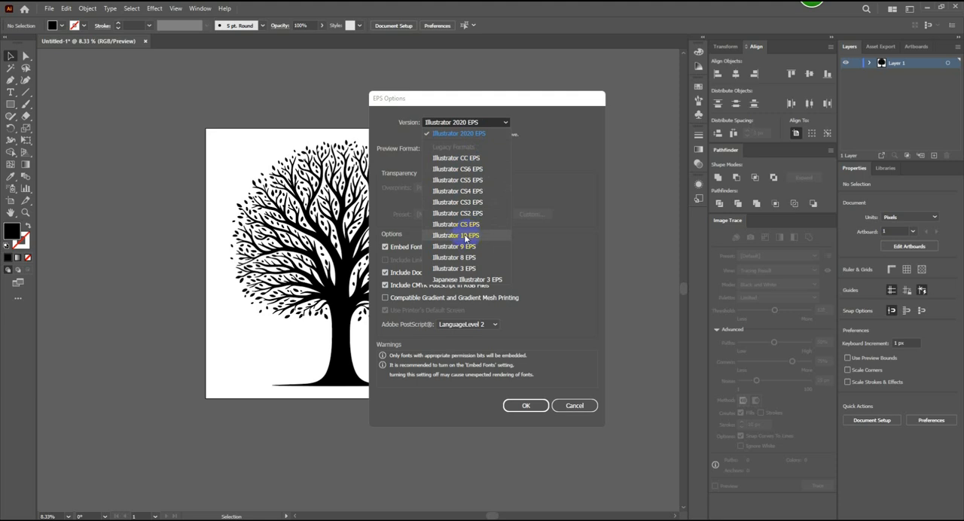
left_click(476, 158)
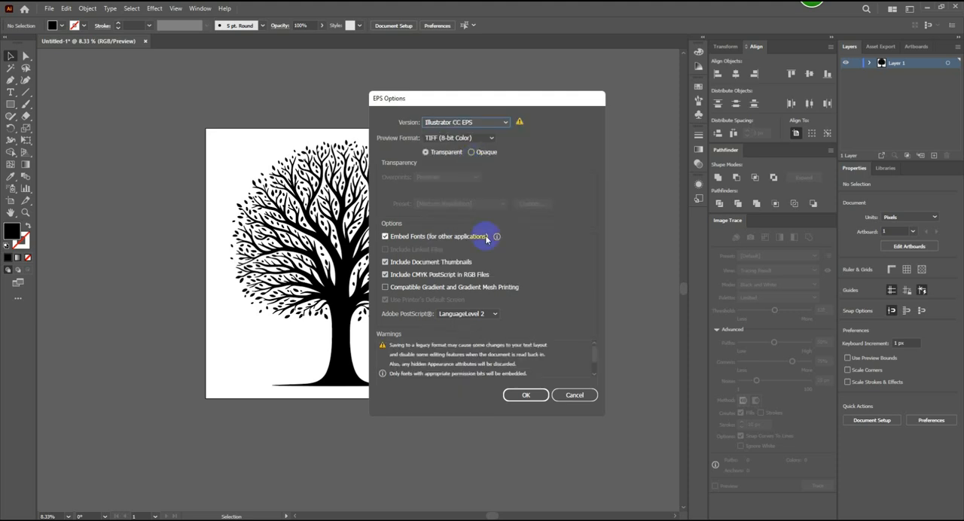
left_click(526, 395)
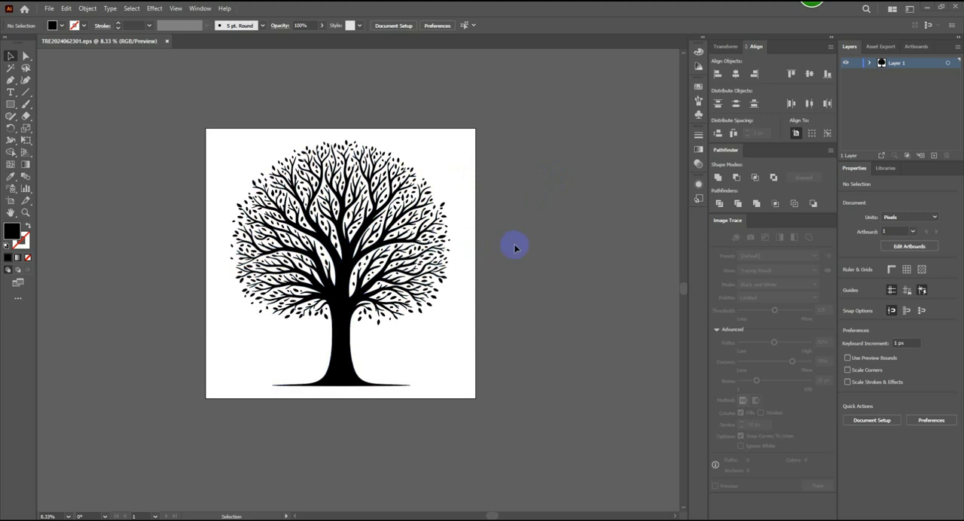
left_click(49, 8)
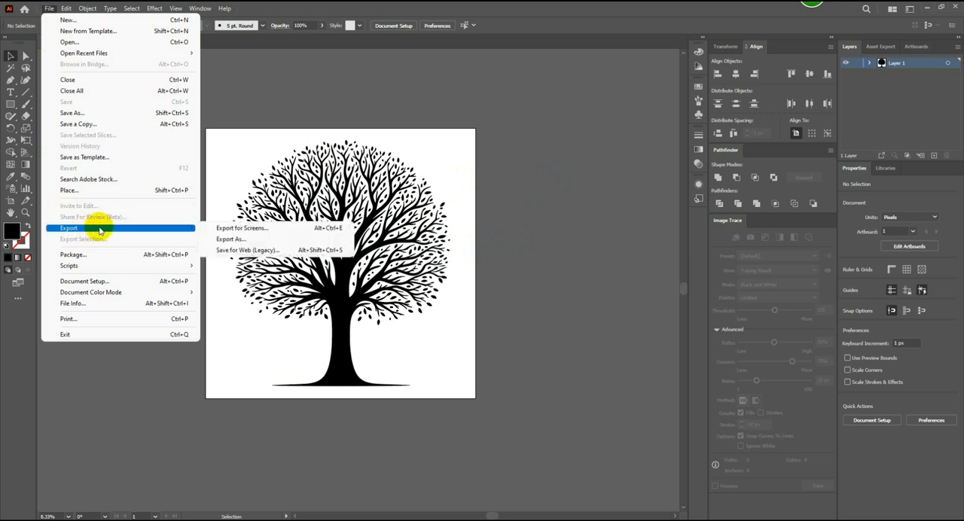
mouse_move(139, 232)
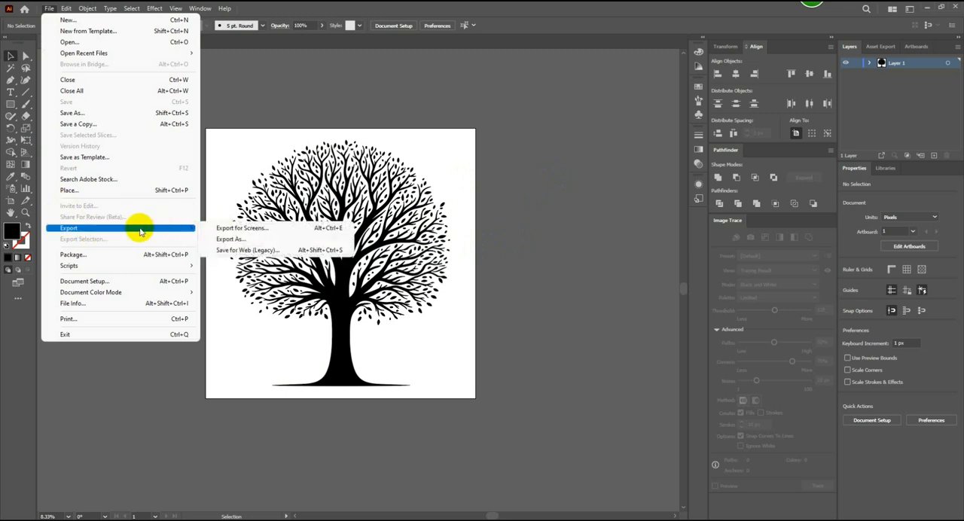
left_click(238, 255)
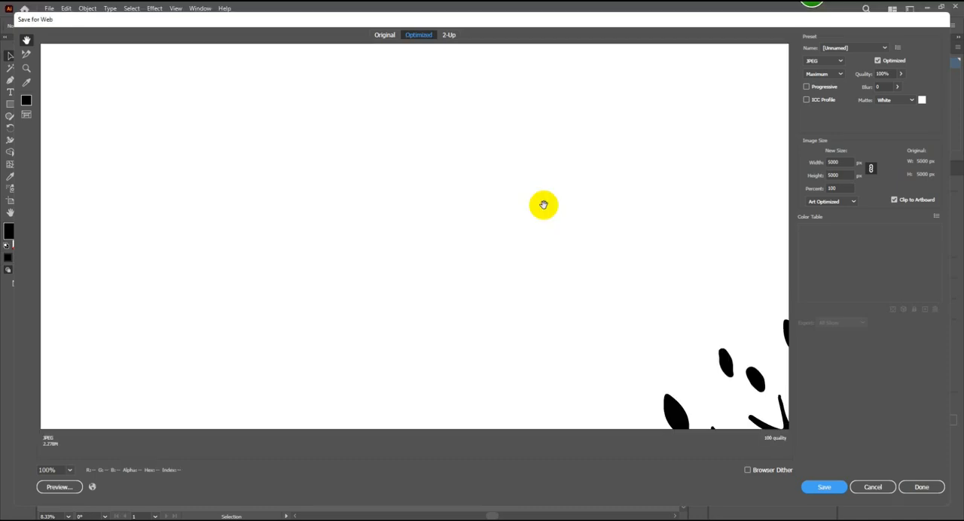
left_click(69, 470)
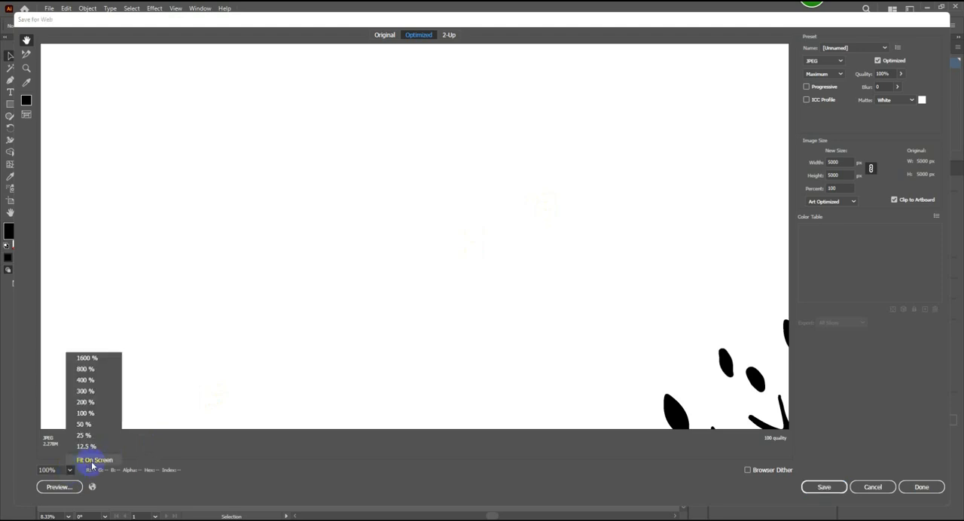
left_click(84, 456)
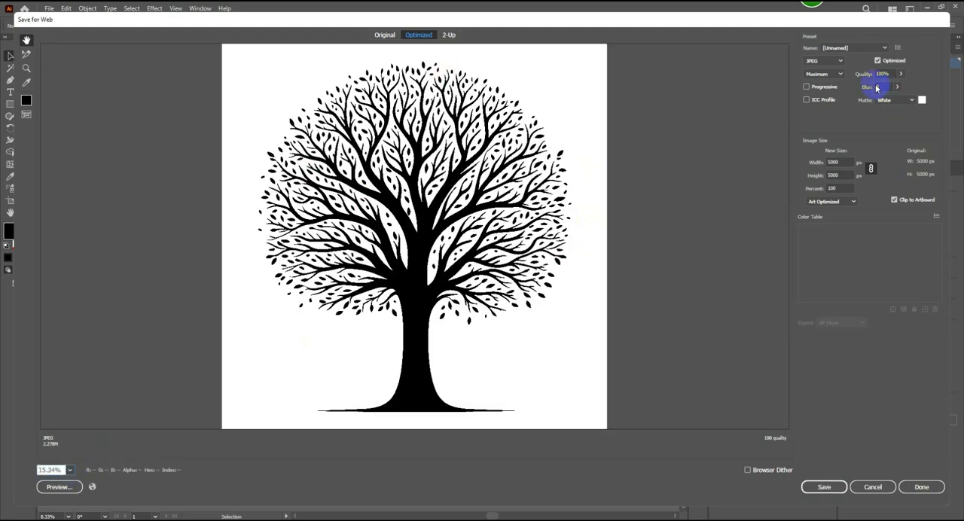
left_click(842, 61)
left_click(831, 108)
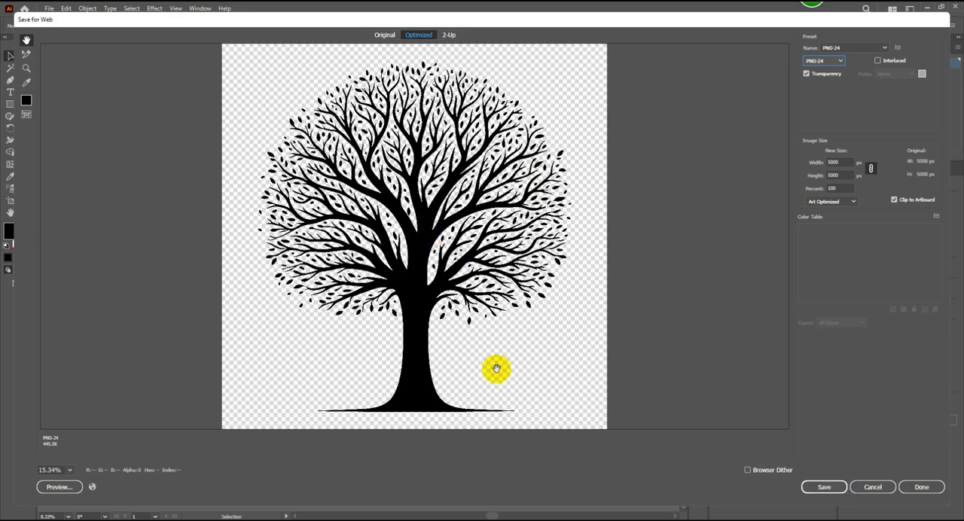
left_click(824, 487)
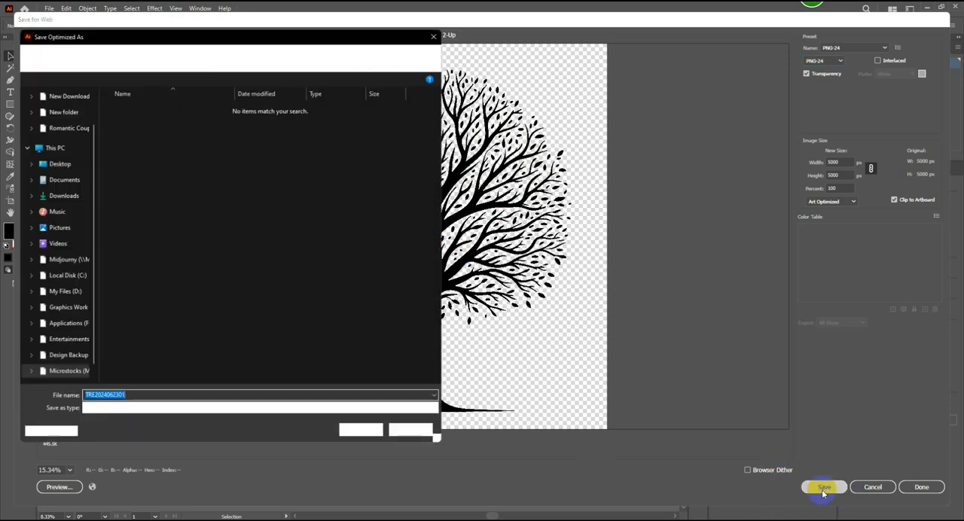
left_click(362, 432)
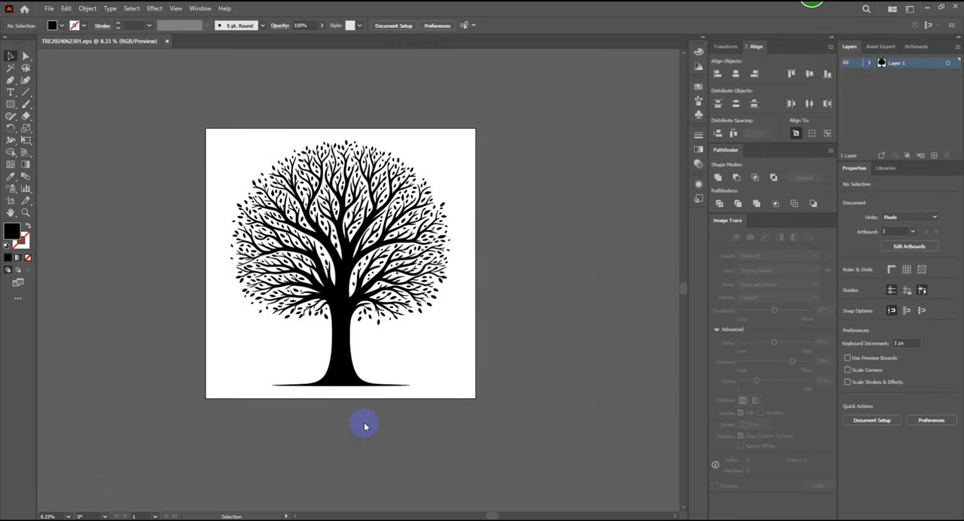
- Delete the exported tree artwork from the artboard
left_click_drag(581, 155, 241, 432)
key("Delete")
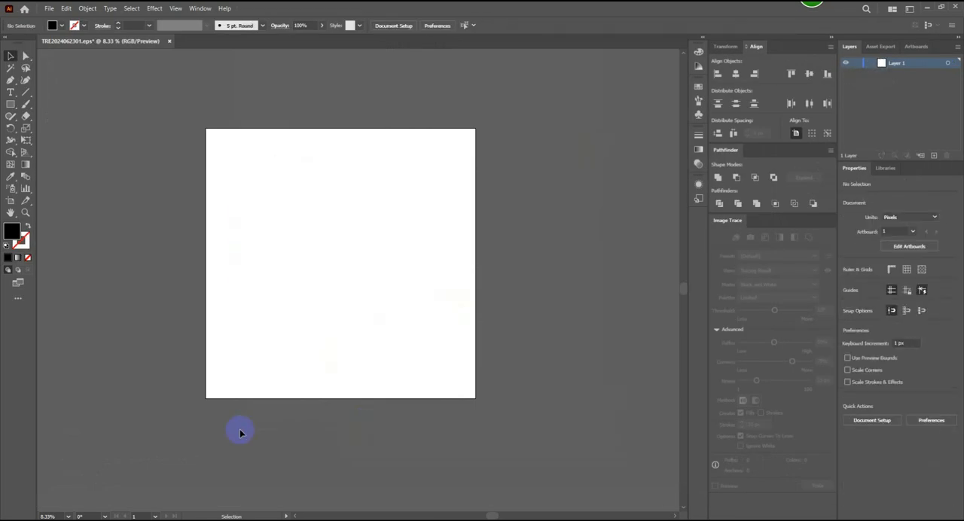
scroll(217, 323, "up", 1)
left_click_drag(441, 200, 418, 248)
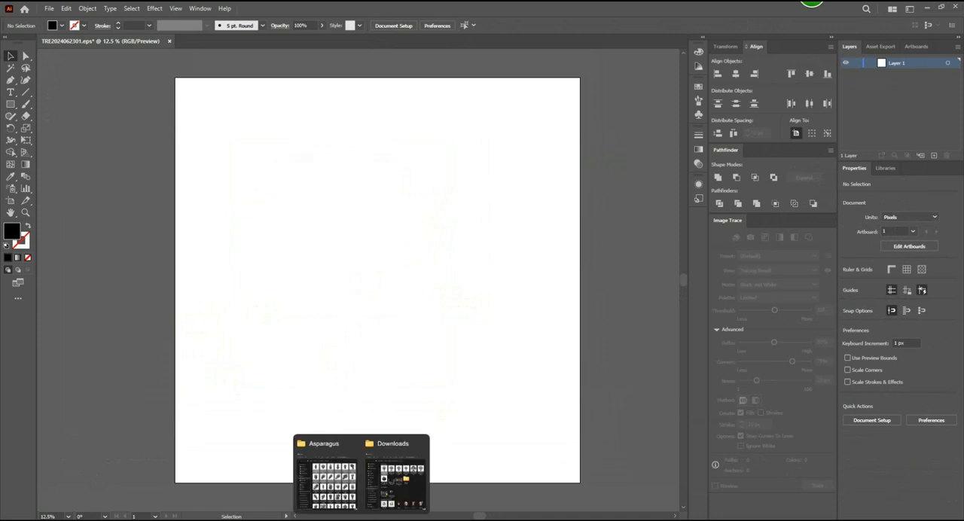
- Place the Downloads tree image whose name starts with _f24ae98c, enlarged to about 4918 px square and centered at 2500, 2500 px
left_click(329, 468)
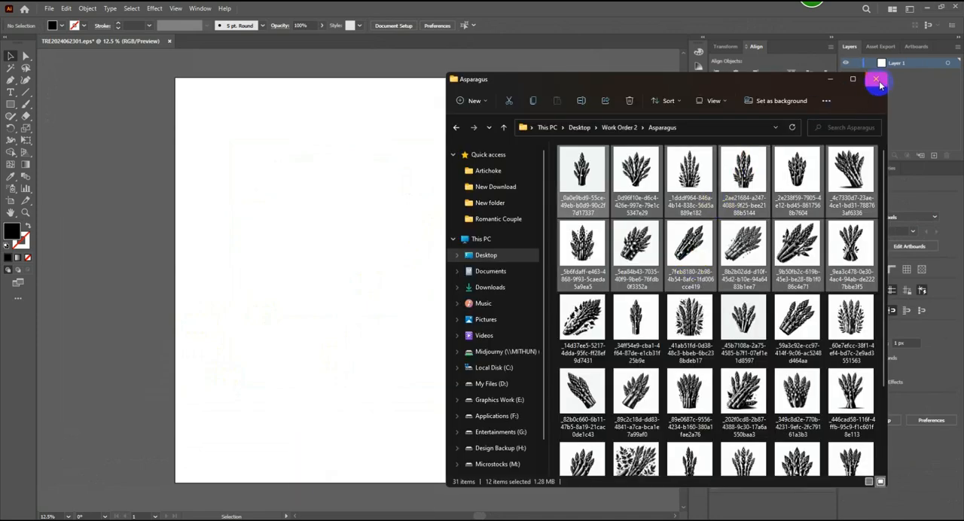
left_click(876, 79)
left_click(366, 468)
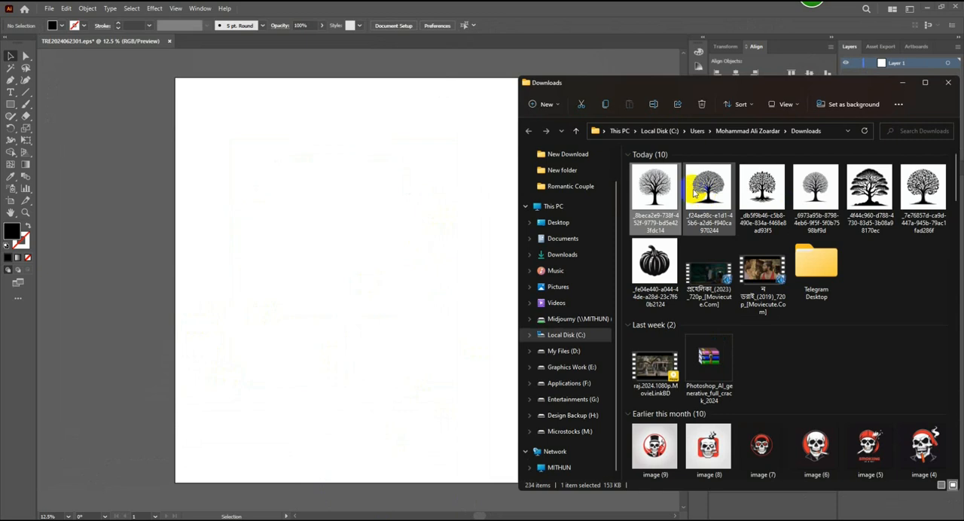
left_click_drag(663, 189, 329, 233)
left_click(903, 83)
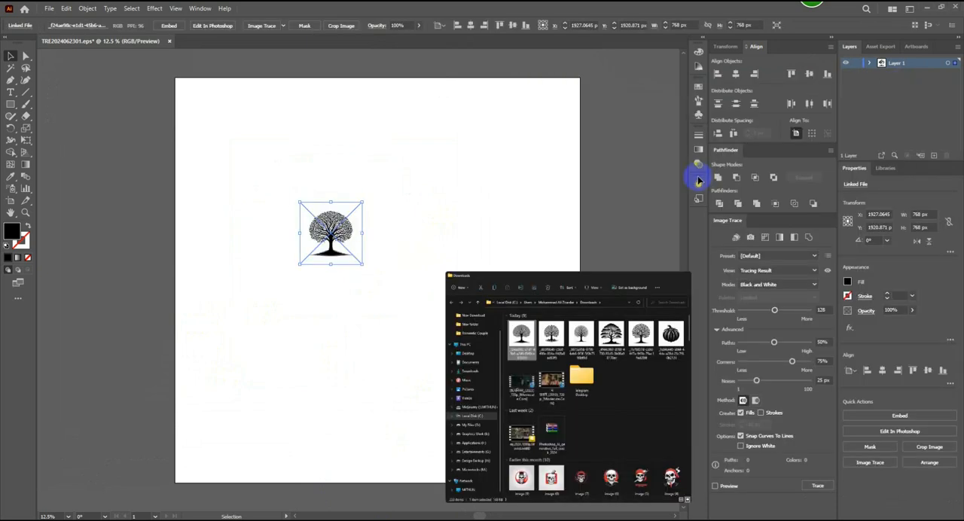
left_click_drag(364, 268, 528, 436)
mouse_move(430, 236)
left_mouse_down()
mouse_move(480, 290)
mouse_move(377, 280)
left_mouse_up()
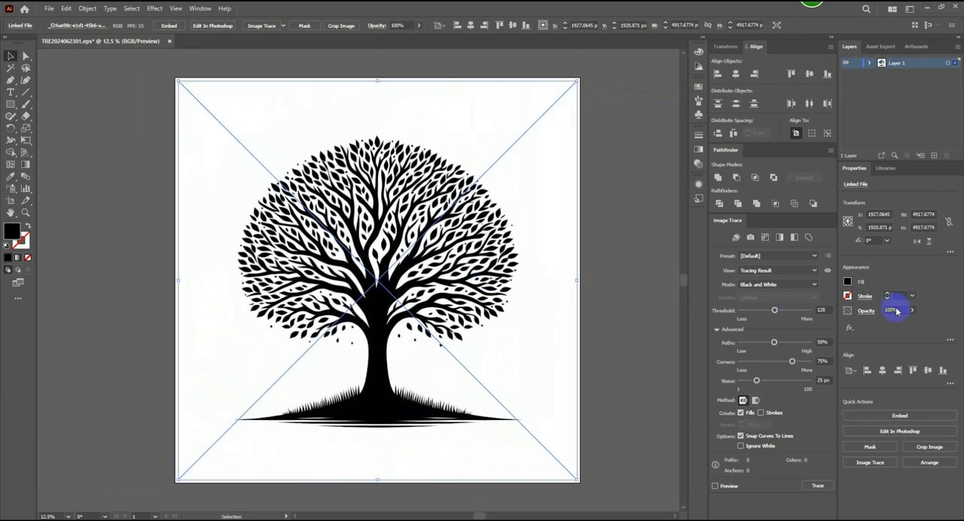
- Trace the tree image with the Sketched Art preset, Paths at 89% and Corners at 14%, and expand the result
left_click(814, 256)
left_click(767, 369)
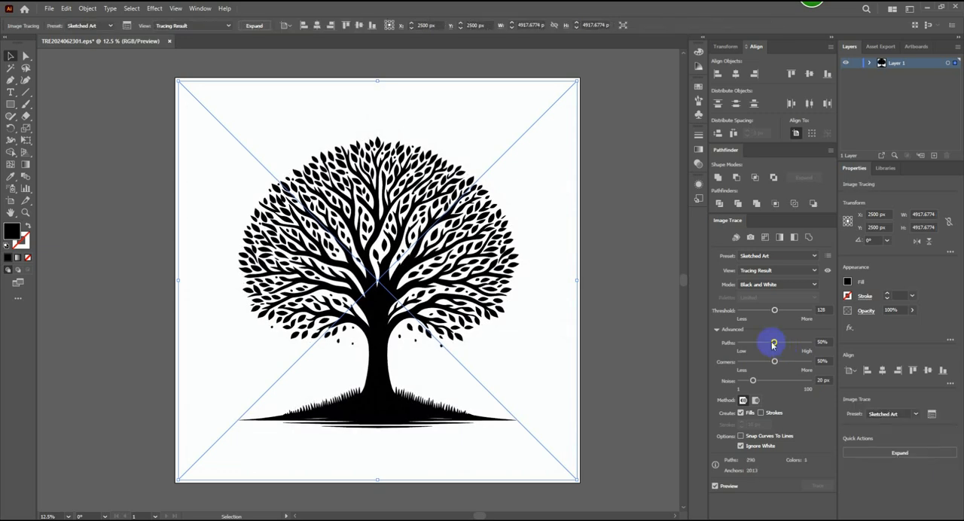
mouse_move(774, 341)
left_mouse_down()
mouse_move(801, 342)
mouse_move(775, 361)
mouse_move(750, 362)
left_mouse_up()
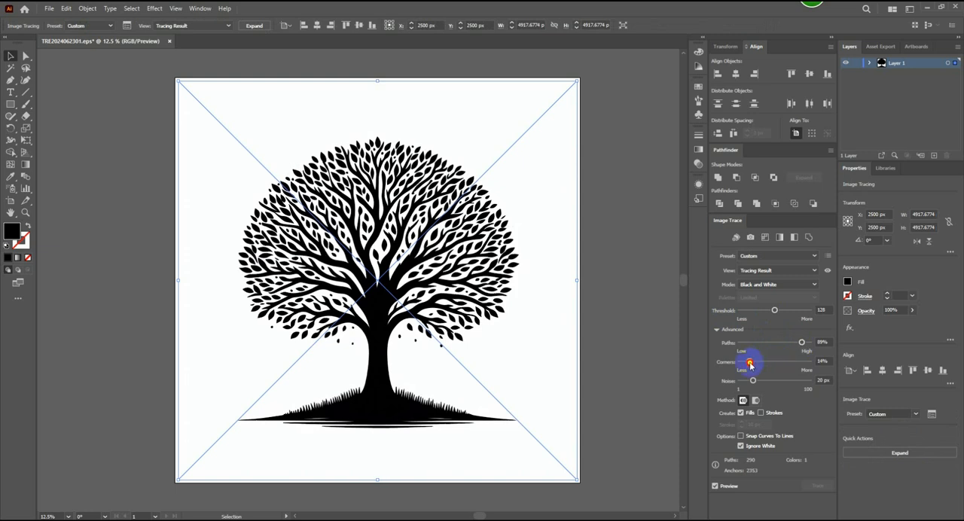
left_click(254, 26)
- Enlarge the expanded tree group to about 4311 x 4472 px and center it on the artboard
left_click(448, 405)
left_click_drag(519, 427, 560, 462)
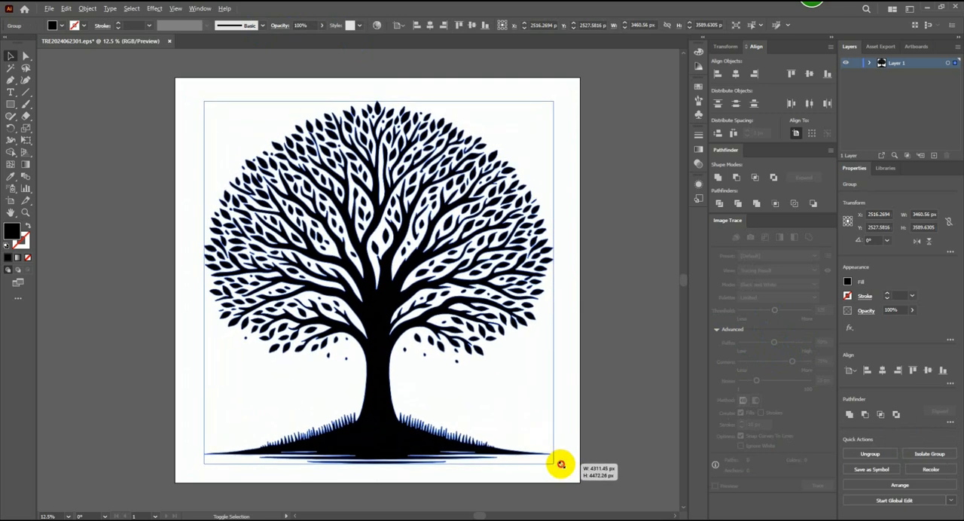
left_click(472, 26)
left_click(641, 189)
key("ctrl+shift+s")
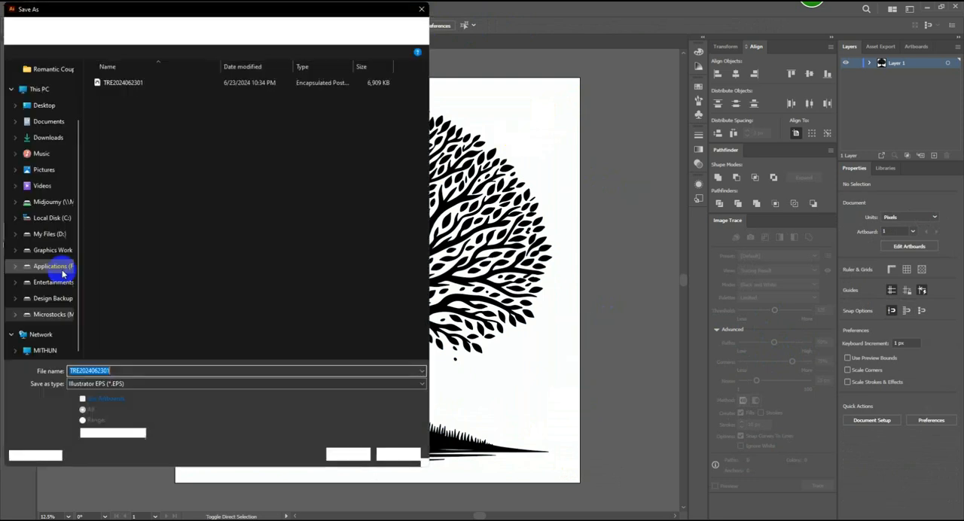
left_click(160, 371)
key("BackSpace")
type("2")
left_click(350, 455)
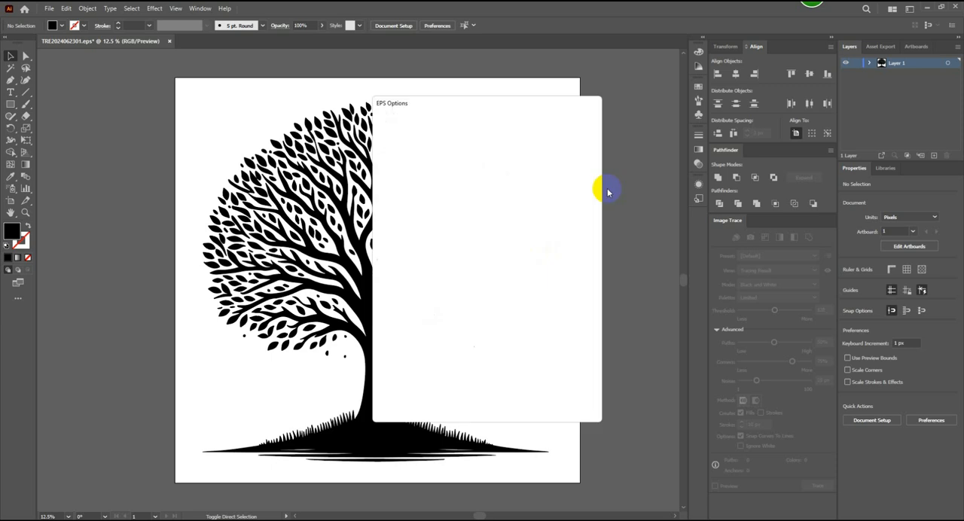
left_click(504, 121)
left_click(483, 143)
left_click(526, 405)
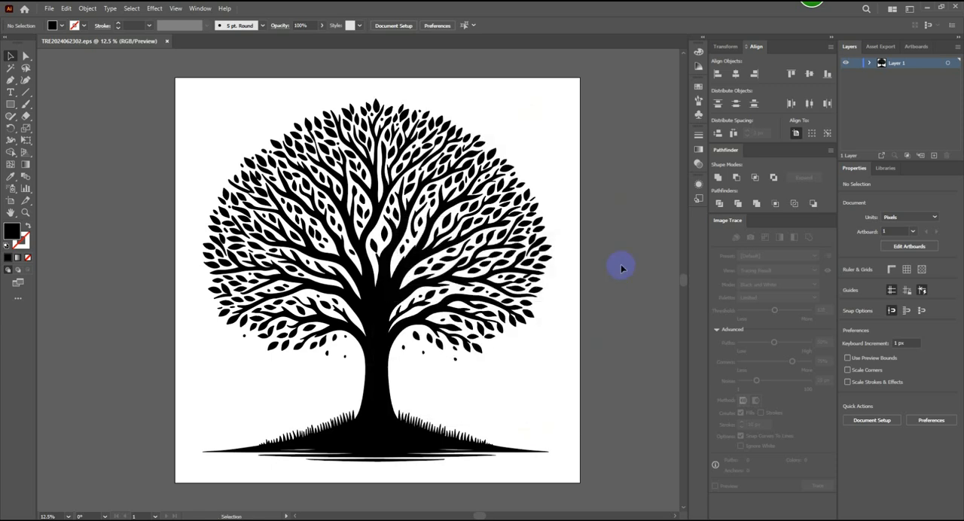
- Export the round-crowned tree for web as a transparent PNG-24 at 5000 x 5000 px
key("ctrl+alt+shift+s")
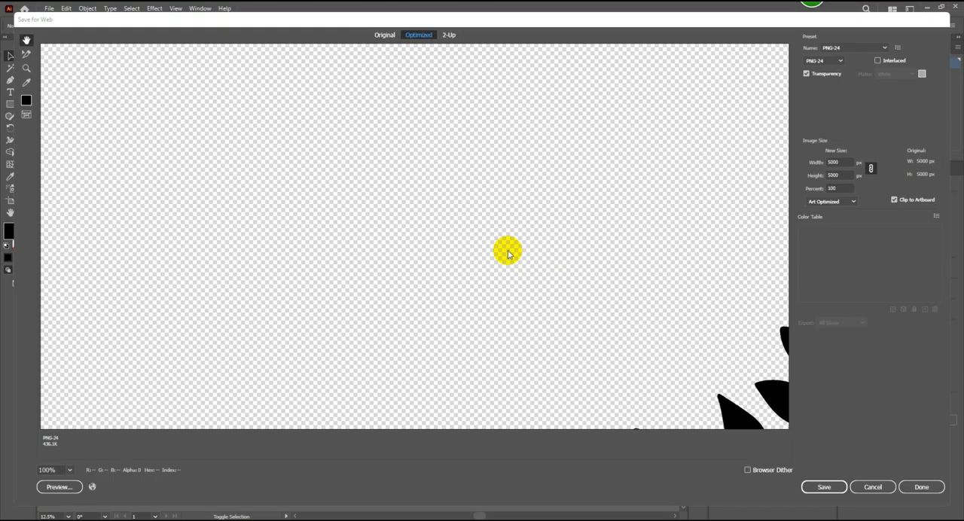
left_click(65, 469)
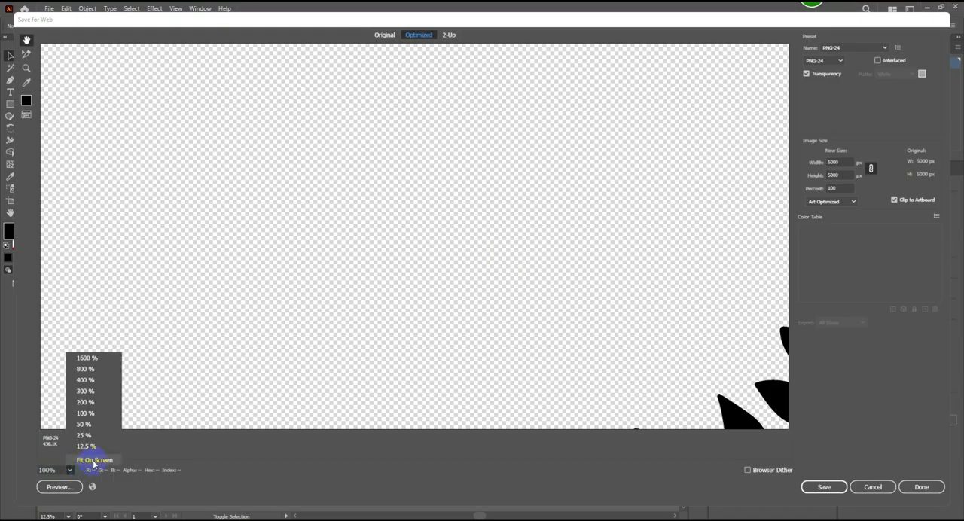
left_click(89, 456)
left_click(825, 499)
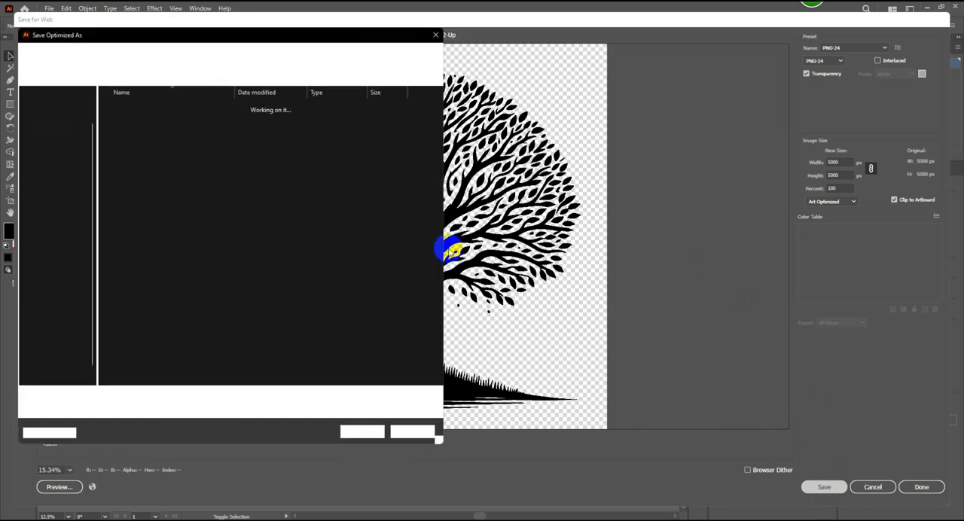
left_click(369, 430)
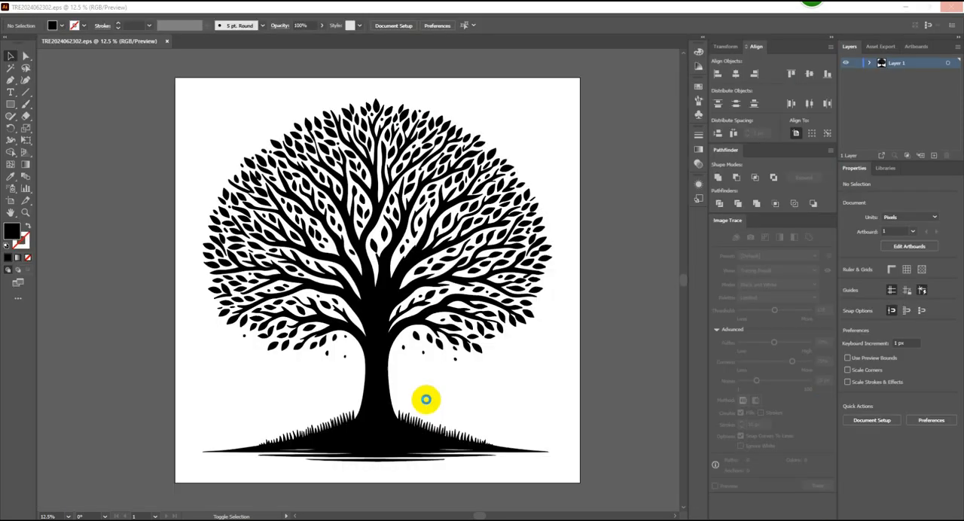
- Clear the exported tree from the artboard and delete its source image starting with _f24ae98c from Downloads
left_click(314, 389)
key("Delete")
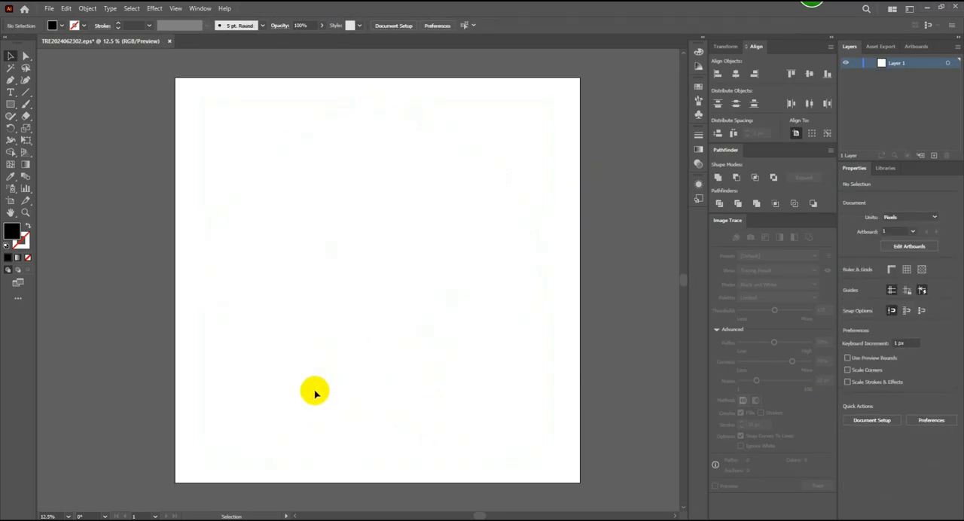
key("alt+Tab")
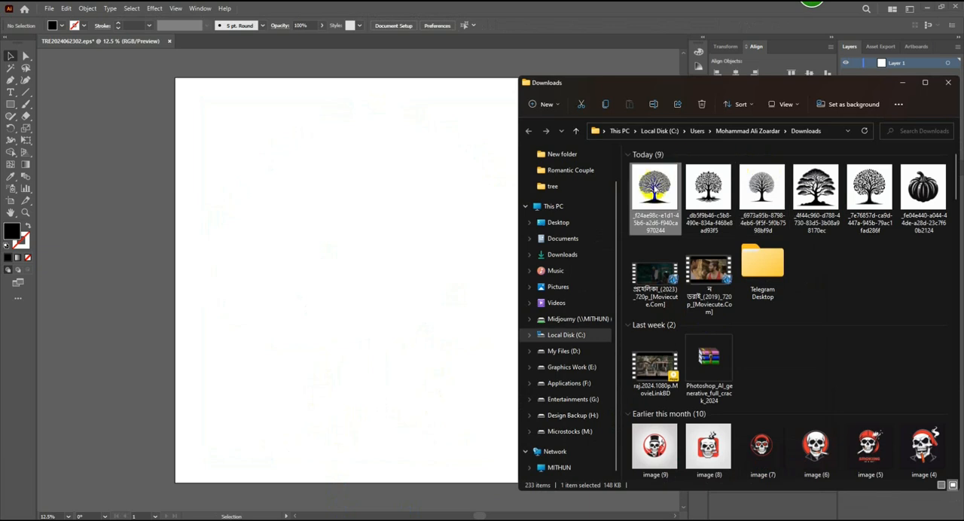
key("Delete")
- Place the Downloads tree image starting with _db5f9b46, enlarged to about 5909 px square and positioned at about 2500, 2422 px
left_click_drag(654, 190, 346, 227)
left_click(901, 83)
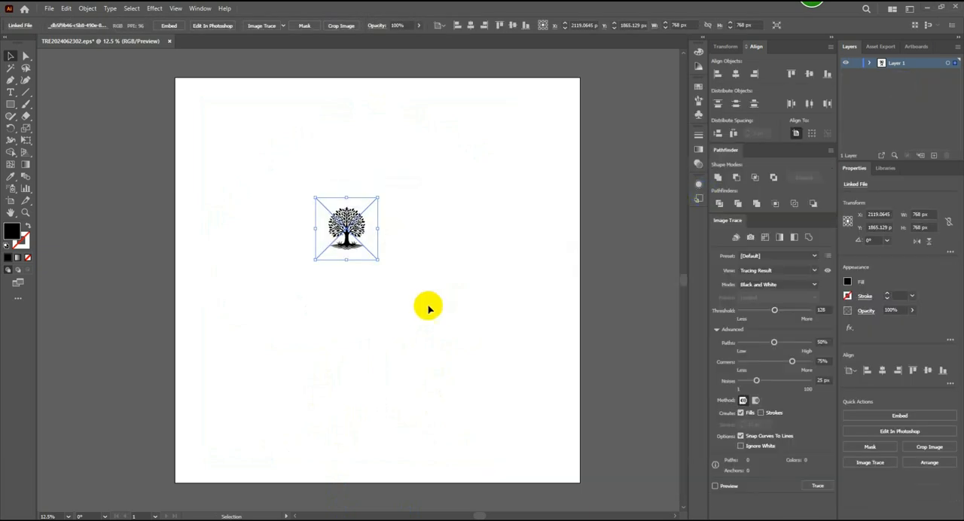
left_click_drag(377, 260, 585, 460)
mouse_move(409, 188)
left_mouse_down()
mouse_move(450, 252)
mouse_move(447, 232)
left_mouse_up()
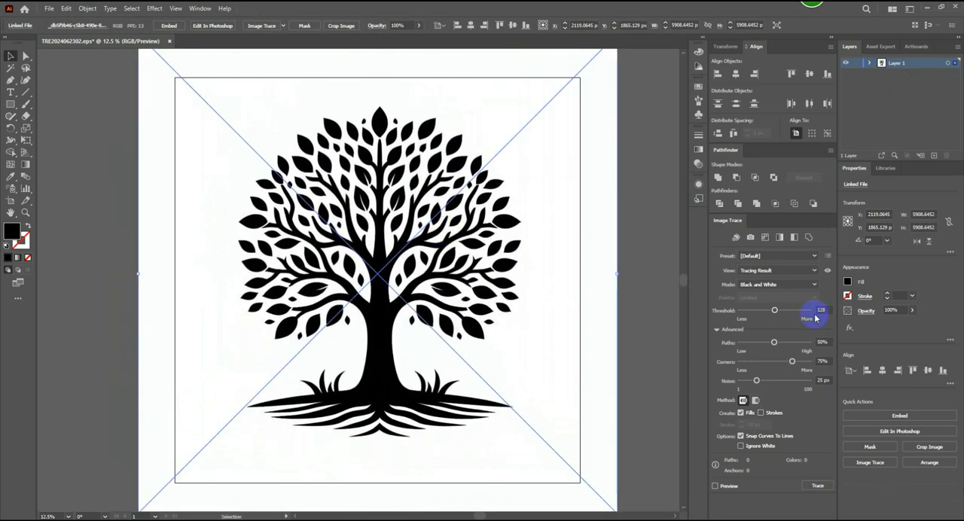
- Trace the placed tree image with the Sketched Art preset, Paths at 84% and Corners at 16%, and expand the result
left_click(813, 255)
left_click(779, 369)
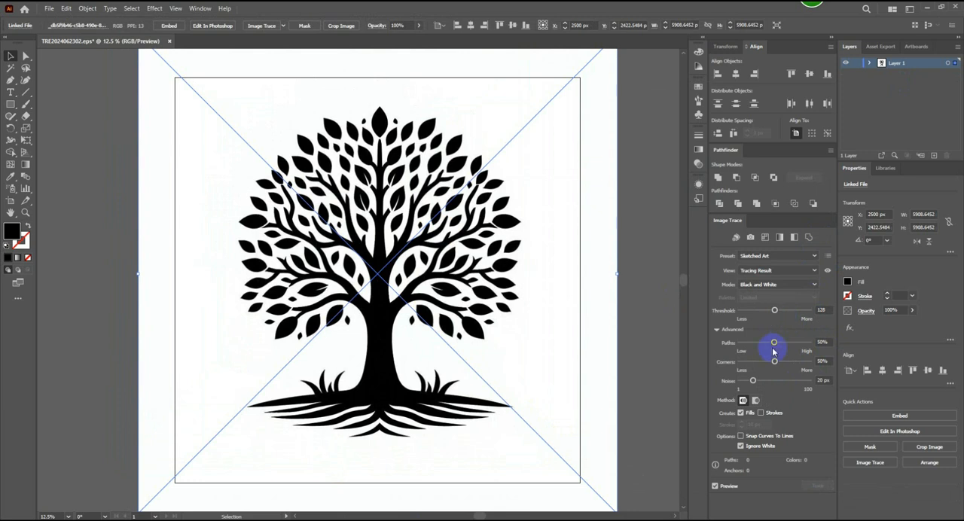
mouse_move(774, 350)
left_mouse_down()
mouse_move(801, 346)
mouse_move(750, 361)
left_mouse_up()
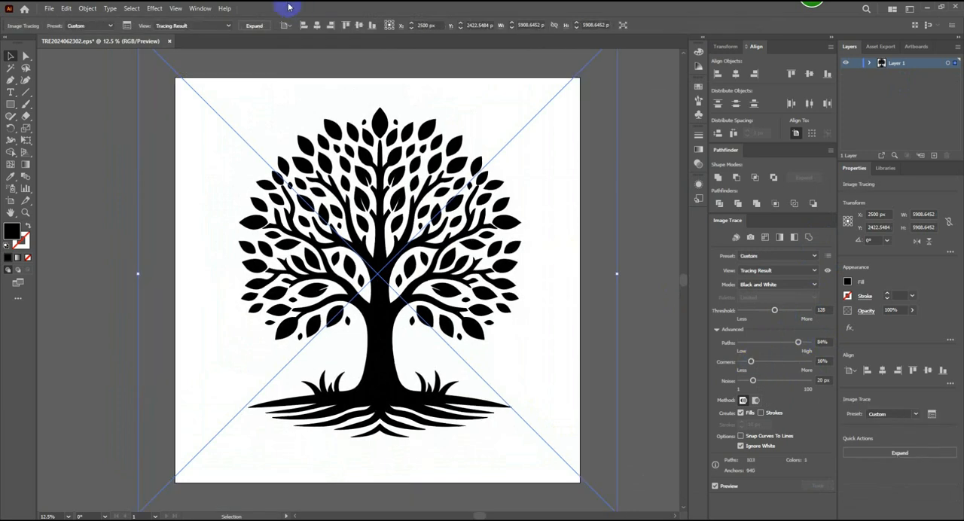
left_click(254, 25)
- Enlarge the expanded tree group to about 3743 x 4376 px and center it on the artboard
scroll(328, 145, "down", 1)
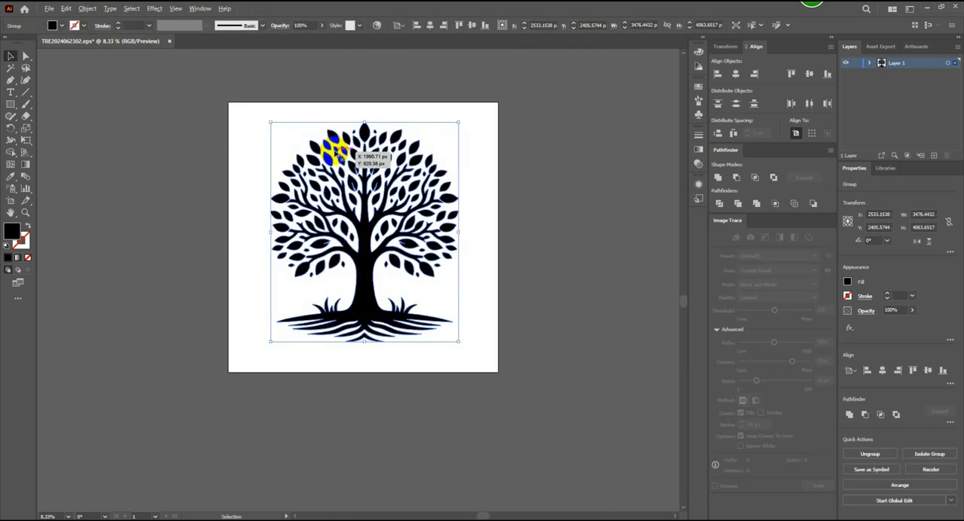
left_click_drag(458, 341, 469, 350)
left_click(430, 25)
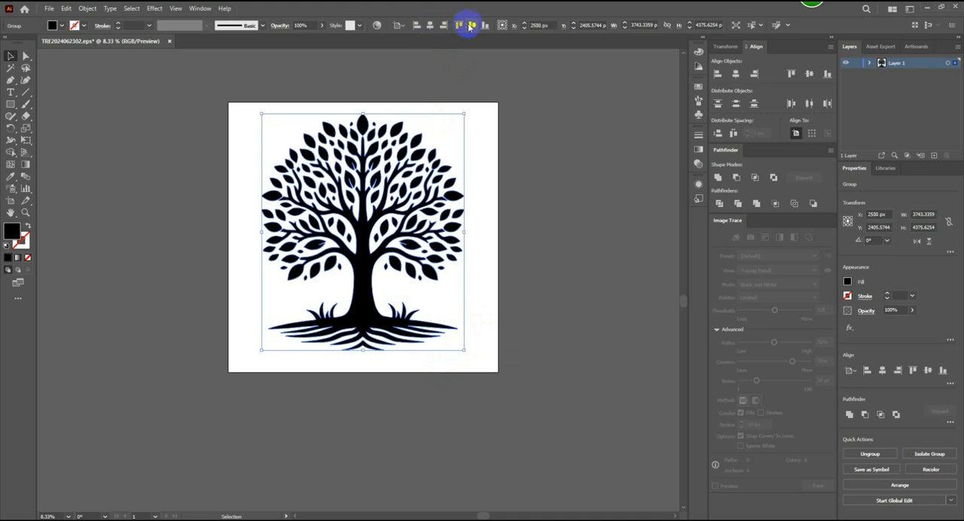
left_click(469, 25)
left_click(532, 166)
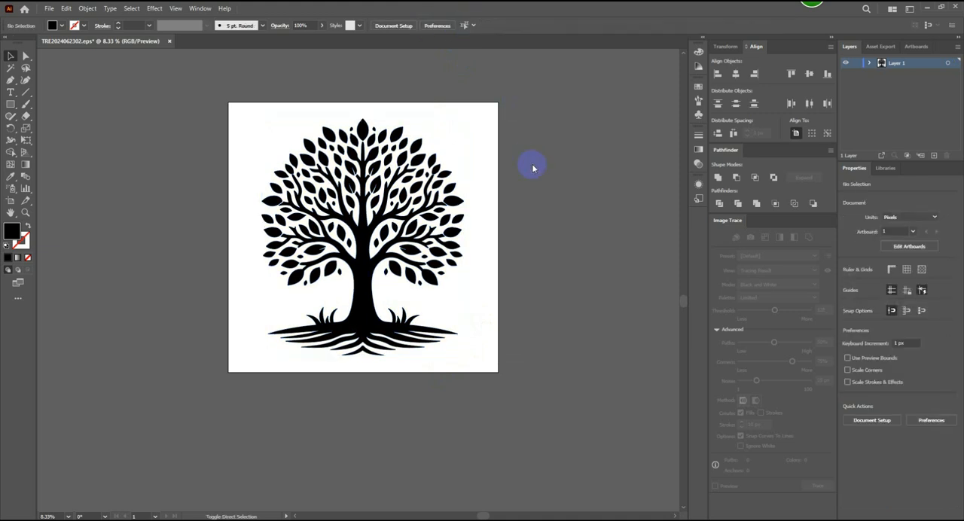
key("ctrl+shift+s")
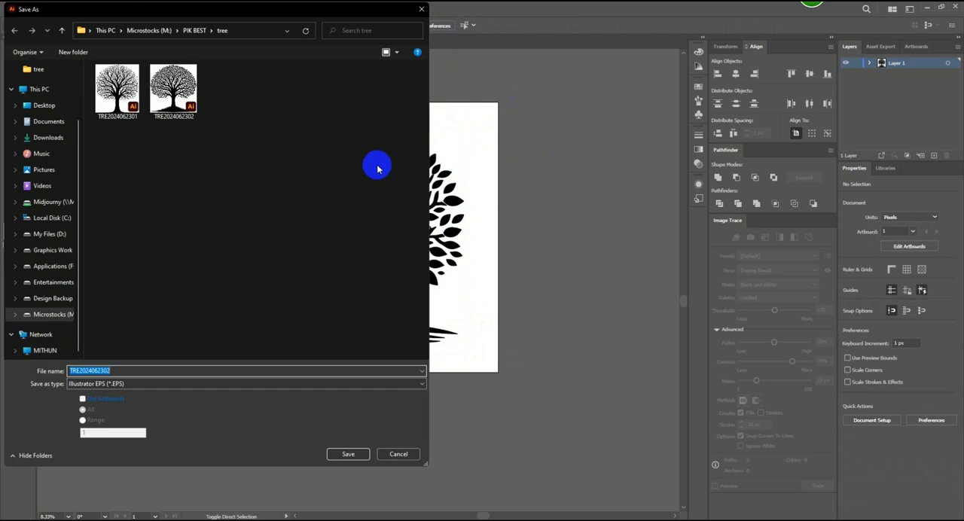
left_click(134, 370)
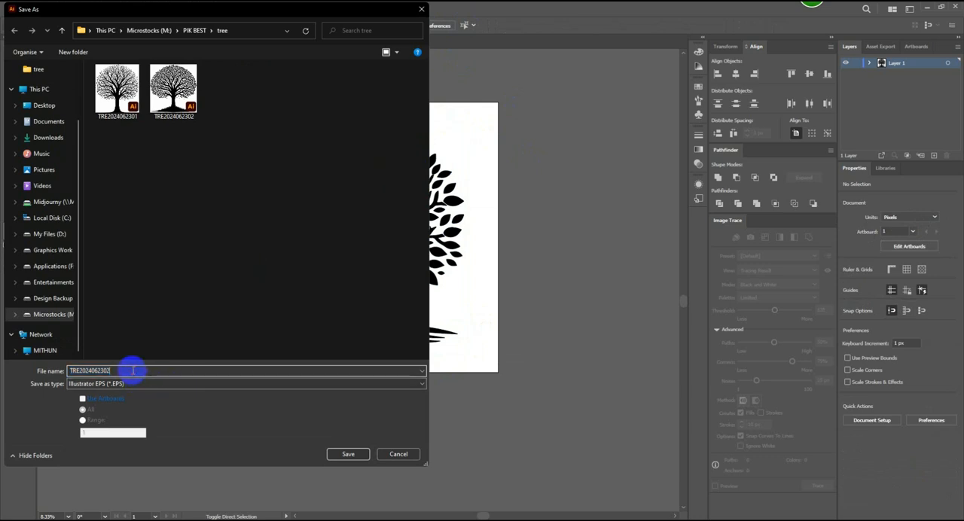
key("BackSpace")
type("3")
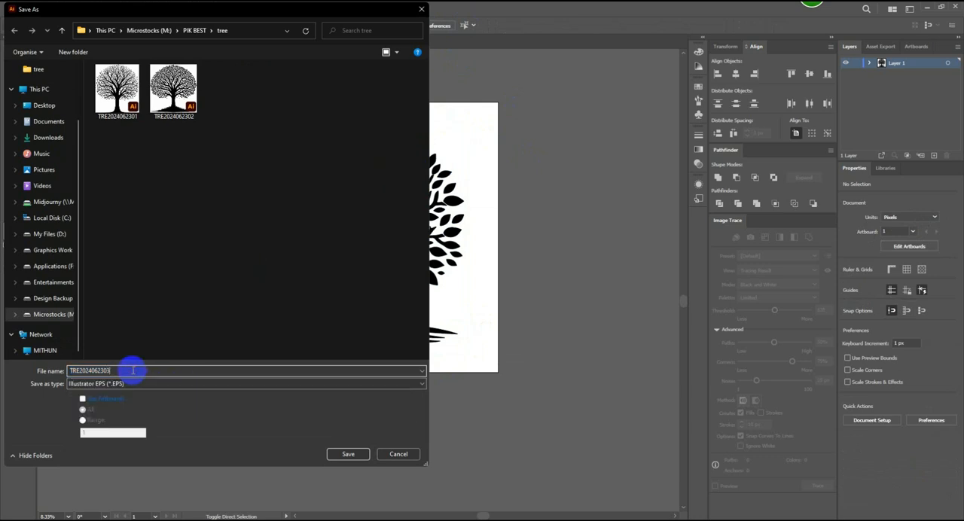
left_click(345, 453)
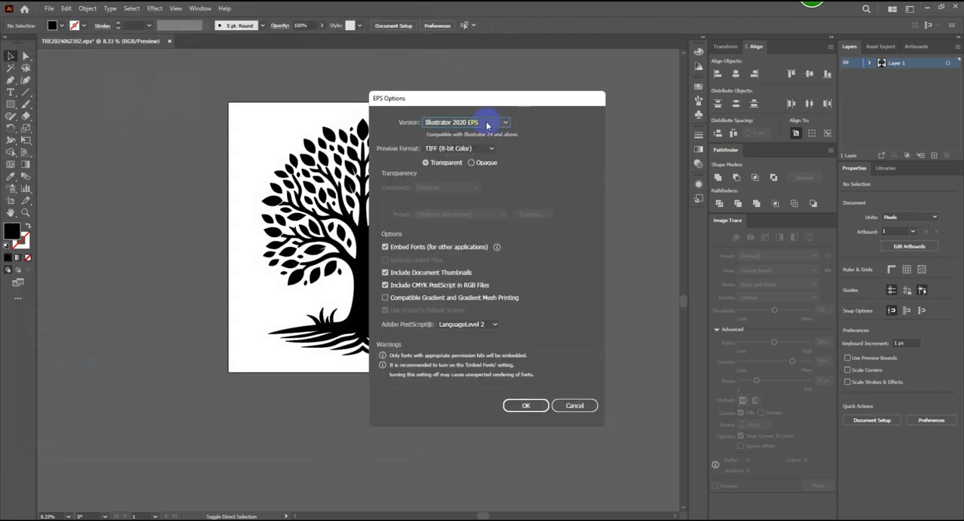
left_click(497, 124)
left_click(479, 160)
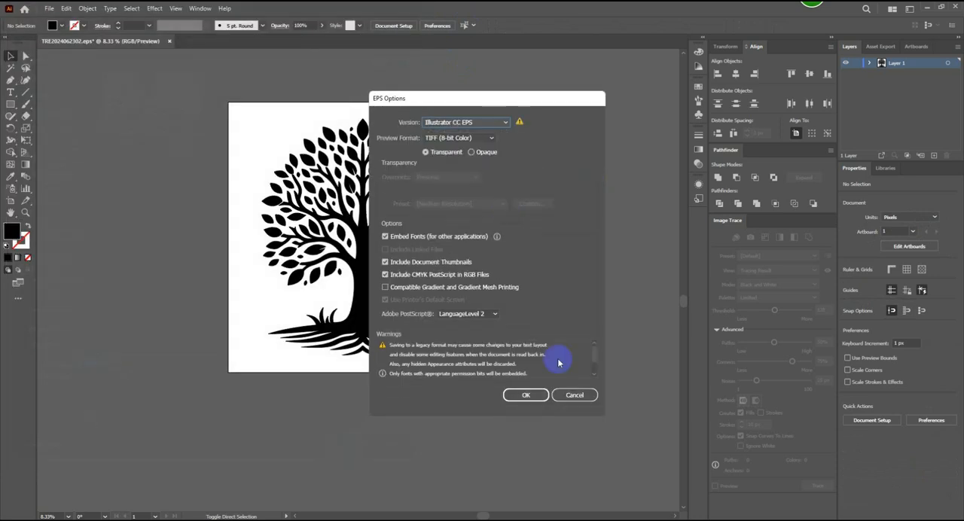
left_click(531, 394)
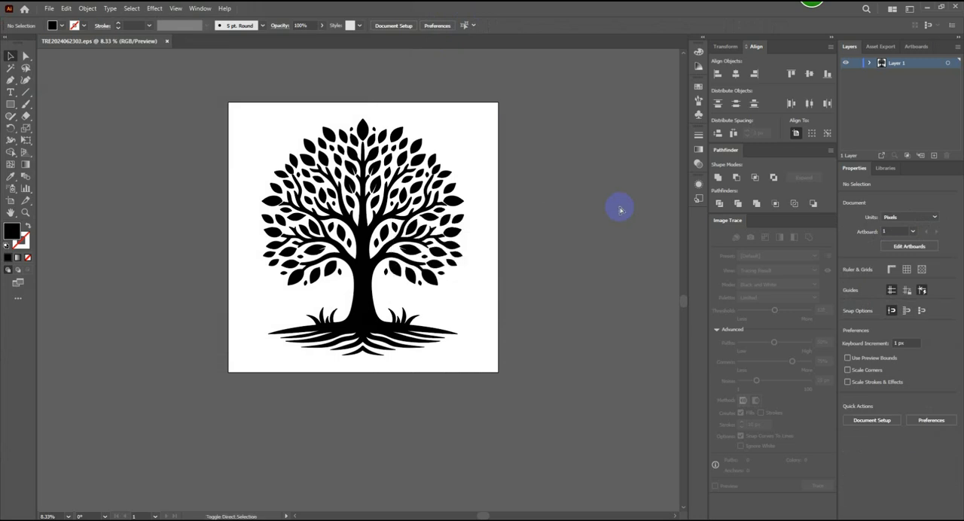
- Export the large-leaved tree for web as a transparent PNG-24 at 5000 x 5000 px
key("ctrl+alt+shift+s")
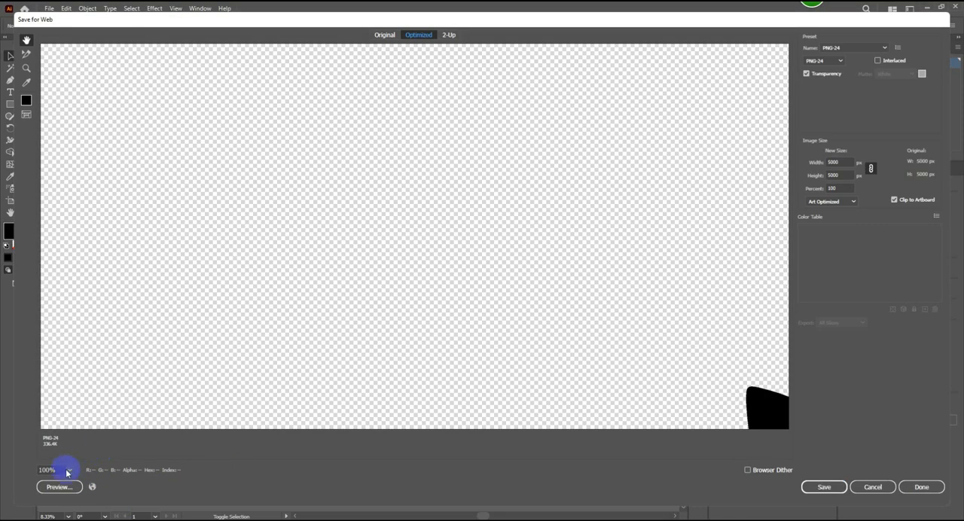
left_click(69, 470)
left_click(91, 455)
left_click(395, 362)
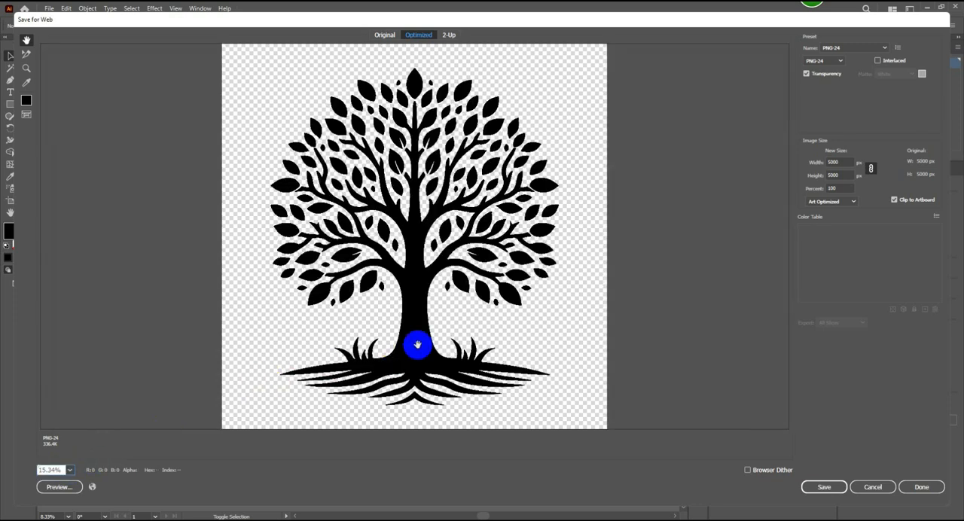
left_click(822, 487)
left_click(362, 432)
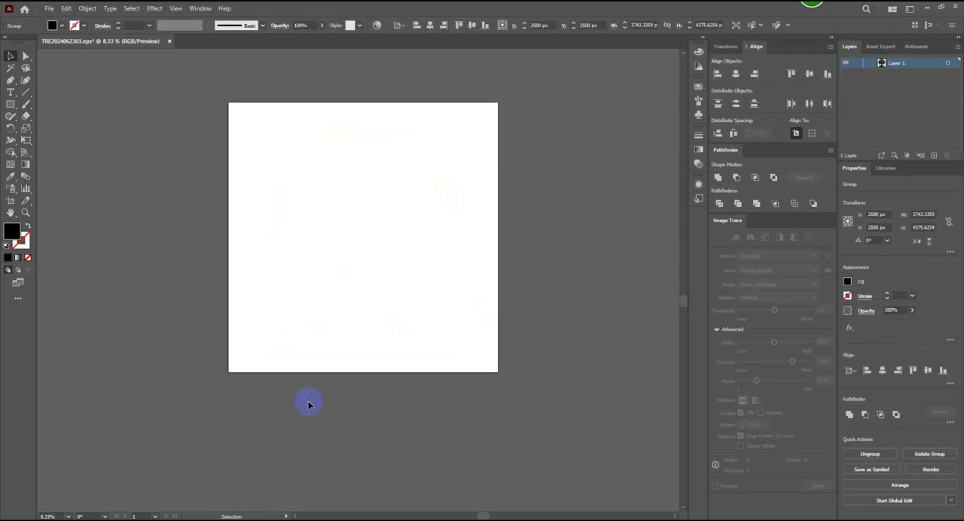
- Clear the large-leaved tree from the artboard and delete its source image starting with _db5f9b46 from Downloads
left_click(308, 405)
key("alt+Tab")
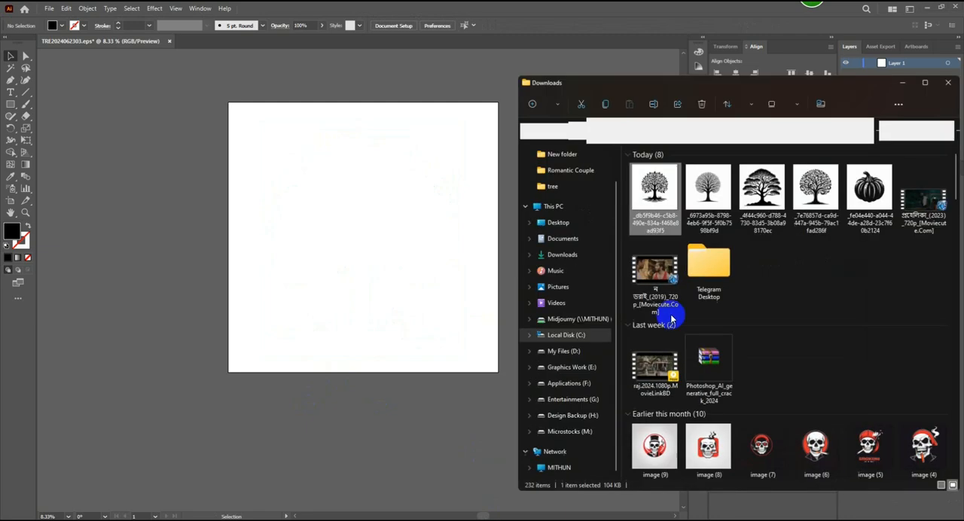
key("Delete")
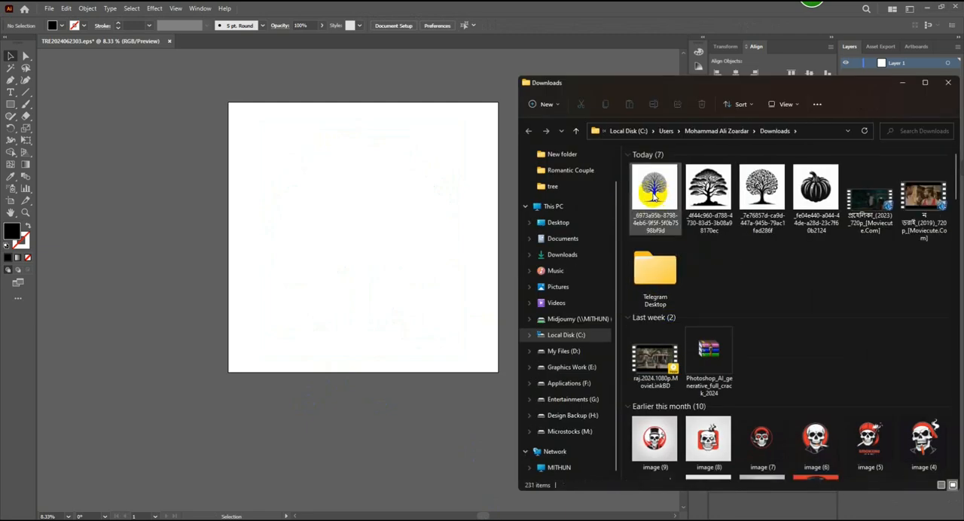
- Place the Downloads tree image starting with _6973a95b, enlarged to about 6745 px square and positioned at about 2587, 2500 px
left_click_drag(667, 189, 592, 402)
left_click(903, 84)
mouse_move(484, 283)
left_mouse_down()
mouse_move(447, 282)
mouse_move(454, 288)
left_mouse_up()
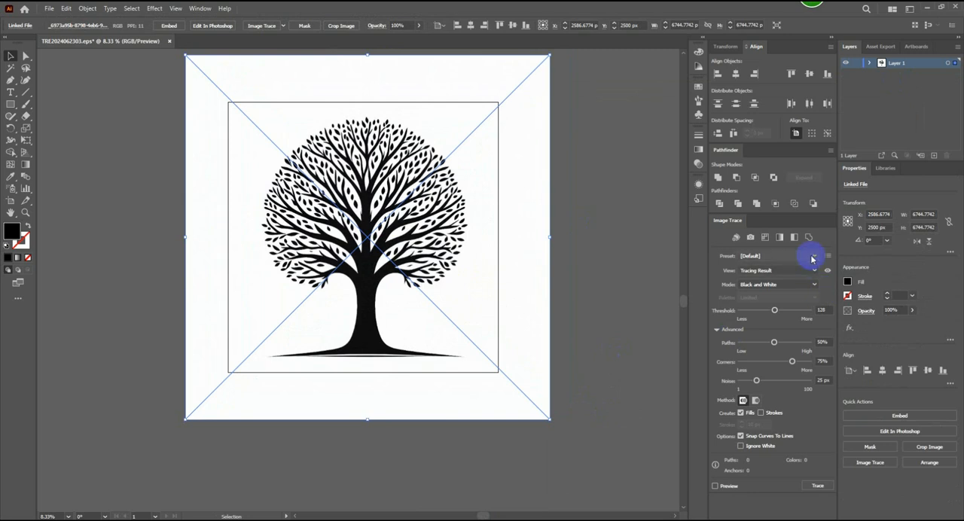
- Trace the placed tree image with the Sketched Art preset and set the Threshold to 100
left_click(811, 256)
left_click(790, 373)
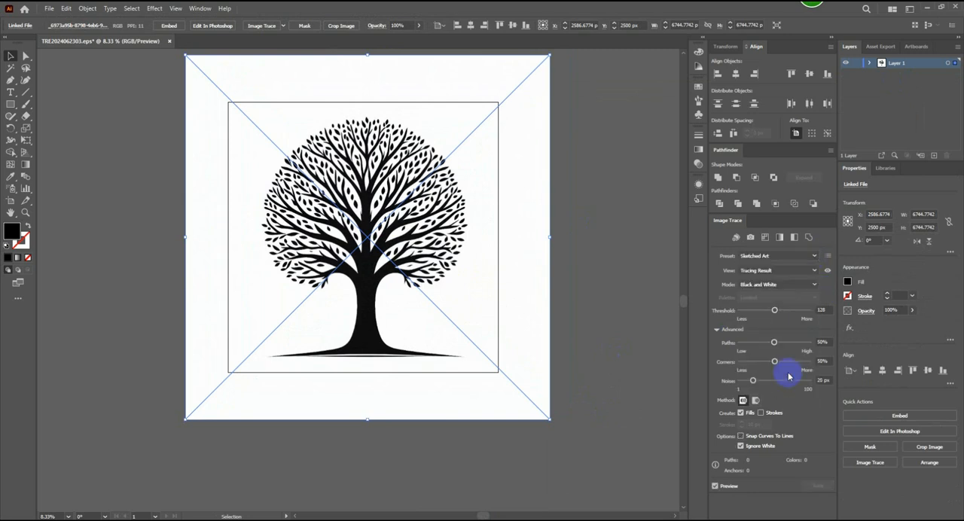
mouse_move(774, 310)
left_mouse_down()
mouse_move(753, 313)
mouse_move(770, 311)
left_mouse_up()
left_click(822, 310)
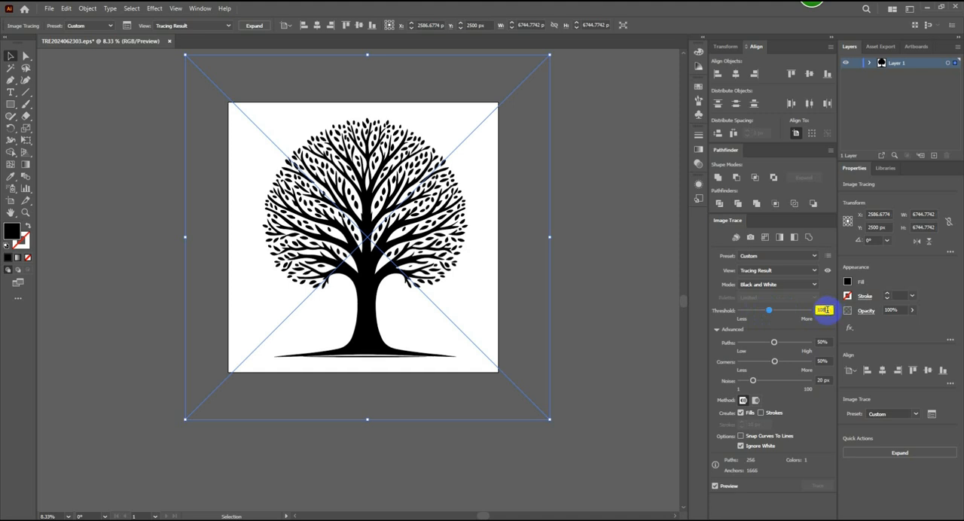
key("Return")
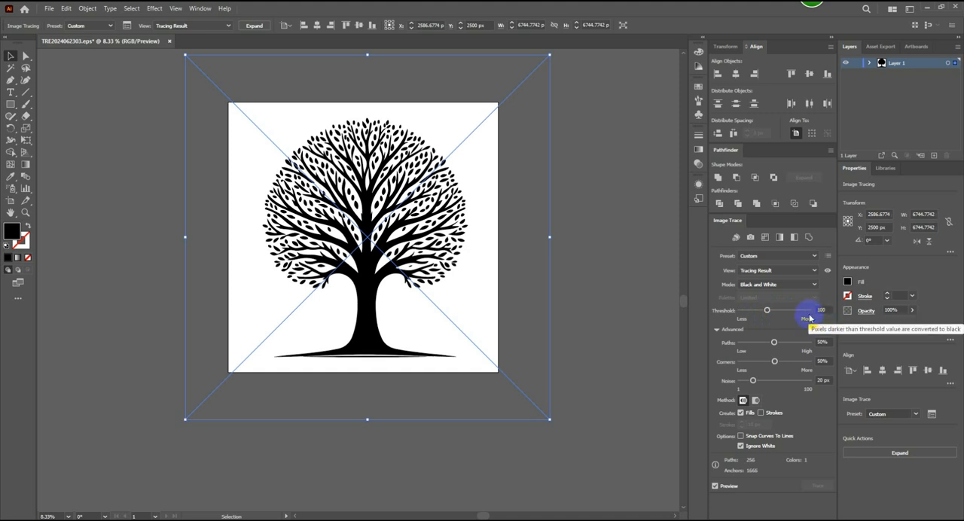
- Set the tracing's Paths to 73% and Corners to 12%, then expand it and center the tree on the artboard
left_click(774, 343)
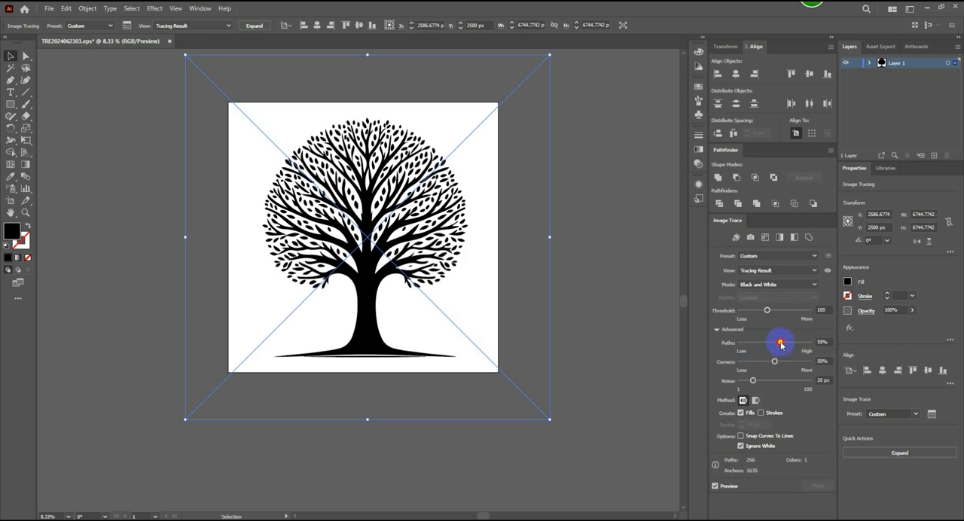
left_click_drag(774, 363, 748, 361)
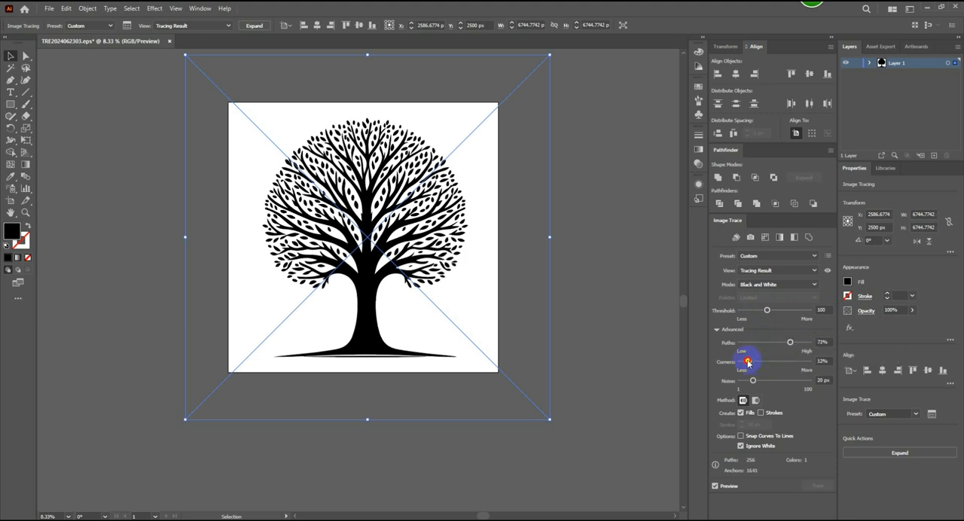
left_click(254, 28)
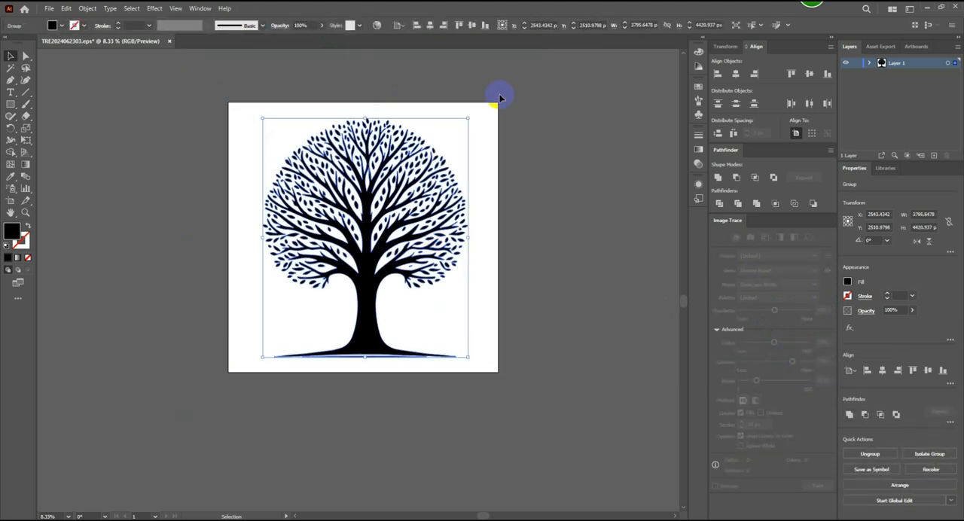
left_click(565, 224)
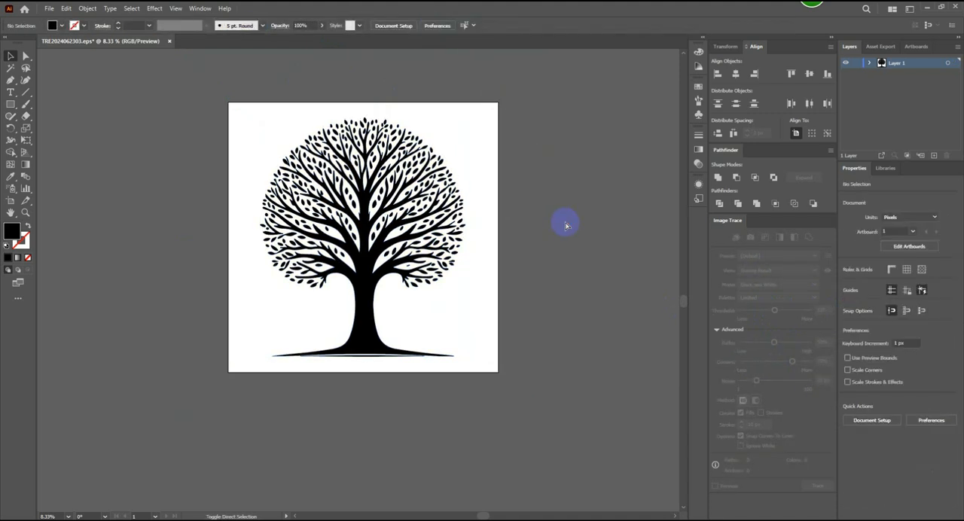
key("ctrl+shift+s")
left_click(121, 370)
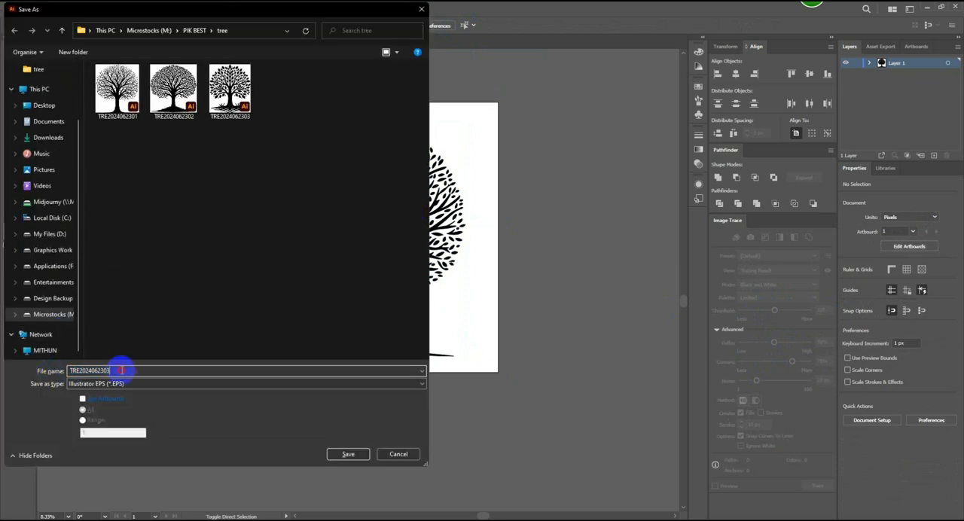
key("BackSpace")
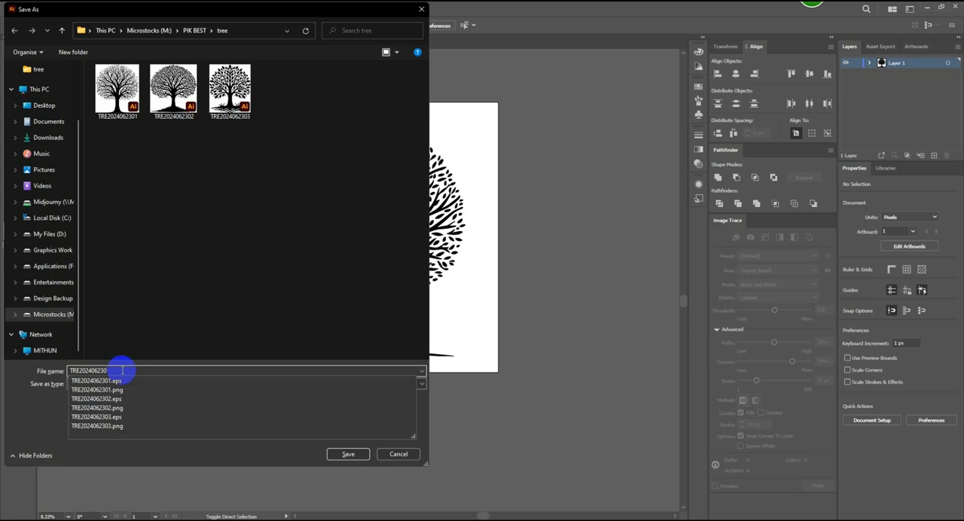
type("3")
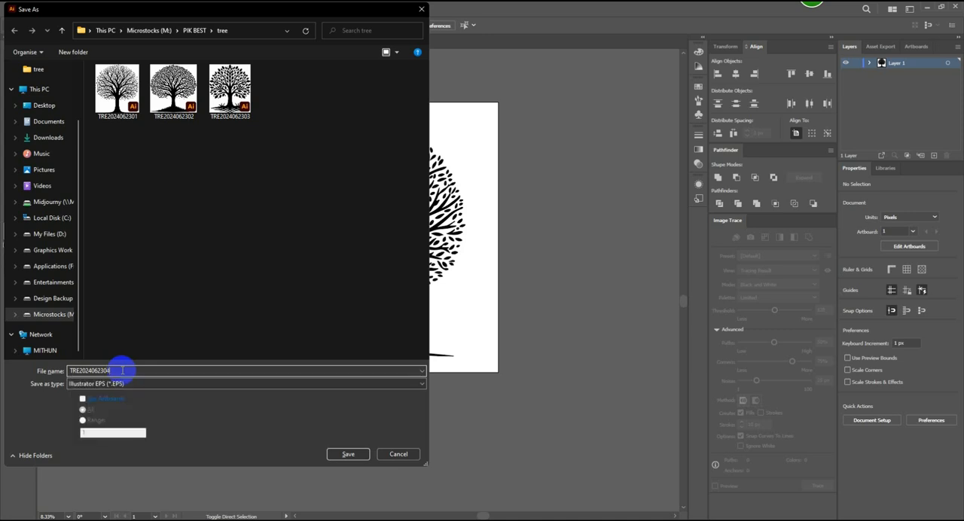
left_click(343, 453)
left_click(490, 124)
left_click(477, 155)
left_click(531, 397)
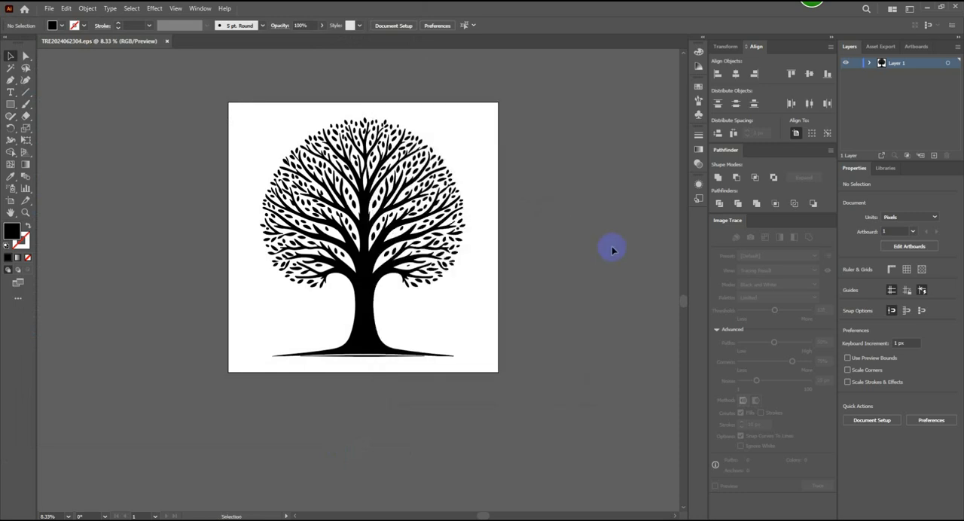
key("ctrl+alt+shift+s")
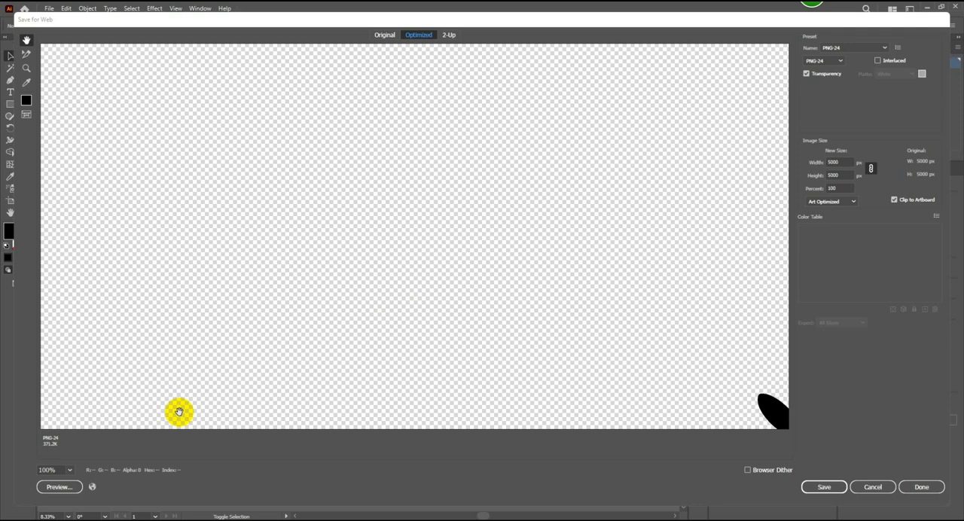
left_click(68, 468)
left_click(85, 456)
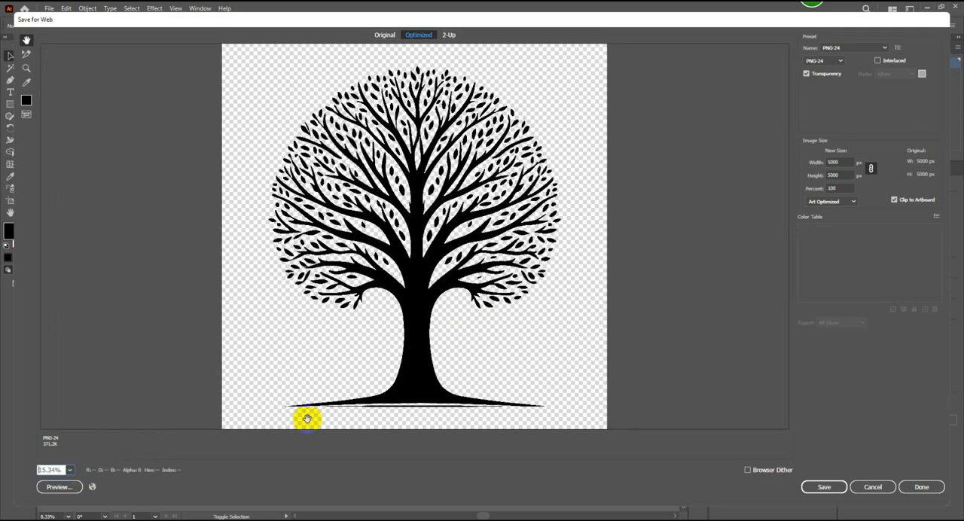
left_click(819, 486)
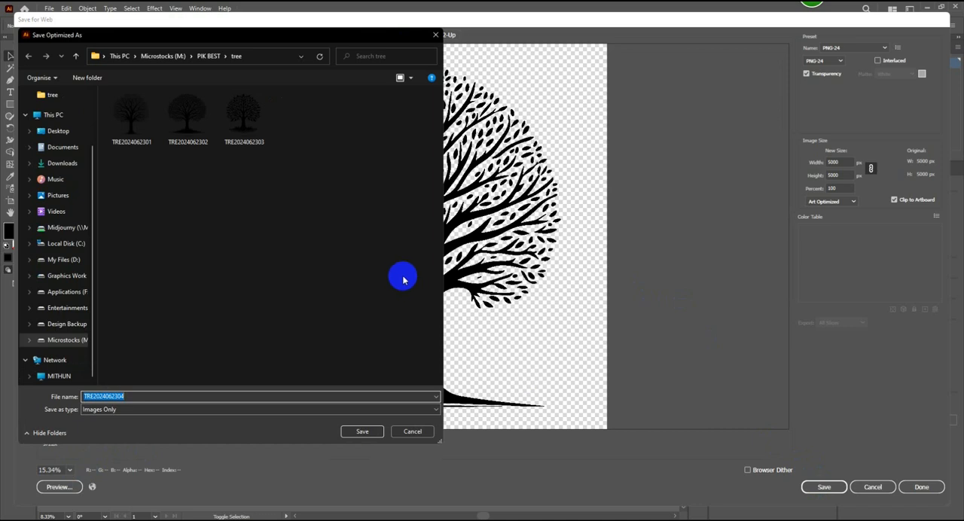
left_click(360, 430)
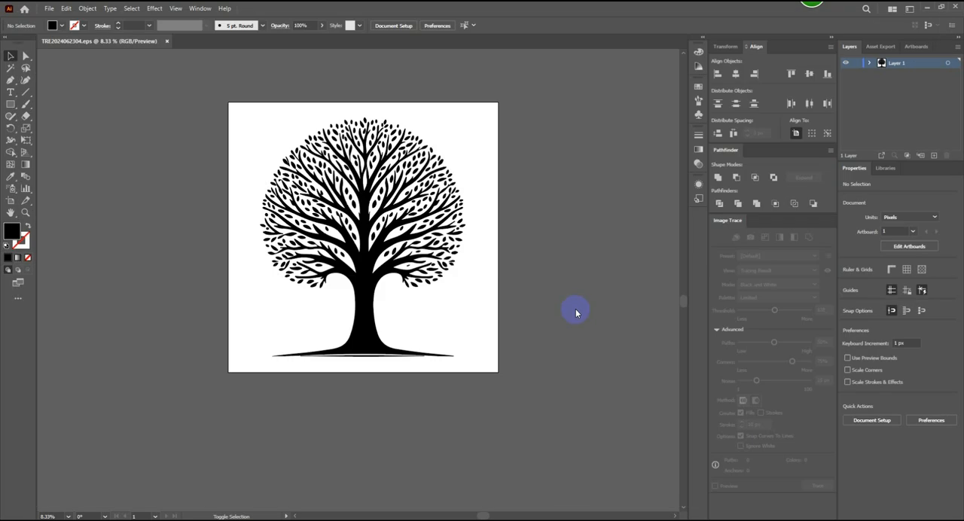
- Clear the round tree from the artboard and delete its source image starting with _6973a95b from Downloads
key("Delete")
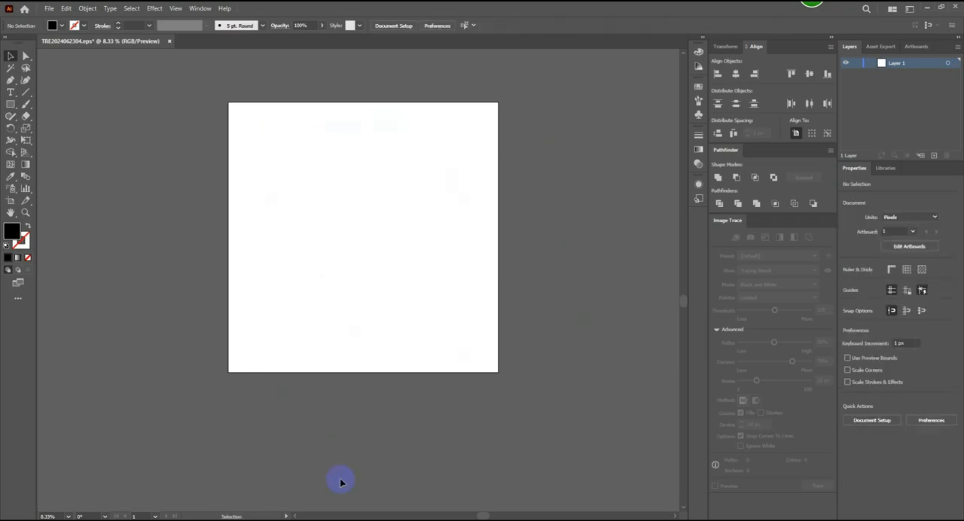
left_click(373, 520)
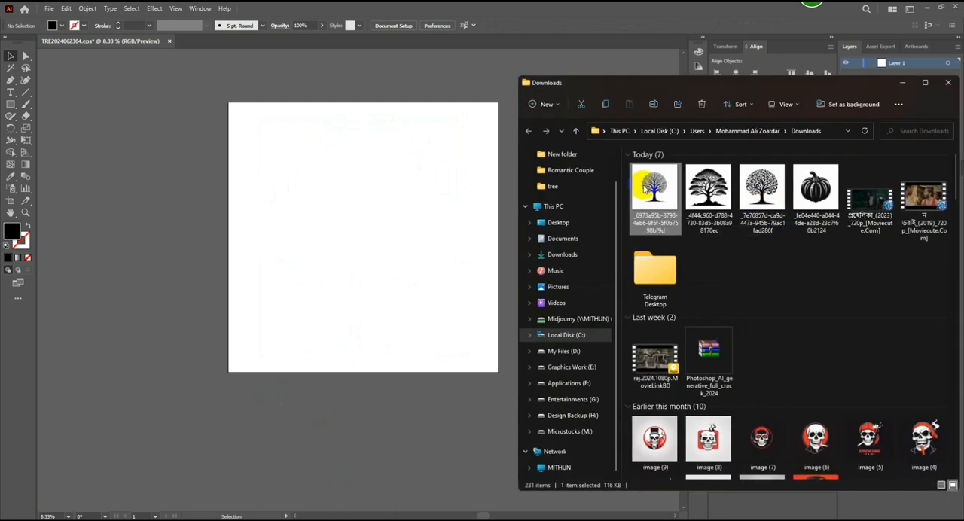
key("Delete")
- Place the Downloads tree image starting with _4f44c960, enlarged to about 4794 px square and centered at 2500, 2500 px
left_click_drag(671, 173, 501, 351)
left_click(902, 83)
left_click_drag(441, 265, 424, 267)
left_click_drag(421, 186, 423, 189)
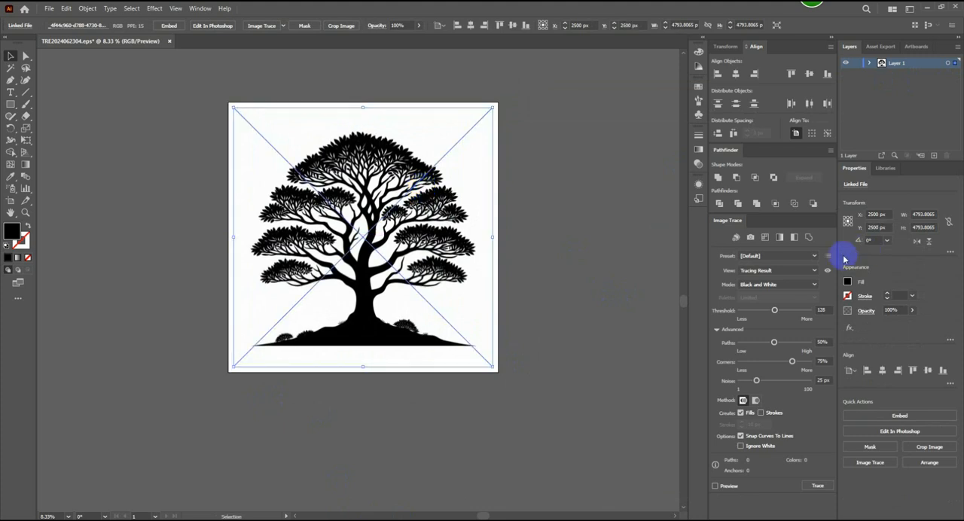
- Trace the placed layered-canopy tree with the Sketched Art preset and set the Threshold to 64
left_click(816, 259)
left_click(768, 372)
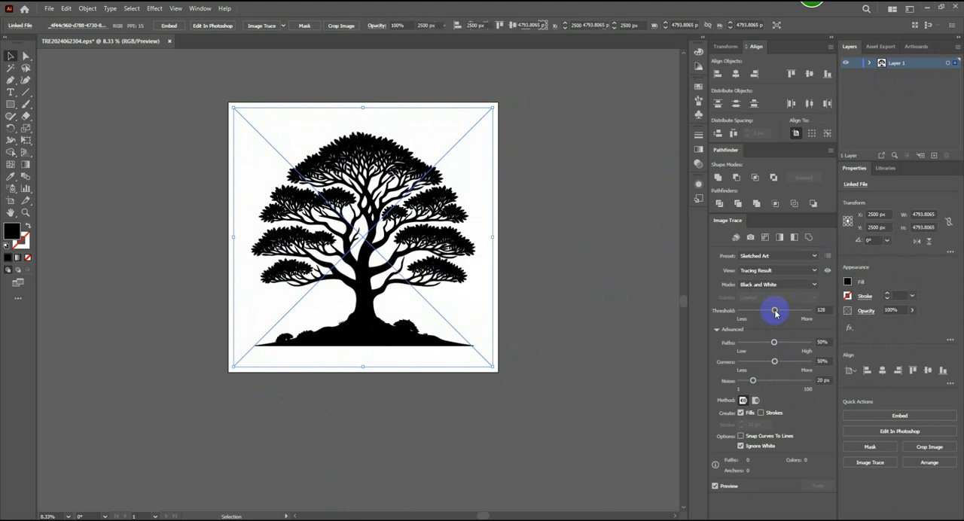
left_click_drag(772, 311, 758, 313)
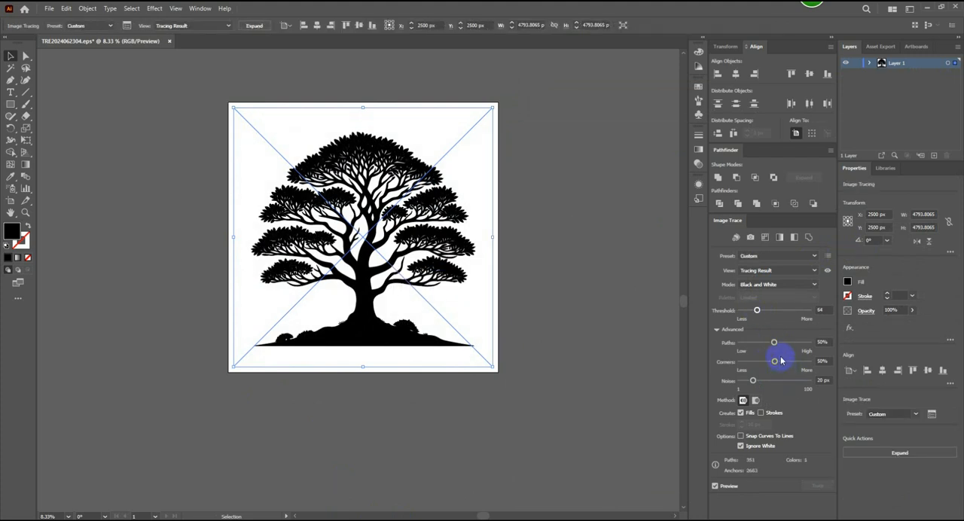
- Set the tracing's Paths to 85% and Corners to 19%, then expand it into vector shapes
left_click_drag(774, 343, 795, 343)
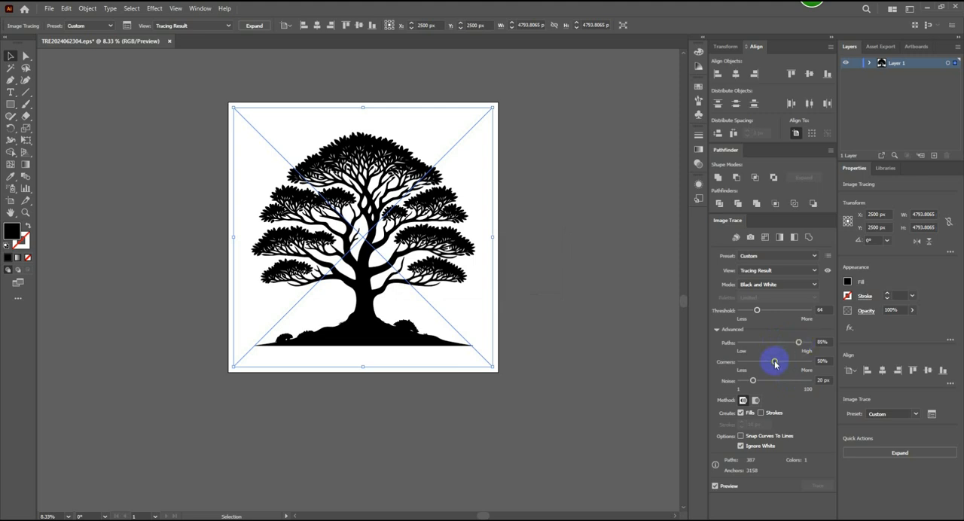
left_click_drag(775, 362, 758, 362)
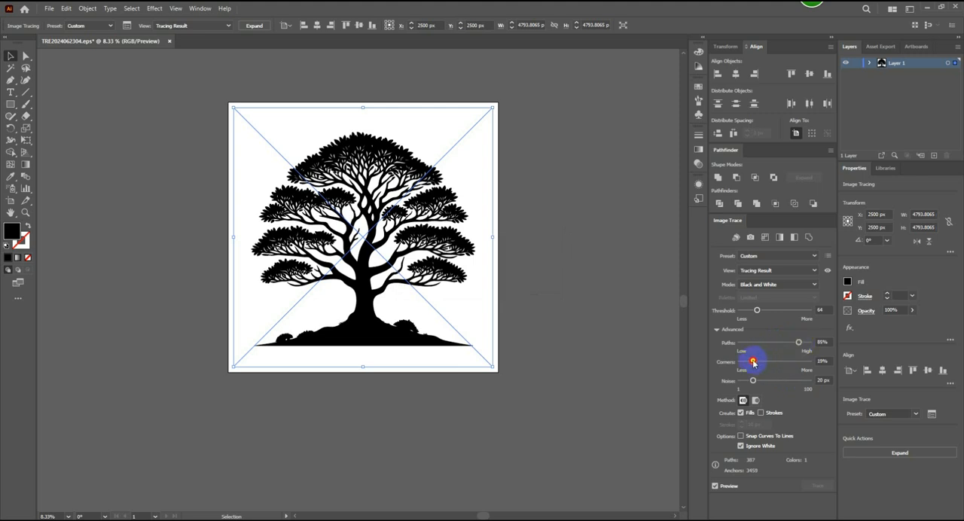
left_click(254, 28)
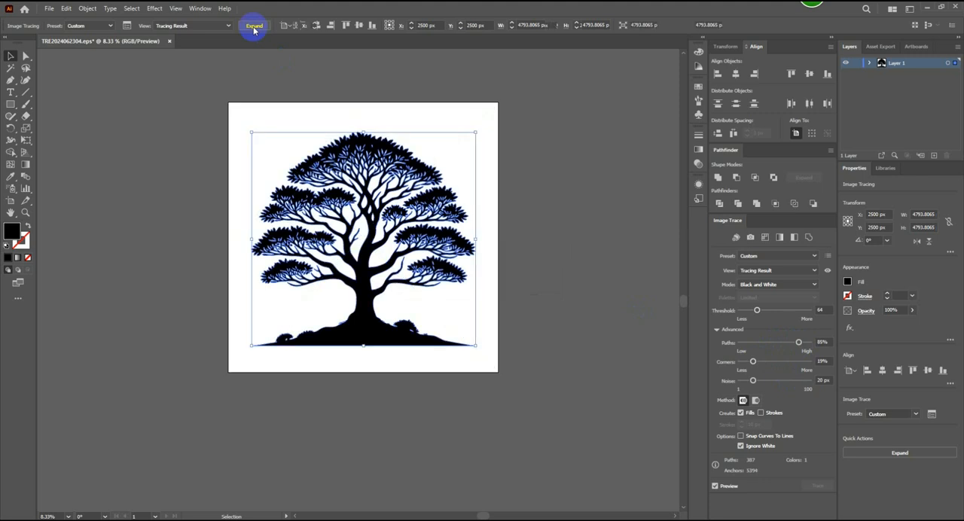
- Enlarge the expanded tree to about 4450 x 4247 px and center it horizontally and vertically on the artboard
left_click_drag(477, 347, 485, 356)
left_click(575, 300)
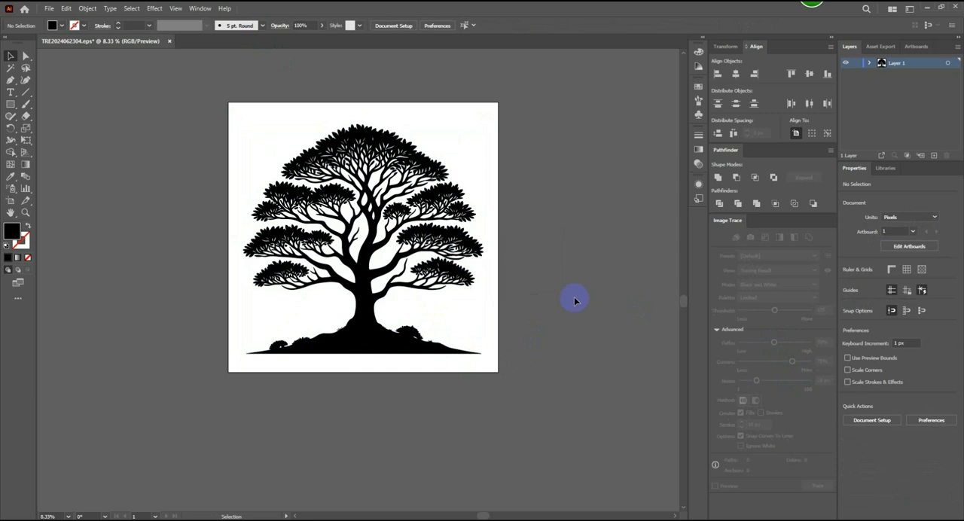
left_click(431, 216)
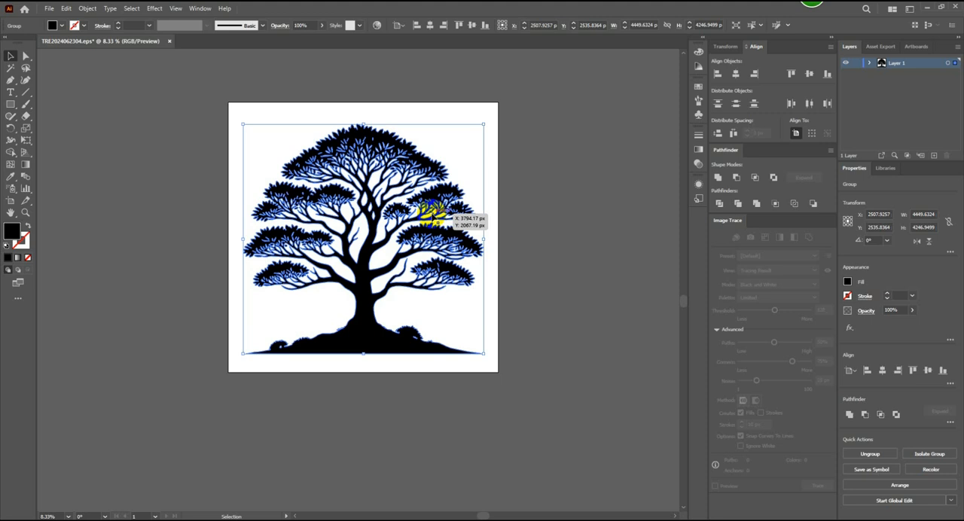
left_click(736, 73)
left_click(808, 74)
left_click(495, 215)
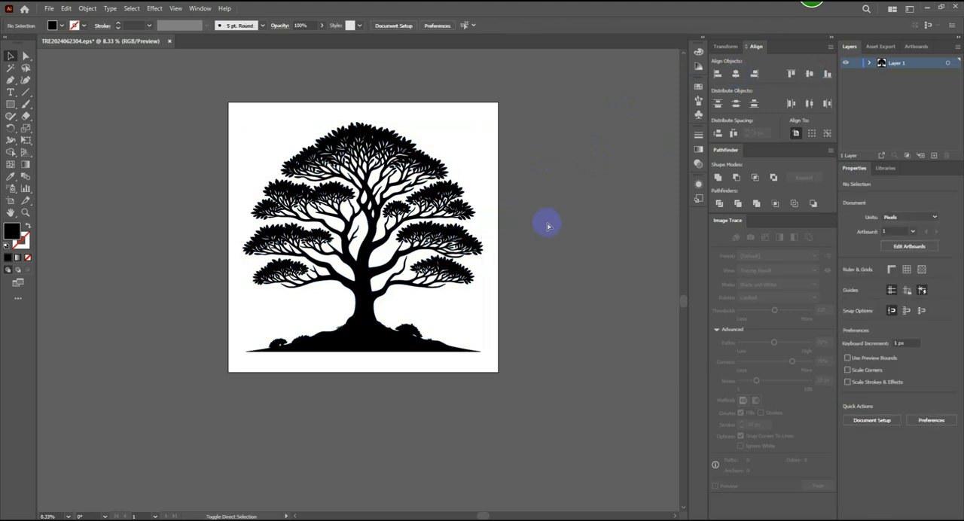
key("ctrl+shift+s")
left_click(139, 369)
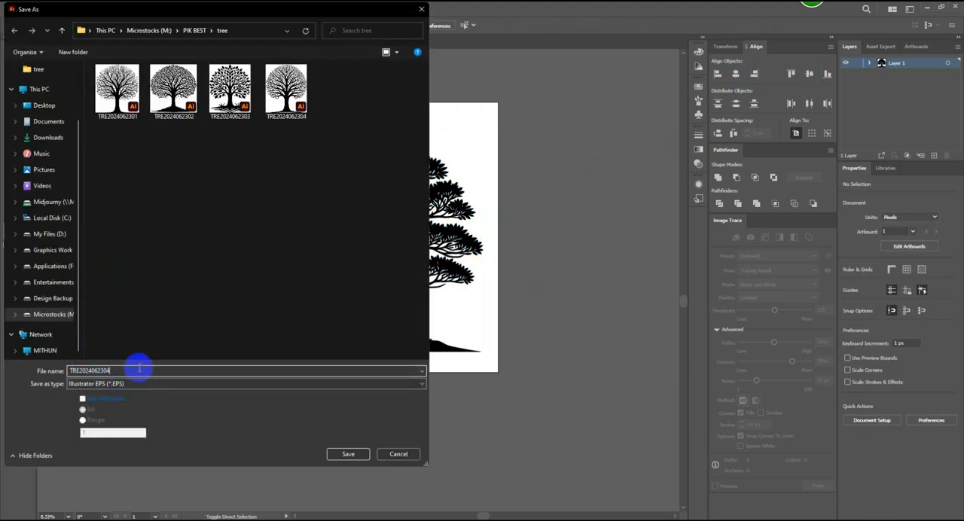
type("4")
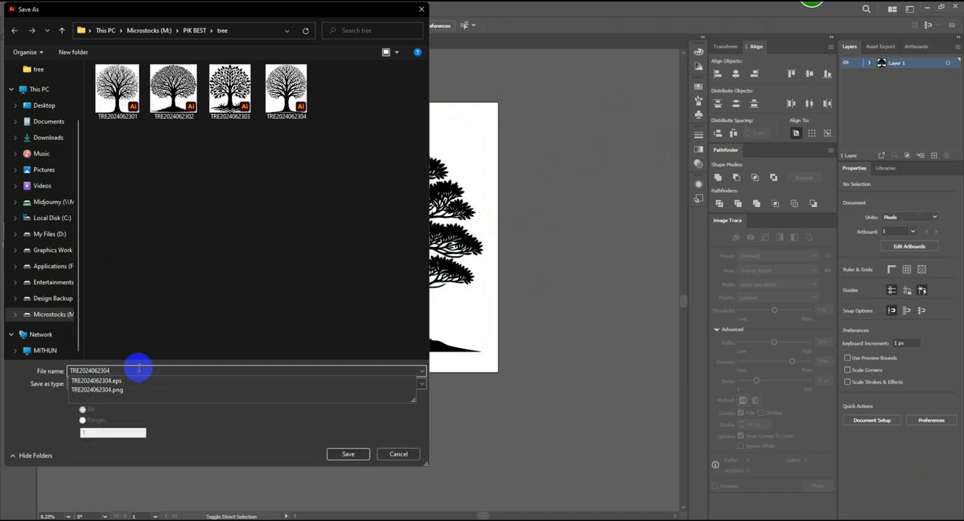
left_click(366, 457)
left_click(555, 301)
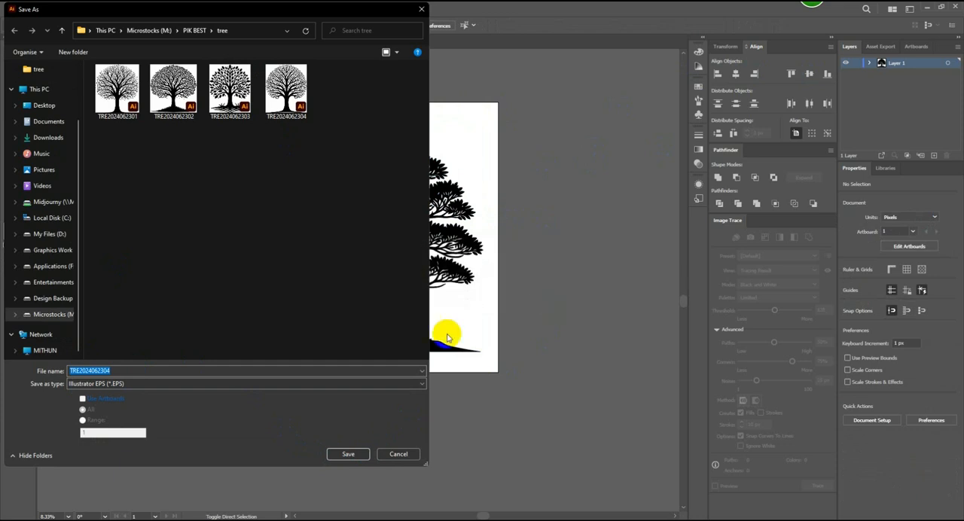
left_click(134, 370)
key("BackSpace")
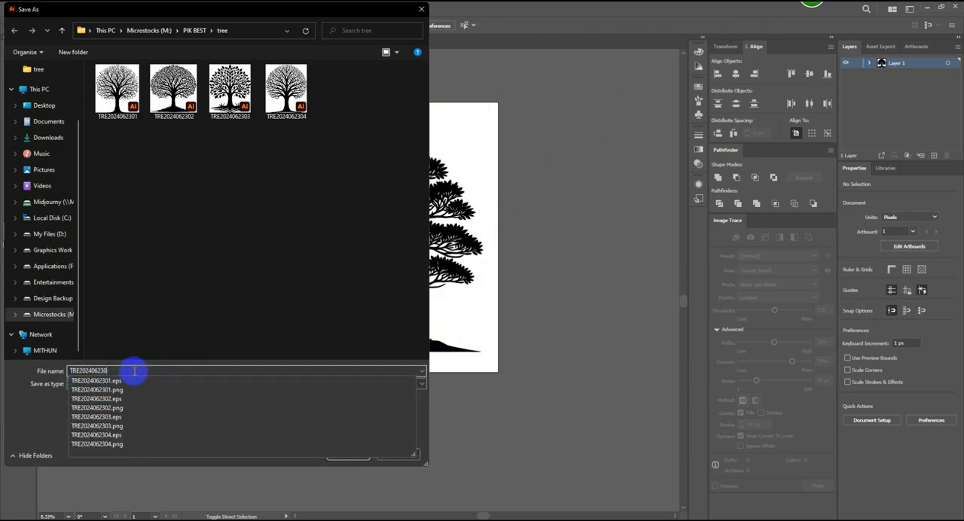
type("5")
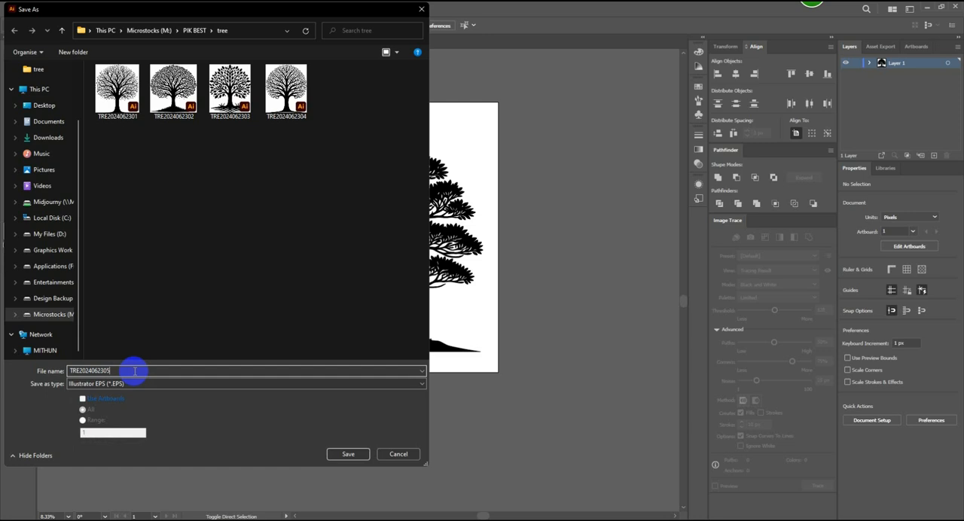
left_click(345, 456)
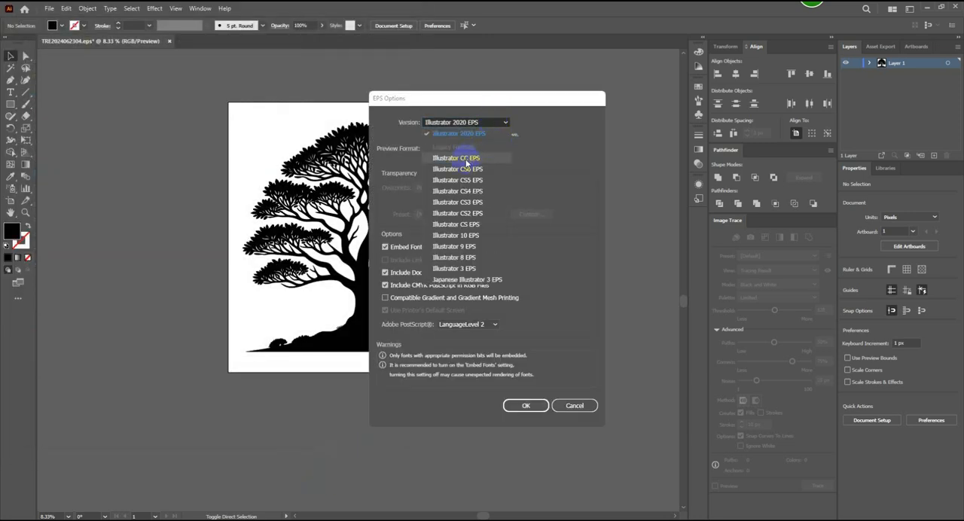
left_click(493, 133)
left_click(526, 405)
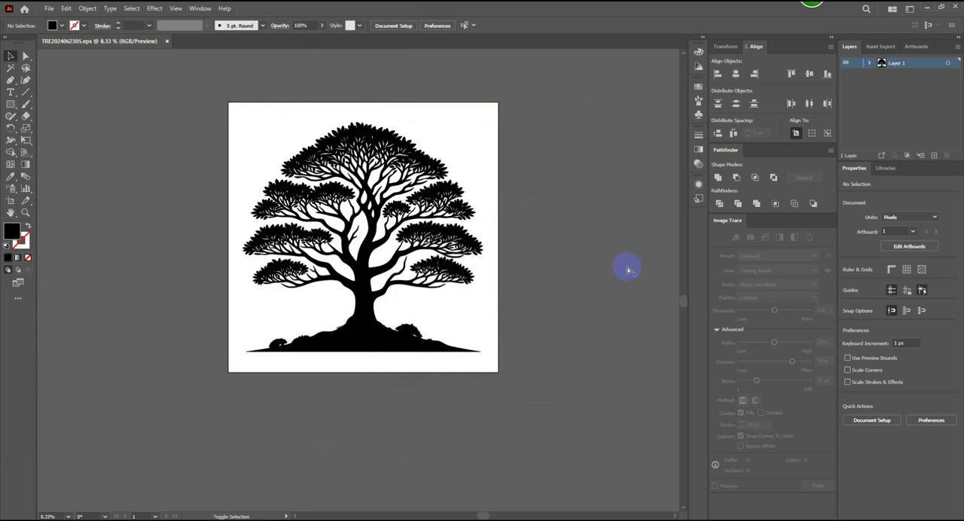
key("ctrl+alt+shift+s")
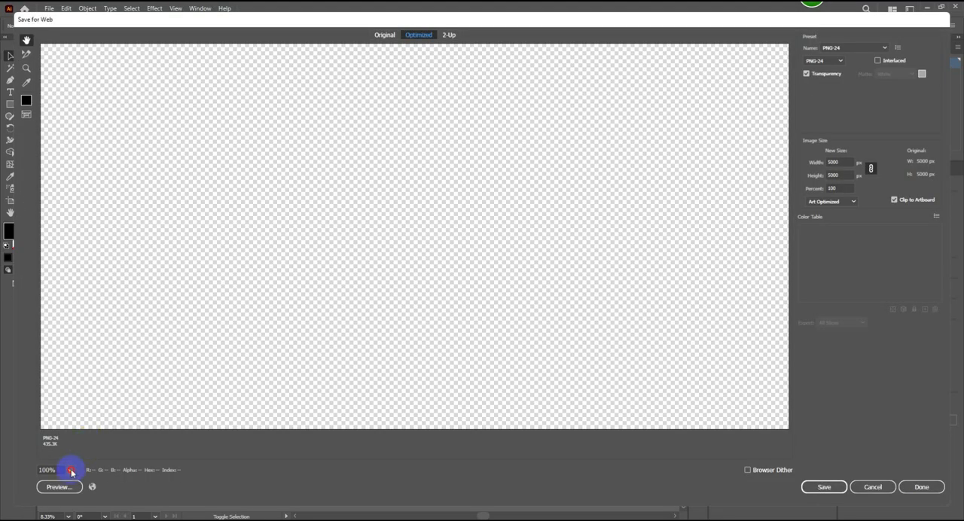
left_click(71, 470)
left_click(86, 457)
left_click(824, 487)
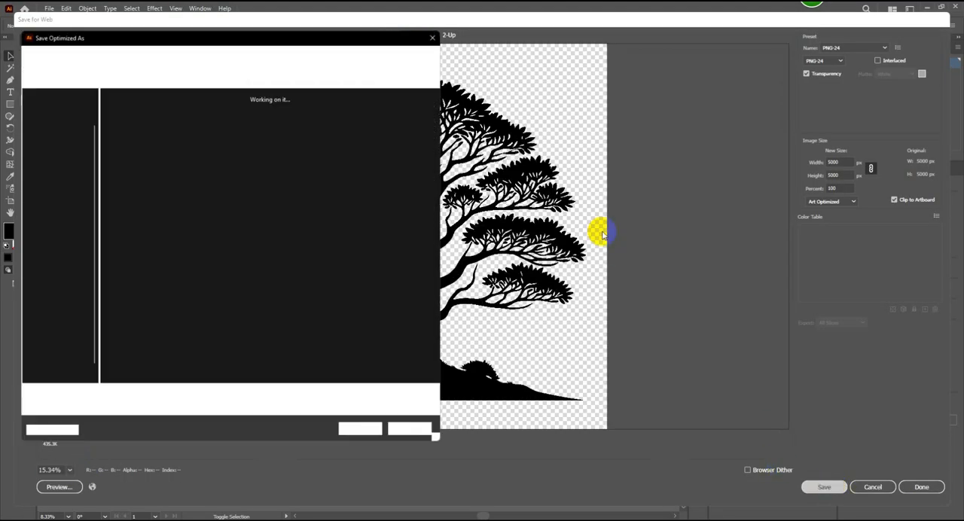
left_click(363, 431)
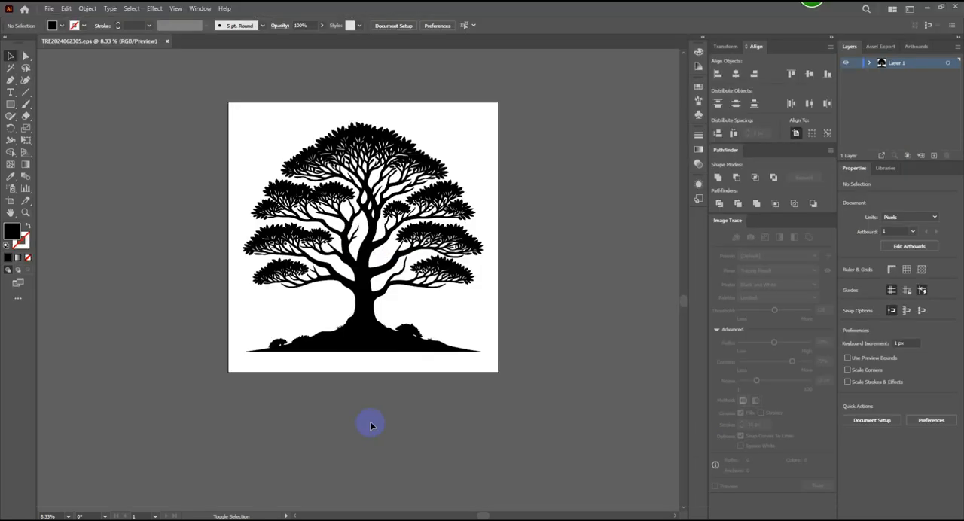
- Clear the layered-canopy tree from the artboard and delete its source image starting with _4f44c960 from Downloads
left_click(366, 335)
key("Delete")
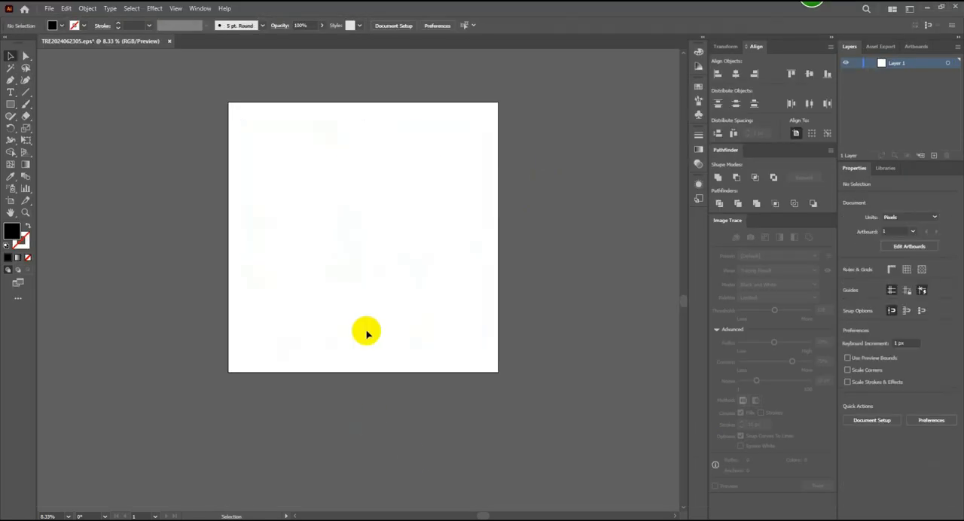
key("alt+Tab")
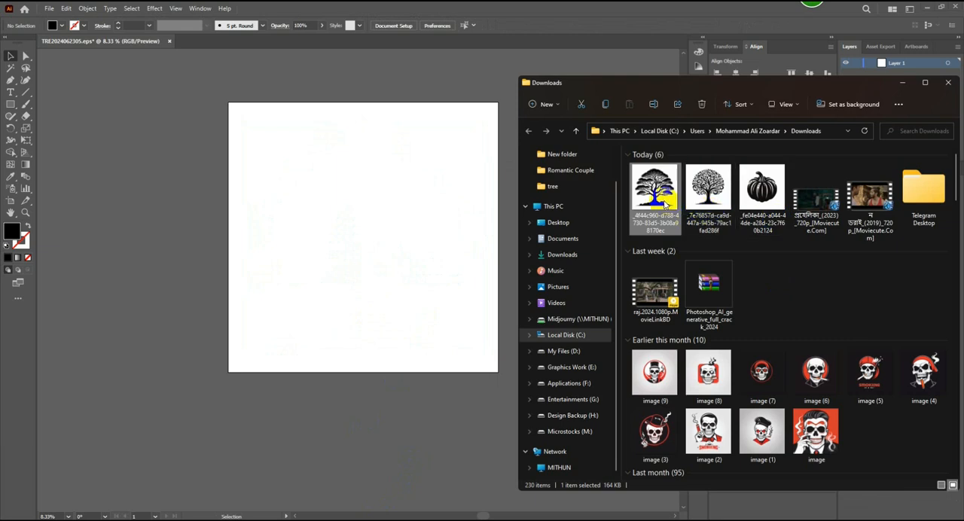
key("Delete")
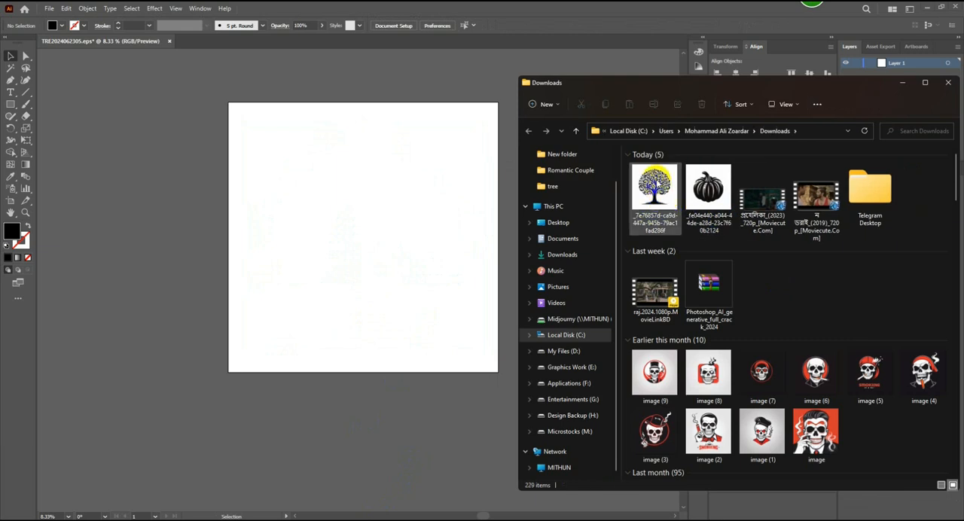
- Place the Downloads tree image starting with _7e76857d, enlarged to about 5785 px square and positioned at about 2500, 2453 px
left_click(902, 83)
key("ctrl+v")
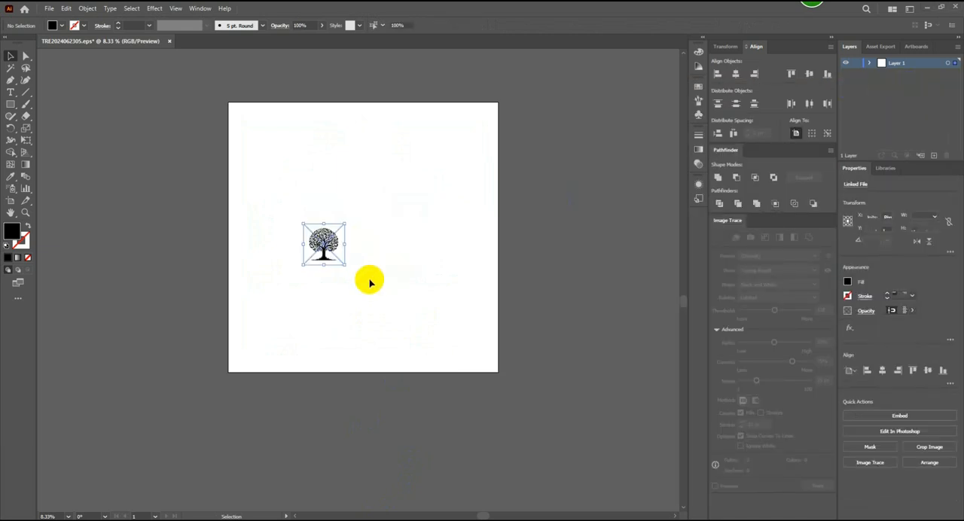
left_click_drag(345, 265, 499, 389)
left_click_drag(358, 305, 399, 295)
left_click_drag(498, 372, 516, 387)
left_click_drag(459, 318, 460, 316)
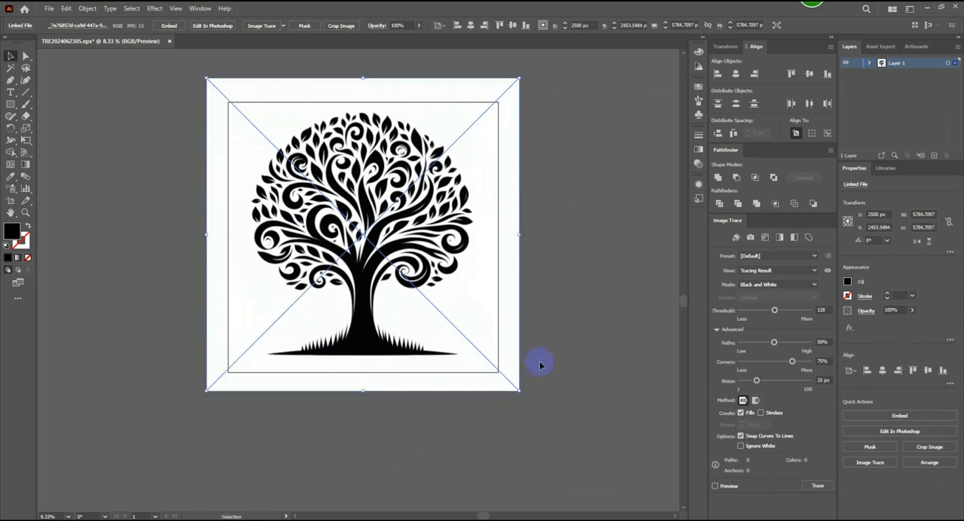
- Trace the placed tree image with the Sketched Art preset, threshold 73, paths 84% and corners 21%, and expand it to vectors
left_click(813, 257)
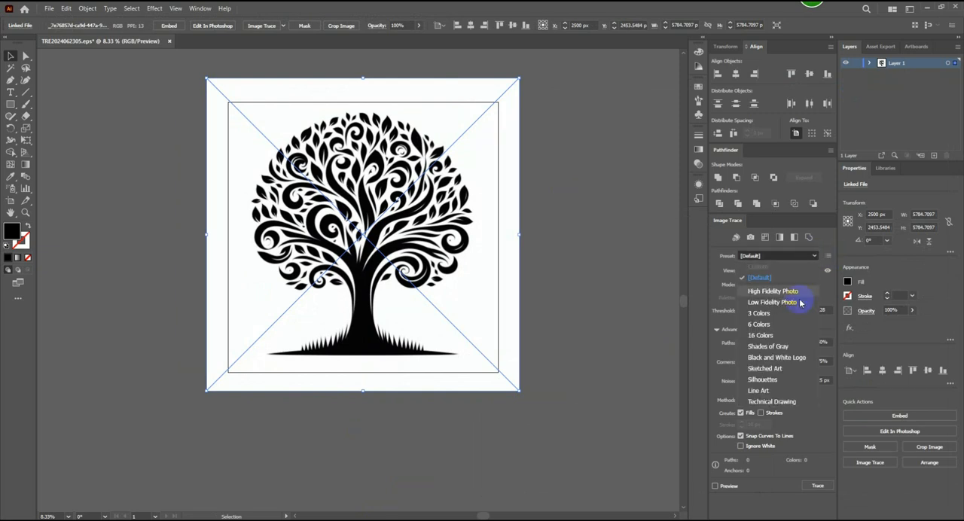
left_click(788, 372)
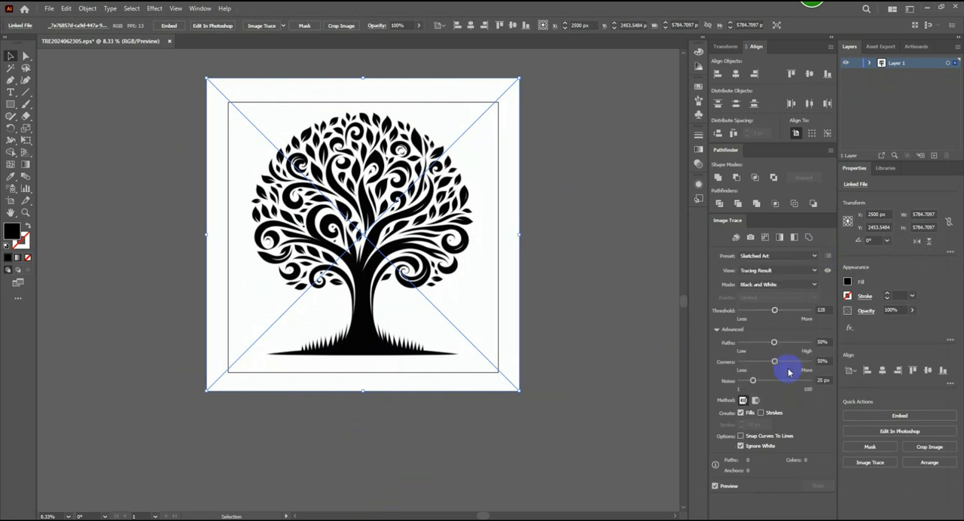
left_click_drag(772, 311, 759, 311)
left_click_drag(775, 344, 756, 362)
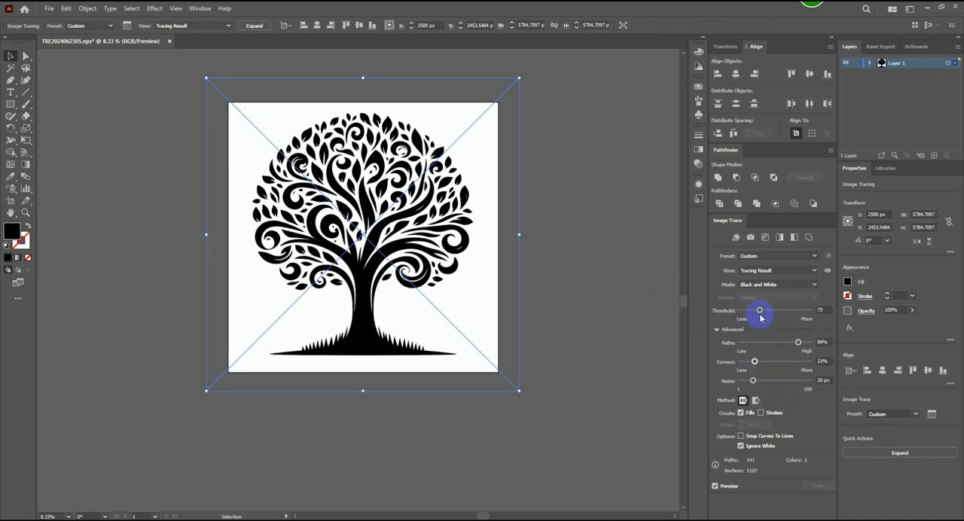
left_click(254, 26)
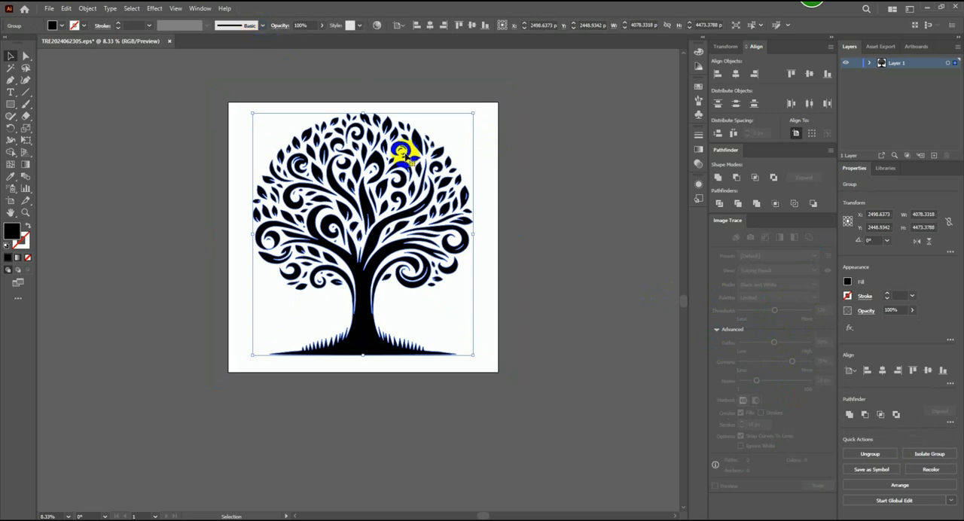
- Center the expanded swirl-branch tree horizontally and vertically on the artboard
left_click_drag(434, 250, 435, 254)
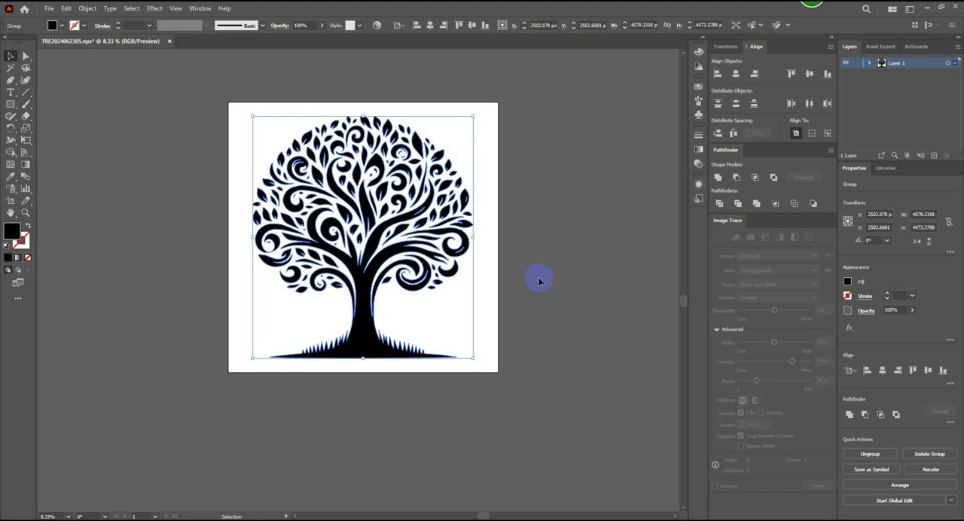
left_click(735, 74)
left_click(809, 73)
left_click(584, 183)
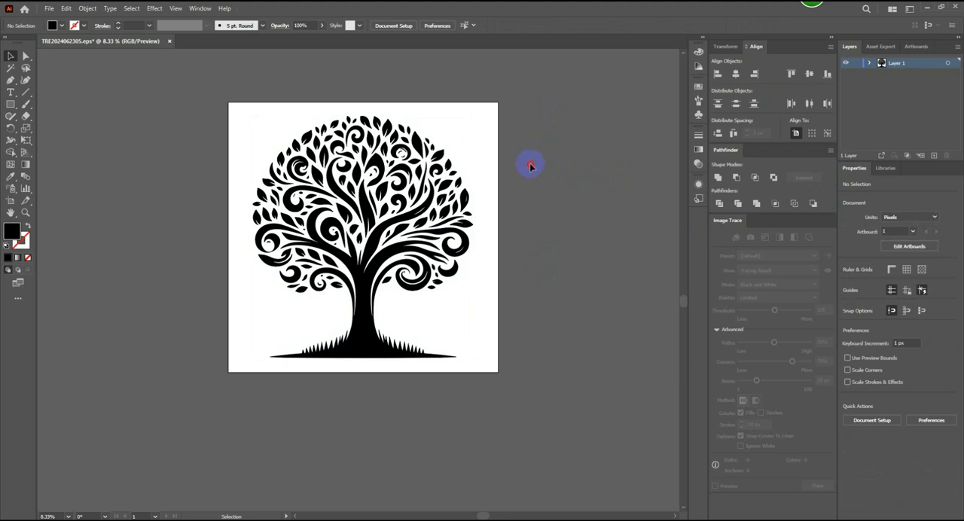
left_click_drag(530, 165, 265, 413)
left_click(808, 74)
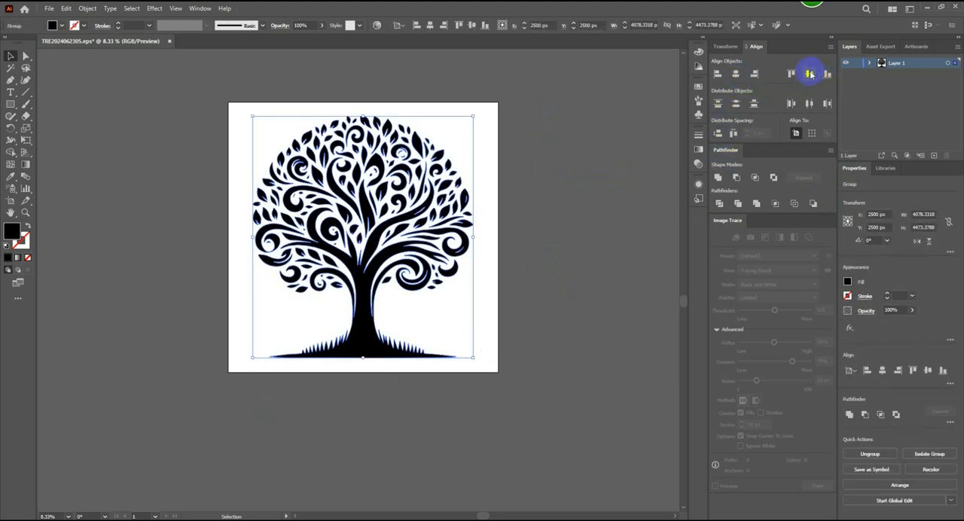
left_click(577, 209)
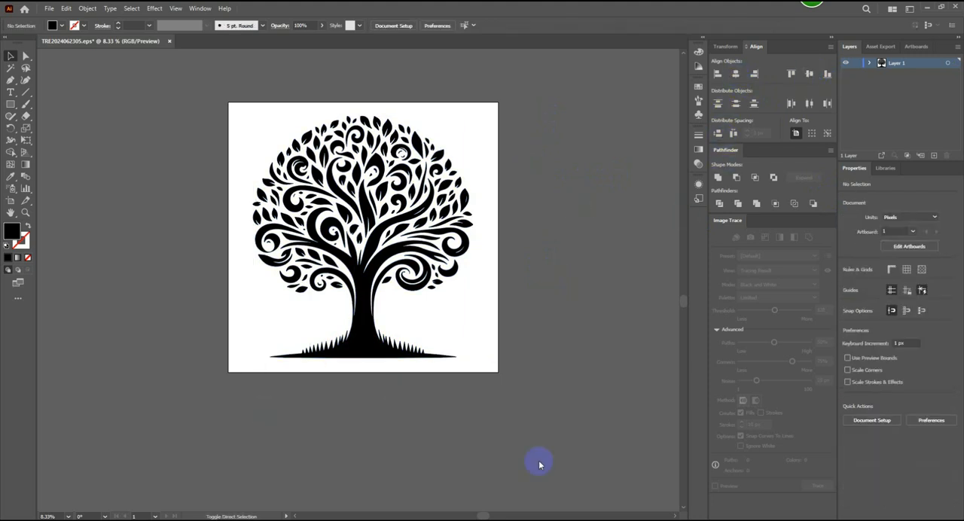
key("ctrl+shift+s")
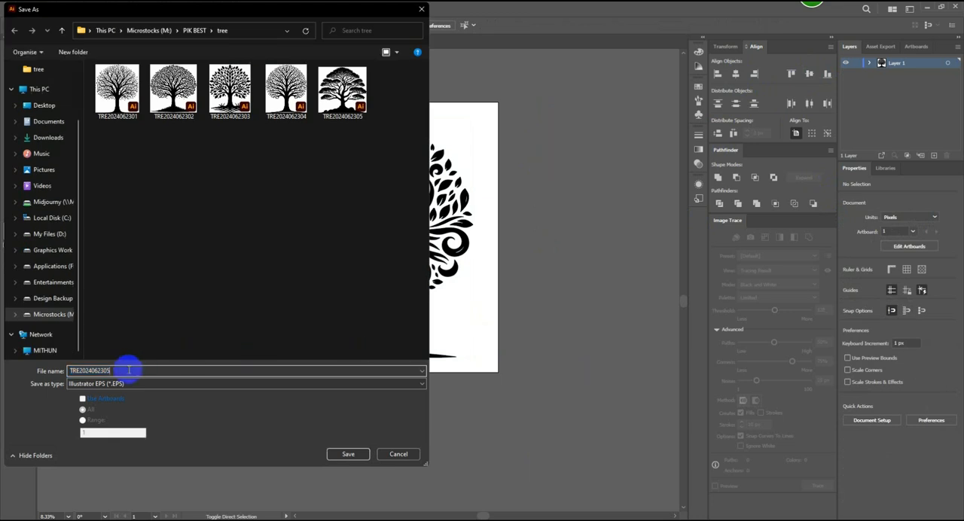
key("BackSpace")
type("6")
left_click(344, 450)
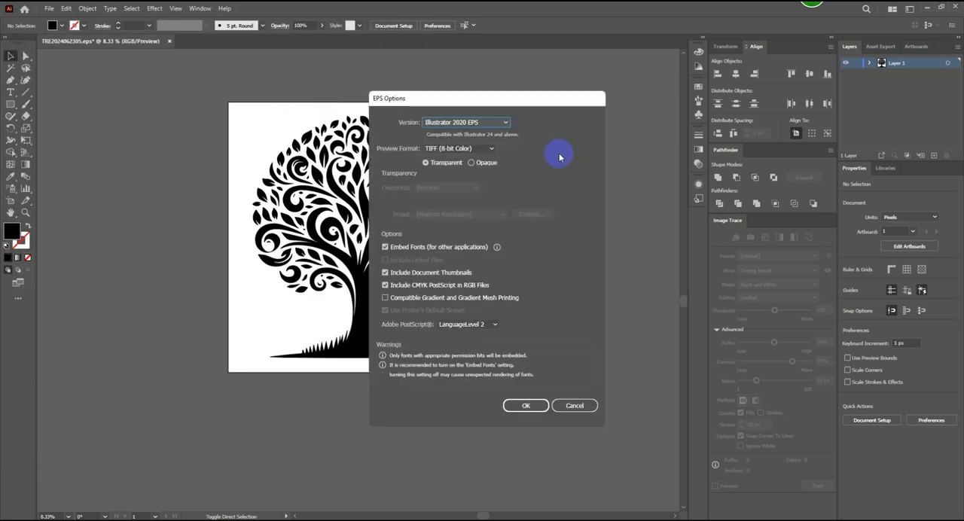
left_click(495, 123)
left_click(490, 155)
scroll(543, 357, "down", 1)
left_click(526, 394)
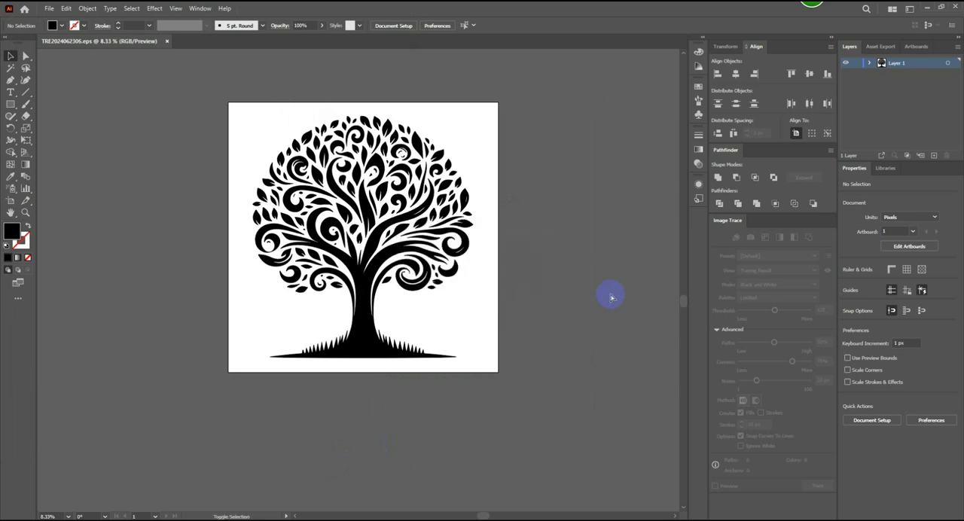
key("ctrl+alt+shift+s")
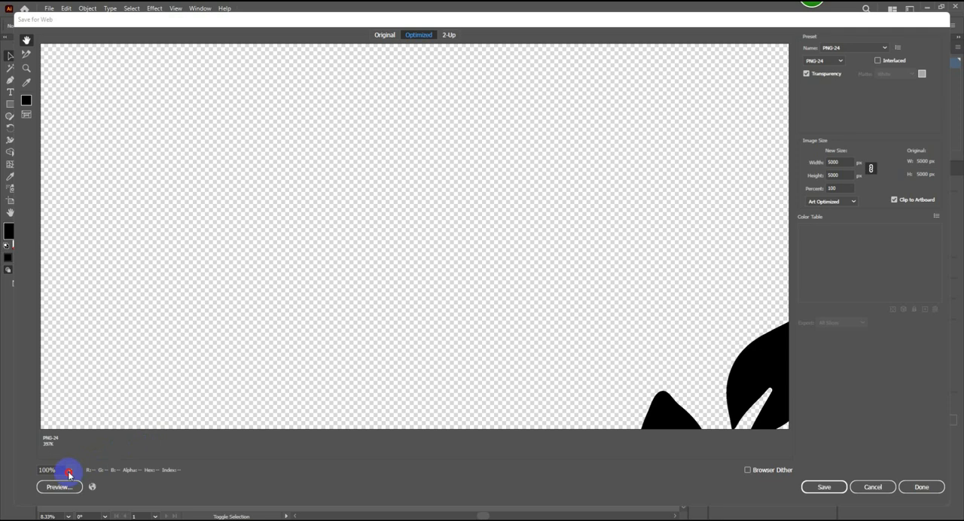
left_click(69, 470)
left_click(82, 458)
left_click(832, 487)
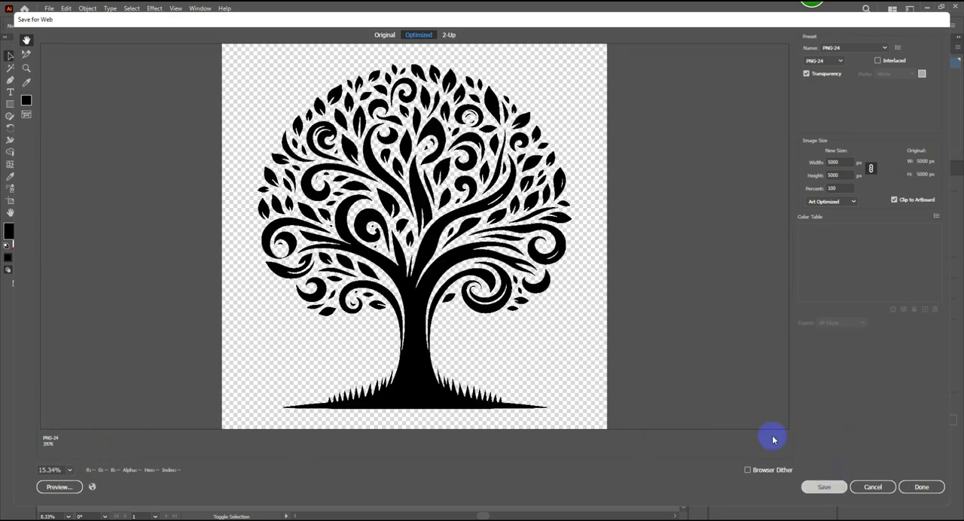
left_click(362, 430)
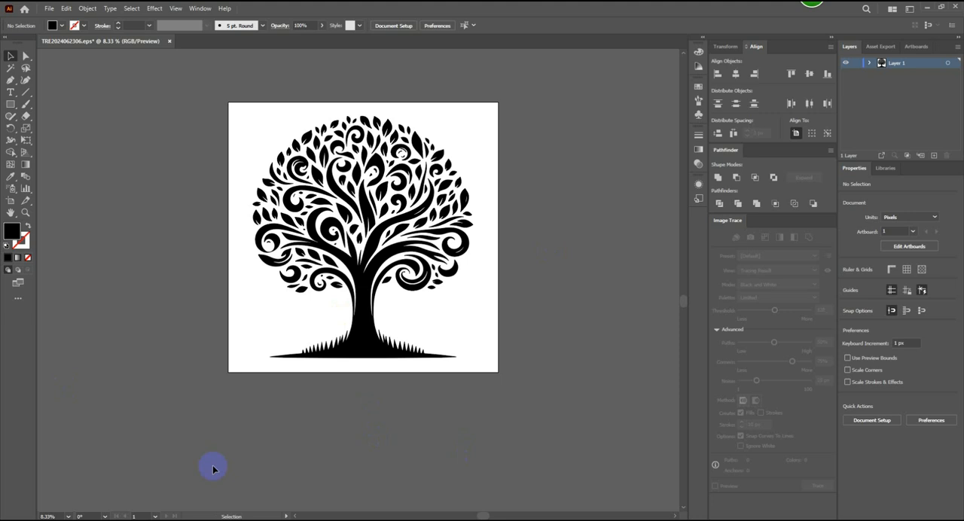
left_click(170, 41)
left_click(532, 277)
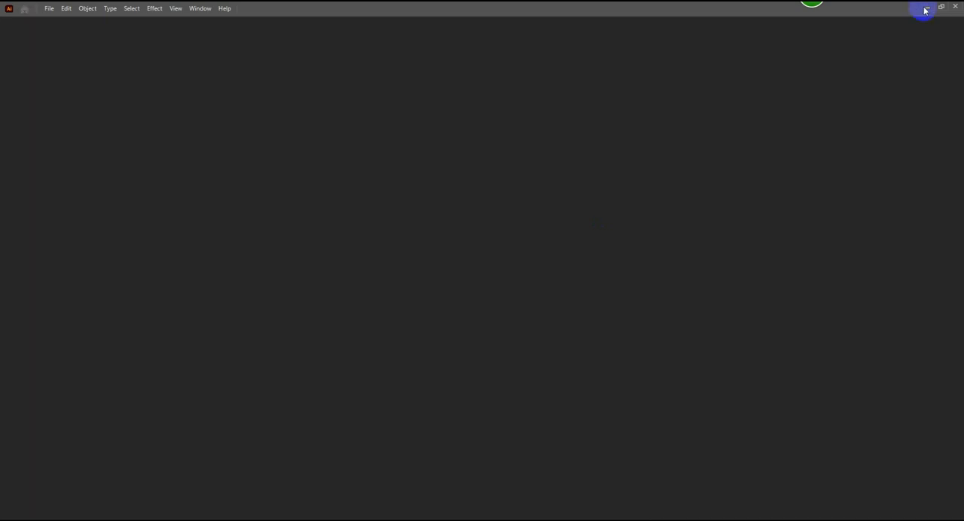
left_click(926, 8)
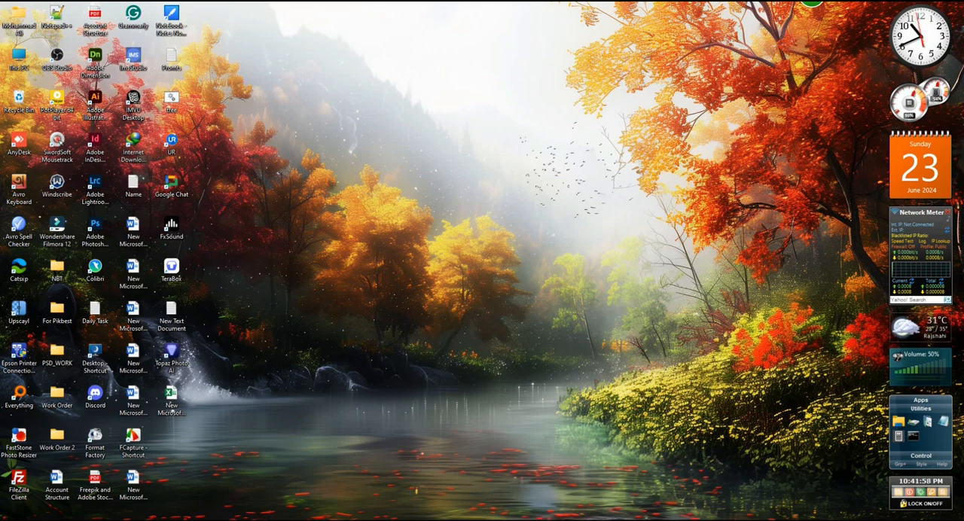
left_click(510, 519)
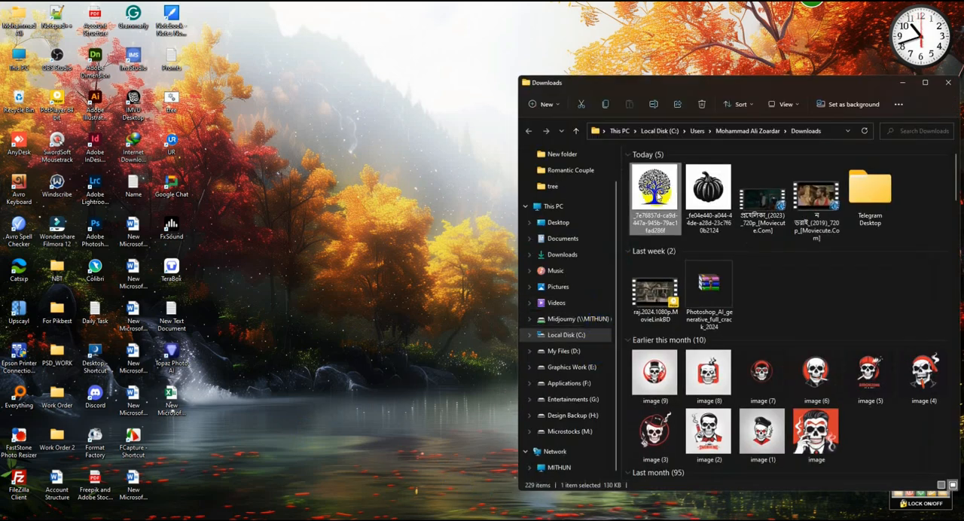
key("Delete")
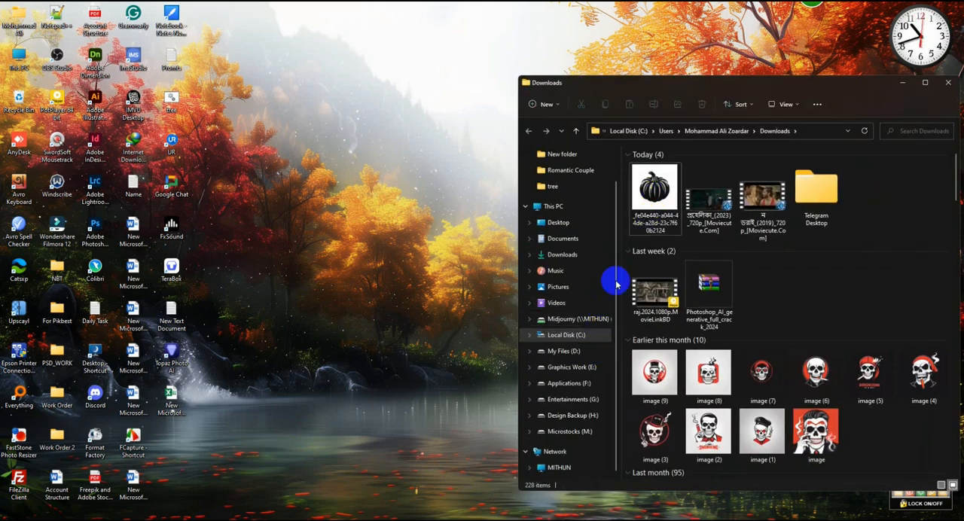
- Open the tree folder inside PIK BEST on the Microstocks (M:) drive and reposition its window on the desktop
left_click(570, 431)
left_click_drag(788, 83, 540, 75)
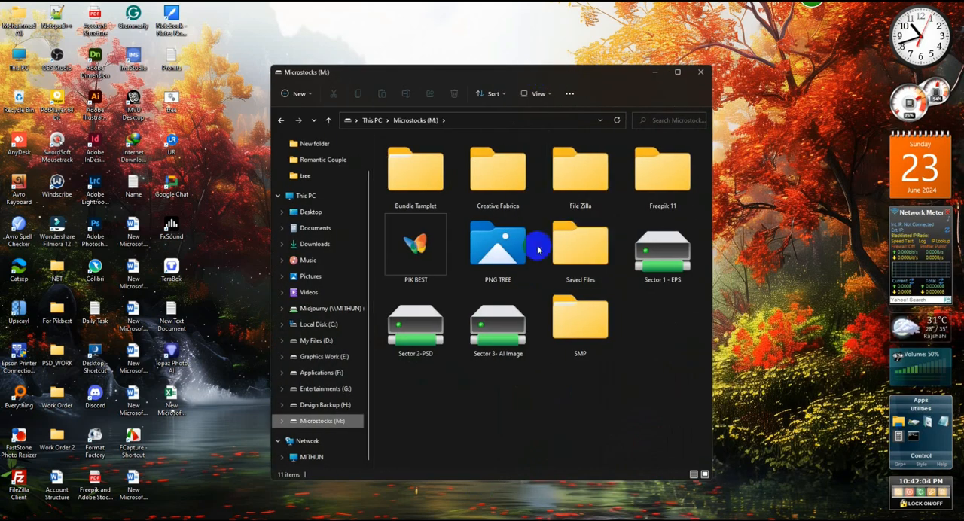
double_click(441, 245)
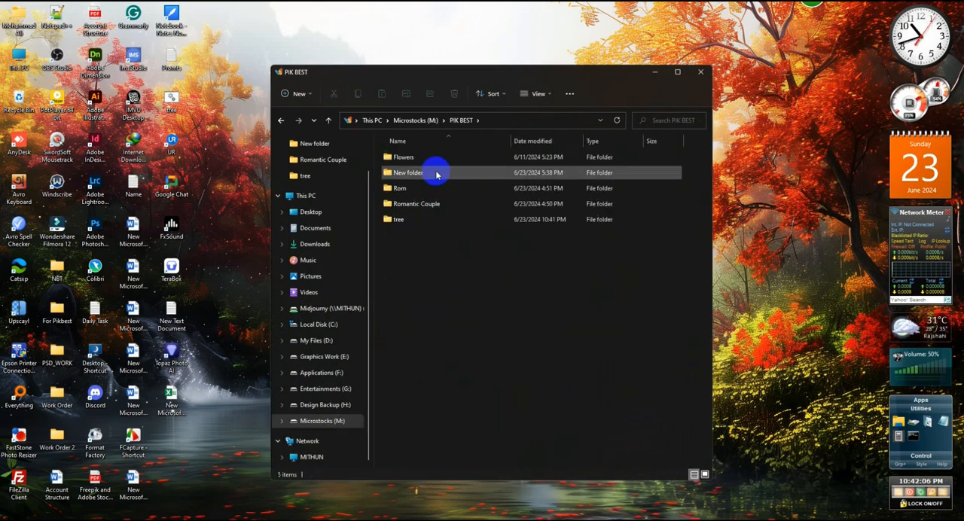
double_click(409, 219)
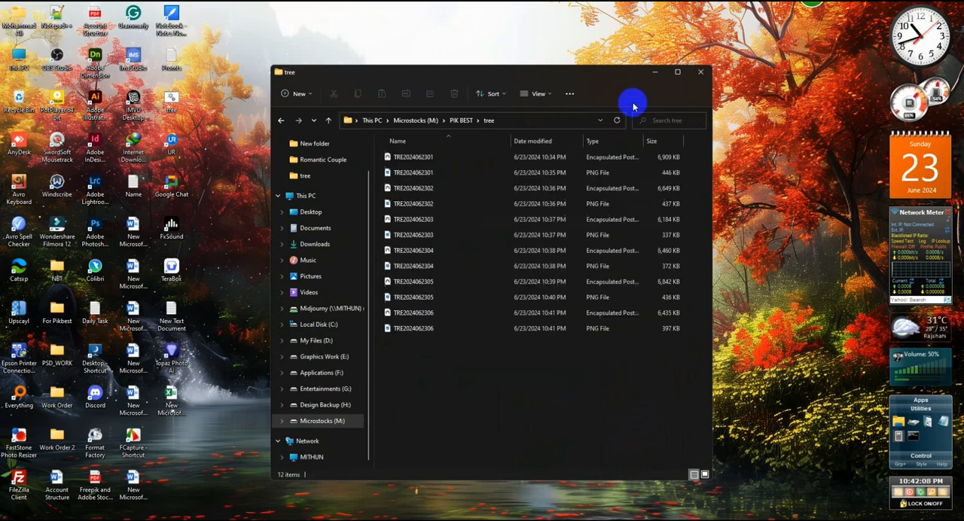
left_click(676, 72)
left_click(928, 11)
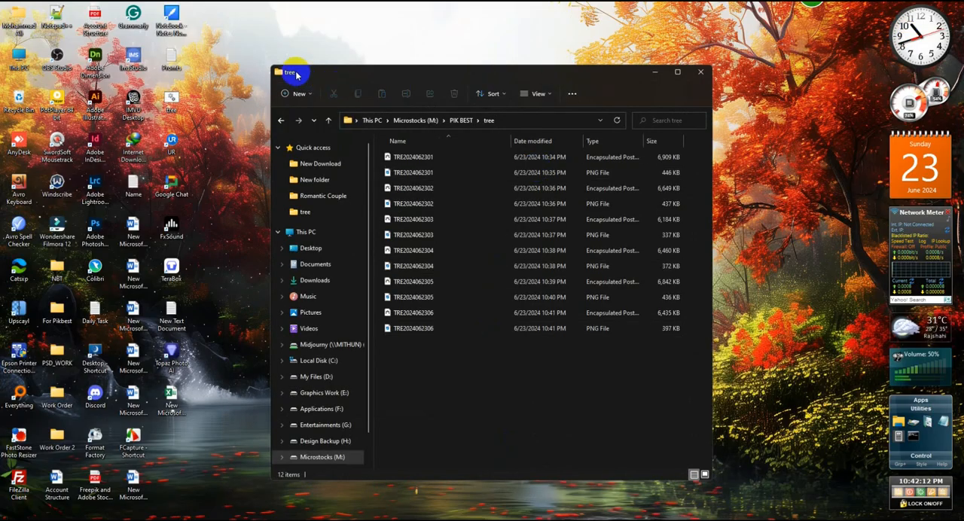
left_click_drag(274, 68, 80, 23)
left_click_drag(500, 59, 581, 47)
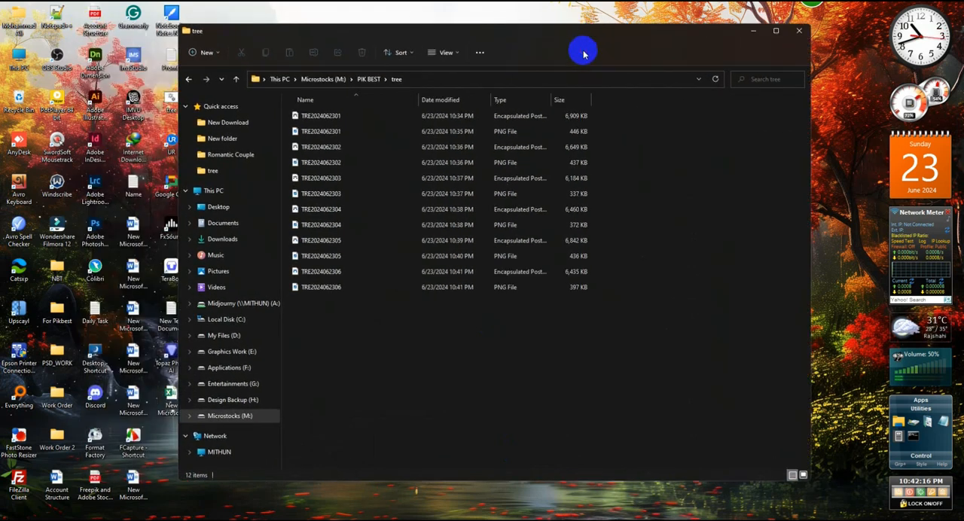
- Switch to the browser, reload the Creative Fabrica designer dashboard, and return to the tree folder
left_click(637, 518)
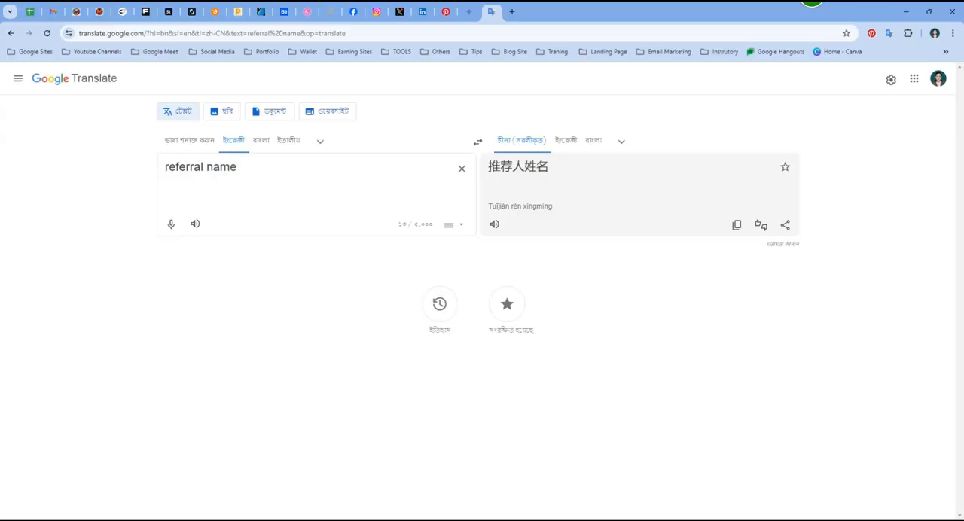
left_click(122, 11)
right_click(387, 361)
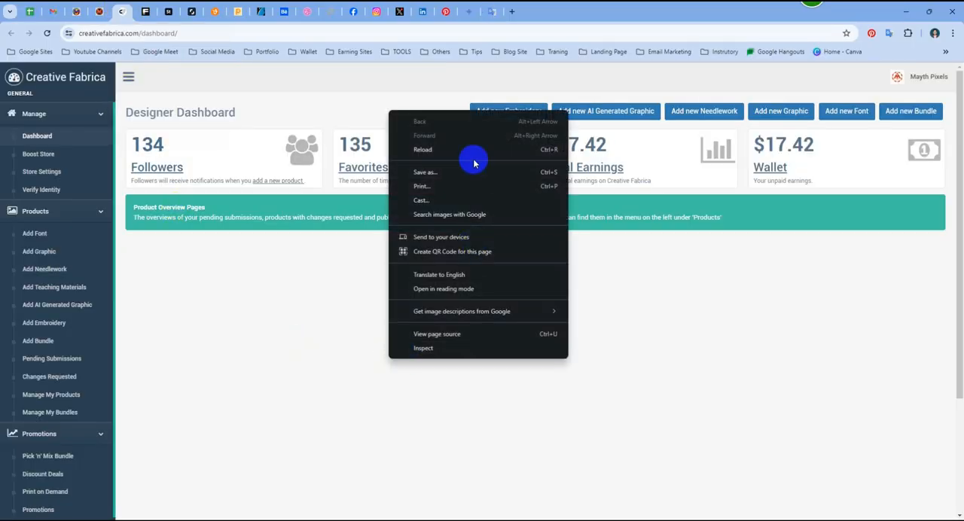
left_click(474, 155)
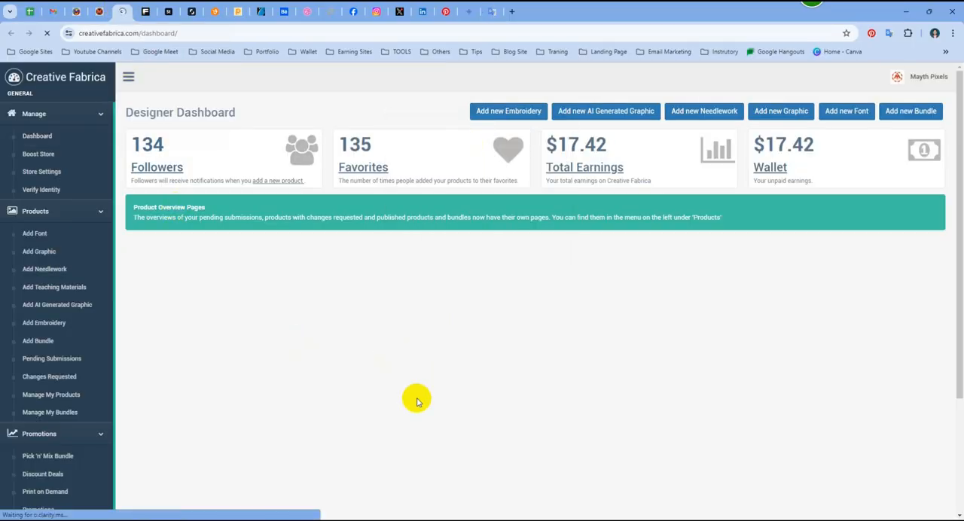
left_click(904, 10)
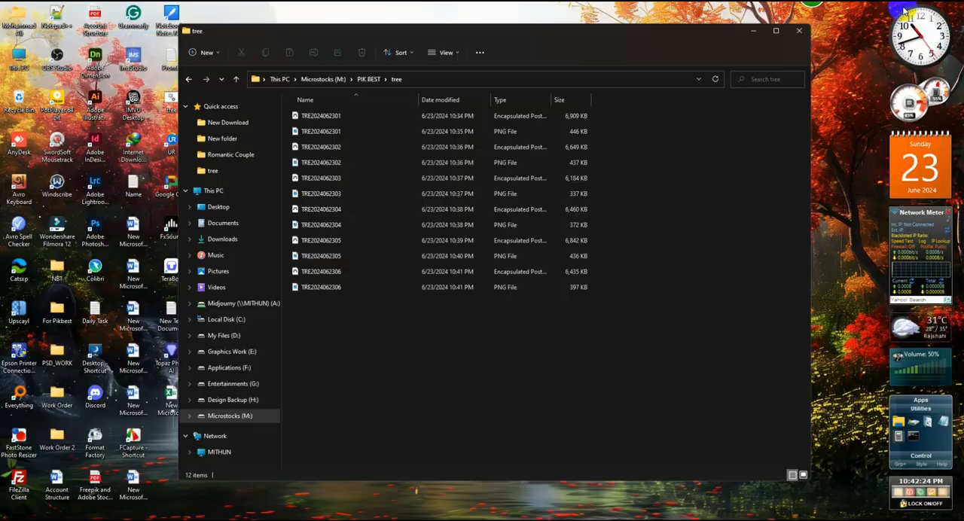
left_click(446, 51)
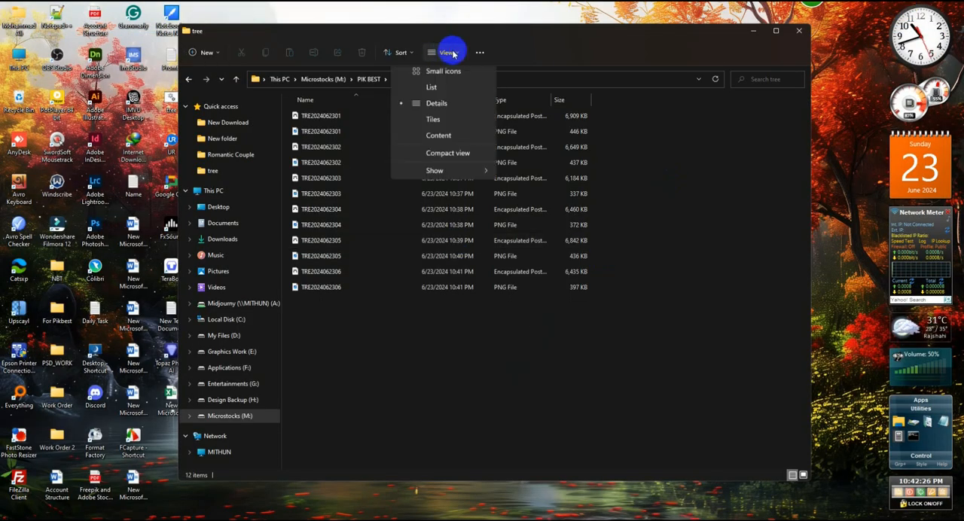
left_click(444, 93)
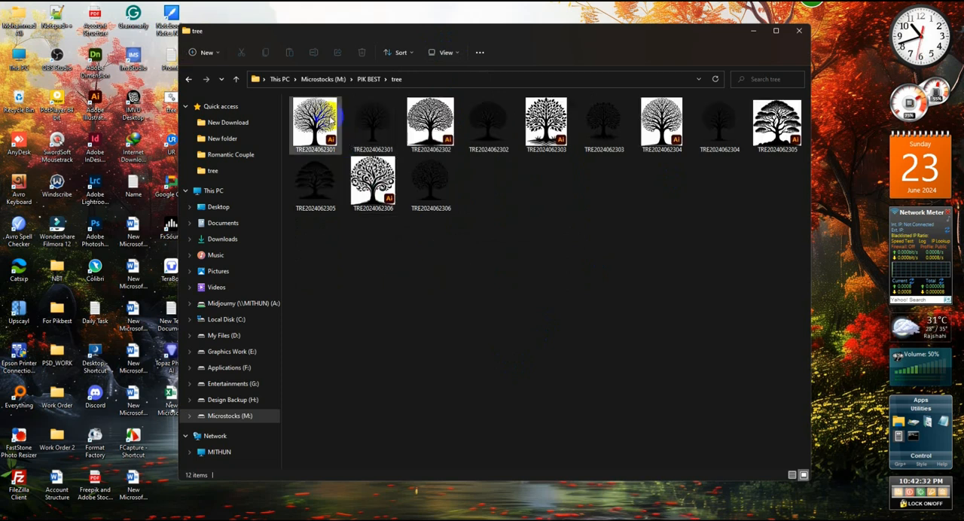
left_click(322, 113)
left_click(361, 120, "ctrl")
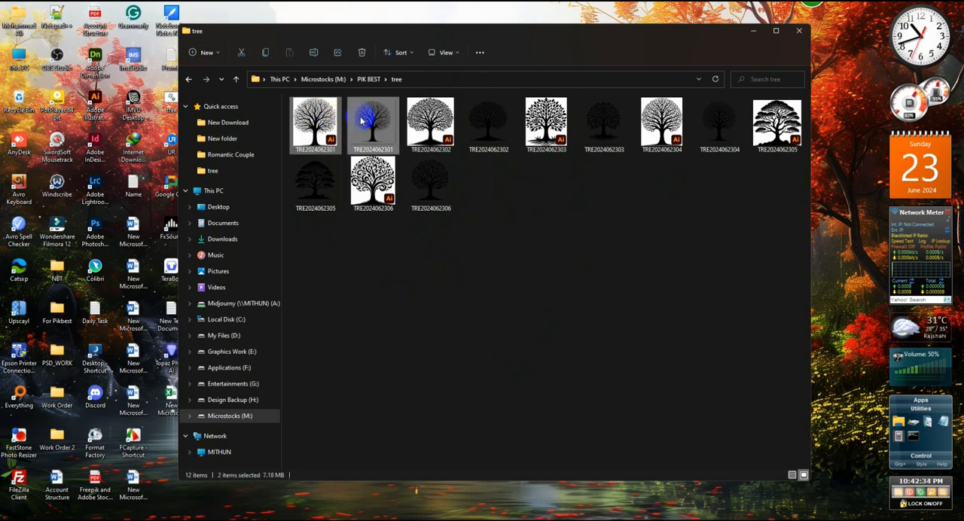
right_click(362, 119)
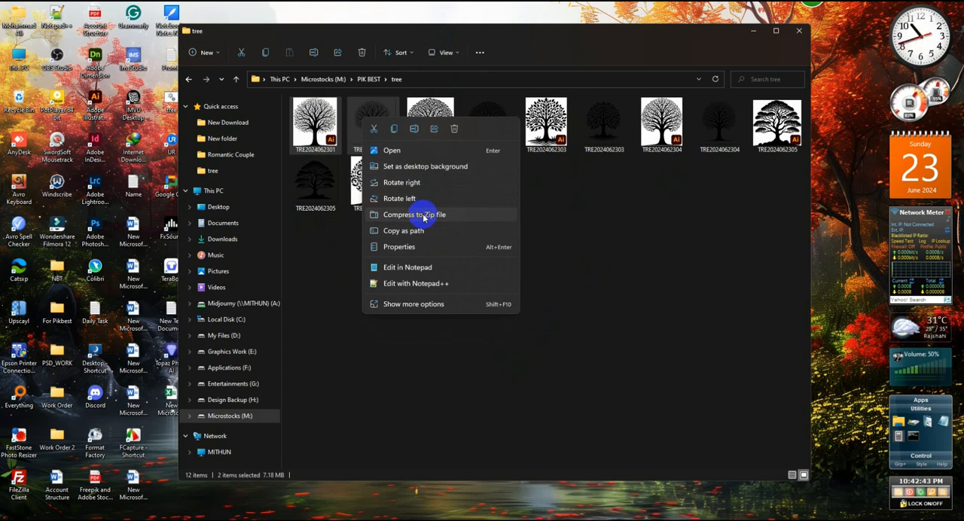
left_click(412, 304)
mouse_move(458, 435)
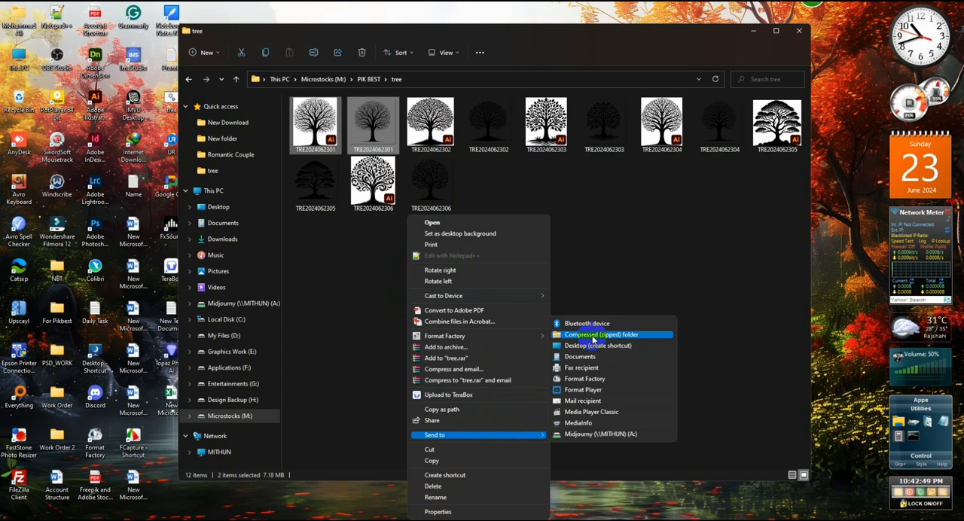
left_click(619, 258)
left_click(314, 124)
left_click(384, 132, "ctrl")
right_click(384, 132)
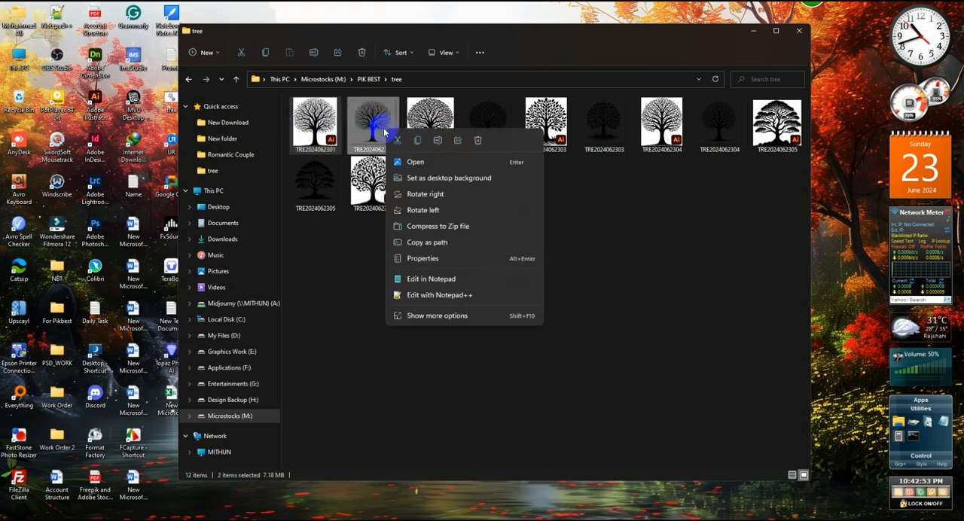
left_click(471, 225)
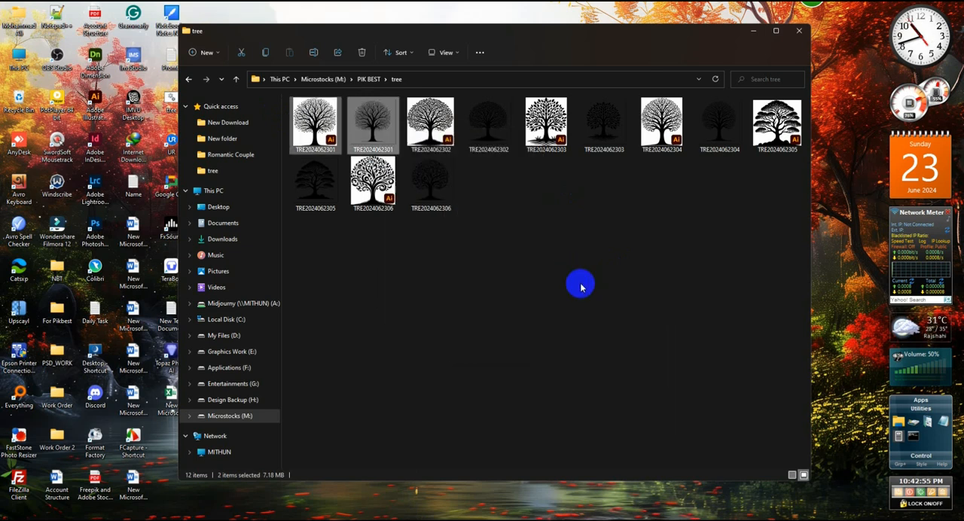
left_click(489, 105)
left_click(545, 117, "ctrl")
right_click(543, 123)
left_click(623, 226)
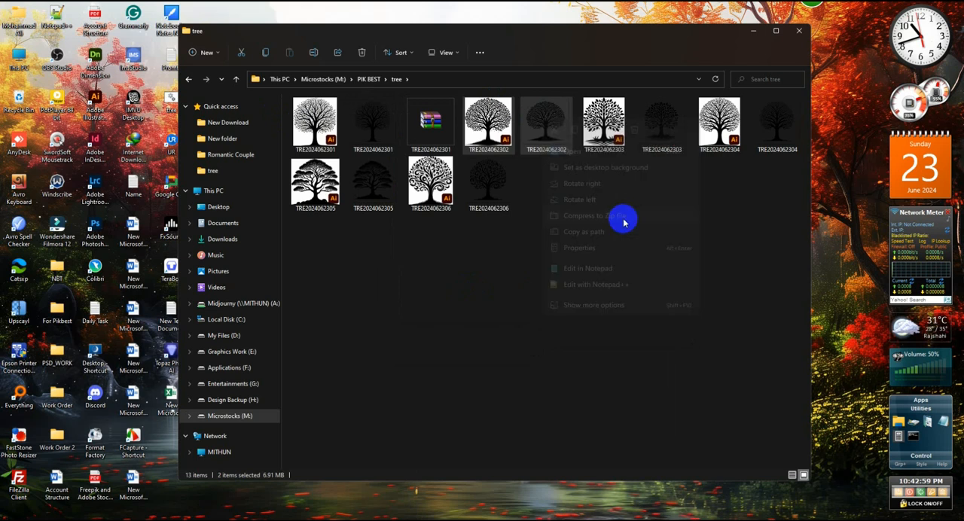
left_click(661, 124)
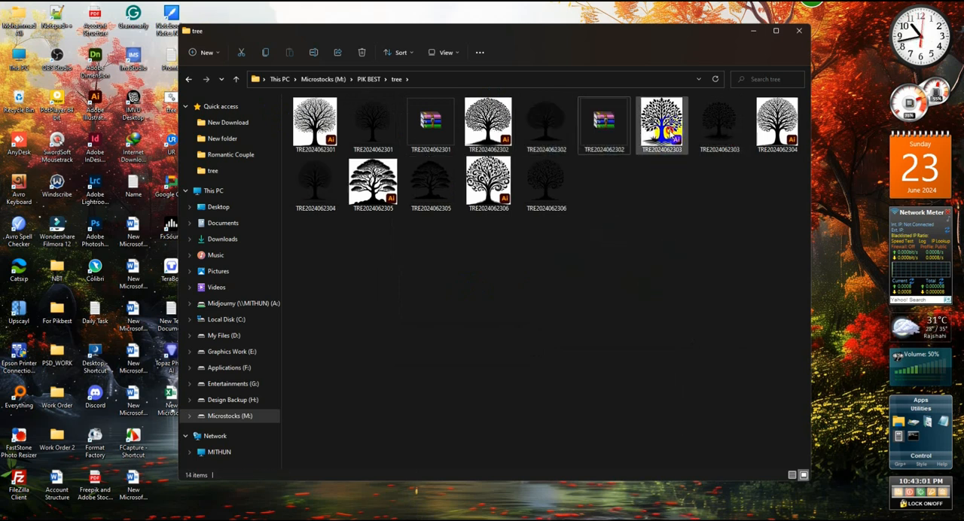
left_click(729, 124, "ctrl")
right_click(736, 128)
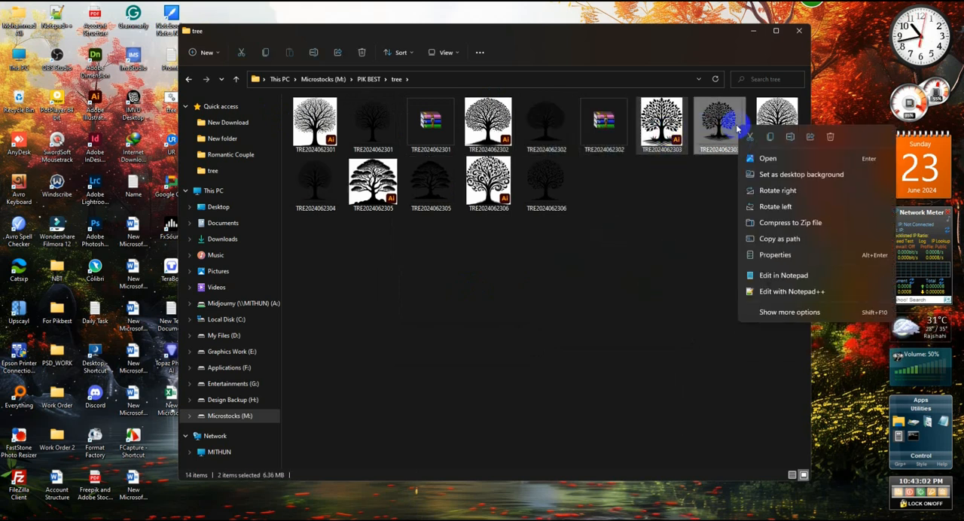
left_click(804, 223)
left_click(312, 184)
left_click(370, 192, "ctrl")
right_click(370, 192)
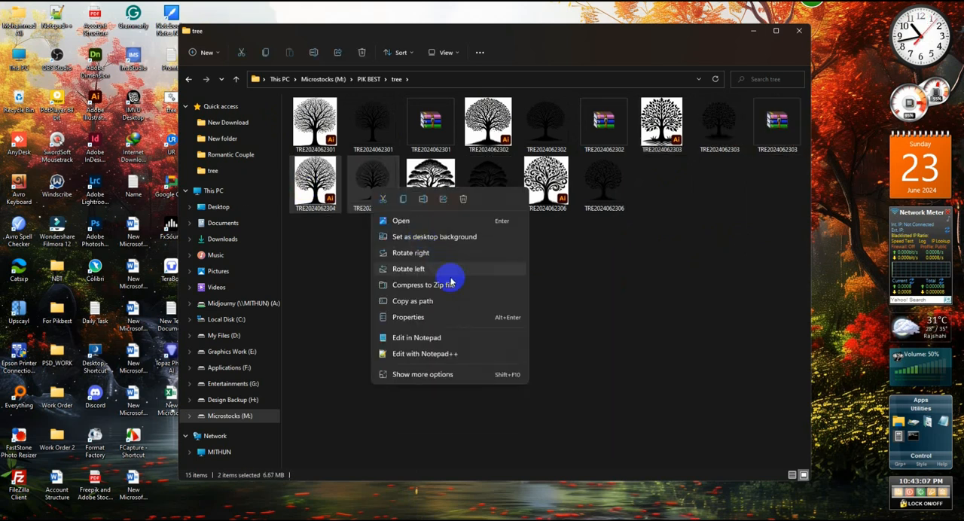
left_click(536, 283)
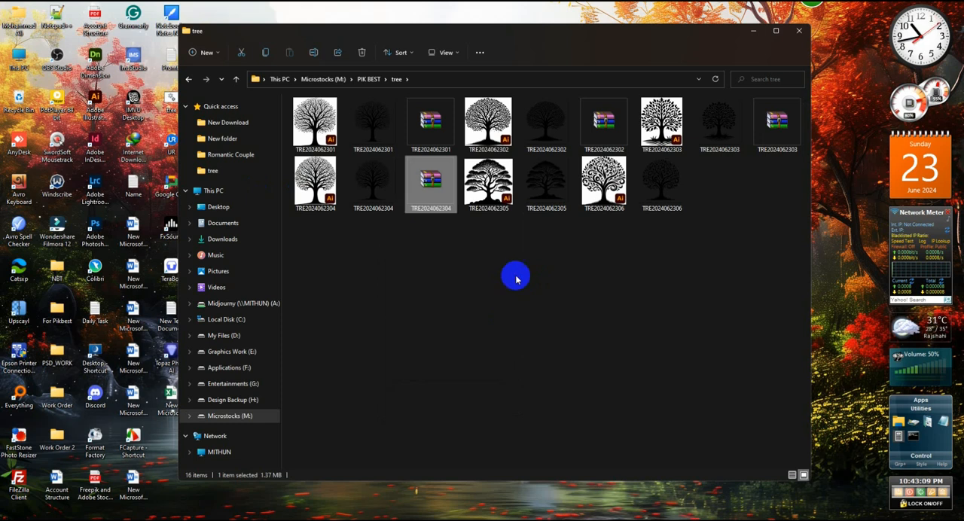
left_click(499, 187)
left_click(559, 189, "ctrl")
right_click(559, 190)
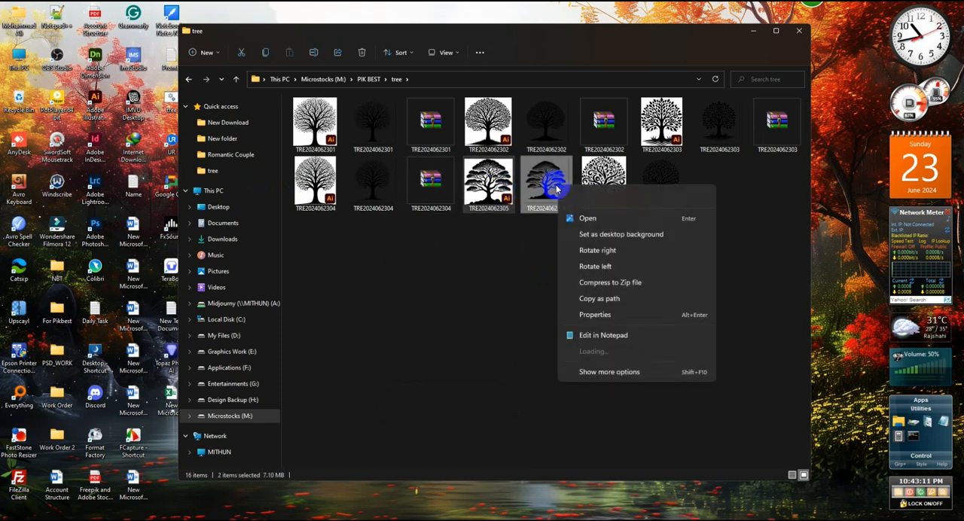
left_click(620, 279)
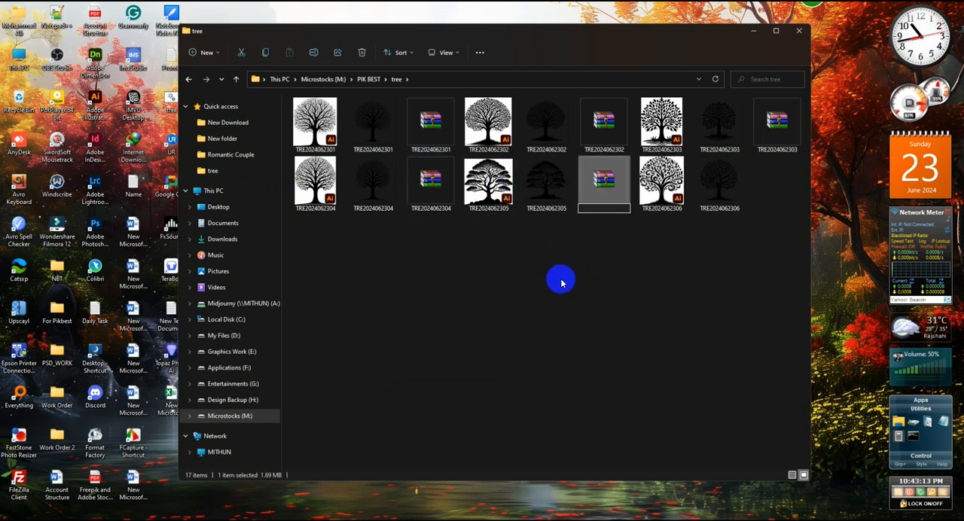
left_click(625, 308)
left_click(667, 197)
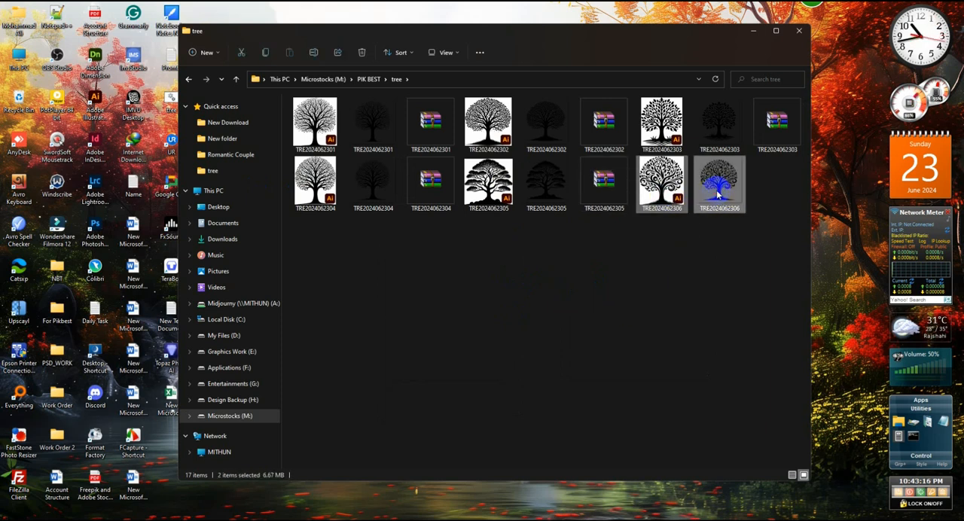
right_click(717, 194)
left_click(792, 286)
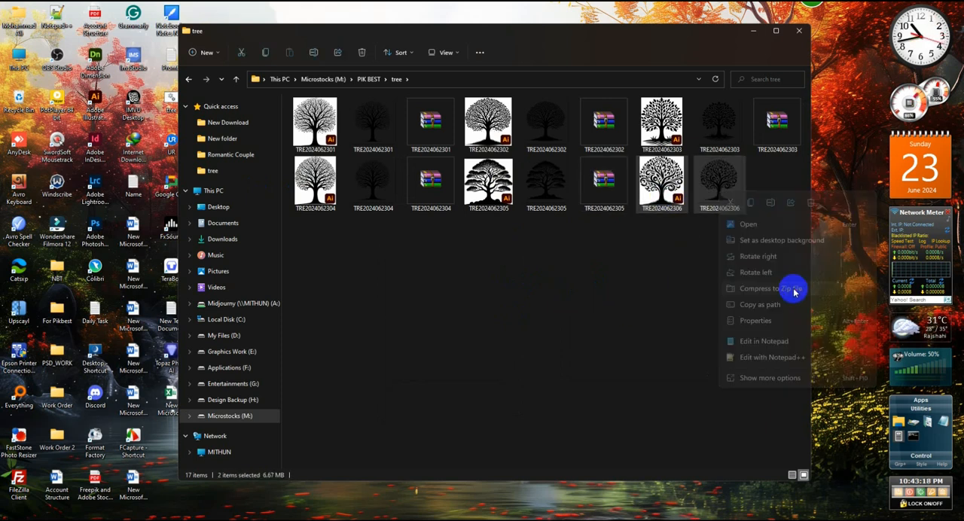
left_click(608, 289)
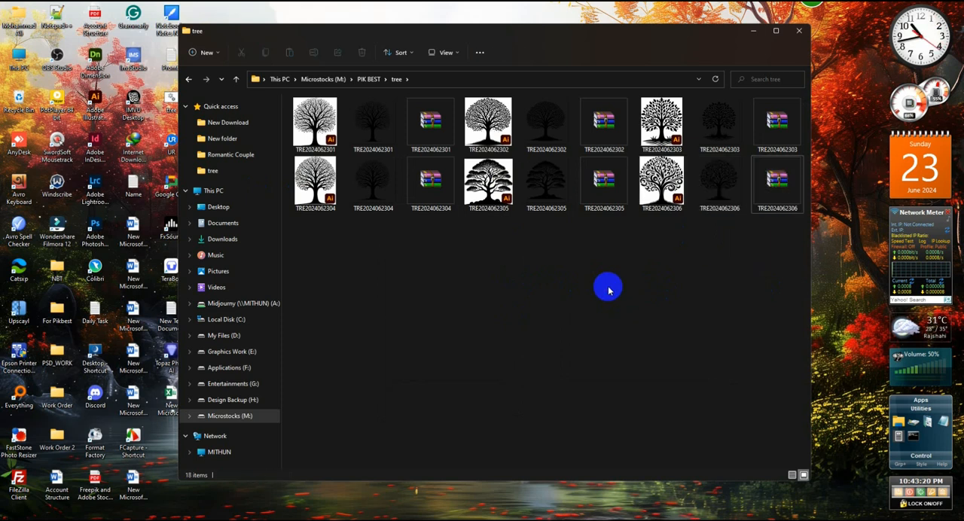
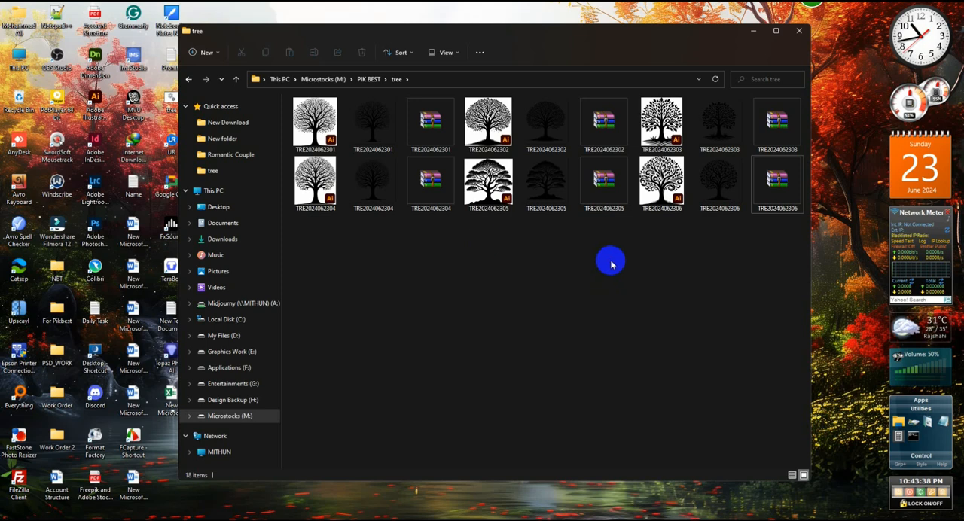
- Close the tree folder and switch to the Pikbest Designer Center in Chrome
left_click(800, 32)
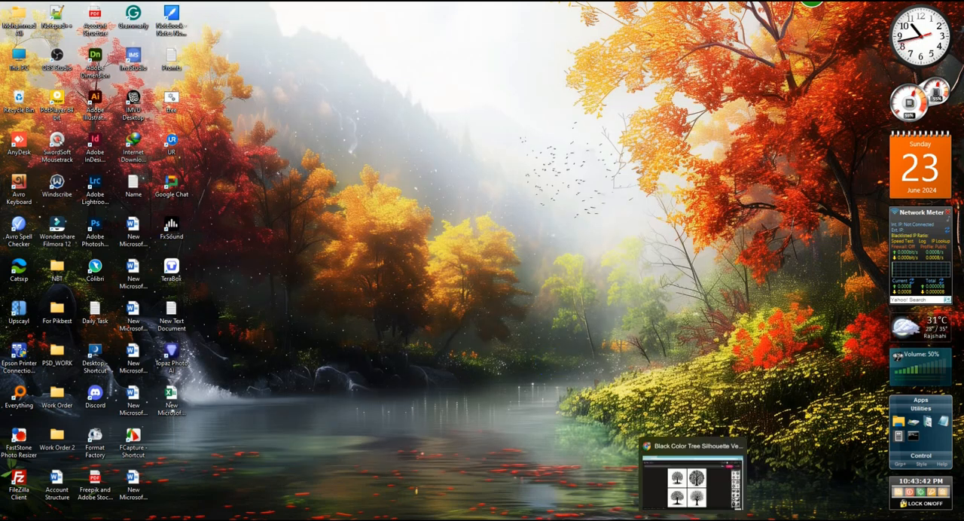
left_click(664, 520)
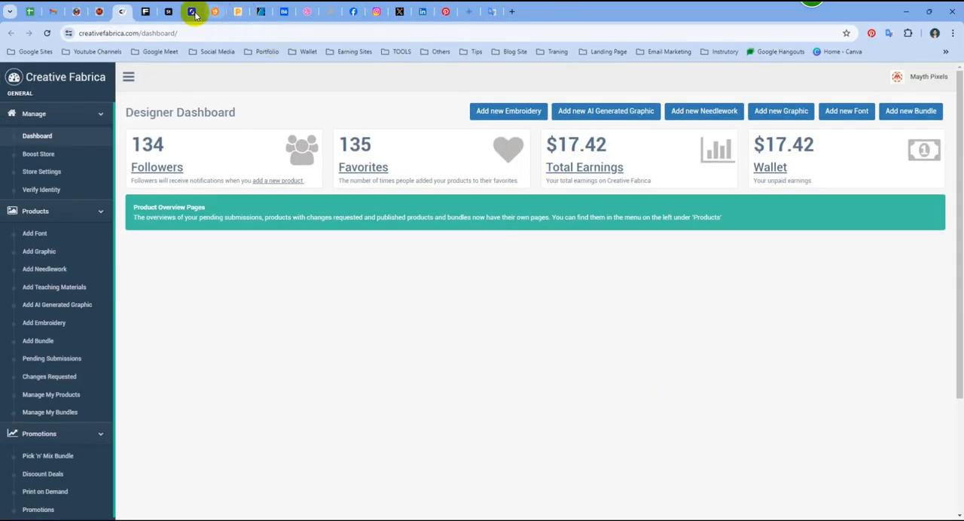
left_click(238, 11)
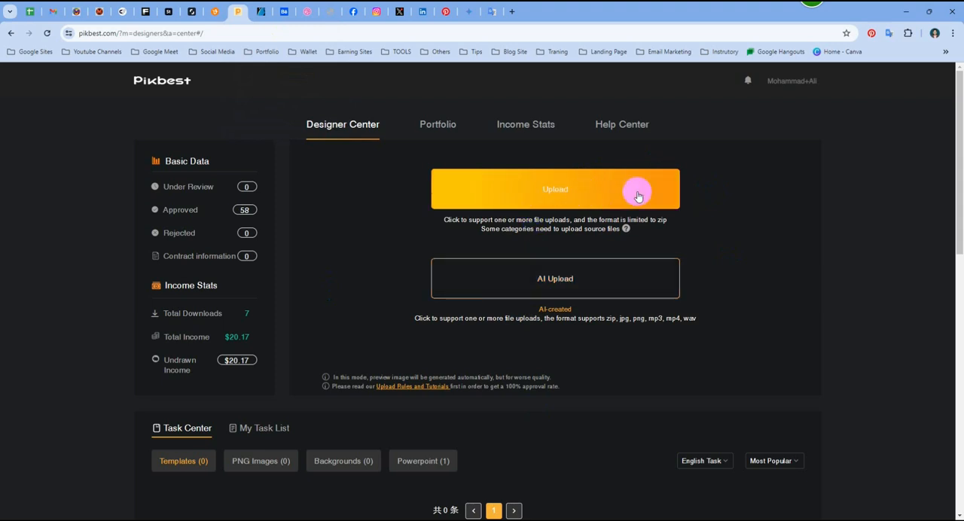
left_click(559, 189)
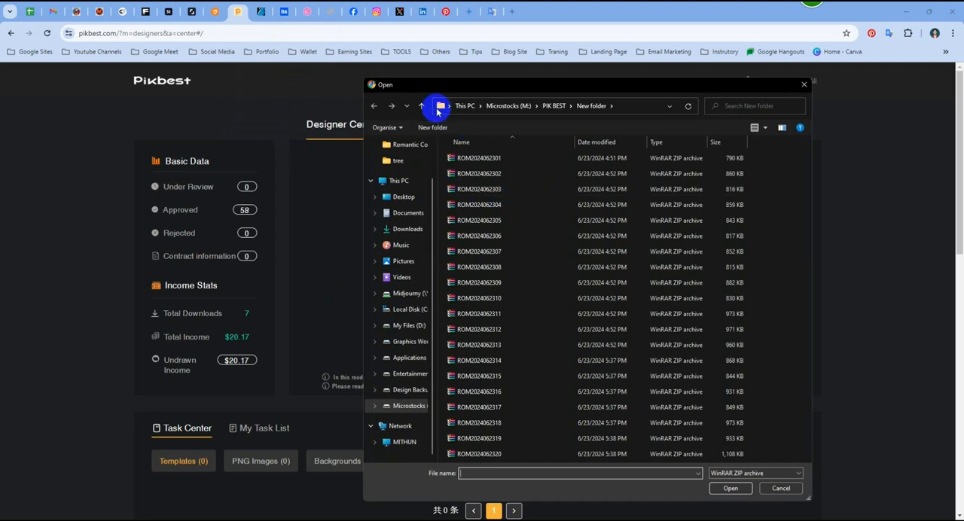
left_click(423, 108)
double_click(469, 220)
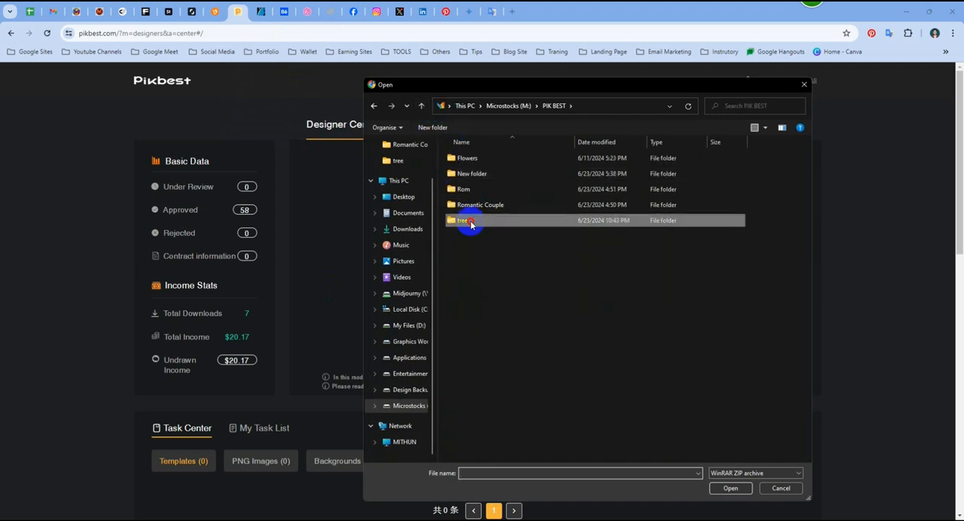
left_click_drag(558, 277, 467, 154)
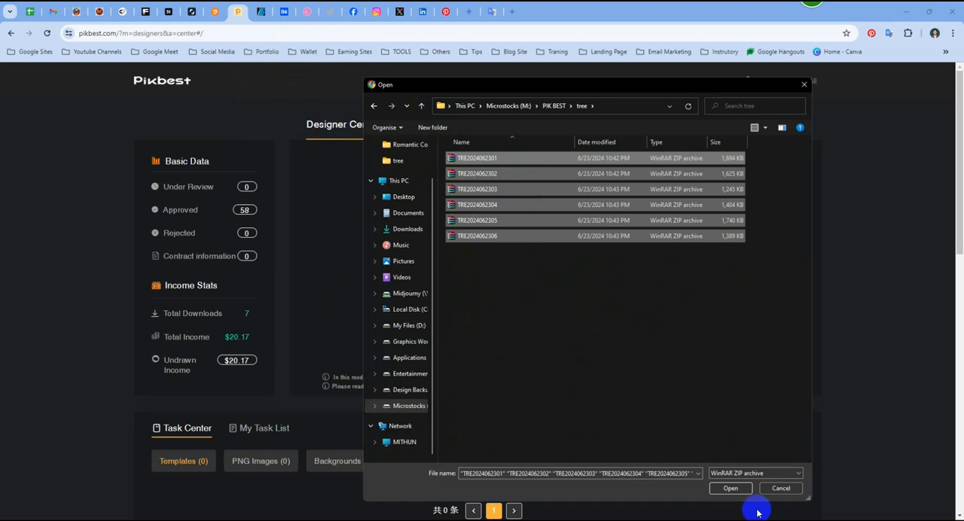
left_click(731, 489)
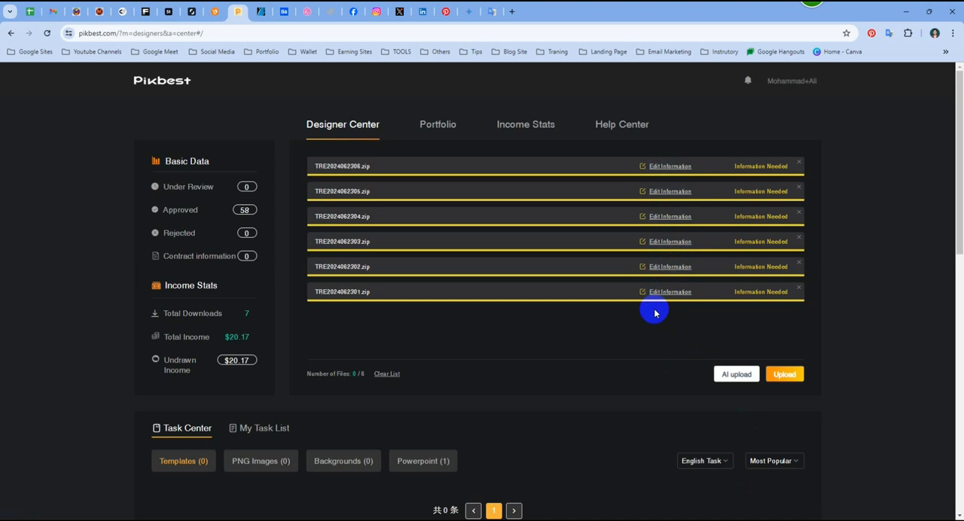
- Open the information form for TRE2024062306.zip and set its category to PNG Images as a Normal Design
left_click(669, 167)
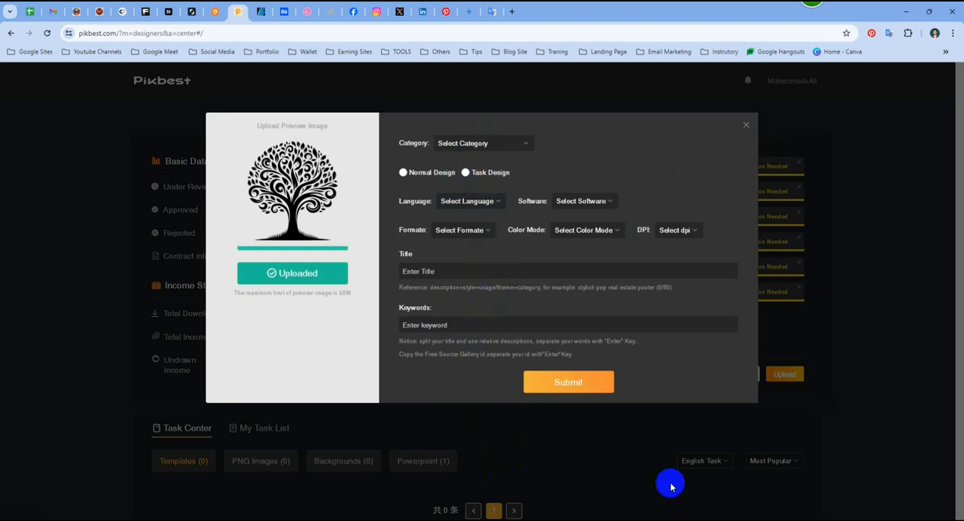
left_click(481, 144)
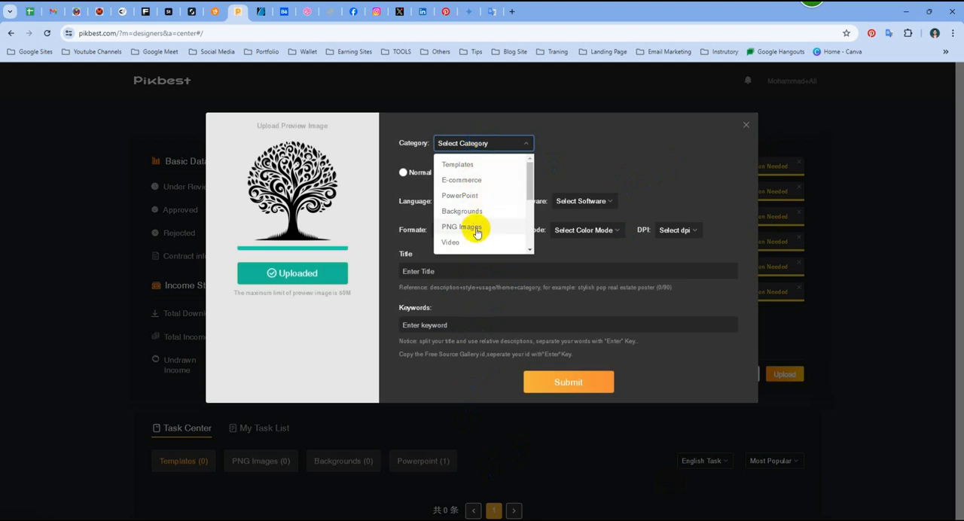
left_click_drag(529, 183, 530, 228)
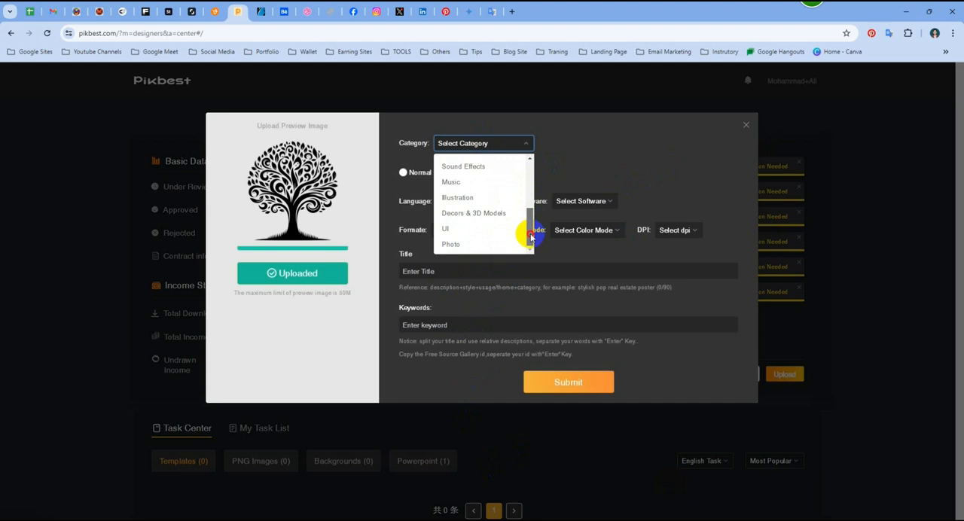
left_click_drag(530, 229, 530, 167)
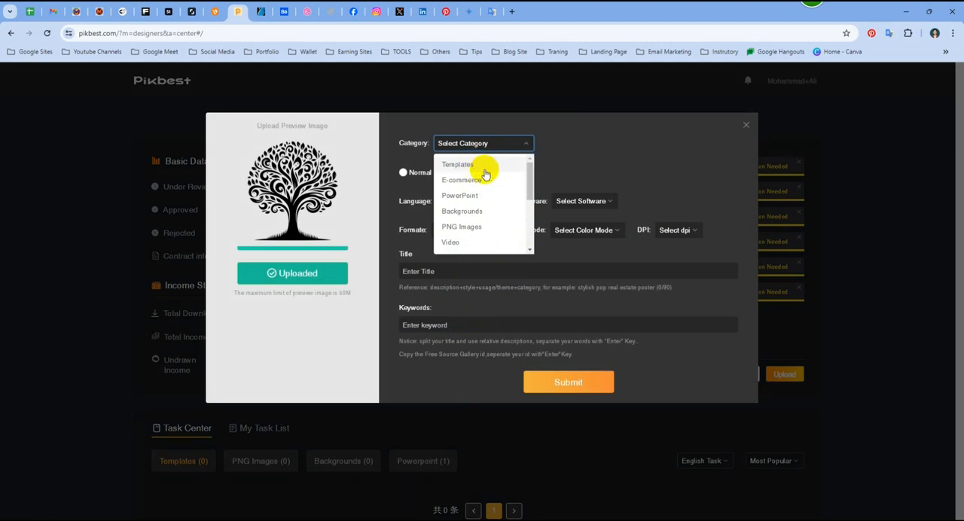
left_click(479, 227)
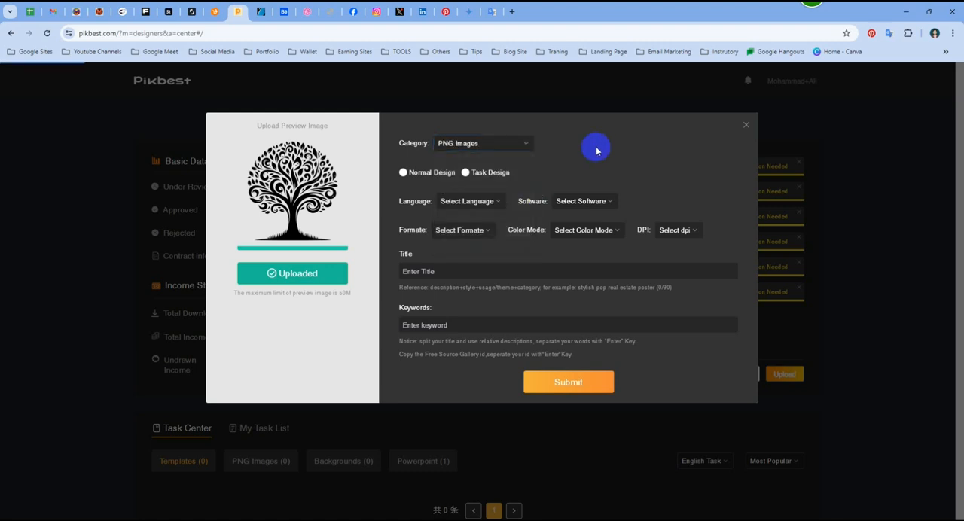
left_click(403, 173)
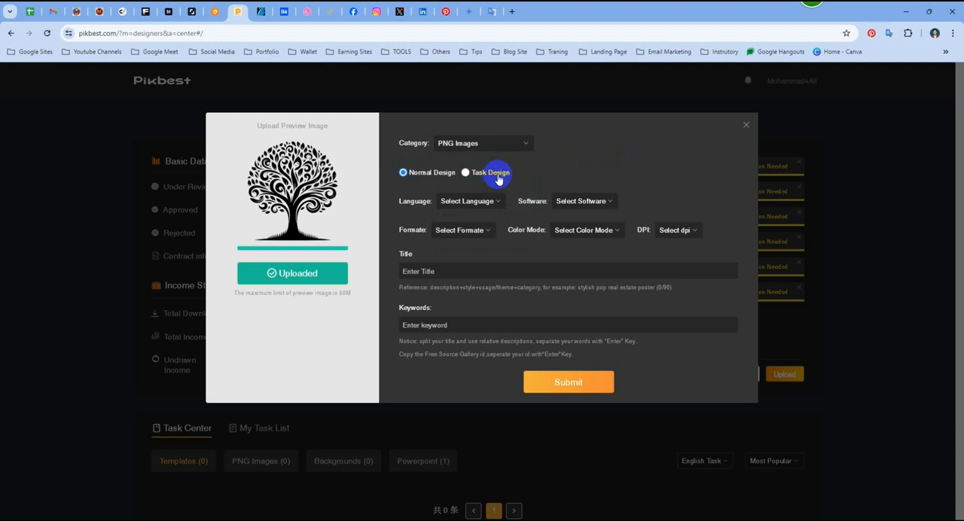
- Set the file's language to English, software to Adobe Illustrator and format to eps
left_click(484, 205)
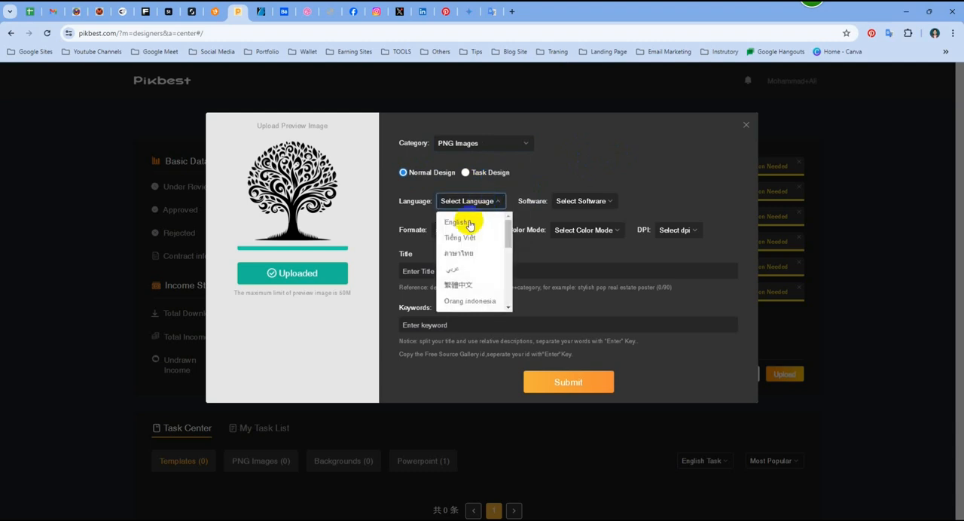
left_click(466, 226)
left_click(561, 201)
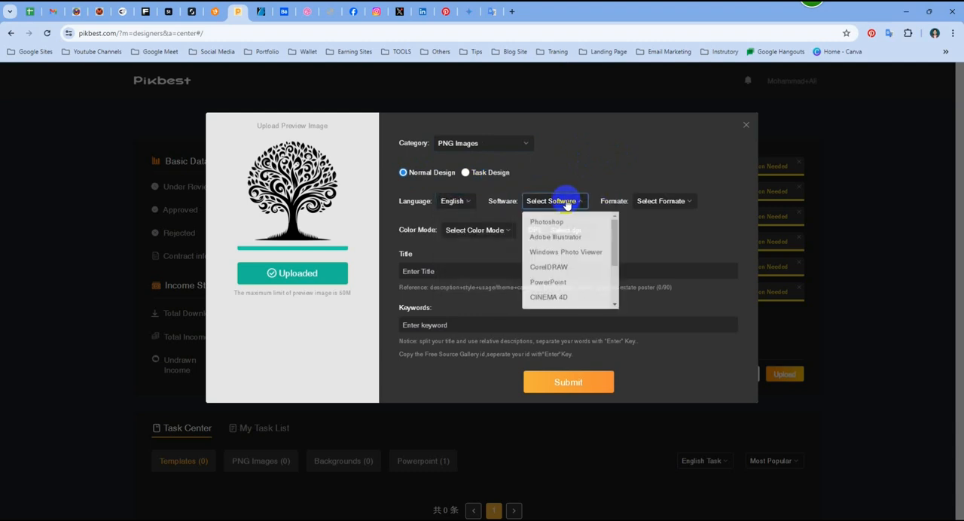
left_click(565, 246)
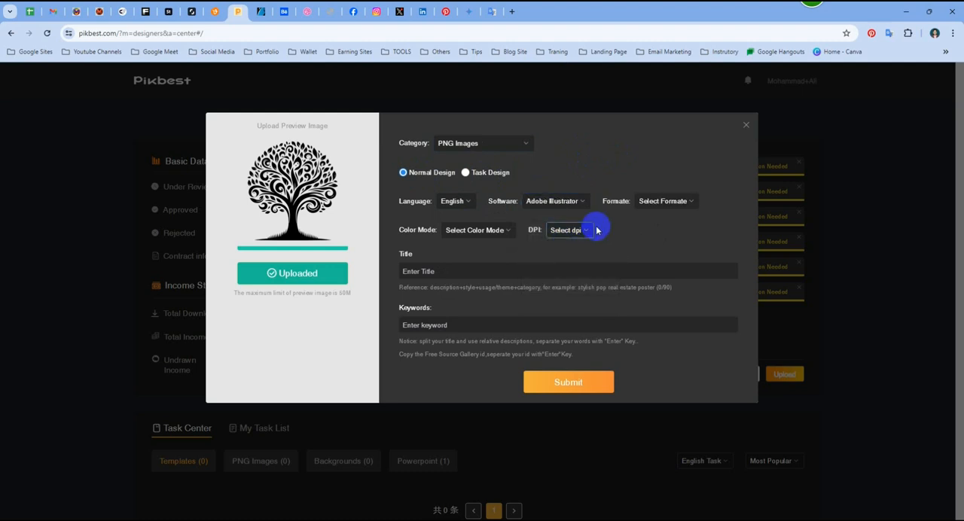
left_click(674, 199)
left_click(660, 239)
left_click(653, 201)
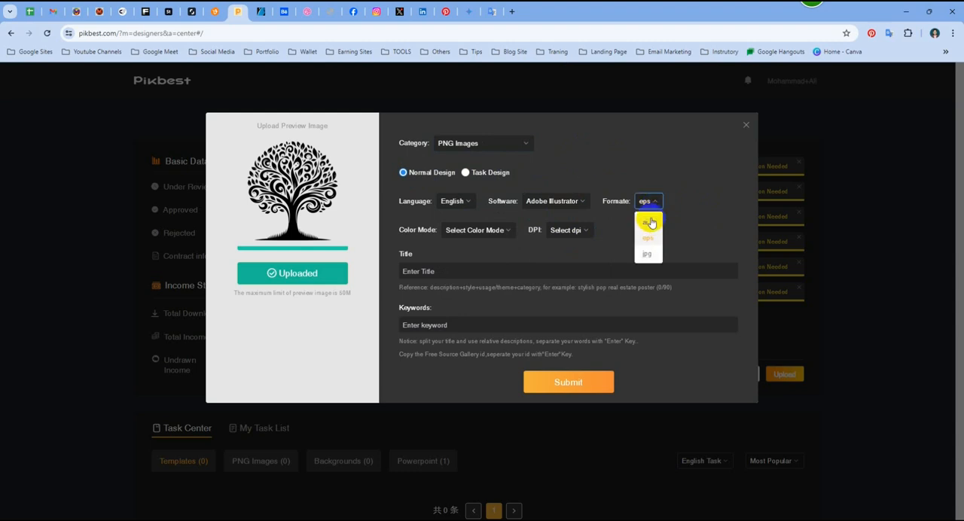
left_click(692, 220)
- Set the file's color mode to RGB and its resolution to 300dpi
left_click(476, 229)
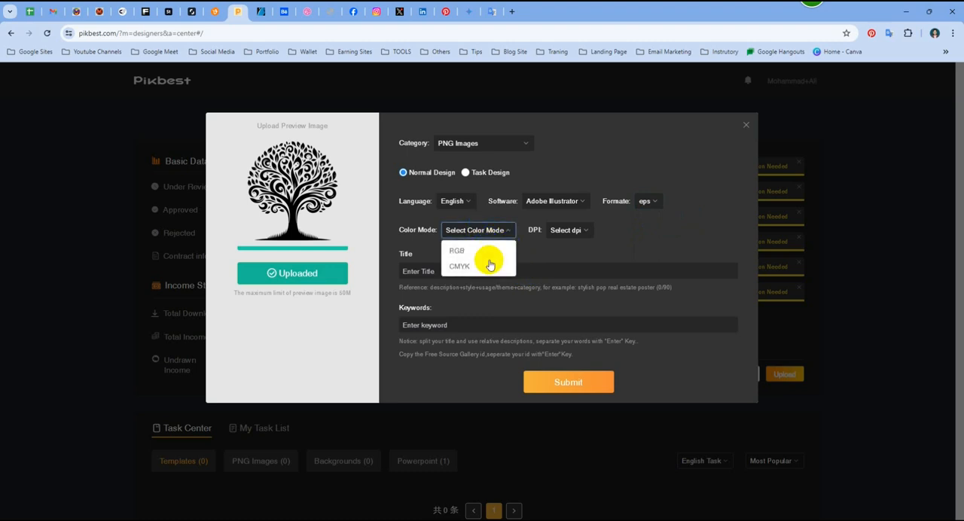
left_click(477, 251)
left_click(530, 231)
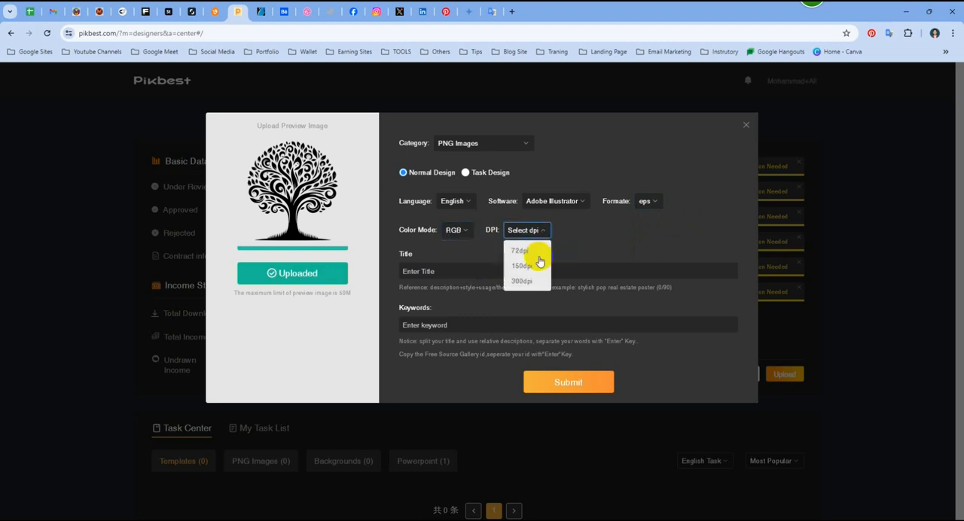
left_click(531, 282)
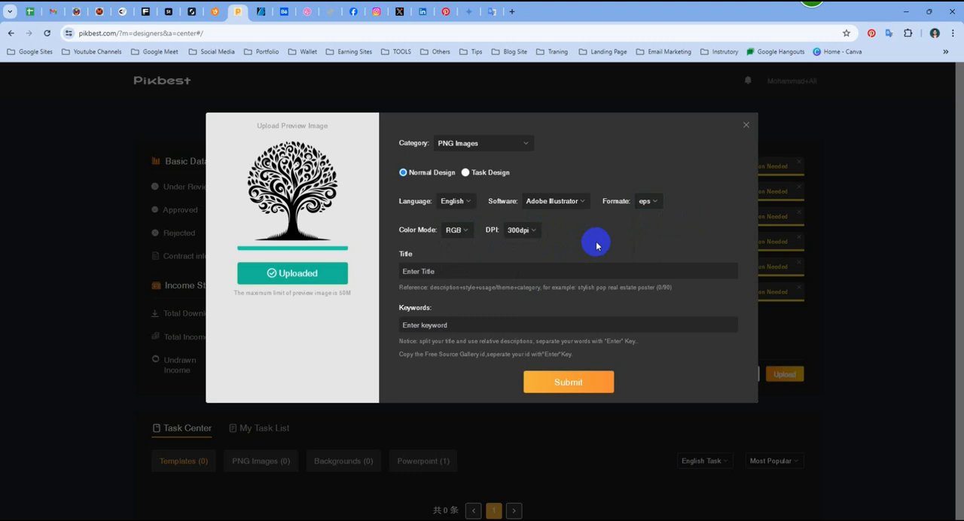
- Leave the title empty and open ChatGPT in a separate Chrome window
left_click(459, 273)
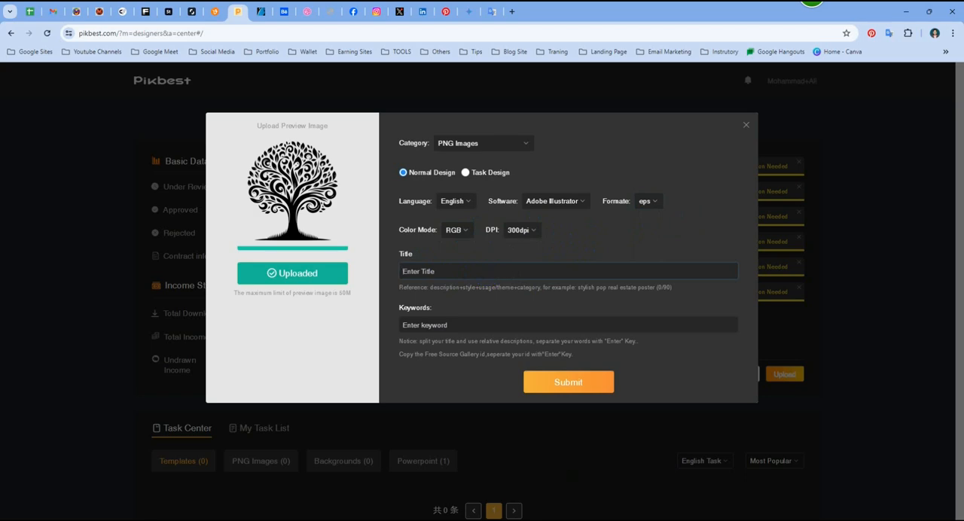
left_click(625, 519)
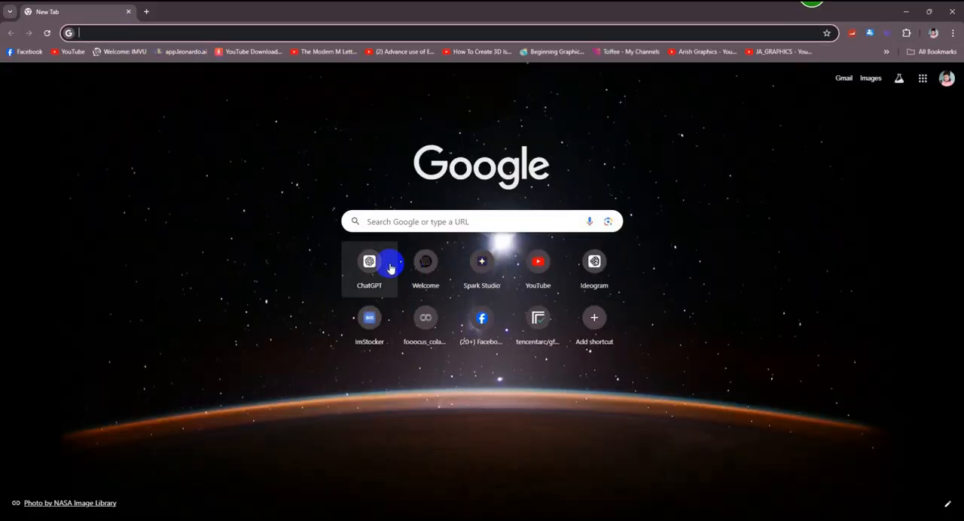
left_click(376, 262)
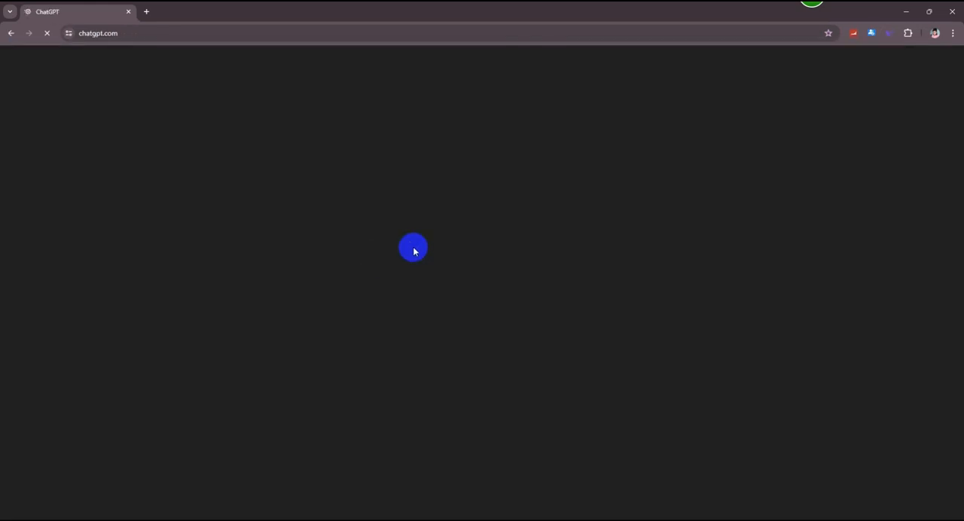
- Open the ImStocker Keyworder tool in a new browser tab
left_click(147, 12)
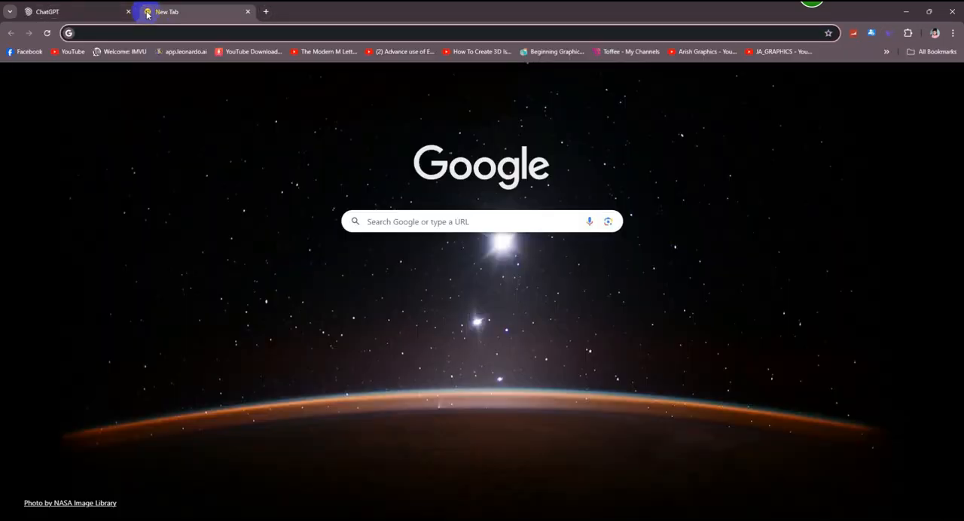
type("ims")
left_click(288, 53)
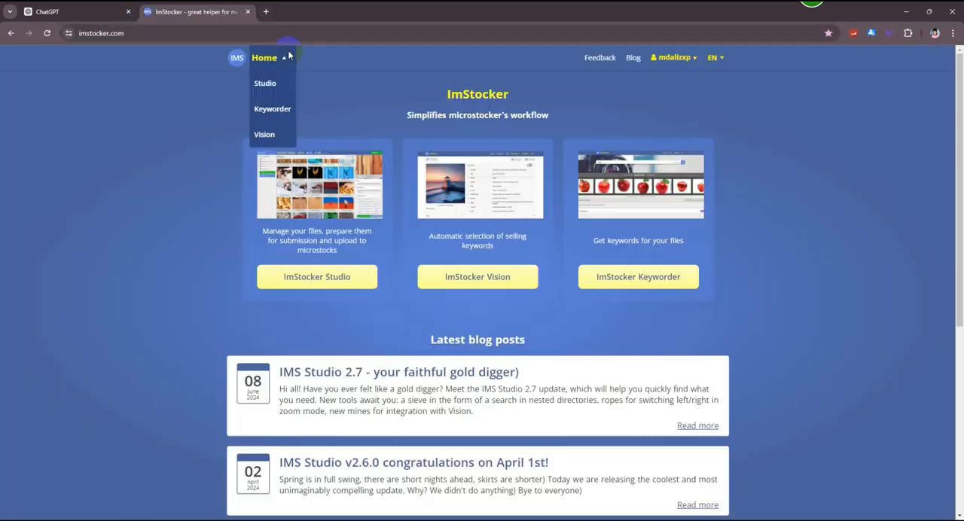
left_click(433, 188)
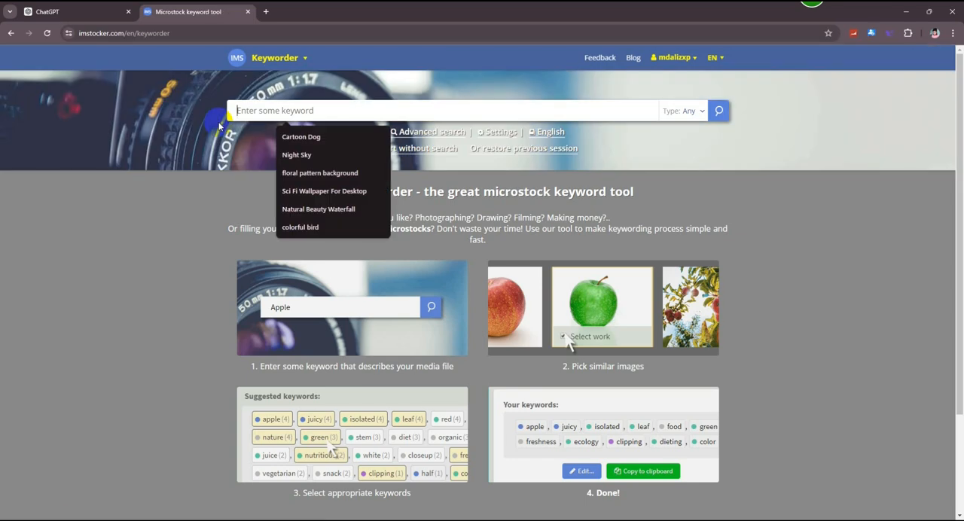
- Open today's first Black Romantic Couple Silhouette chat in ChatGPT and copy its 30-titles prompt
left_click(75, 12)
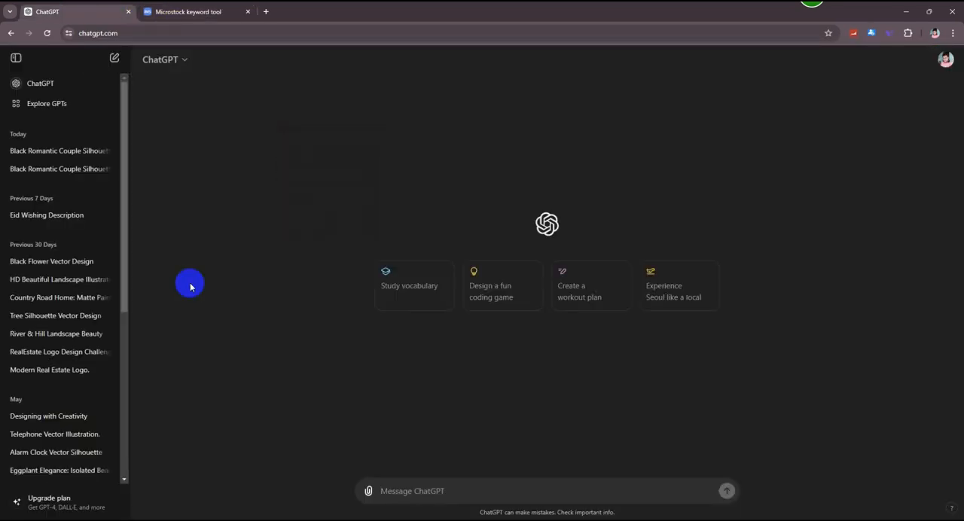
left_click(59, 157)
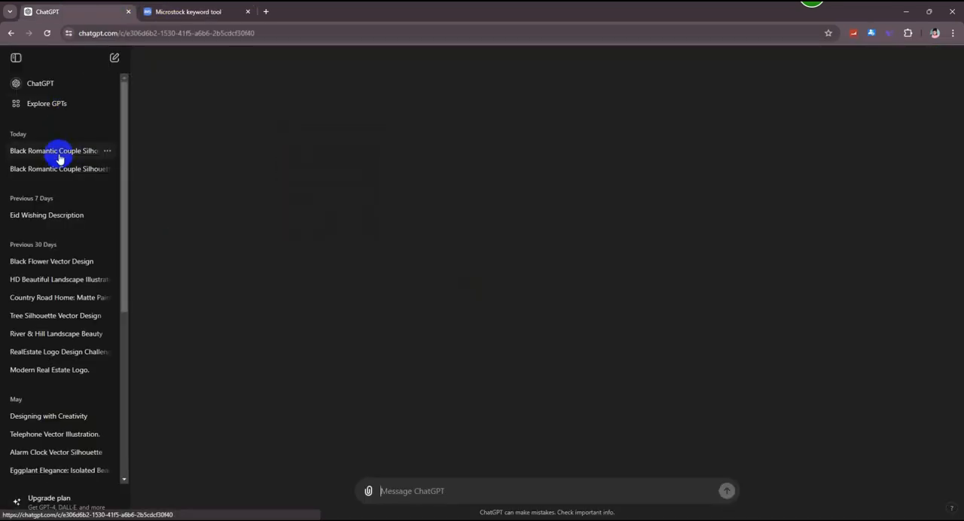
scroll(467, 308, "up", 4)
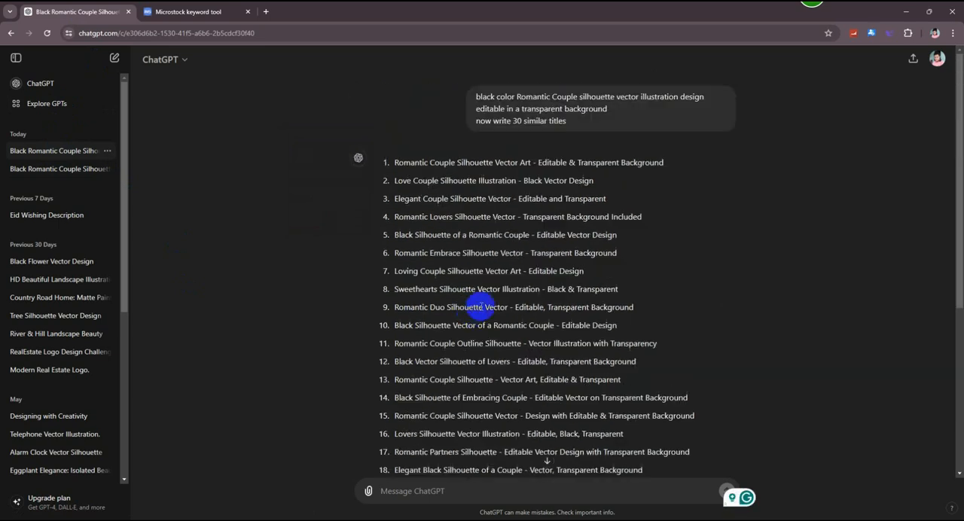
left_click_drag(467, 96, 467, 97)
triple_click(470, 96)
key("ctrl+c")
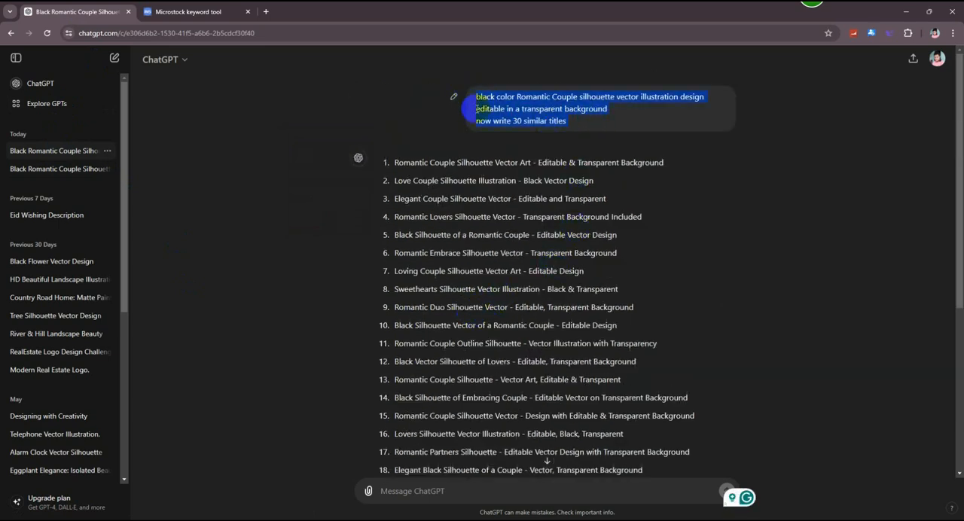
- Start a new ChatGPT chat and paste the copied silhouette titles prompt into the message
left_click(73, 81)
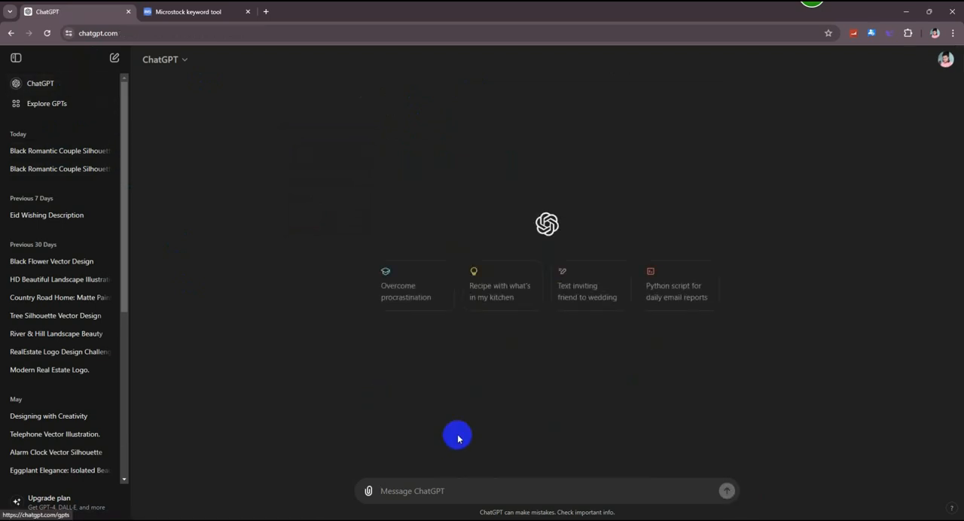
left_click(430, 488)
key("ctrl+v")
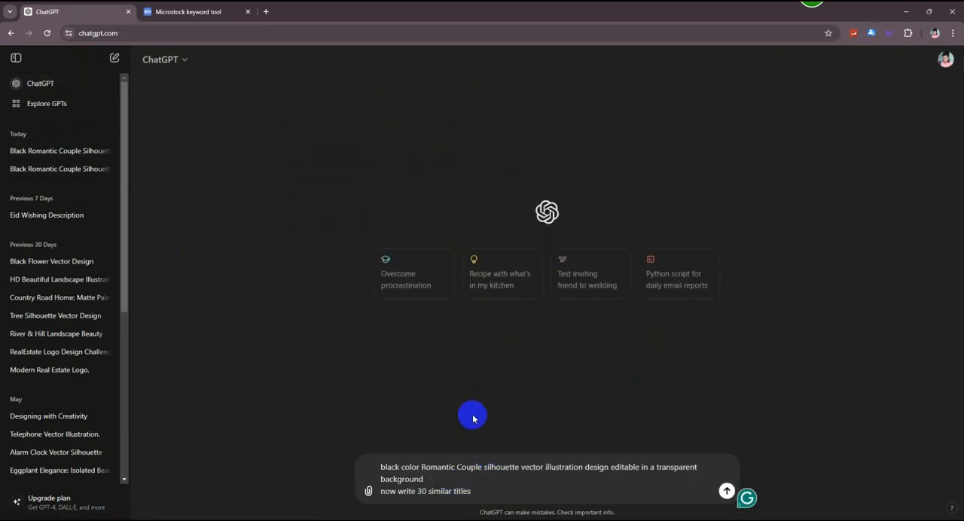
- Edit the prompt to request 10 similar titles and replace "Romantic Couple" with "Tree"
double_click(423, 490)
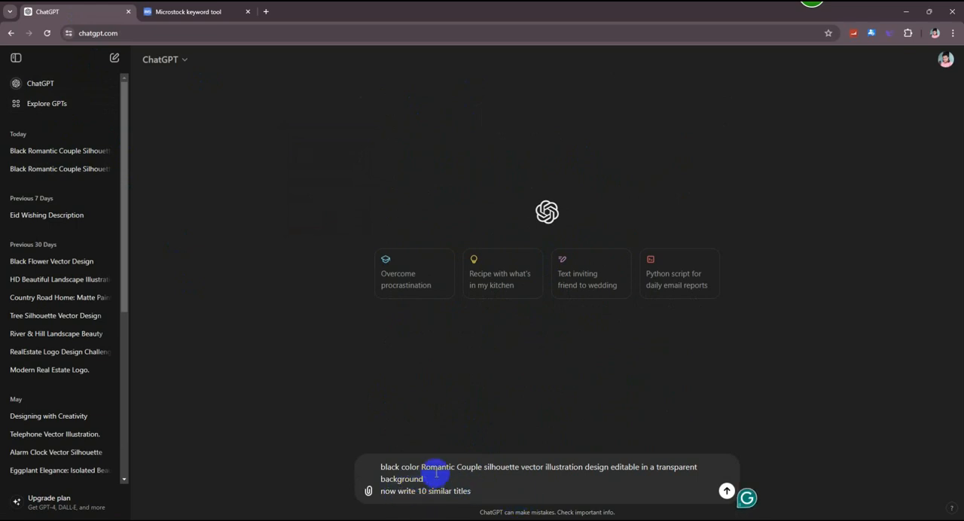
left_click_drag(482, 467, 421, 471)
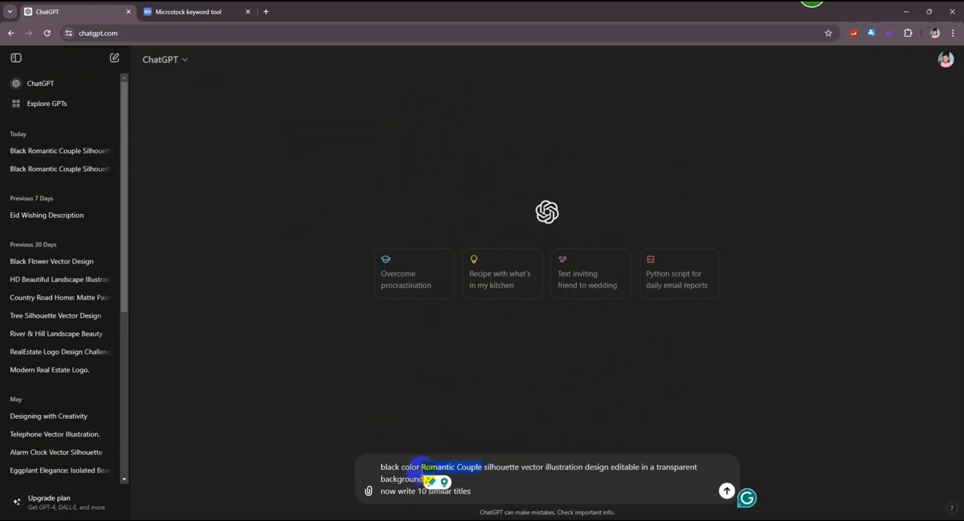
type("Tree")
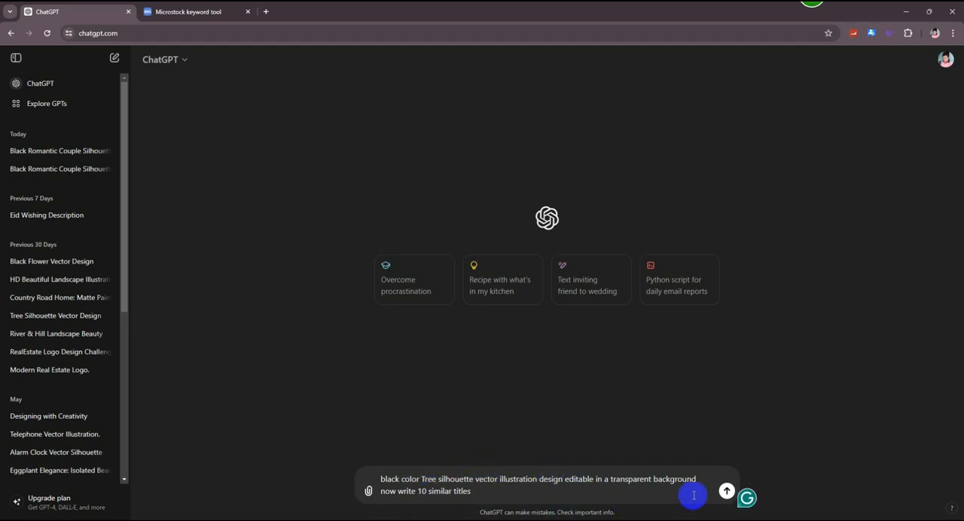
- Generate the ChatGPT titles and enter "Black Silhouette Tree Vector Illustration with Transparent Background" as the Pikbest file's title
left_click(726, 491)
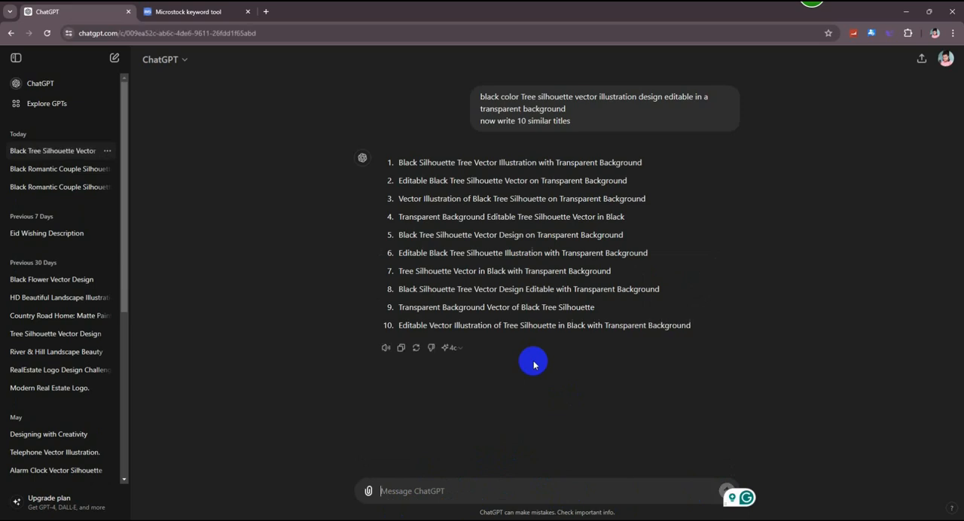
left_click_drag(645, 161, 393, 161)
key("ctrl+c")
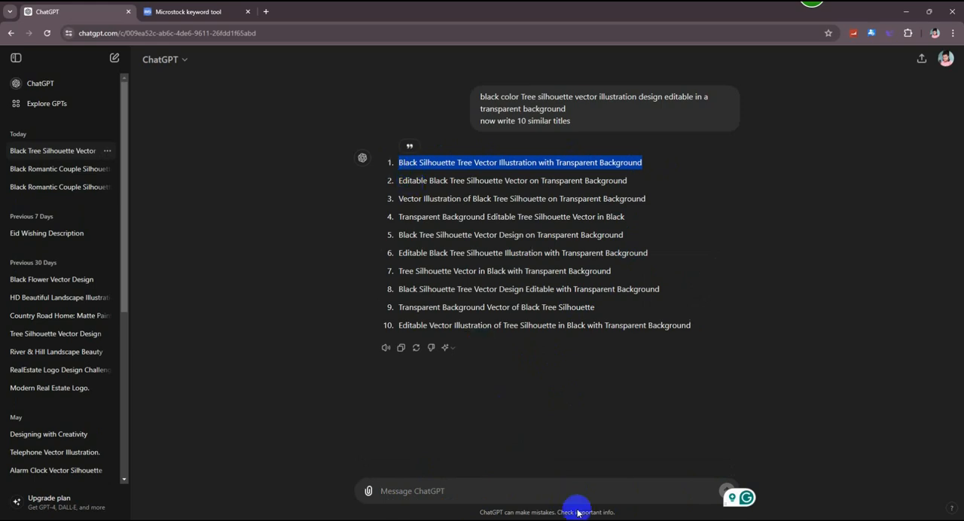
key("alt+Tab")
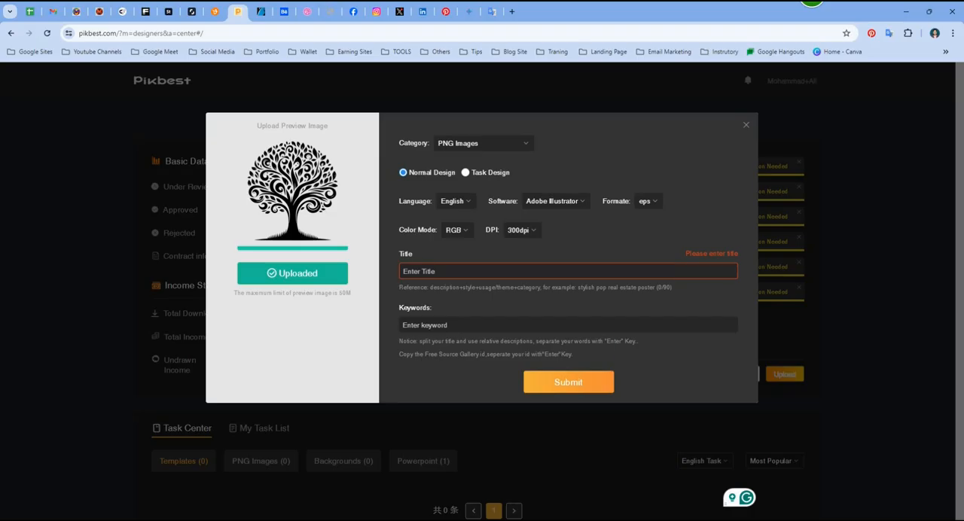
left_click(499, 269)
key("ctrl+v")
left_click(700, 302)
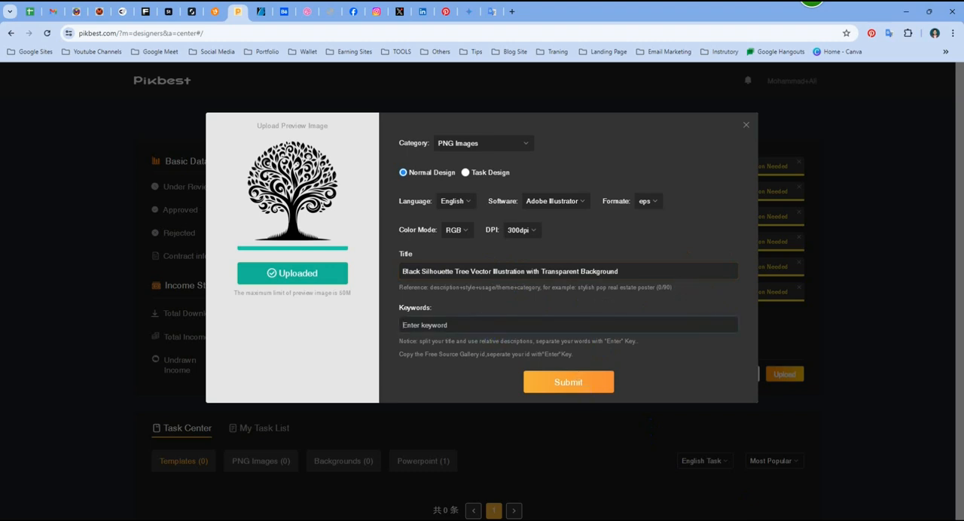
- Search the ImStocker Keyworder for "Black Silhouette Tree Vector Illustration with Transparent Background"
mouse_move(626, 519)
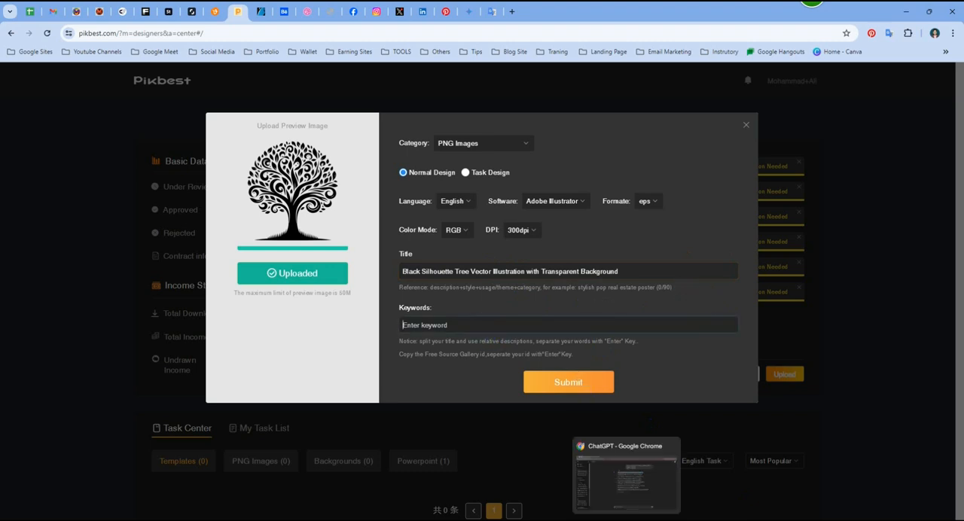
left_click(627, 474)
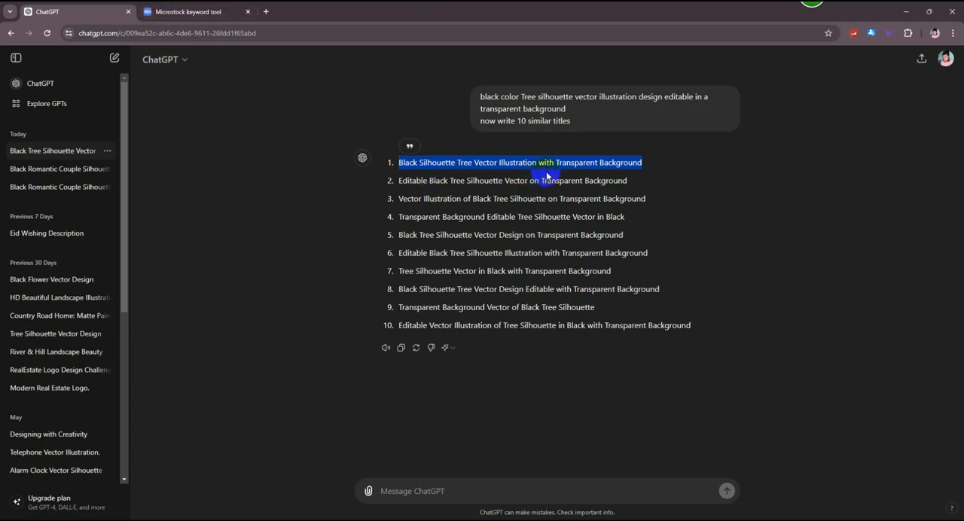
left_click(189, 11)
left_click(312, 110)
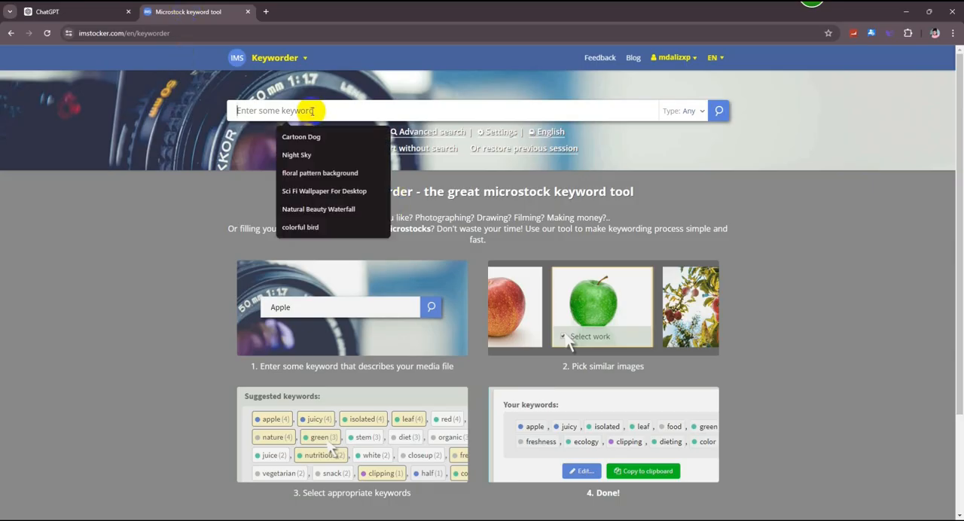
key("ctrl+v")
key("Return")
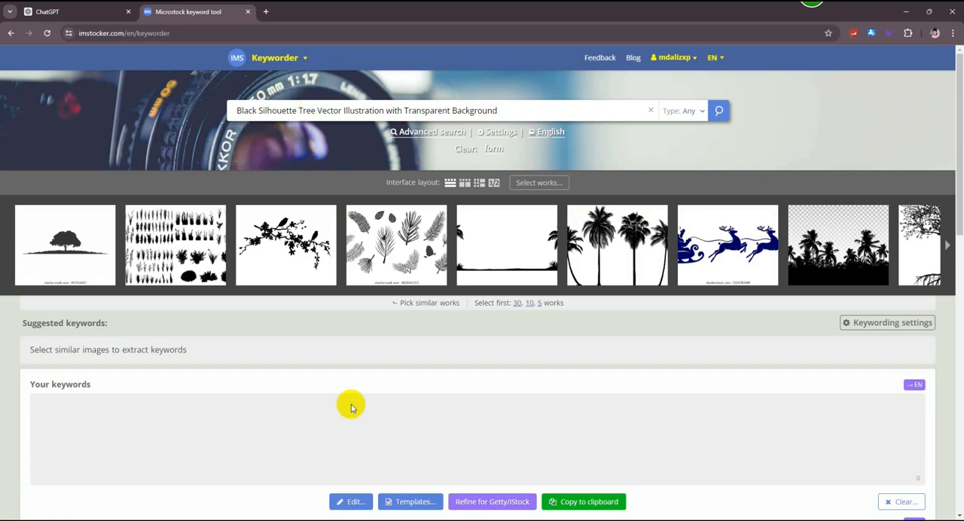
- Select the lone tree, both palm pairs, the rooted tree, the palm set and the single palm as similar works
left_click(67, 235)
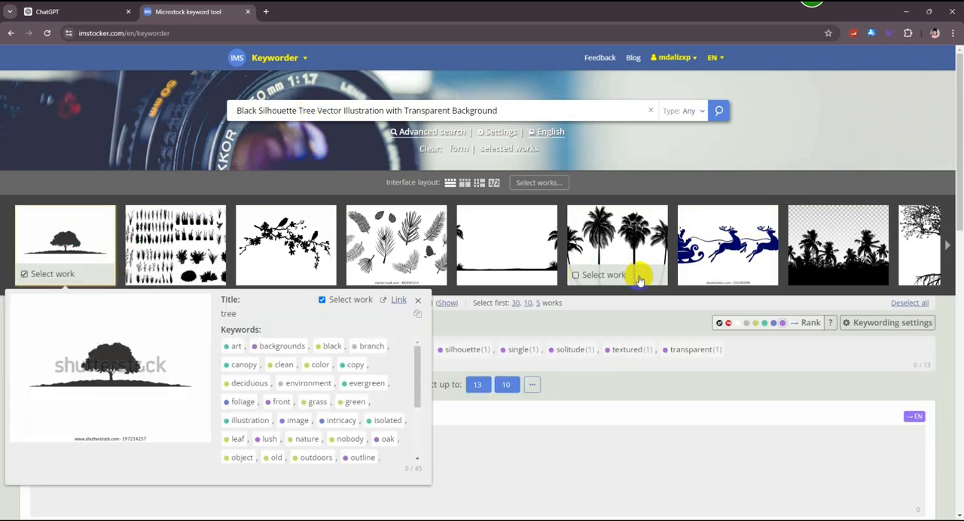
left_click(612, 248)
left_click(949, 247)
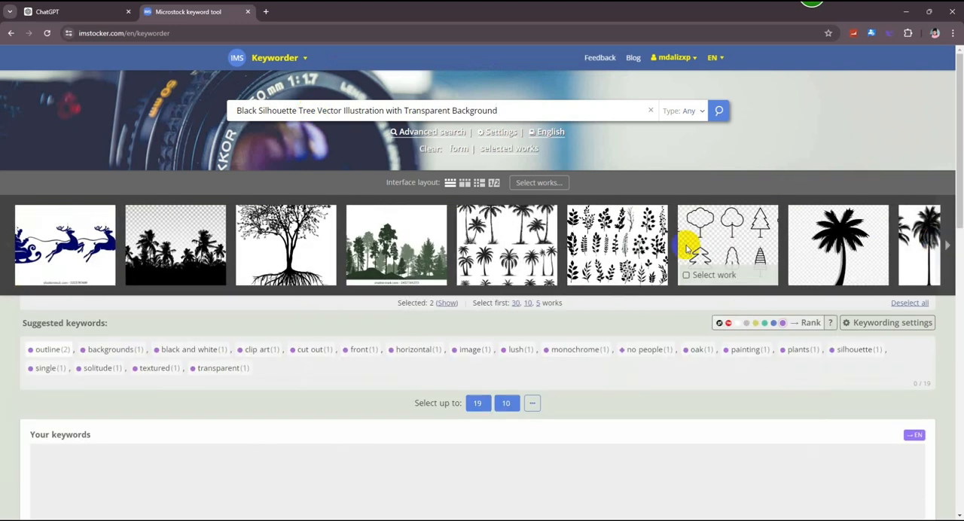
left_click(286, 240)
left_click(542, 235)
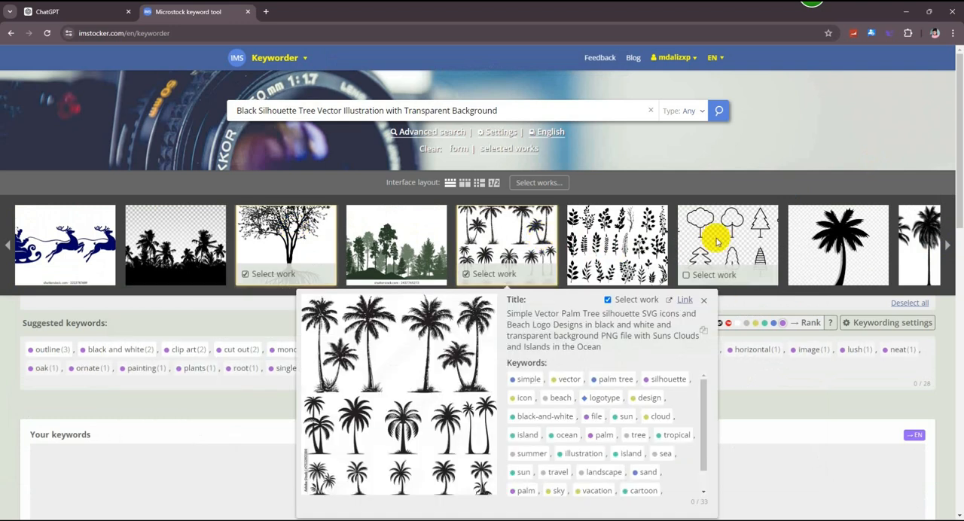
left_click(828, 235)
left_click(932, 239)
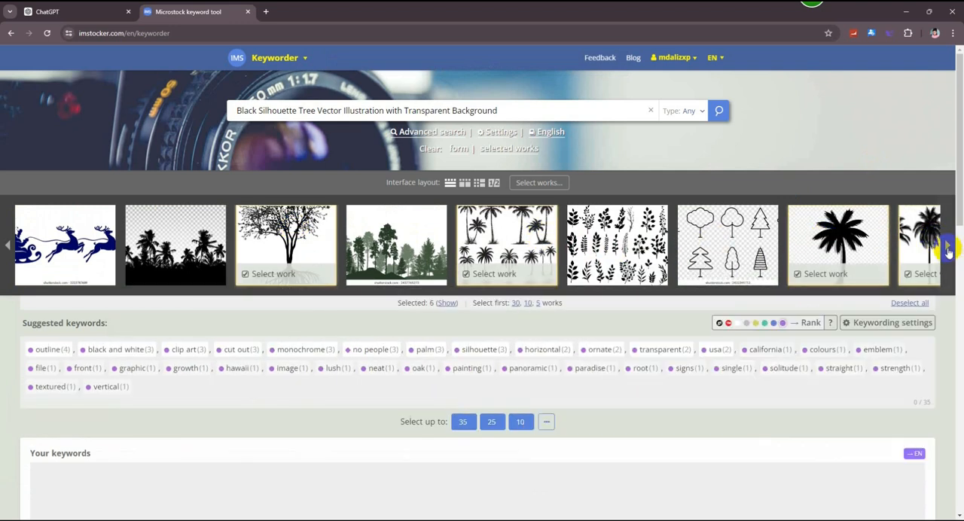
- Add the black tree set, both leafy tree silhouettes, the willow and the first pink cherry blossom to the selected works
left_click(947, 248)
left_click(710, 233)
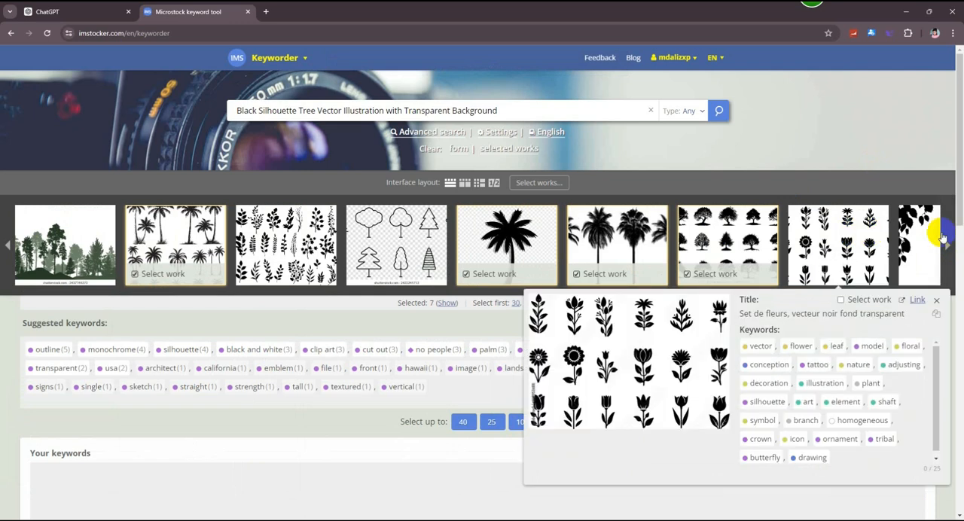
left_click(946, 242)
left_click(715, 235)
left_click(837, 235)
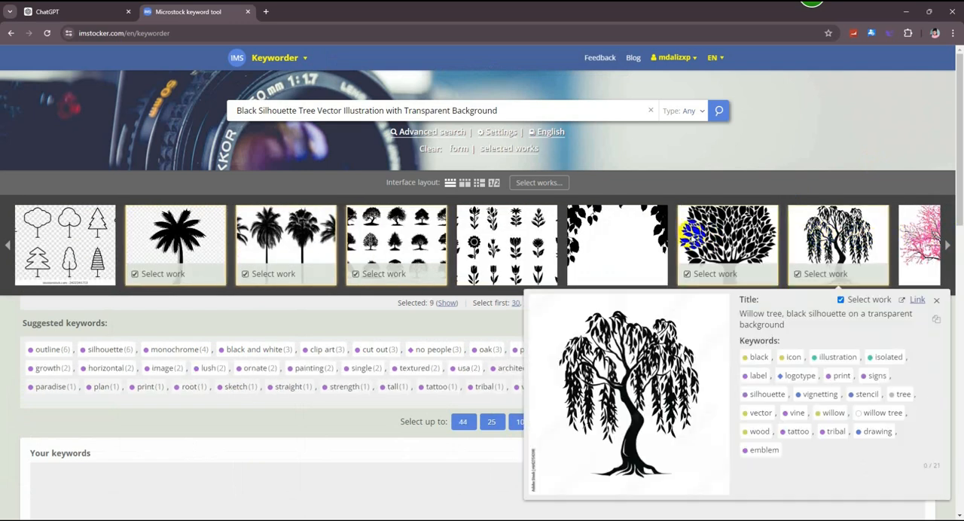
left_click(947, 244)
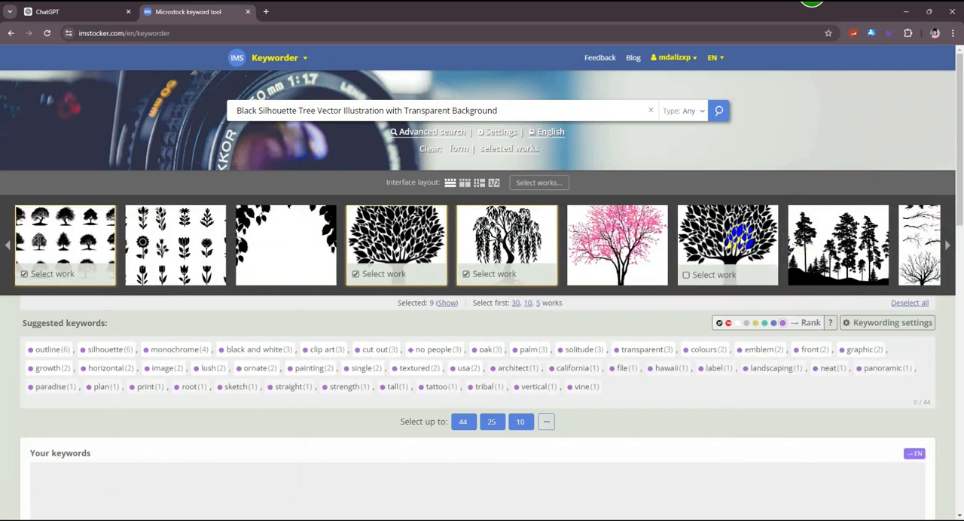
left_click(730, 229)
left_click(614, 240)
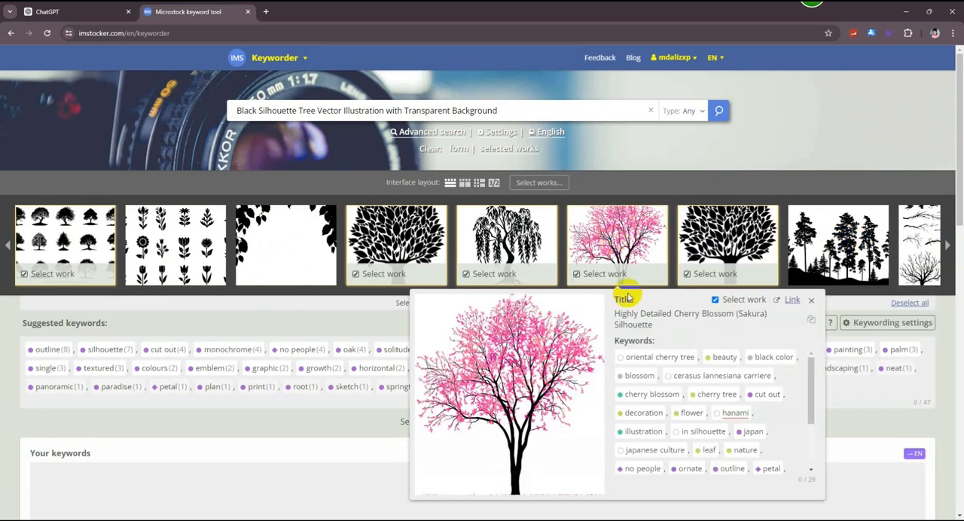
- Add the second cherry blossom, green-leaved tree, dense round silhouette, ornate leafy tree and detailed tree set to the selected works
left_click(946, 248)
left_click(946, 247)
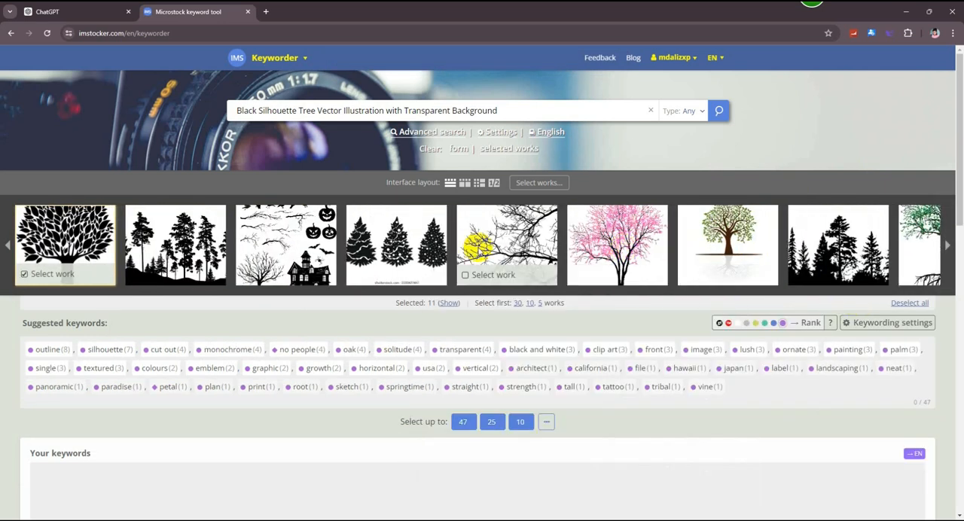
left_click(727, 234)
left_click(616, 237)
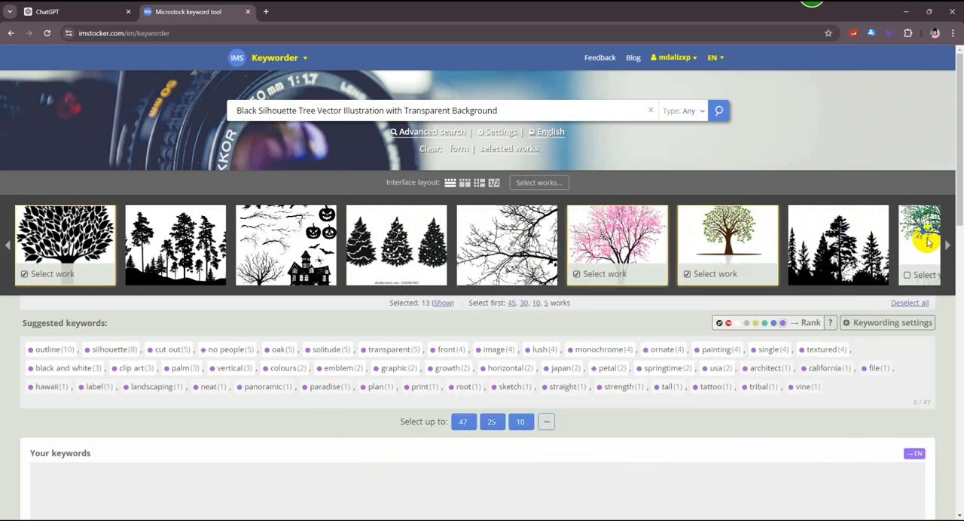
left_click(946, 248)
left_click(946, 249)
left_click(615, 236)
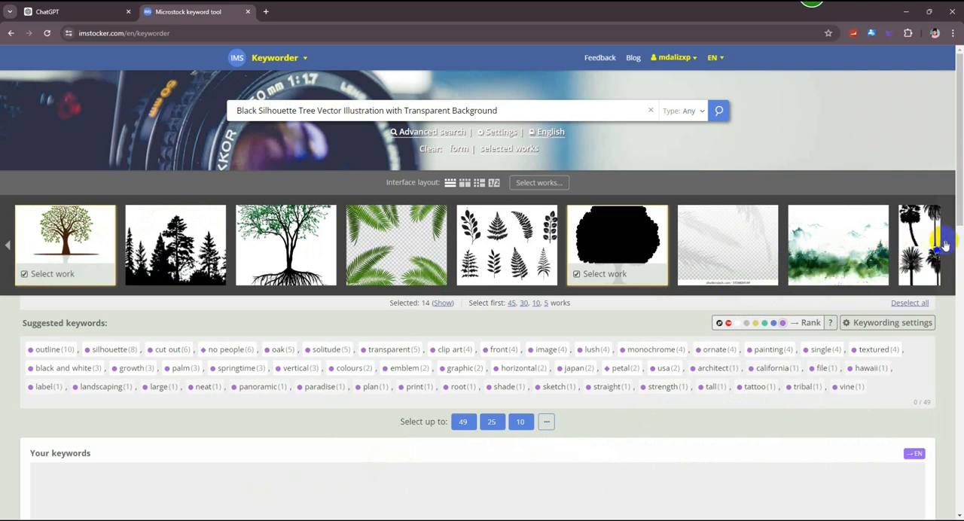
left_click(946, 245)
left_click(489, 238)
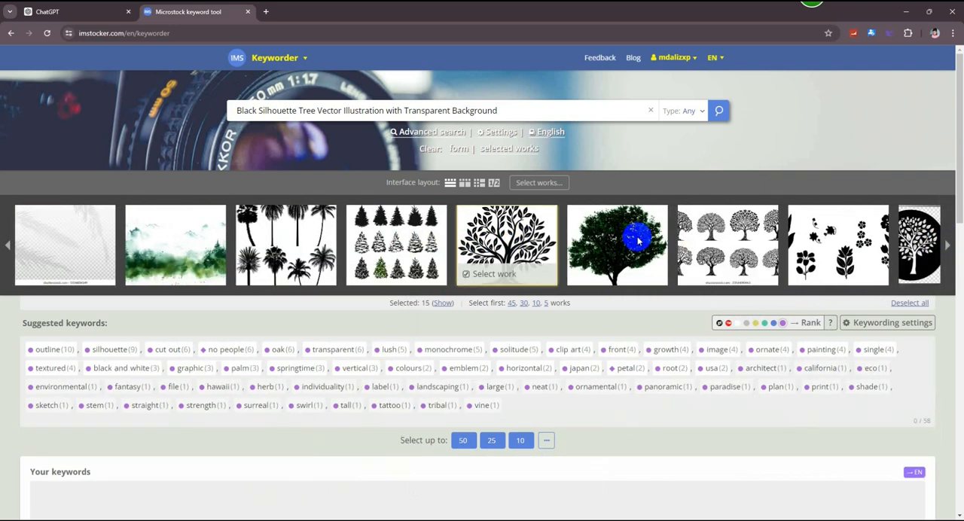
left_click(715, 240)
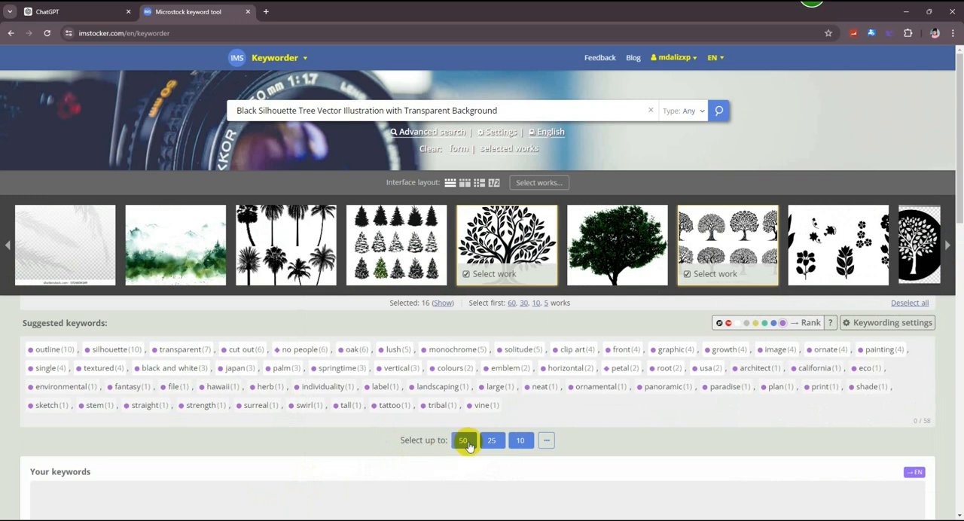
- Select up to 50 of the suggested keywords and copy them to the clipboard
left_click(465, 442)
scroll(700, 372, "down", 3)
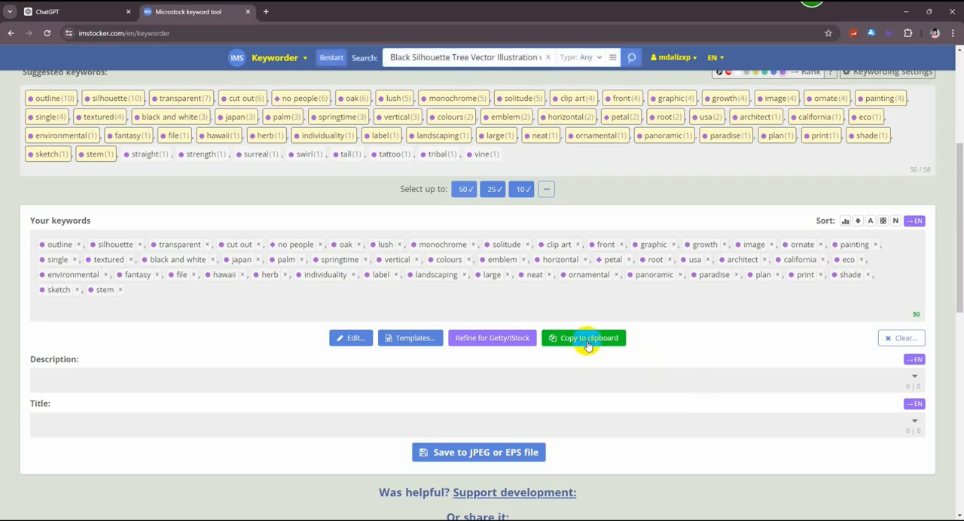
left_click(588, 339)
- Paste the copied keywords into the Pikbest file's details as separate tags and submit the file
left_click(904, 11)
left_click(449, 324)
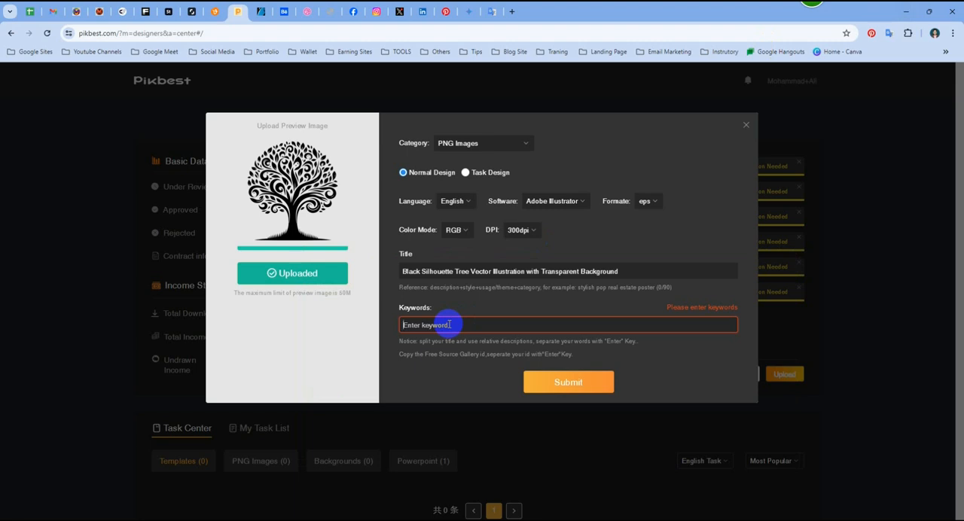
key("ctrl+v")
key("Return")
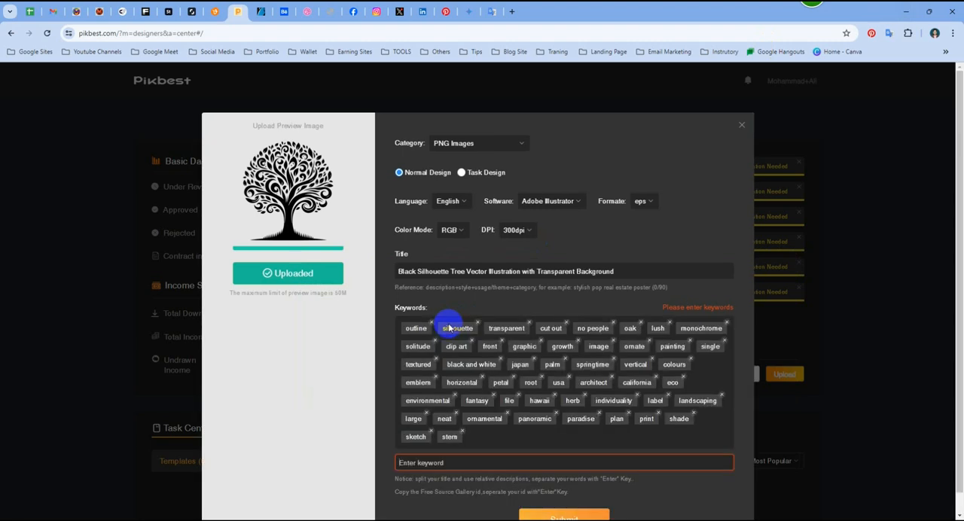
left_click(719, 491)
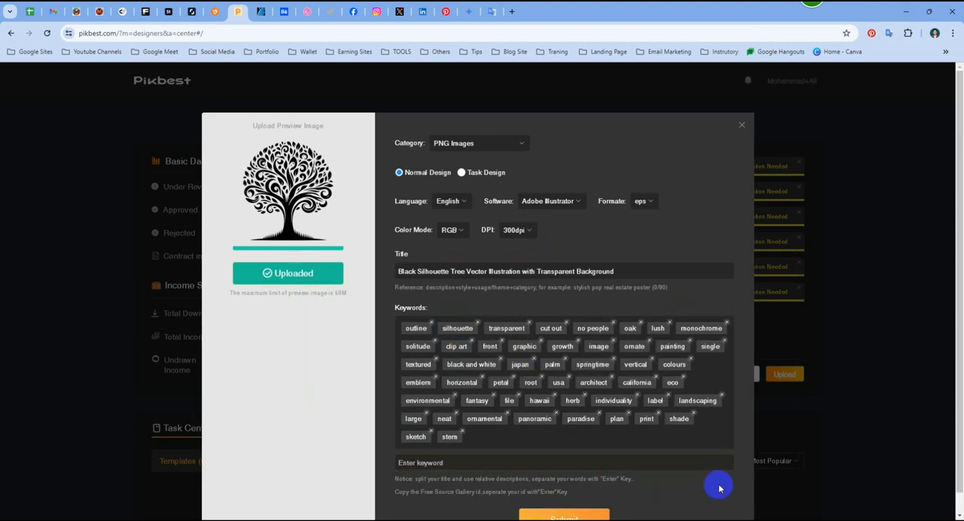
scroll(607, 241, "down", 1)
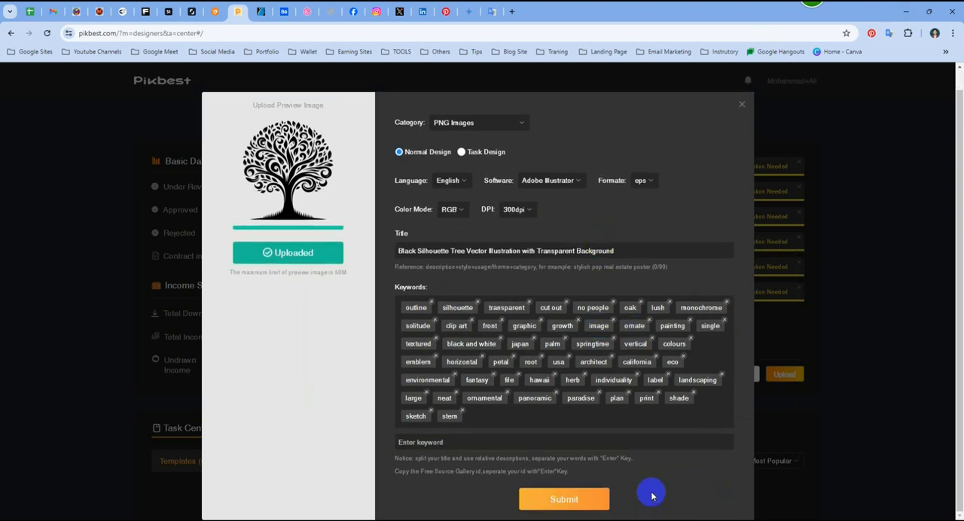
left_click(556, 501)
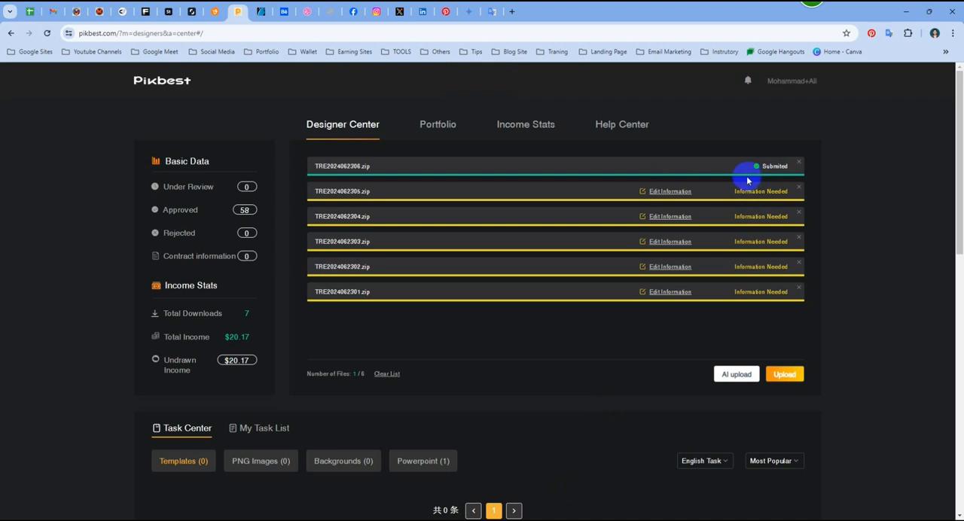
- Edit the information of TRE2024062305.zip, setting the category to PNG Images, the type to Normal Design and the language to English
left_click(662, 194)
left_click(484, 139)
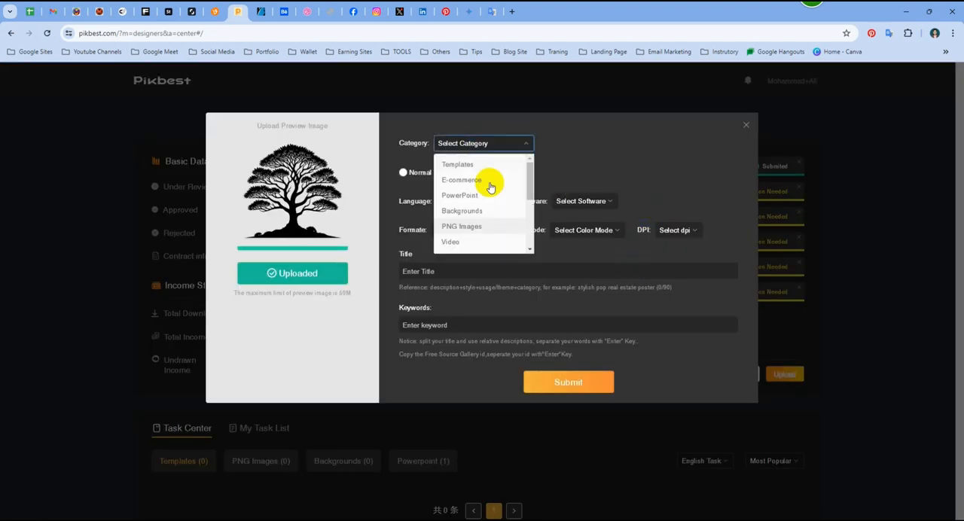
left_click(473, 225)
left_click(431, 182)
left_click(469, 201)
left_click(477, 217)
- Set the file's software to Adobe Illustrator, format to eps, color mode to RGB and resolution to 300dpi
left_click(555, 202)
left_click(560, 238)
left_click(666, 204)
left_click(669, 240)
left_click(473, 231)
left_click(482, 249)
left_click(536, 231)
left_click(523, 283)
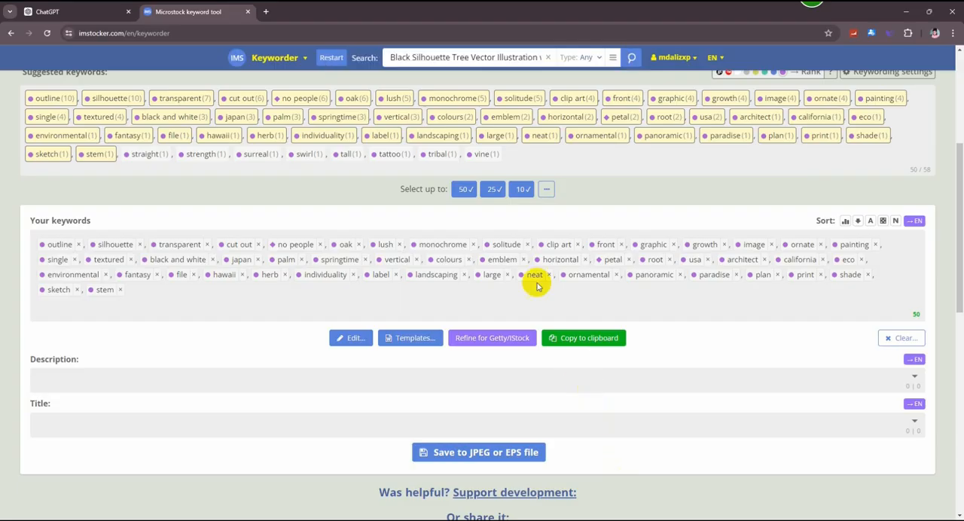
- Copy ChatGPT's second title, "Editable Black Tree Silhouette Vector on Transparent Background", into the Pikbest file's title
left_click(76, 12)
left_click_drag(631, 182, 397, 180)
key("ctrl+c")
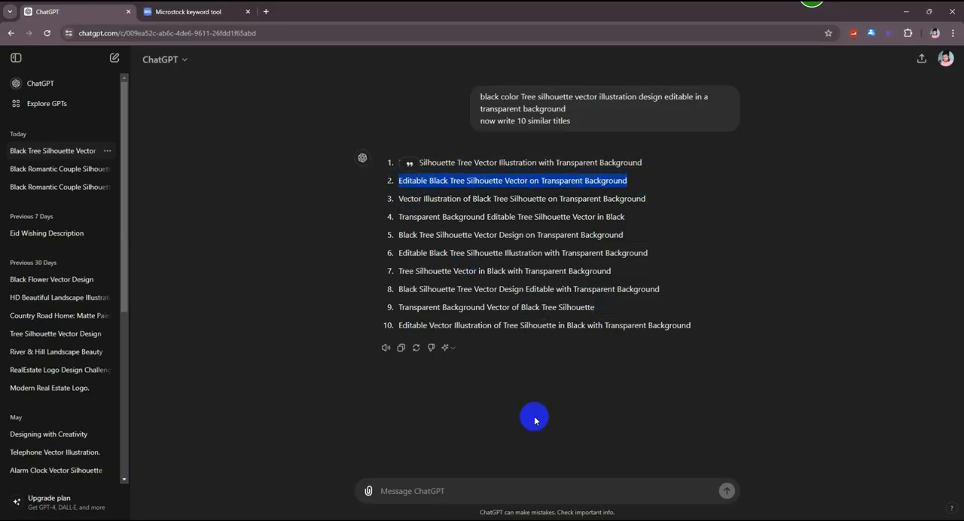
left_click(905, 11)
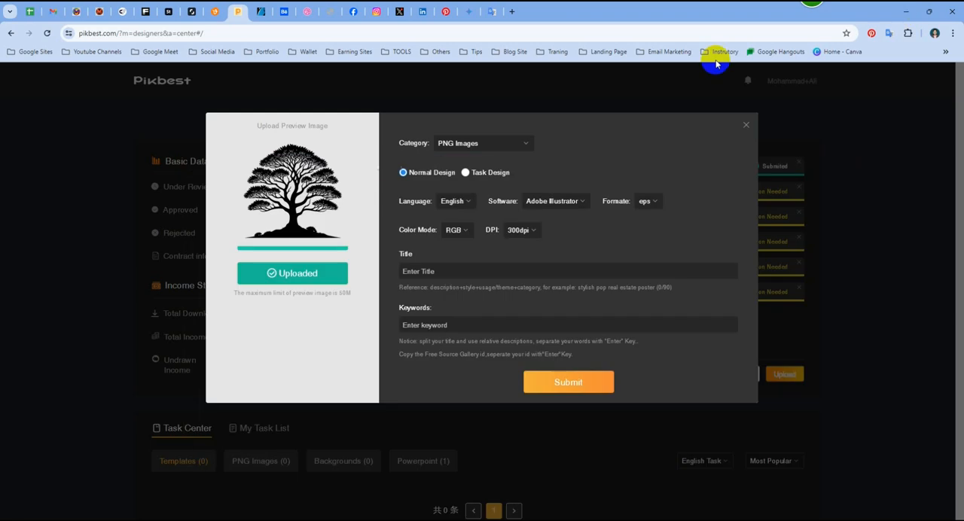
left_click(507, 268)
key("ctrl+v")
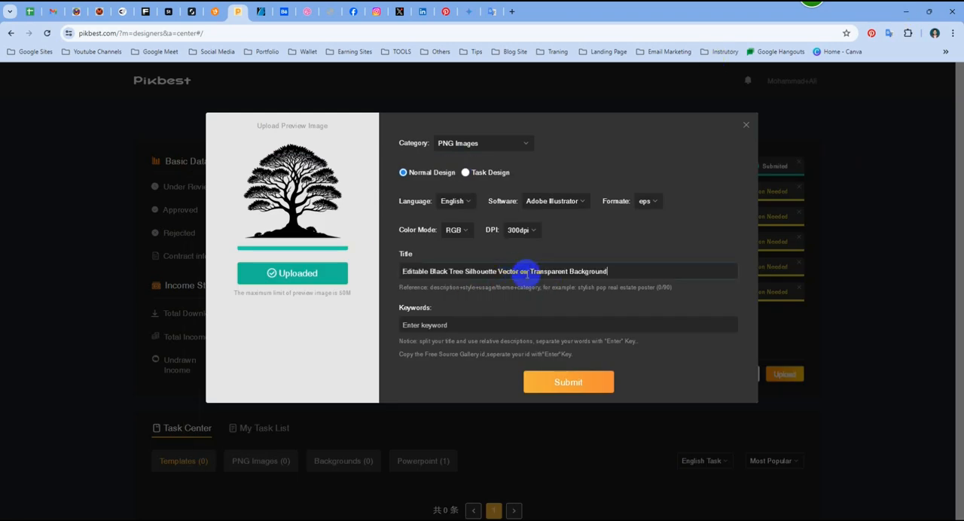
- Restart the ImStocker keyword tool and search for "Editable Black Tree Silhouette Vector on Transparent Background"
left_click(502, 318)
key("alt+Tab")
left_click(188, 10)
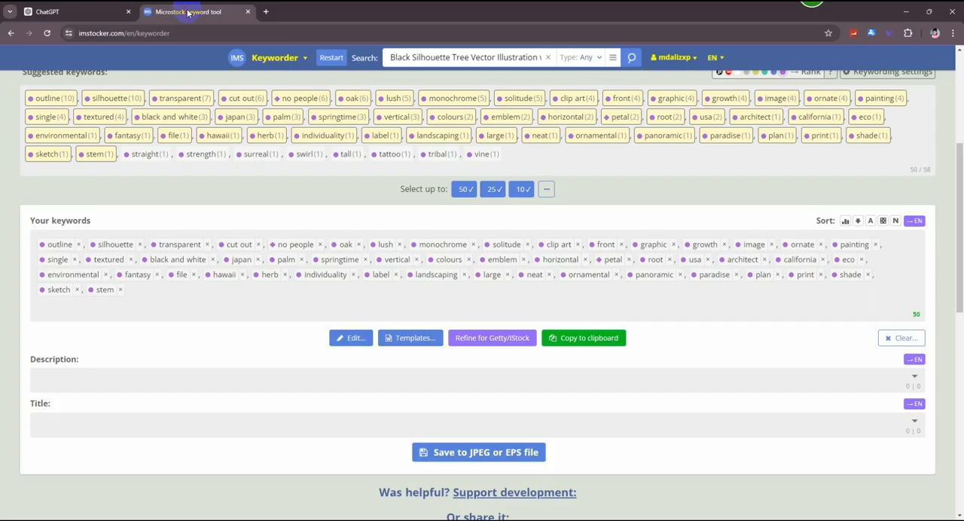
scroll(535, 325, "up", 3)
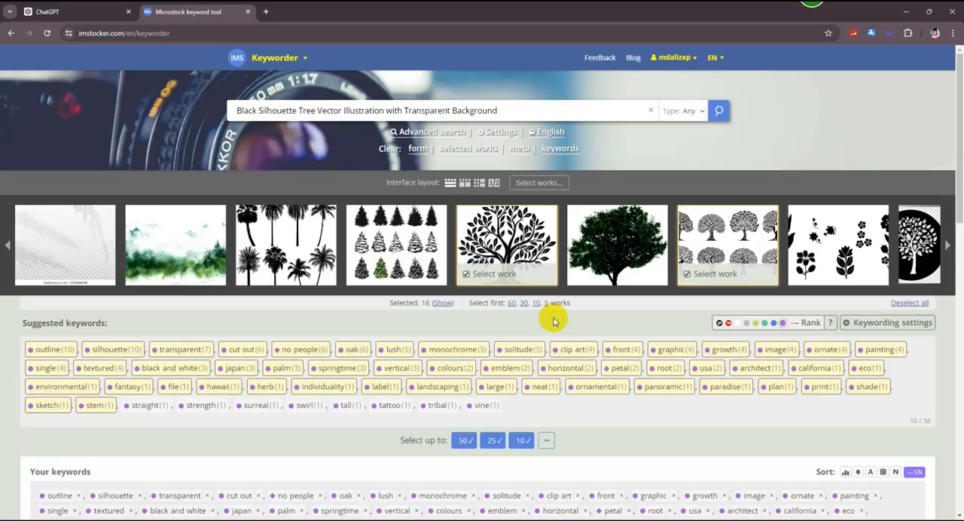
scroll(476, 337, "down", 3)
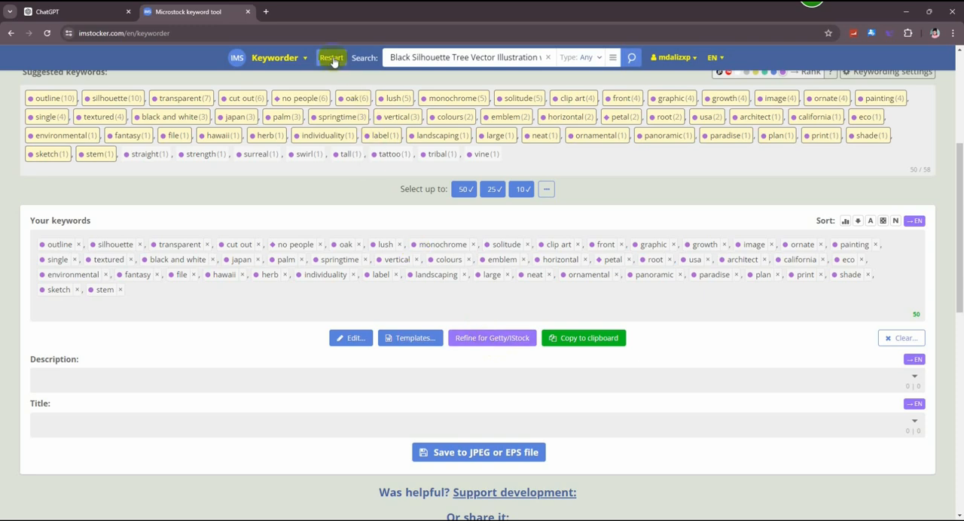
left_click(331, 58)
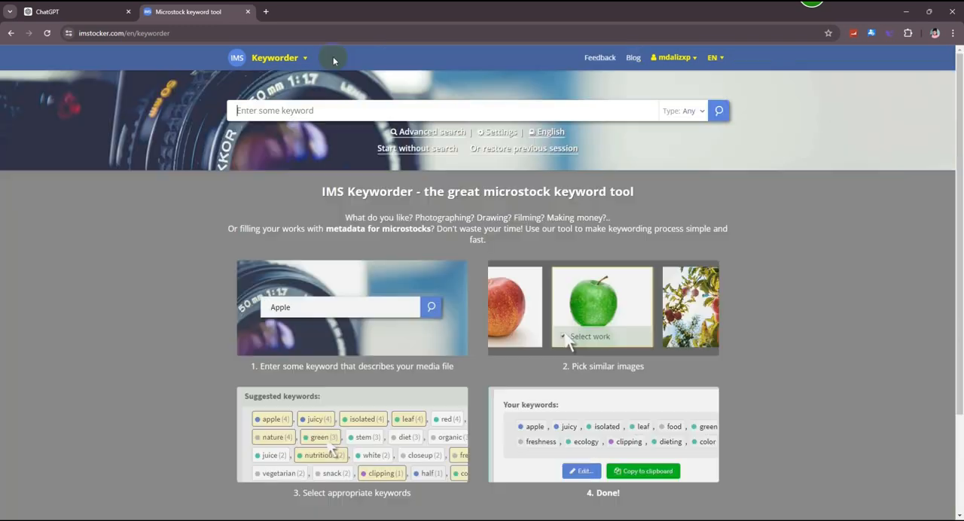
left_click(336, 110)
key("ctrl+v")
key("Return")
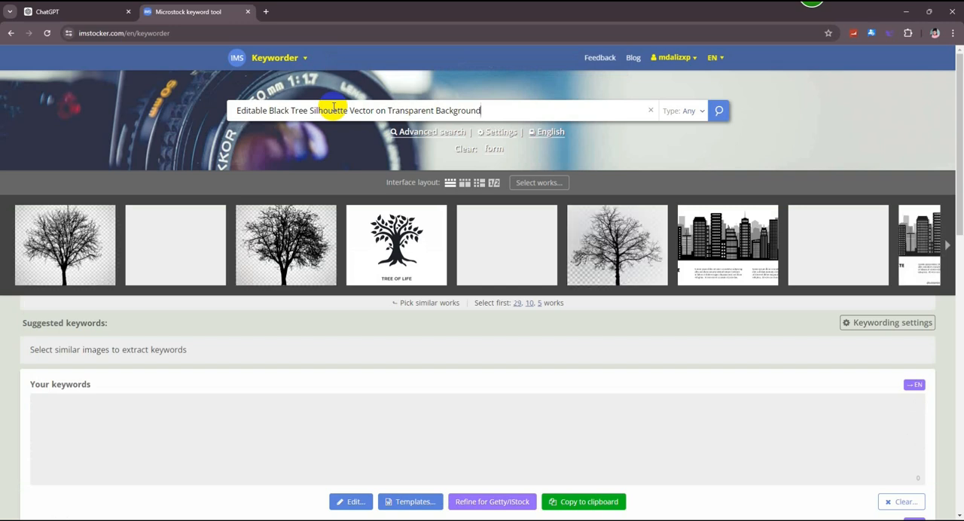
- Select the first four similar works, the bare tree on a transparent background and the tree with three variants
left_click(89, 244)
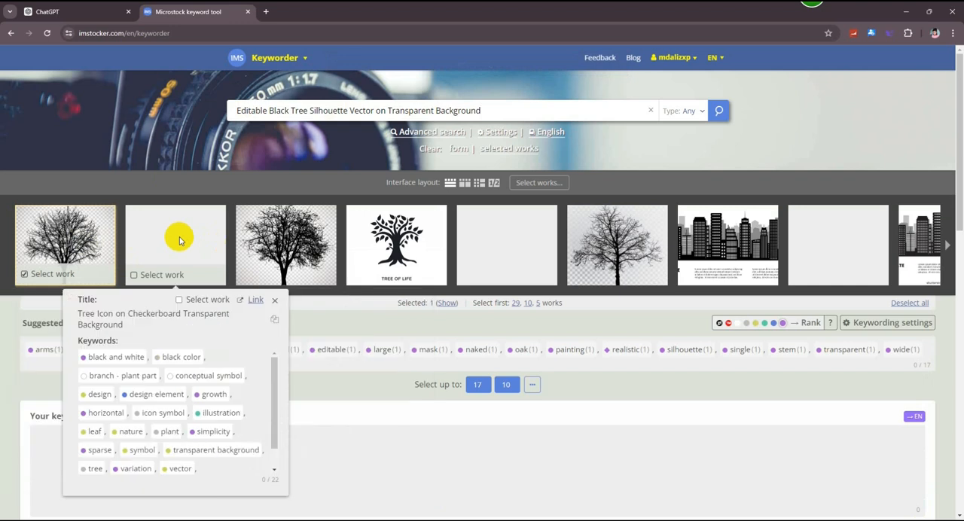
left_click(179, 240)
left_click(286, 241)
left_click(387, 244)
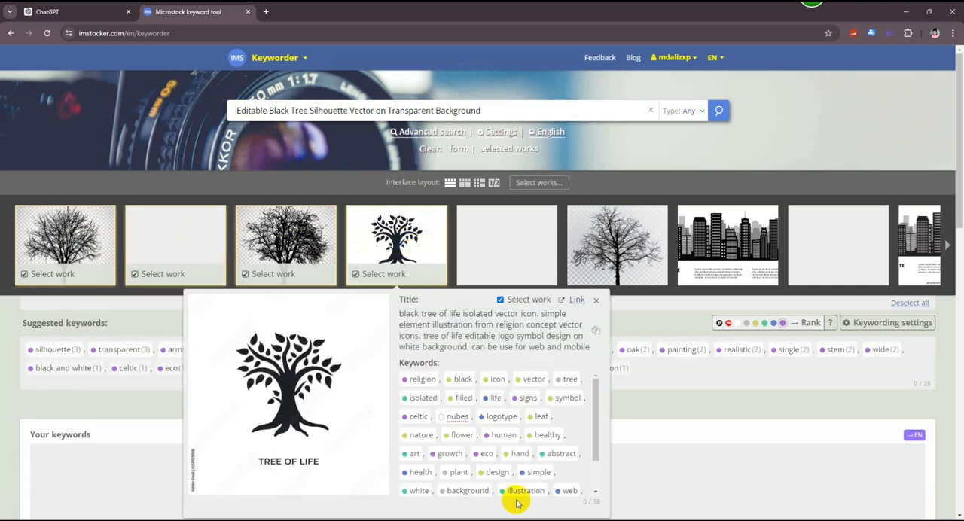
left_click(636, 256)
left_click(842, 245)
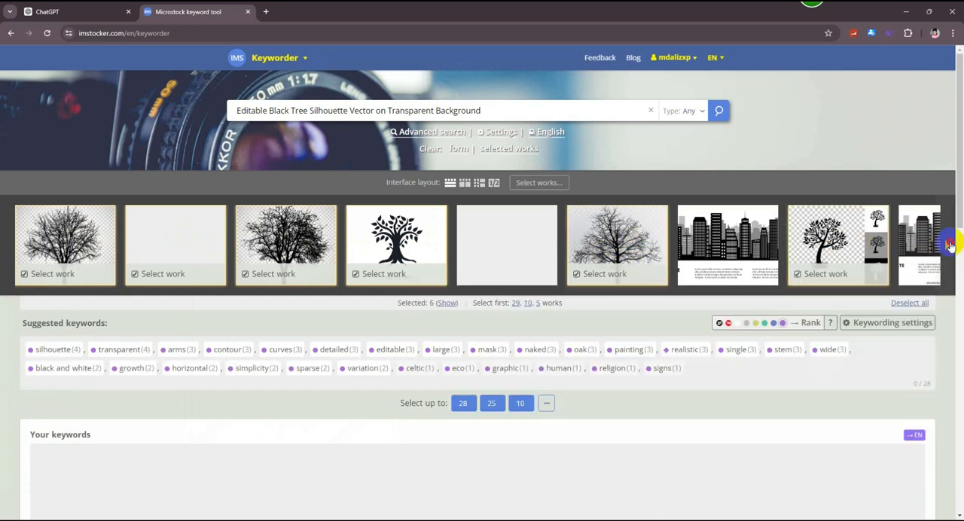
- Add the green cartoon tree and the sheet of vintage tree drawings from the further results to the selected works
left_click(949, 245)
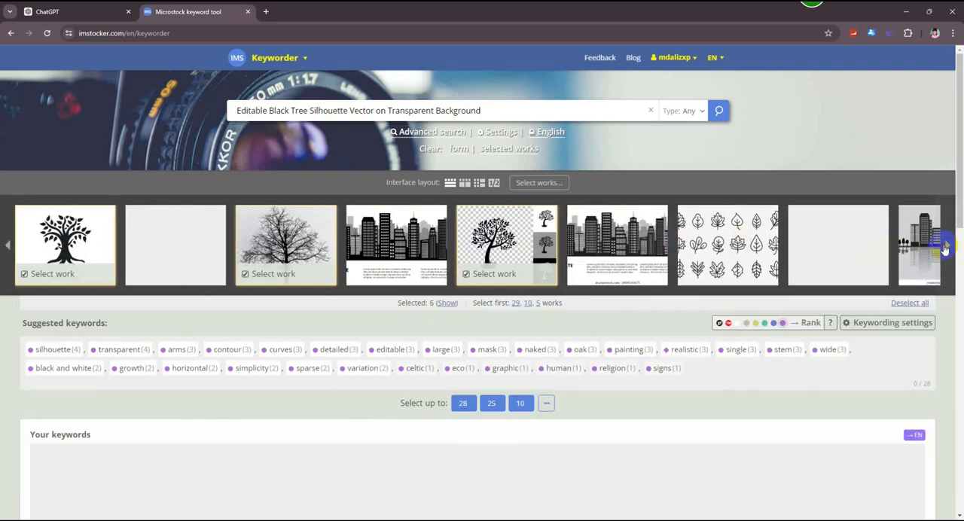
left_click(946, 247)
left_click(948, 248)
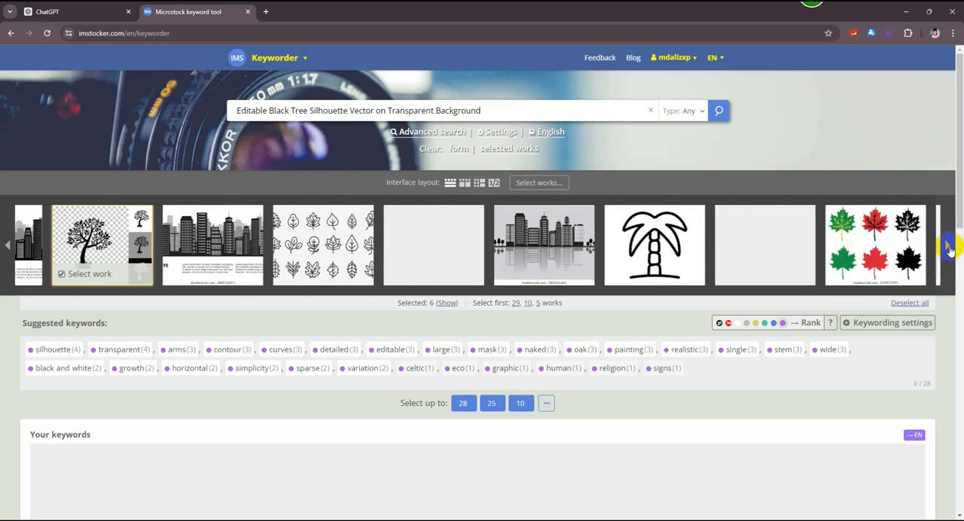
left_click(948, 249)
left_click(948, 248)
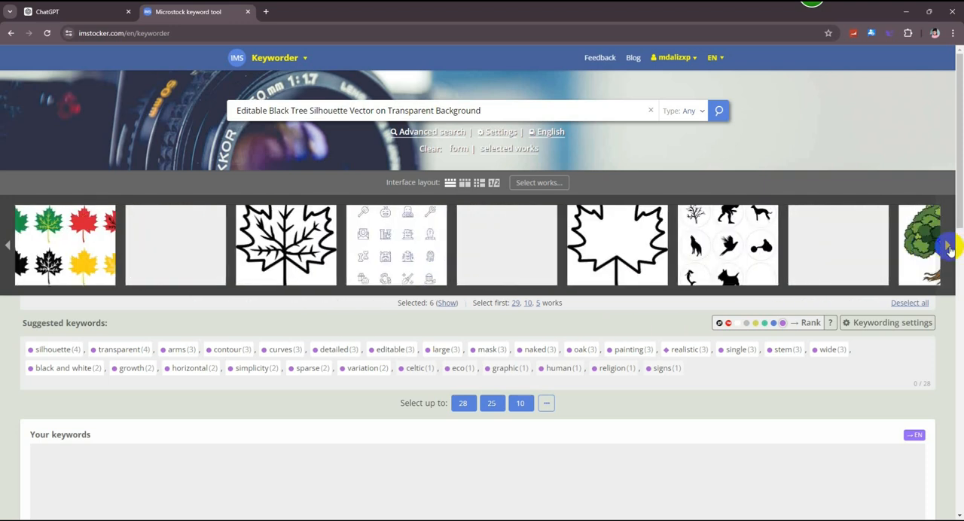
left_click(948, 249)
left_click(949, 248)
left_click(527, 241)
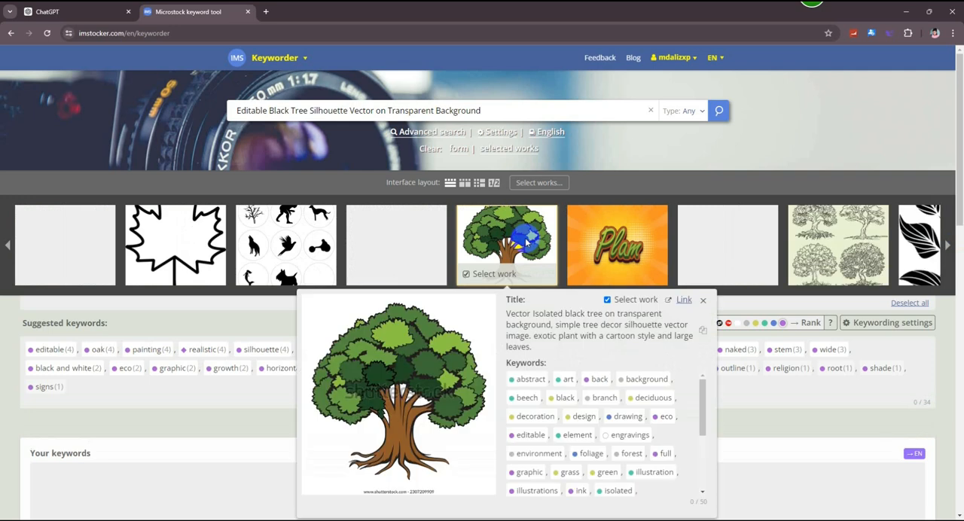
left_click(858, 234)
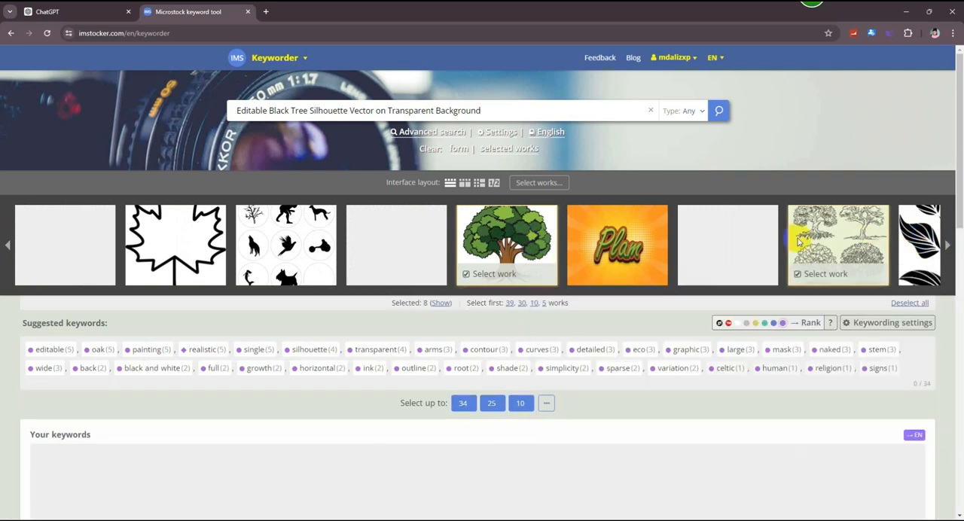
- Select the flame-like tree, the two bare tree silhouettes, the palm trees and the two blank thumbnails beside the flame-like tree
left_click(947, 247)
left_click(947, 247)
left_click(550, 242)
left_click(843, 237)
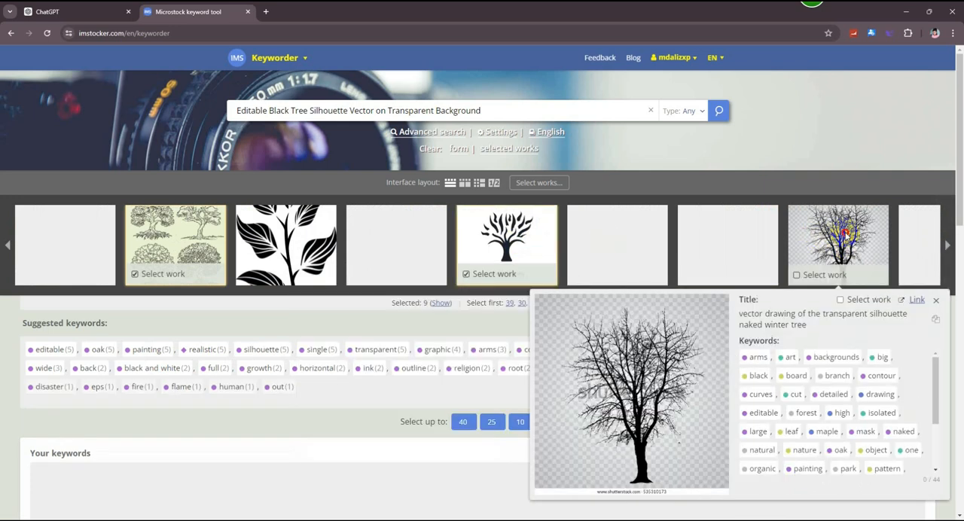
left_click(947, 246)
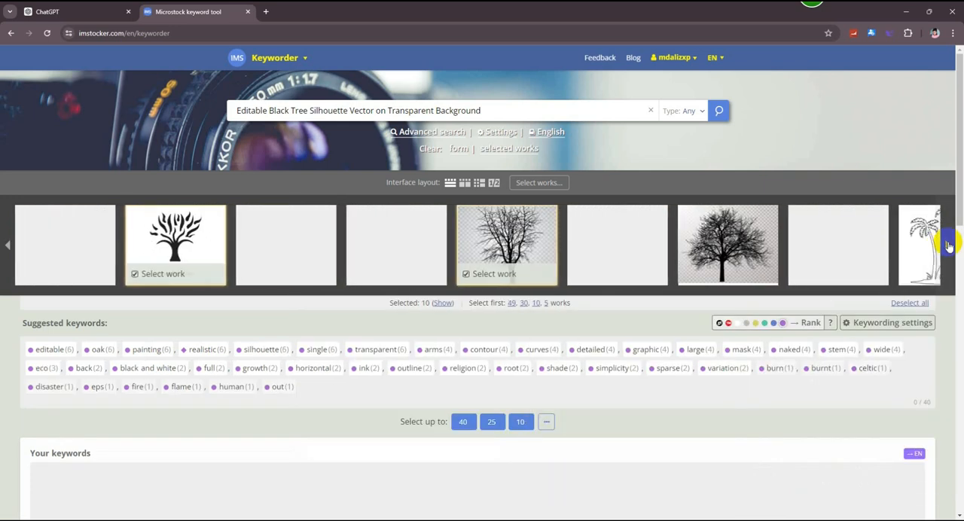
left_click(727, 241)
left_click(917, 238)
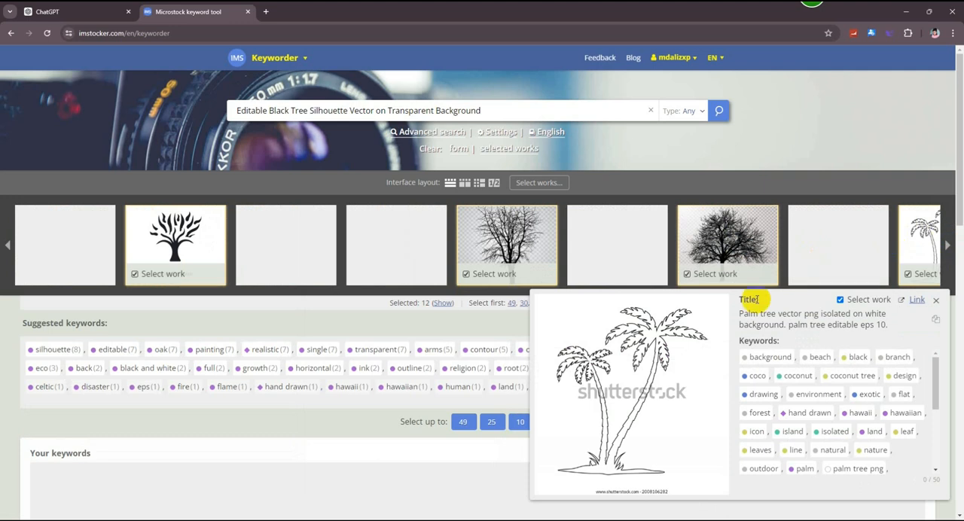
left_click(388, 247)
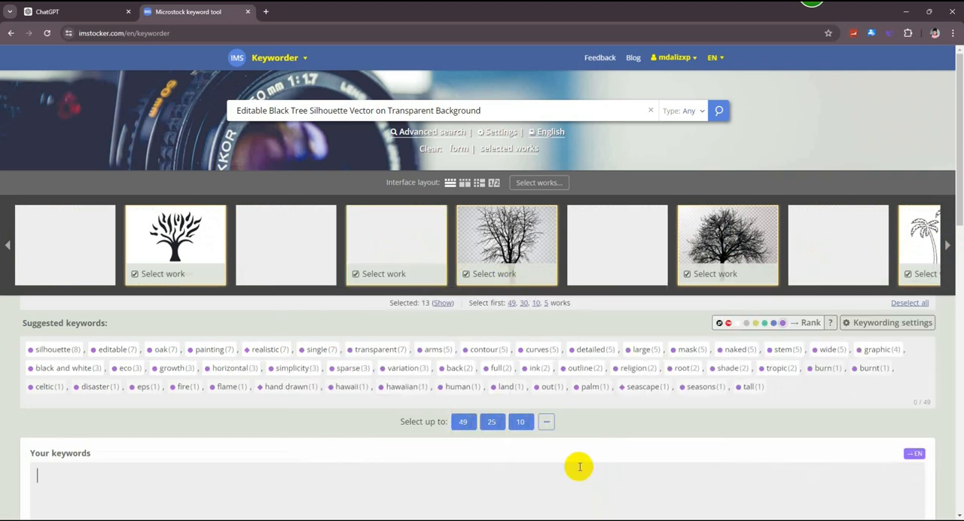
left_click(293, 256)
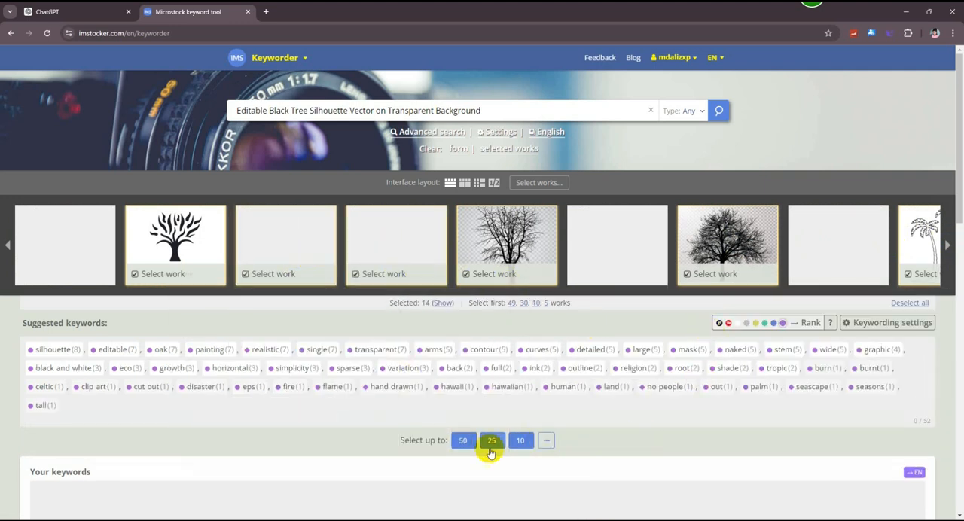
- Select up to 50 of the suggested keywords and copy them to the clipboard
left_click(465, 441)
scroll(647, 436, "down", 3)
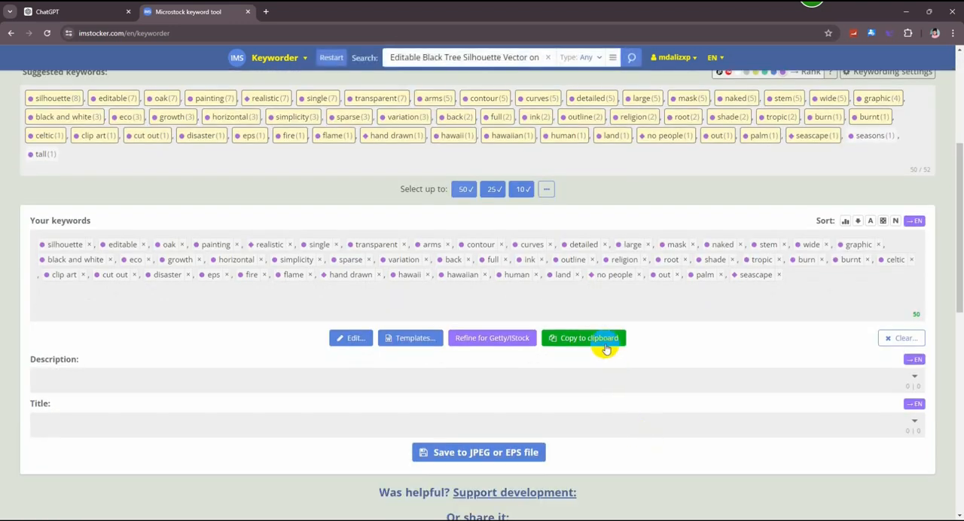
left_click(602, 340)
- Switch to Pikbest, paste the copied keywords into the file's details as separate tags and submit the file
left_click(905, 11)
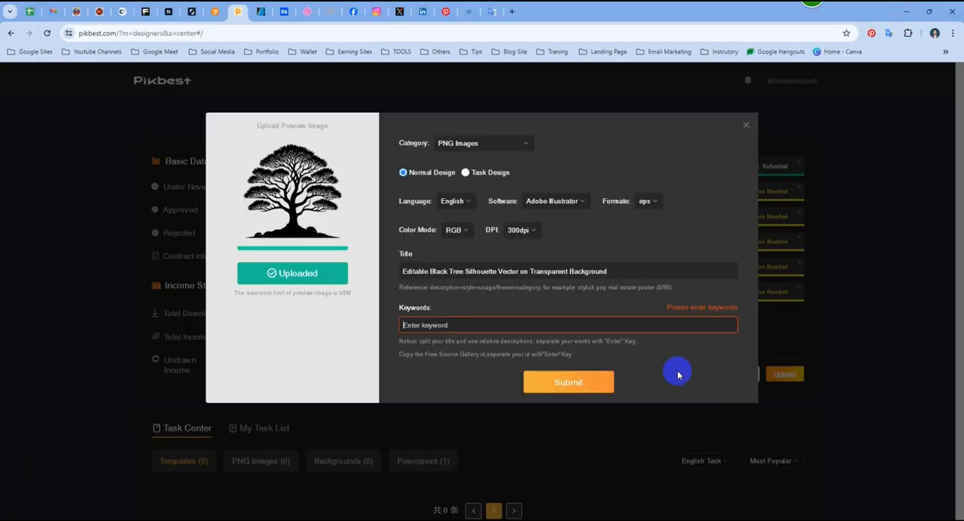
left_click(516, 325)
key("ctrl+v")
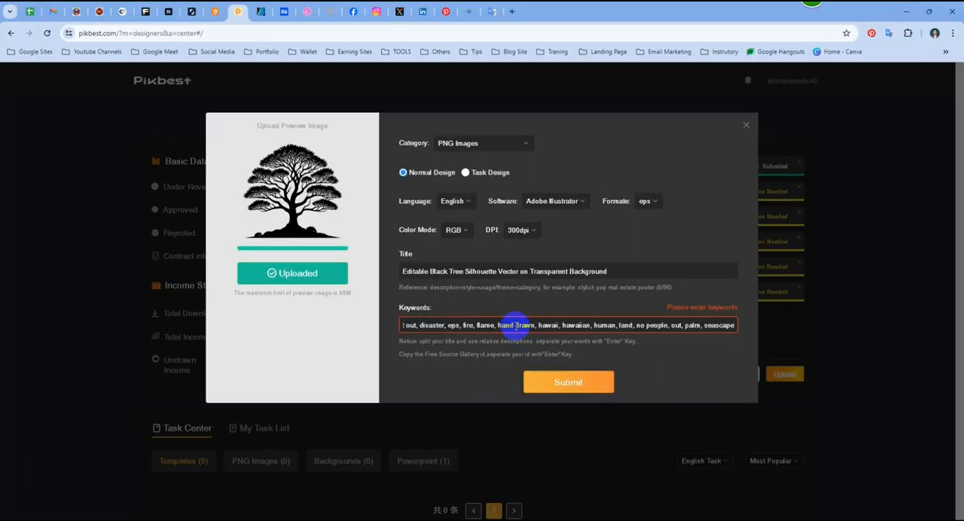
key("Return")
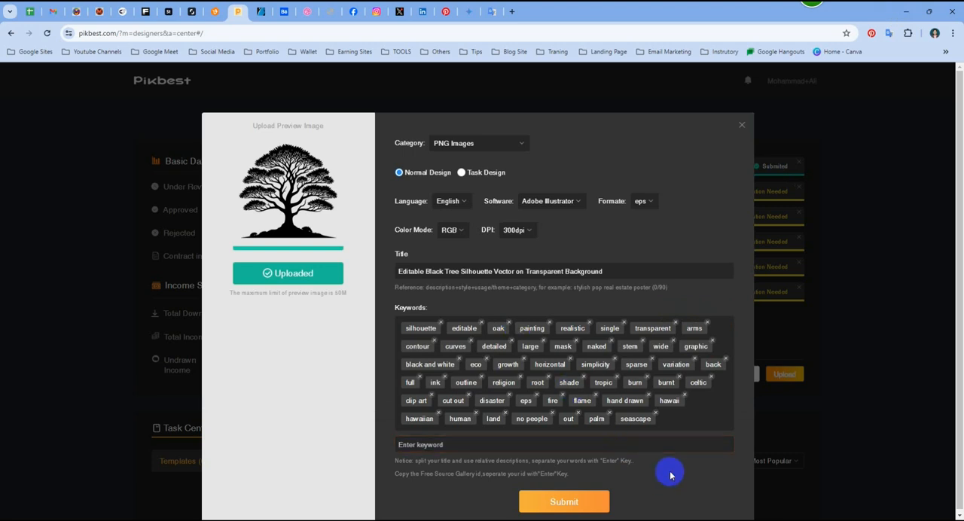
left_click(571, 500)
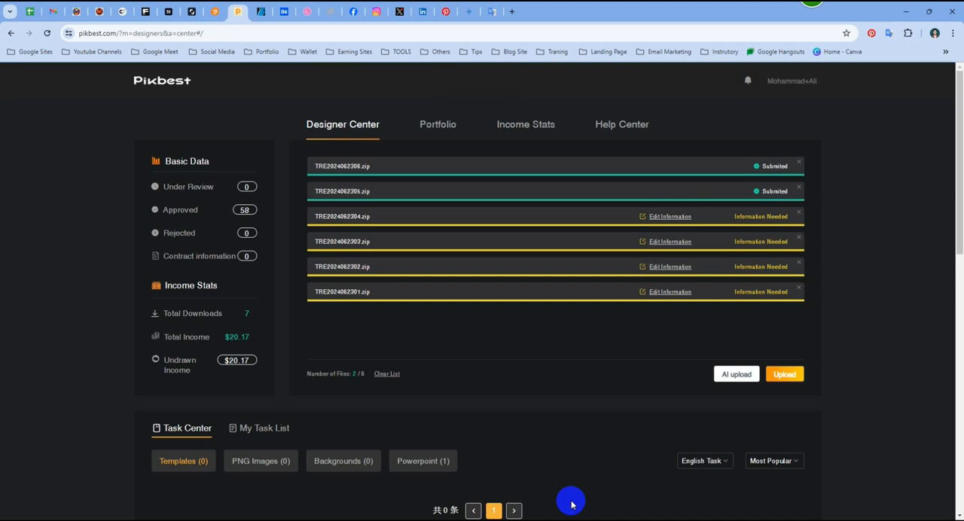
- Edit the information of TRE2024062304.zip, setting the category to PNG Images, the type to Normal Design and the language to English
left_click(668, 216)
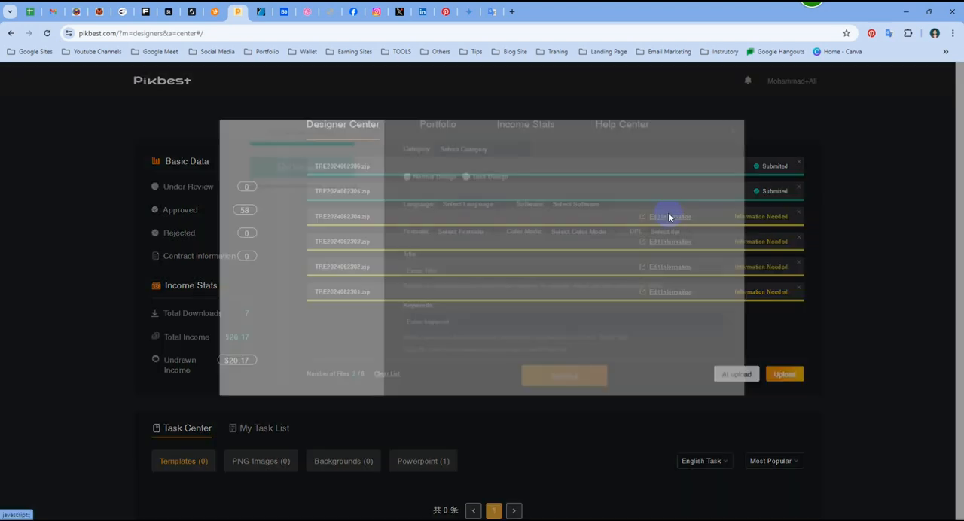
left_click(493, 145)
left_click(474, 229)
left_click(420, 174)
left_click(481, 210)
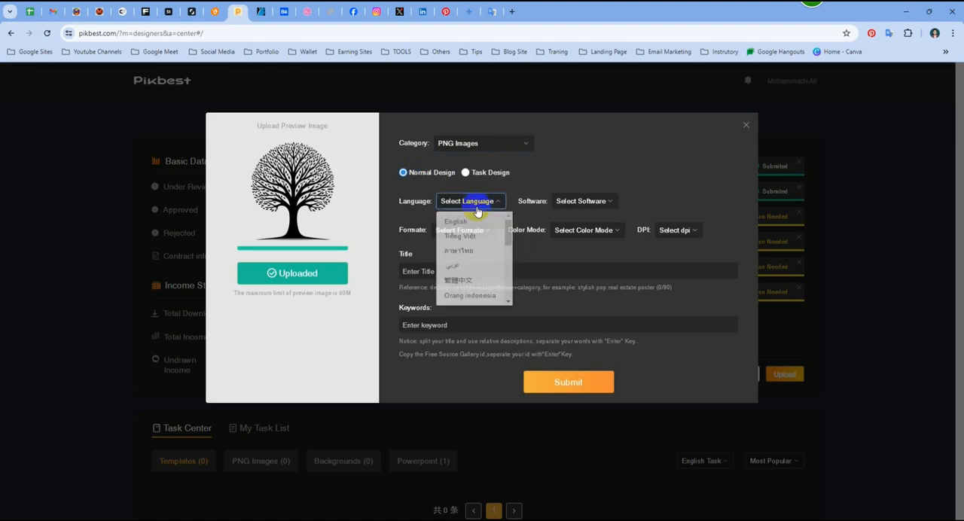
left_click(474, 219)
- Set the file's software to Adobe Illustrator, format to eps, color mode to RGB and resolution to 300dpi
left_click(566, 208)
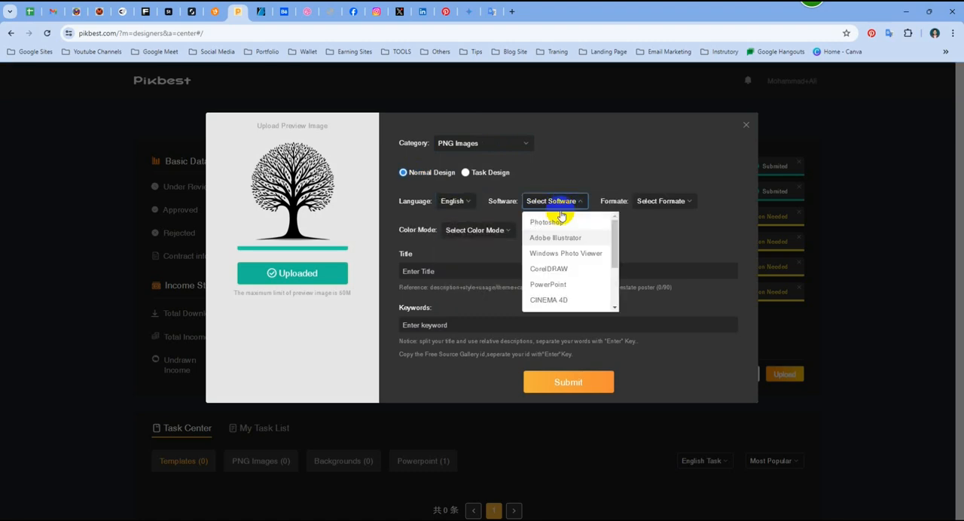
left_click(563, 239)
left_click(670, 205)
left_click(646, 243)
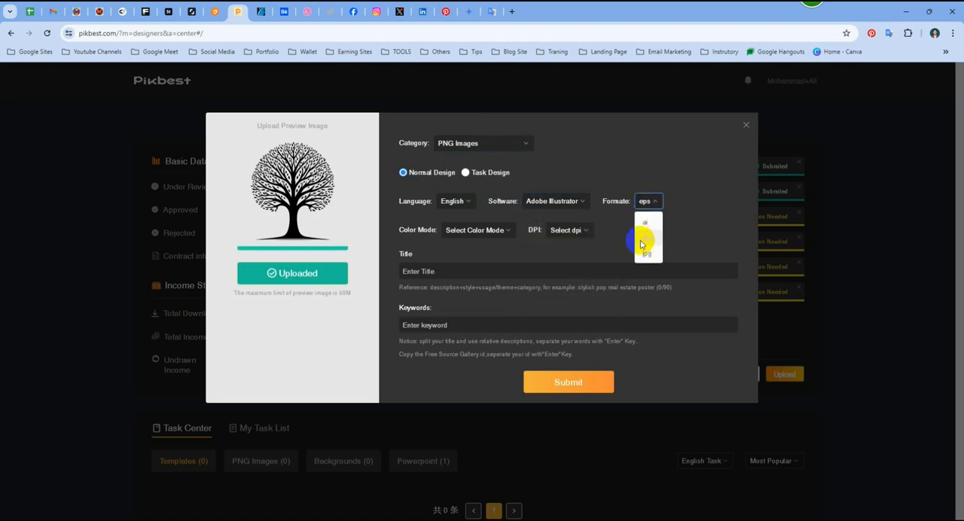
left_click(509, 232)
left_click(457, 252)
left_click(553, 232)
left_click(521, 280)
- Copy ChatGPT's third title, "Vector Illustration of Black Tree Silhouette on Transparent Background", into the Pikbest file's title and clear it again
left_click(444, 268)
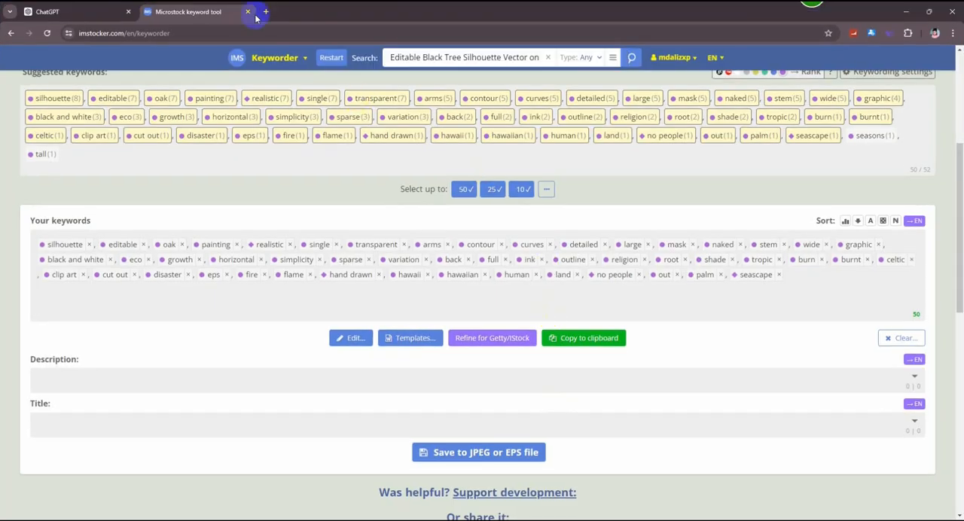
left_click(91, 12)
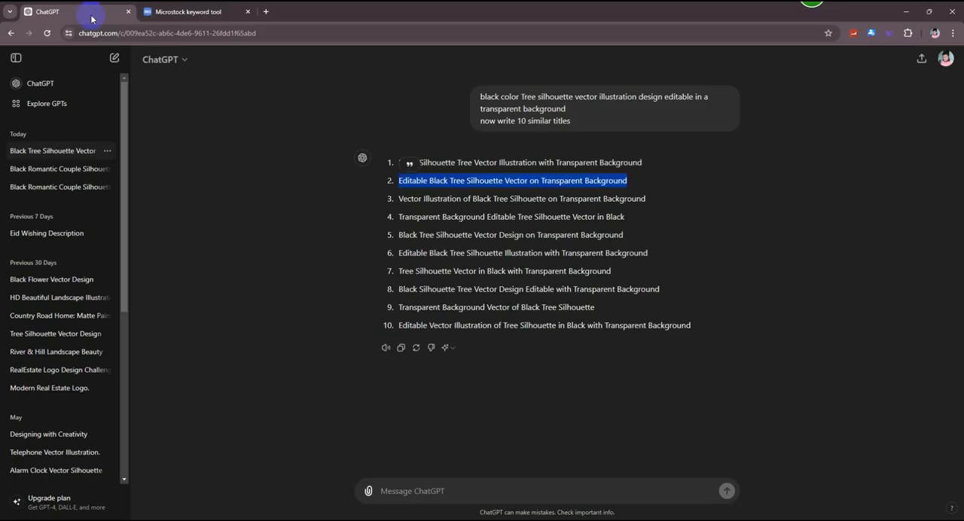
left_click_drag(645, 199, 398, 198)
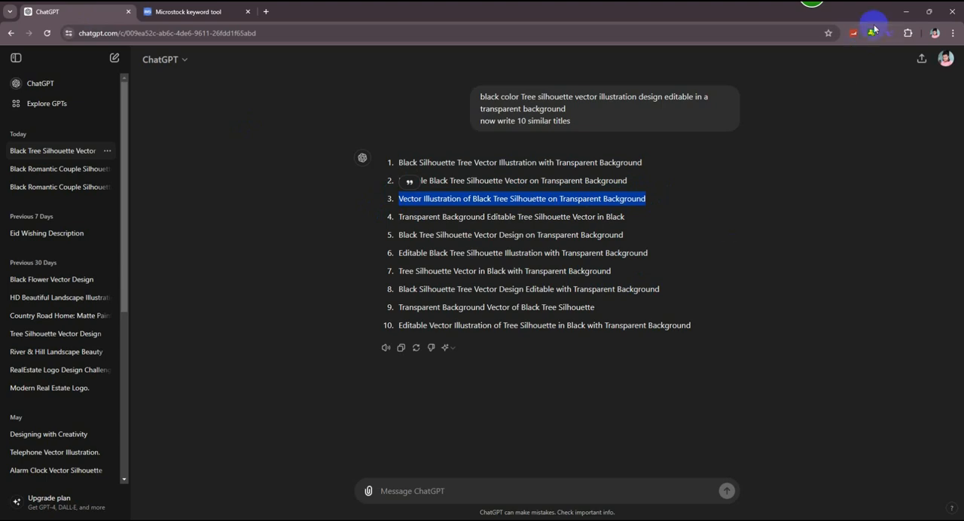
left_click(904, 13)
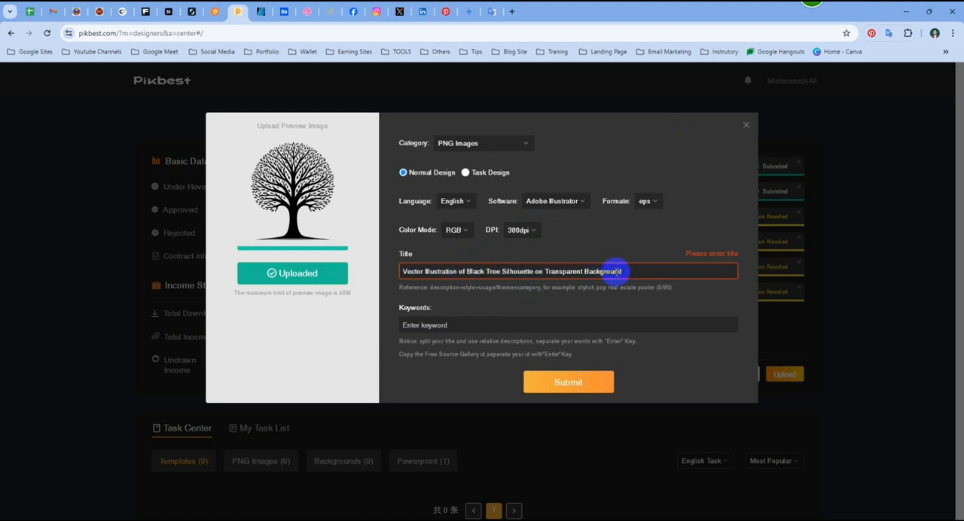
left_click_drag(616, 273, 387, 276)
key("BackSpace")
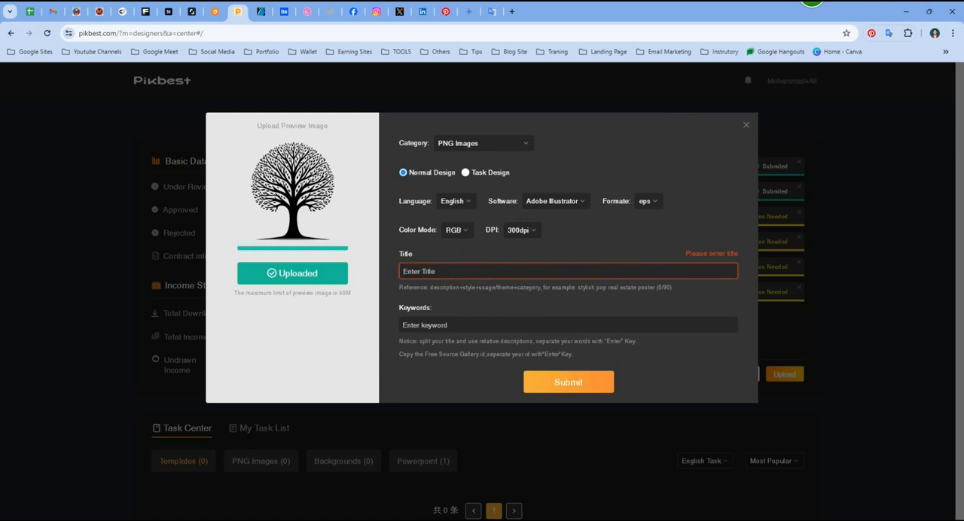
- Copy ChatGPT's second title, "Editable Black Tree Silhouette Vector on Transparent Background", into the title of the open Pikbest file
left_click(627, 519)
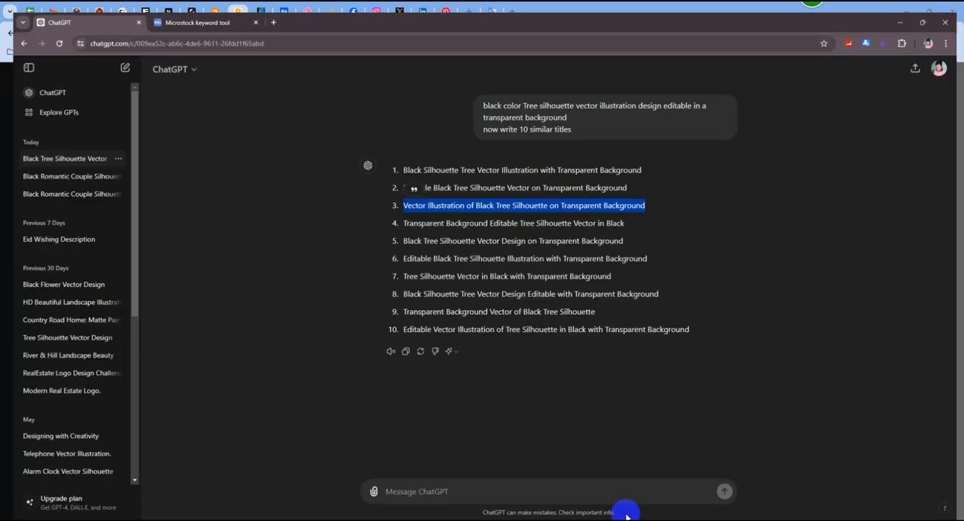
left_click(631, 182)
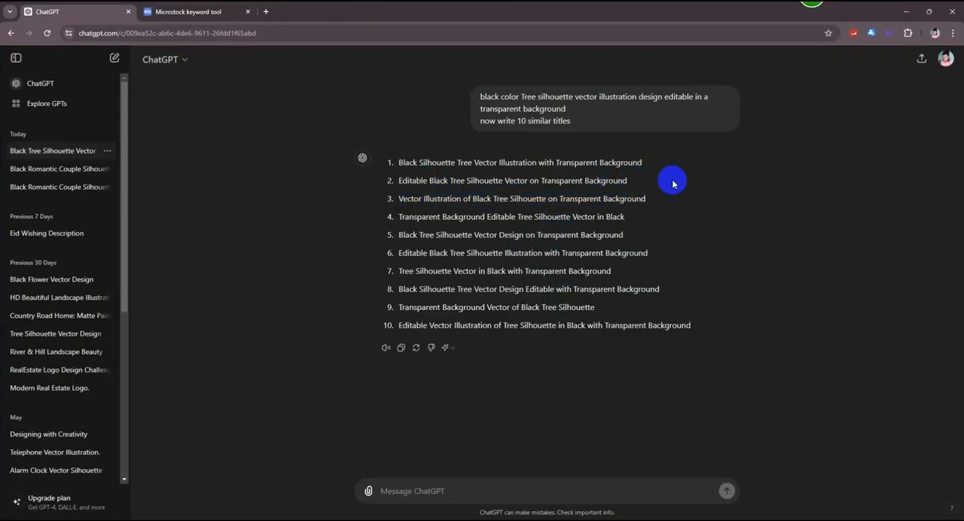
left_click_drag(626, 181, 433, 179)
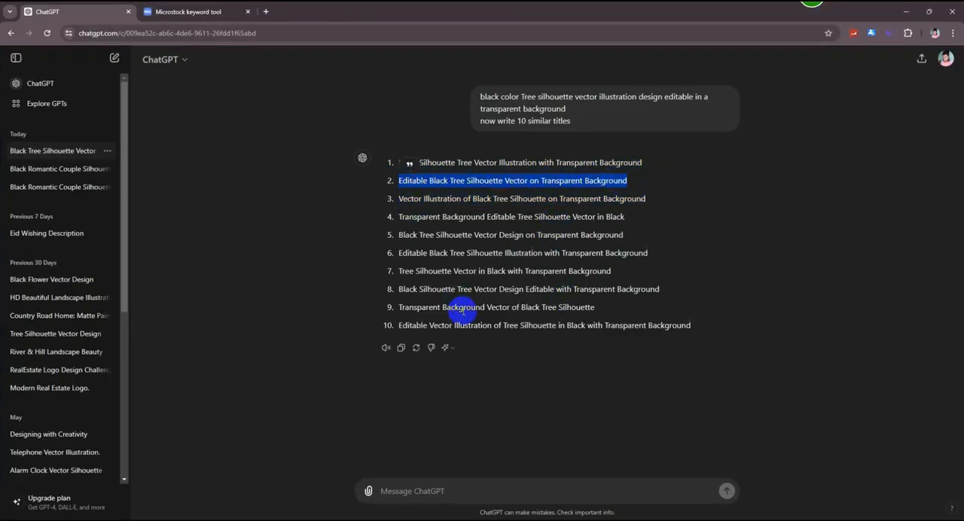
left_click(906, 12)
left_click(476, 271)
type("Editable Black Tree Silhouette Vector on Transparent Background")
- Copy the 50 selected keywords from ImStocker, add them as separate tags to the Pikbest file and save its information
key("alt+Tab")
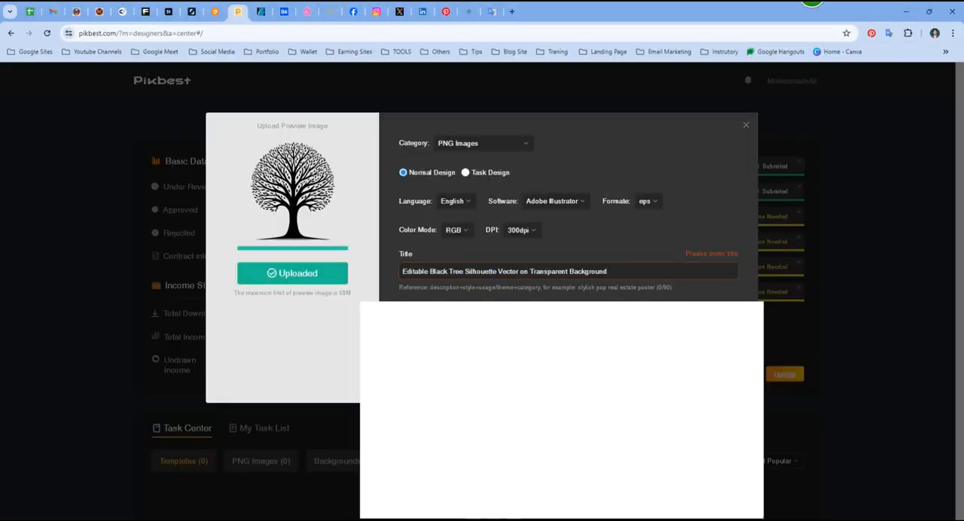
left_click(203, 9)
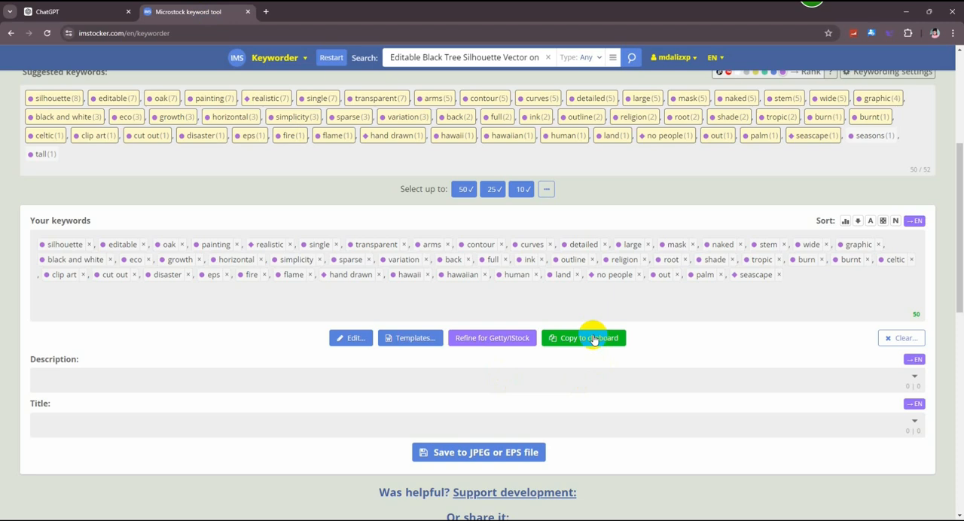
left_click(589, 338)
left_click(906, 12)
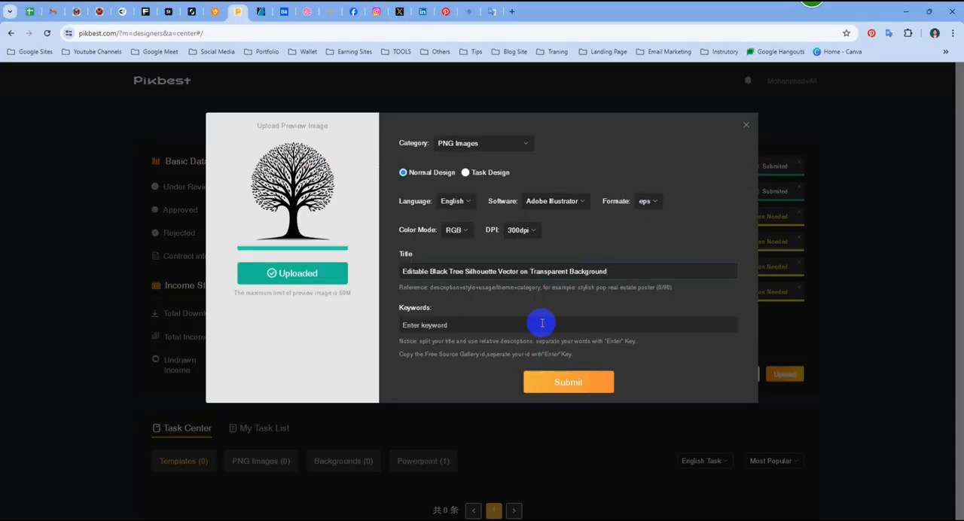
left_click(594, 328)
key("ctrl+v")
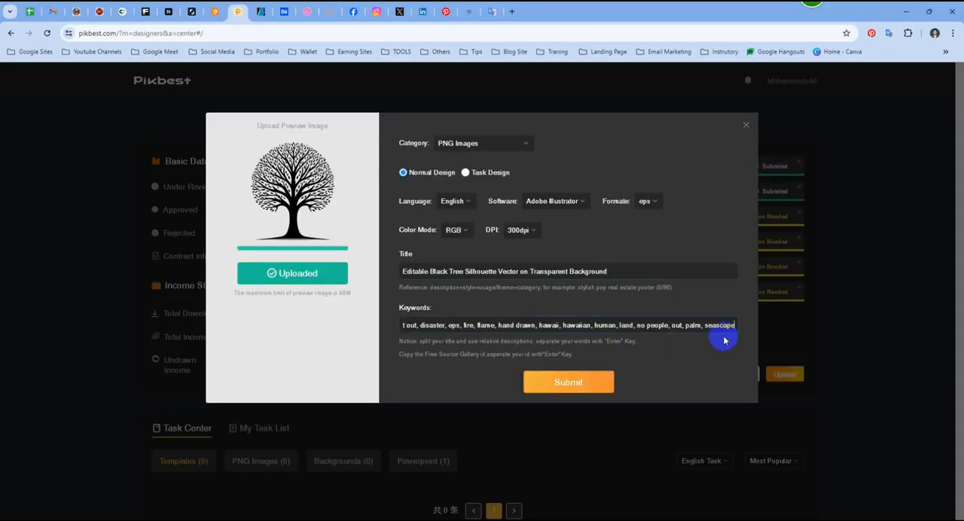
key("Return")
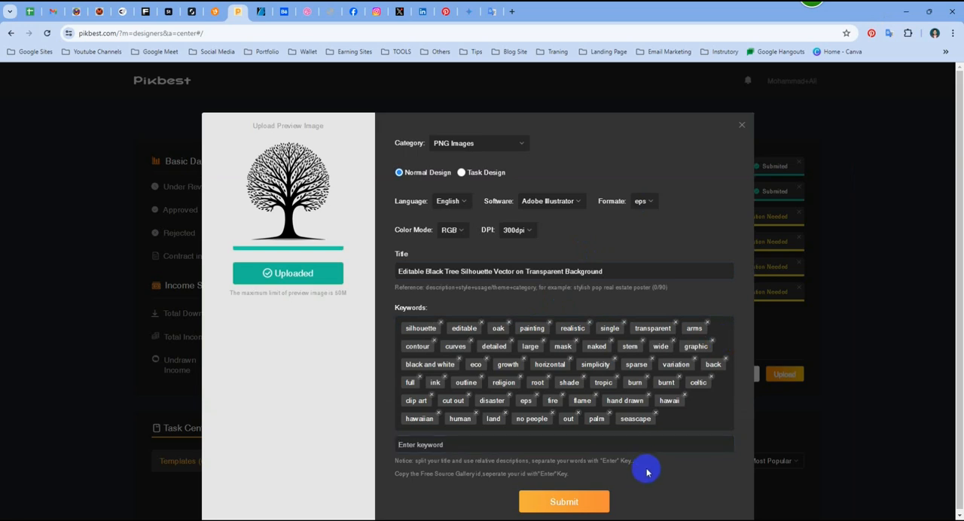
left_click(580, 500)
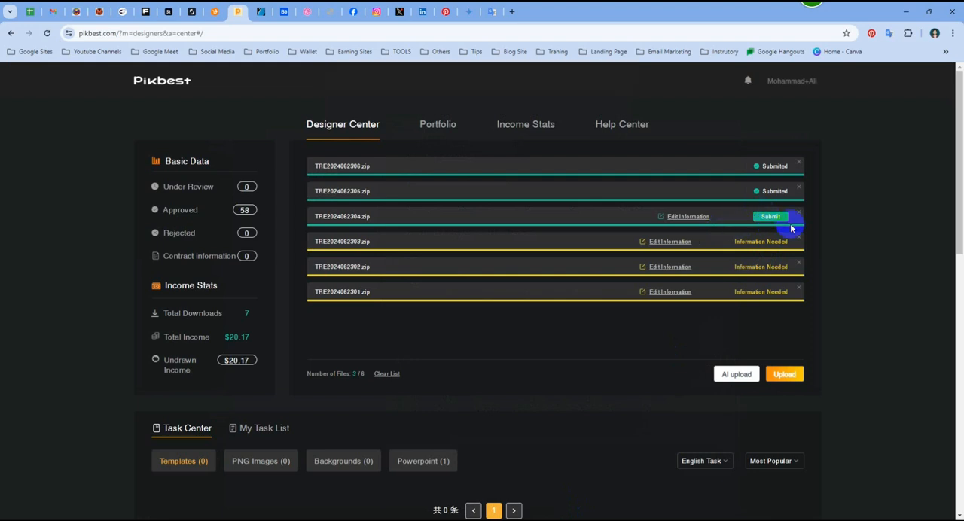
- Reopen the information of TRE2024062304.zip and set the category to PNG Images, the type to Normal Design and the language to English
left_click(676, 219)
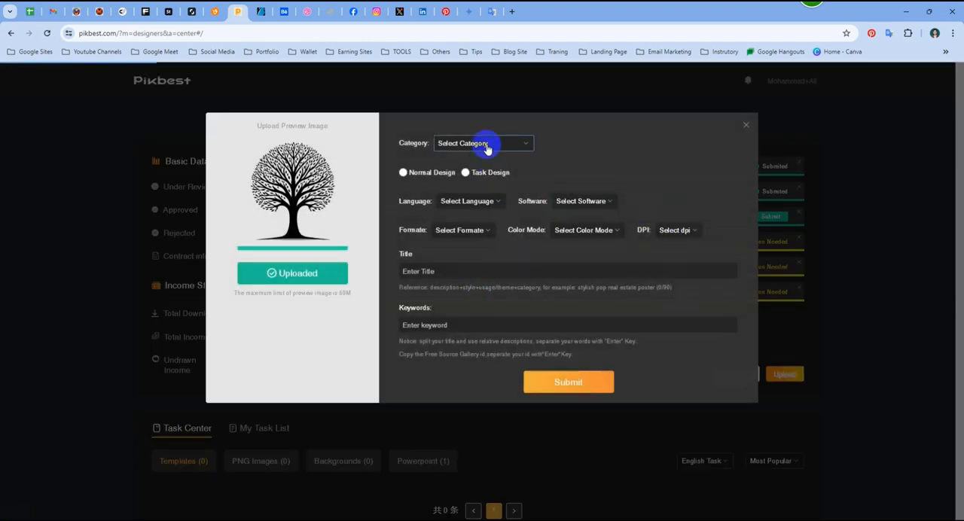
left_click(486, 143)
left_click(470, 226)
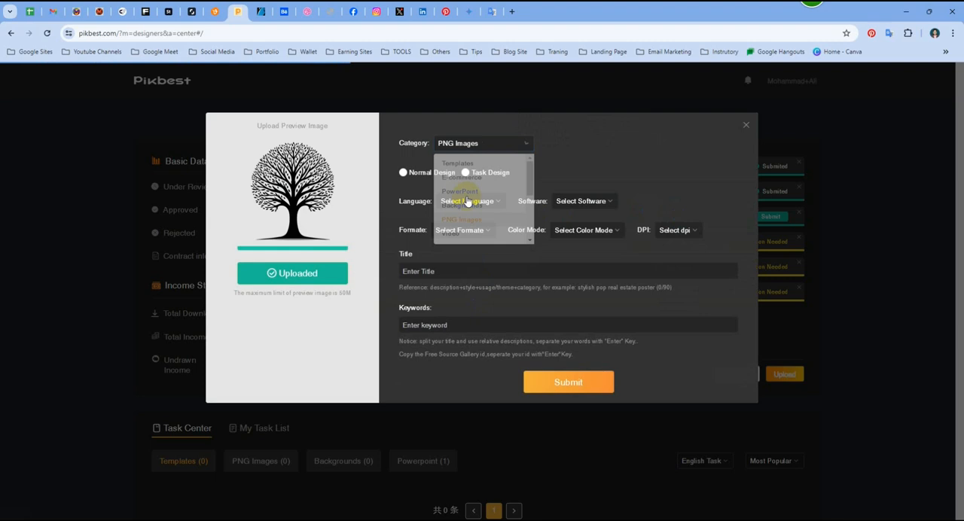
left_click(438, 174)
left_click(467, 201)
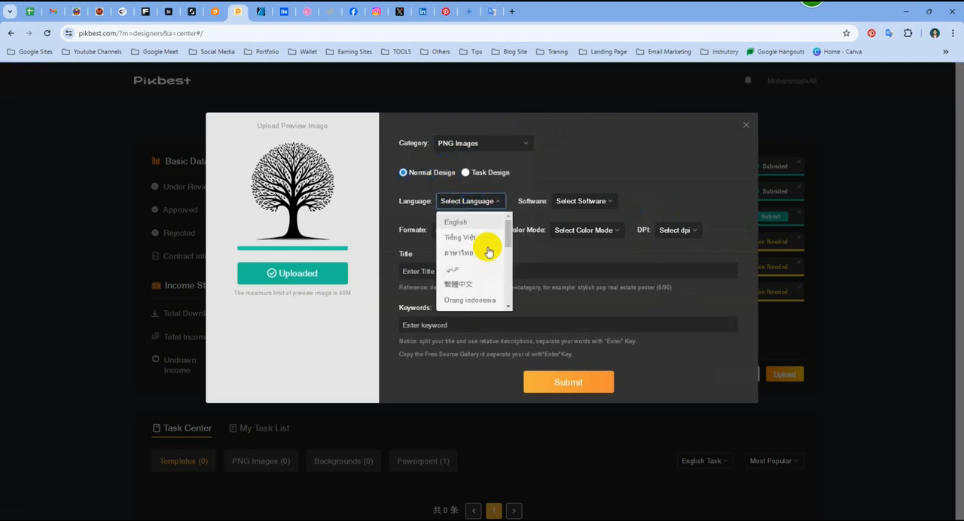
left_click(473, 219)
- Set the software to Adobe Illustrator, the format to eps, the color mode to RGB and the resolution to 300dpi
left_click(568, 210)
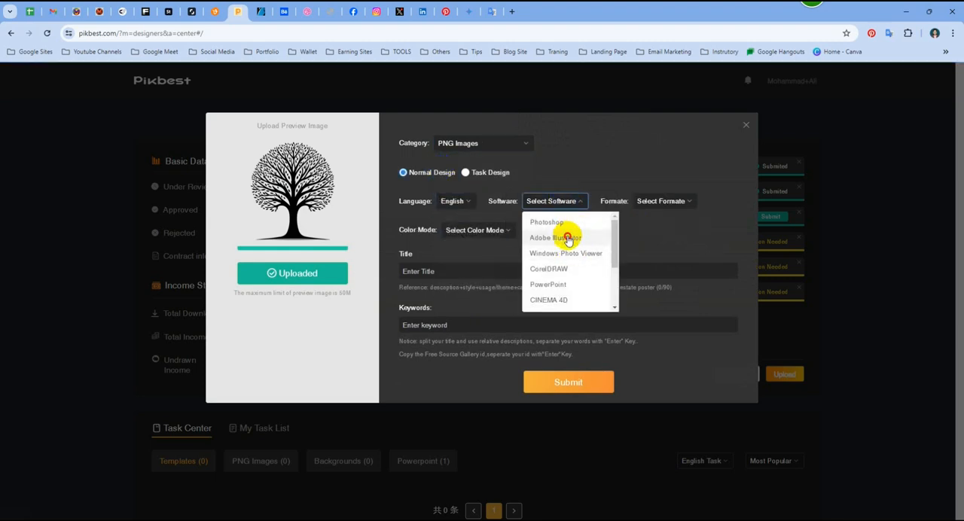
left_click(567, 239)
left_click(663, 201)
left_click(659, 241)
left_click(477, 232)
left_click(484, 264)
left_click(537, 232)
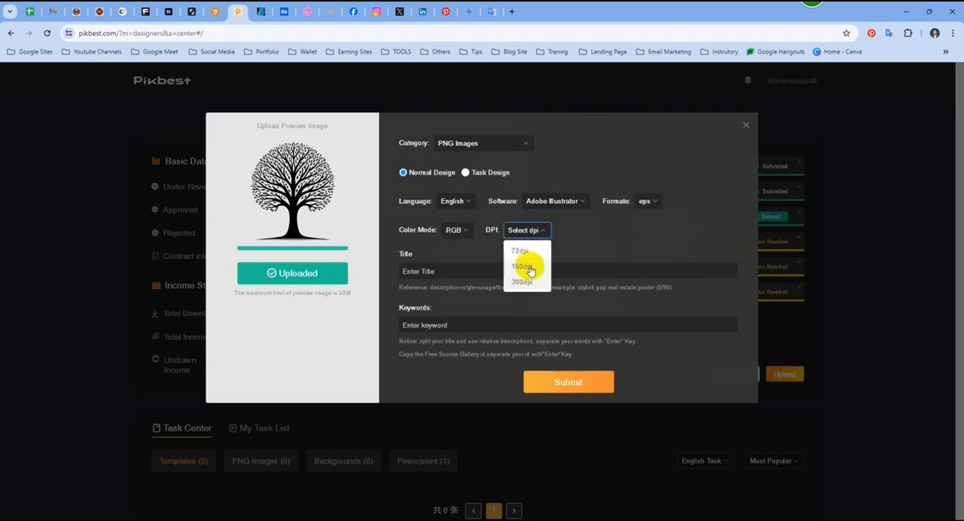
left_click(522, 283)
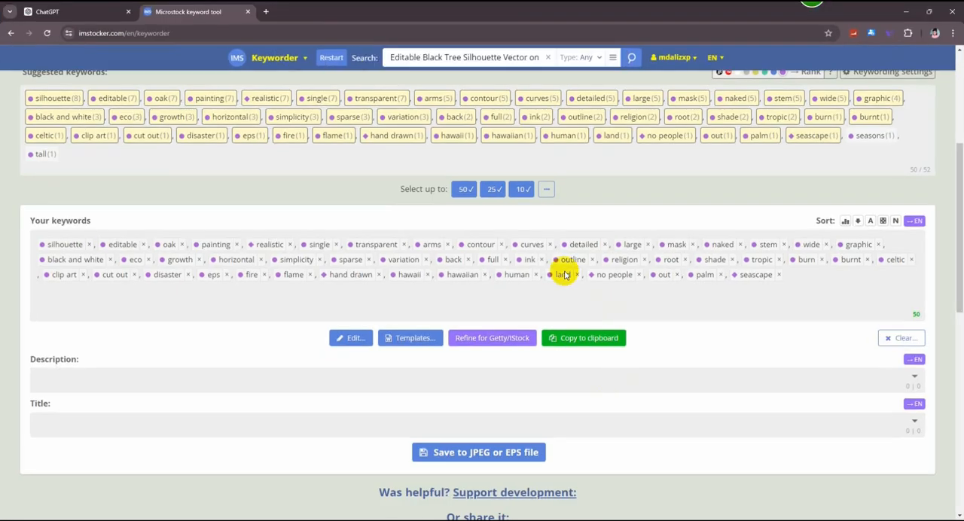
- Copy ChatGPT's third title, "Vector Illustration of Black Tree Silhouette on Transparent Background", into the Pikbest file's title
left_click(46, 12)
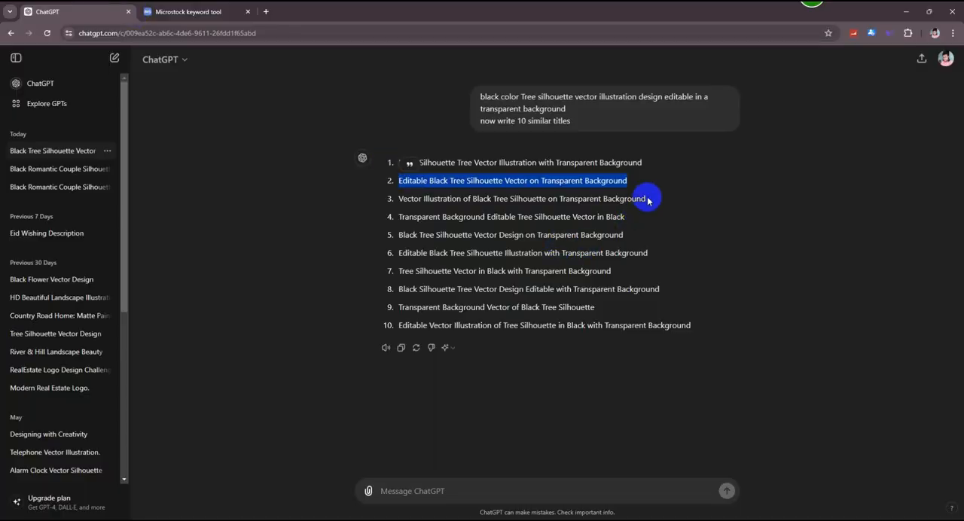
left_click_drag(645, 199, 393, 200)
key("ctrl+c")
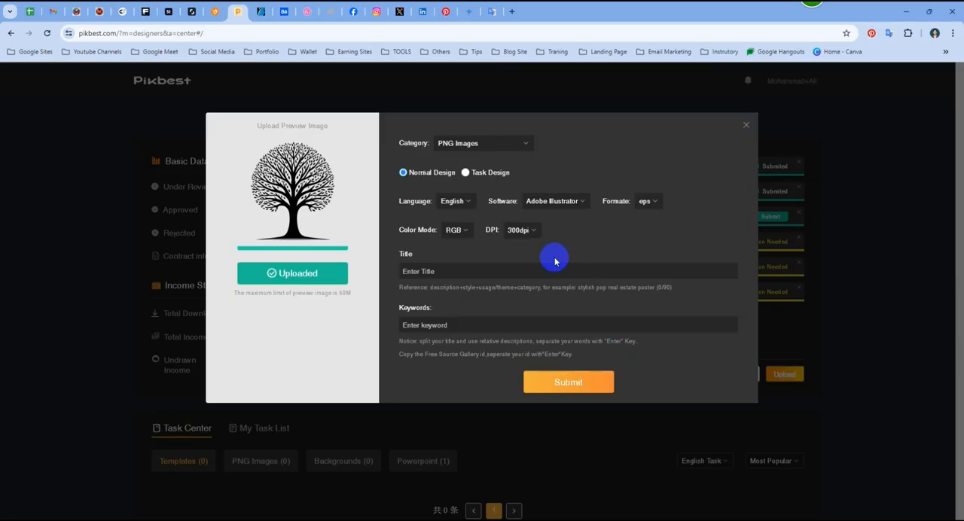
left_click(486, 271)
key("ctrl+v")
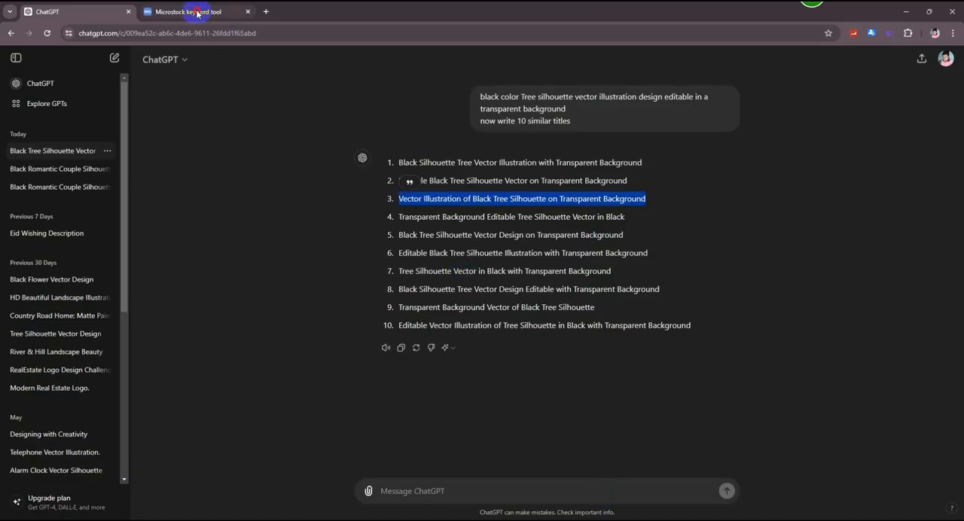
- Switch to ImStocker, restart the Keyworder and search for "Vector Illustration of Black Tree Silhouette on Transparent Background"
left_click(194, 11)
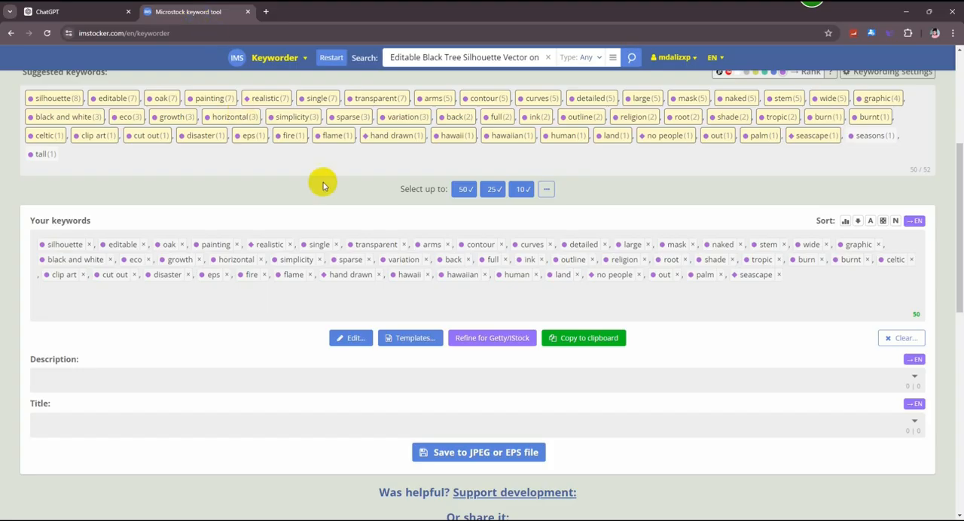
left_click(337, 58)
left_click(394, 111)
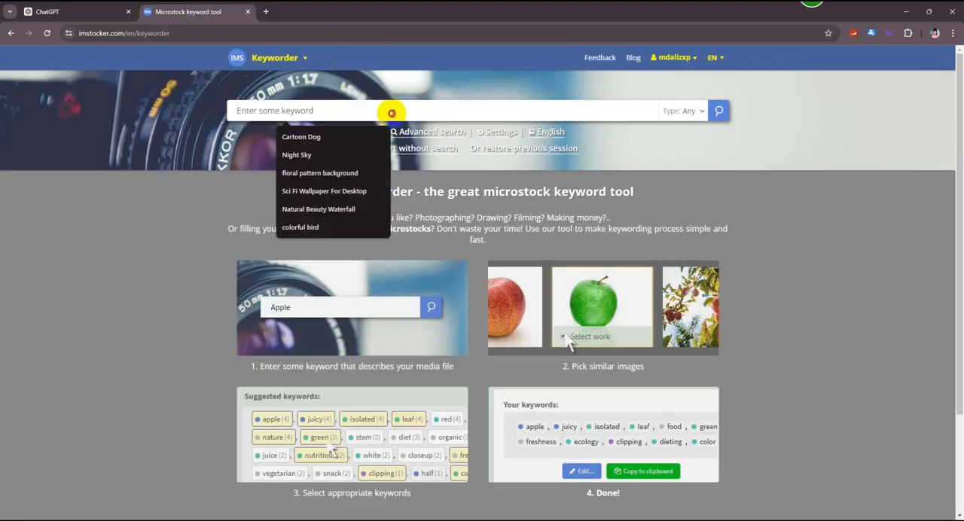
key("ctrl+v")
key("Return")
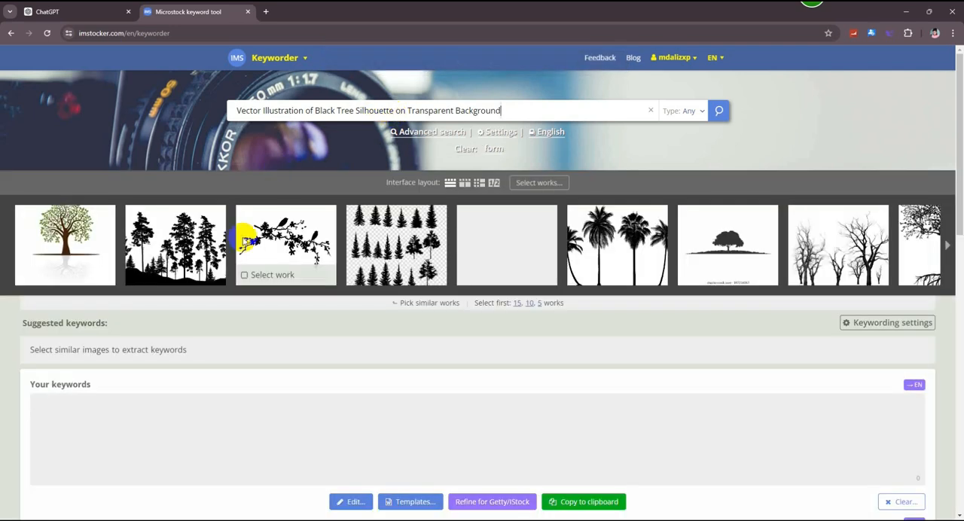
- Select 13 similar tree works from the results as keyword sources, skipping the bird branch and the leaf collection
mouse_move(271, 273)
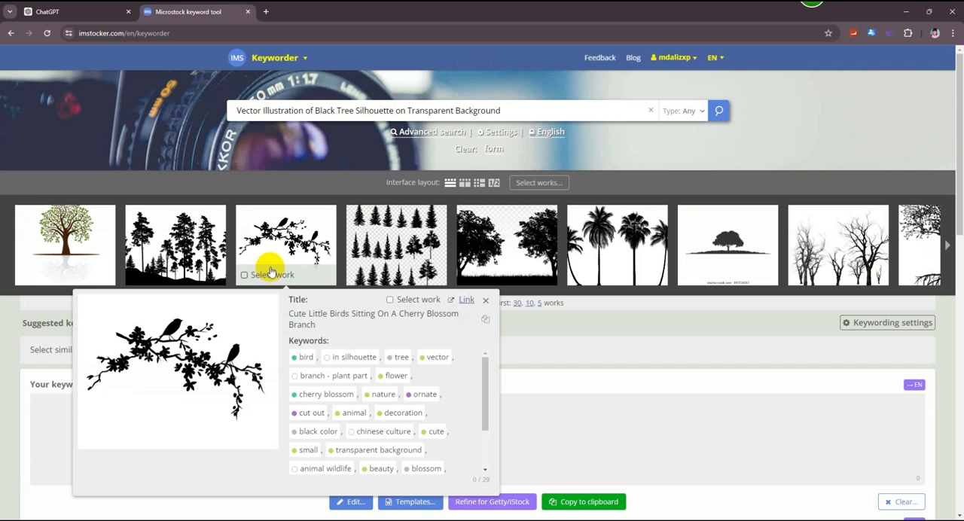
left_click(53, 248)
left_click(173, 237)
left_click(399, 237)
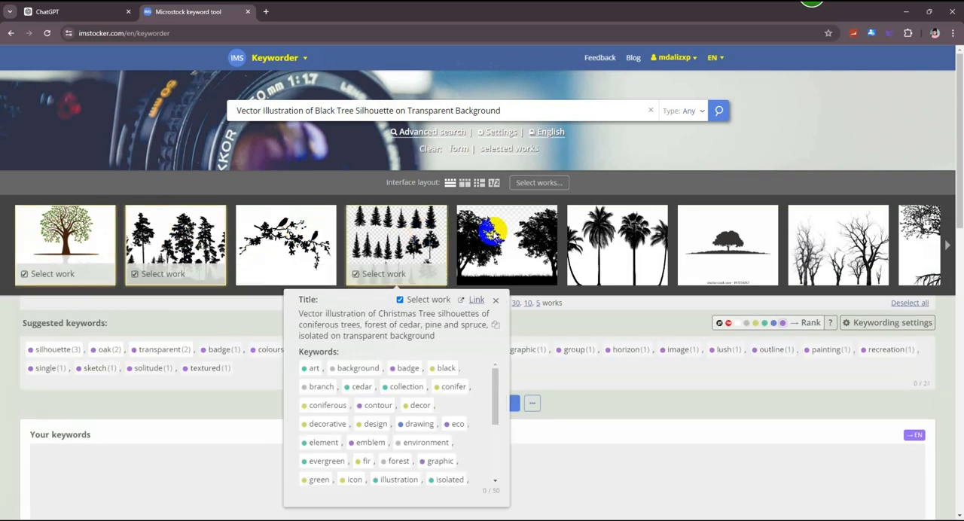
left_click(506, 241)
left_click(615, 239)
left_click(735, 247)
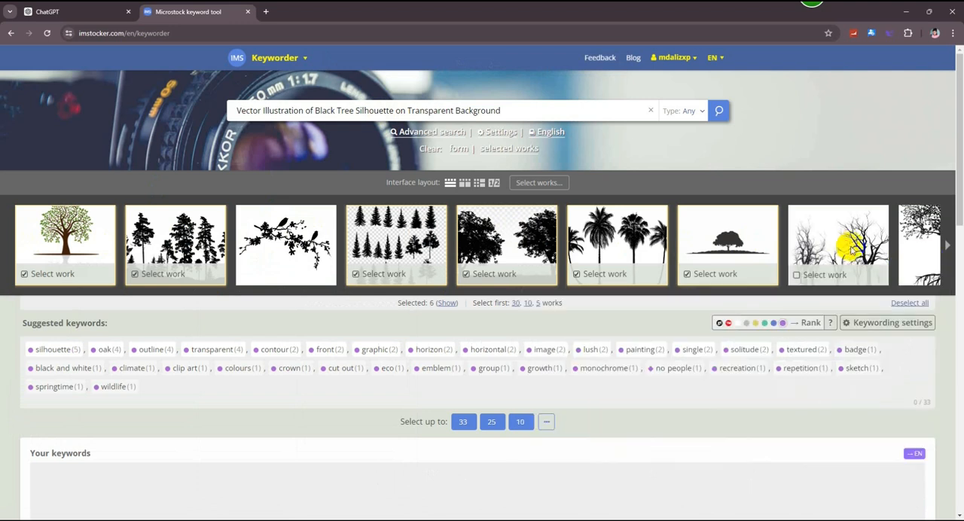
left_click(841, 245)
left_click(922, 242)
left_click(947, 241)
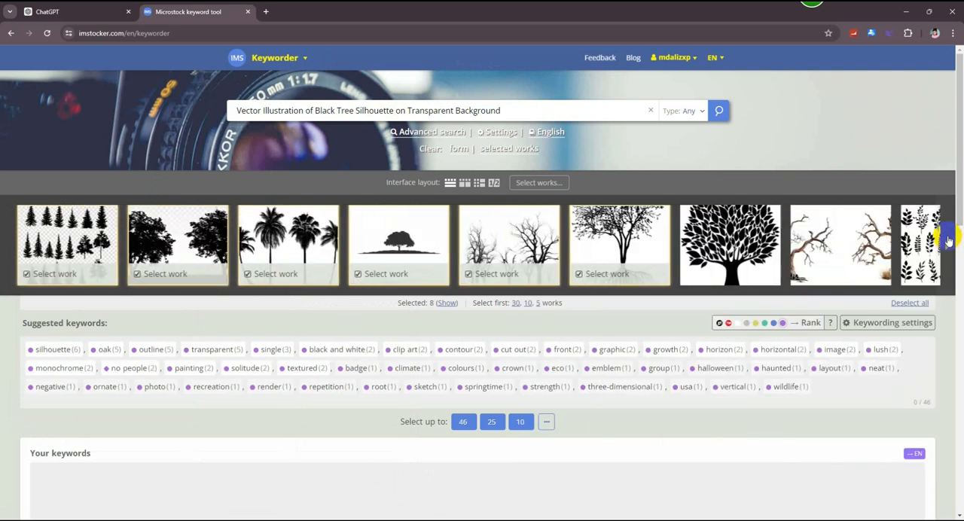
left_click(947, 241)
left_click(425, 230)
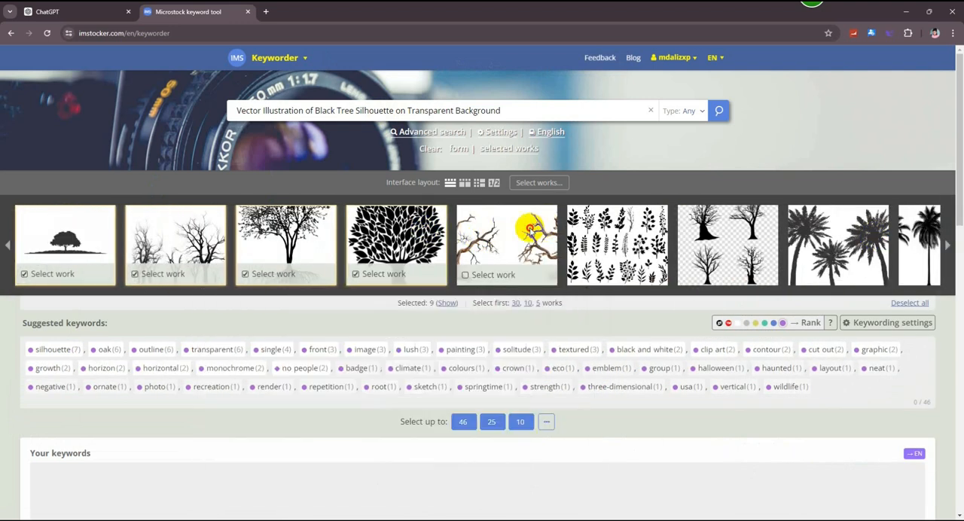
left_click(529, 226)
left_click(740, 225)
left_click(861, 240)
left_click(915, 237)
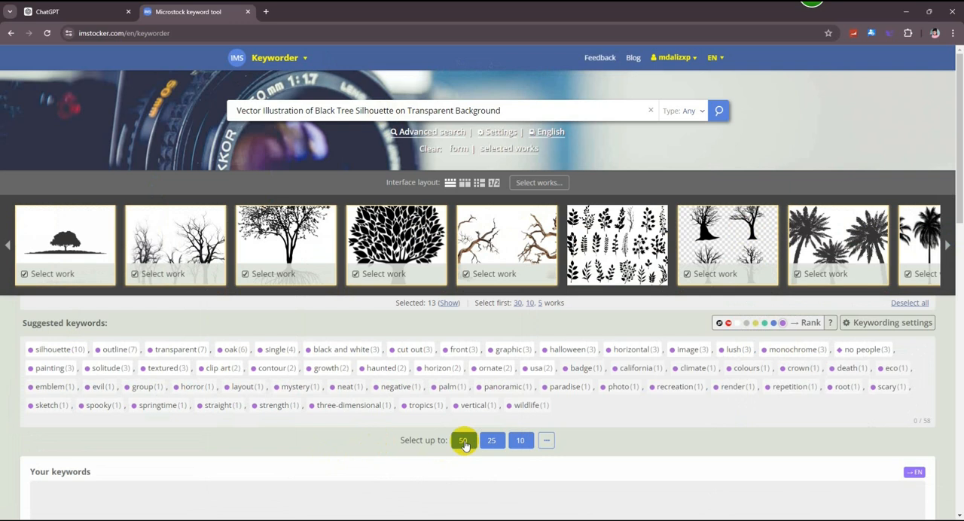
- Select up to 50 of the suggested keywords and copy them to the clipboard
left_click(463, 442)
scroll(661, 393, "down", 3)
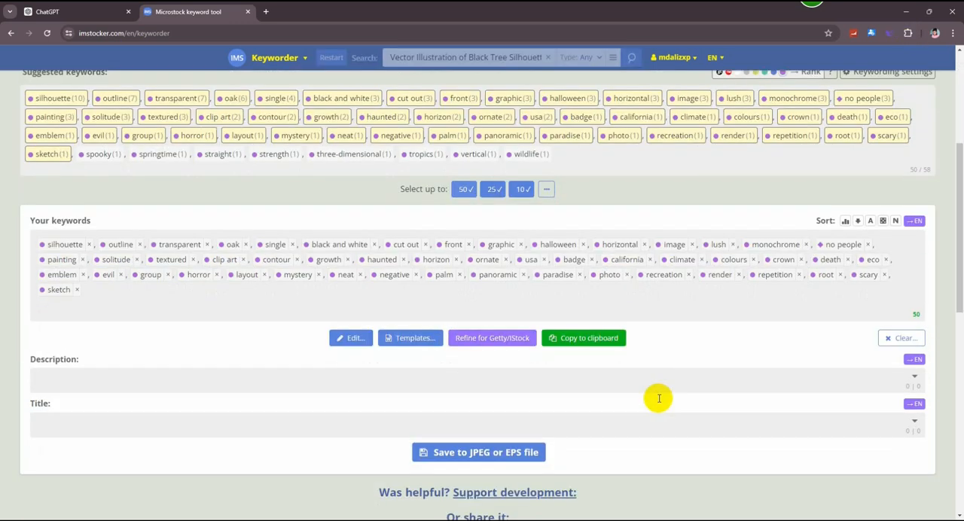
left_click(581, 339)
- Switch to Pikbest, paste the copied keywords as separate tags and submit TRE2024062304.zip
left_click(909, 15)
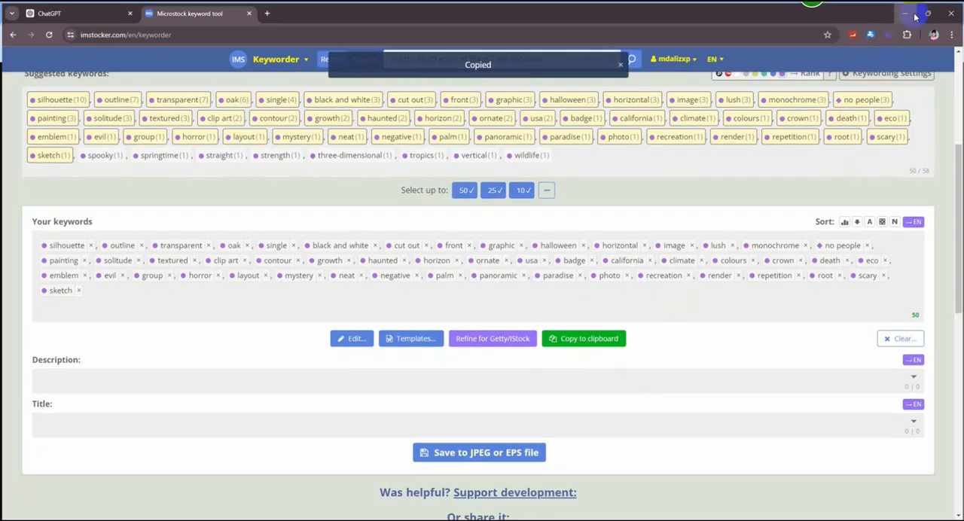
left_click(495, 326)
key("ctrl+v")
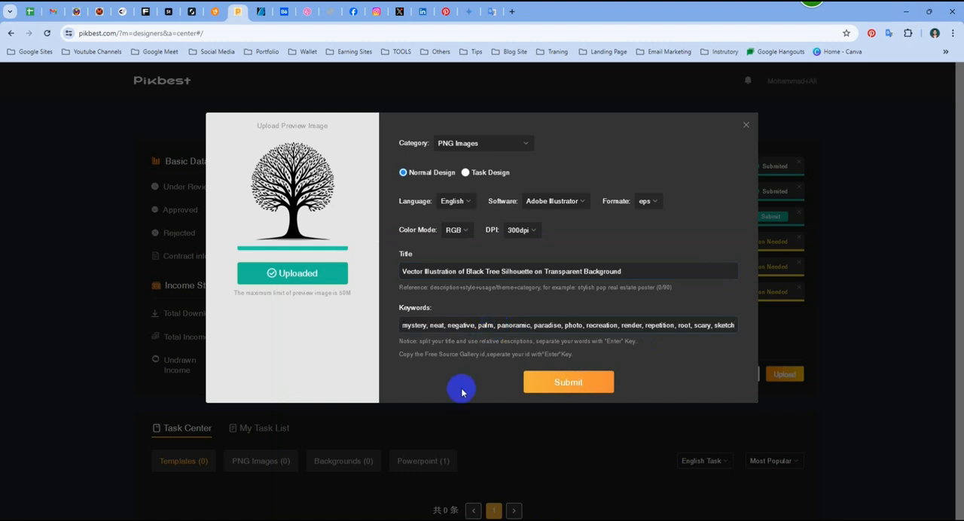
key("Return")
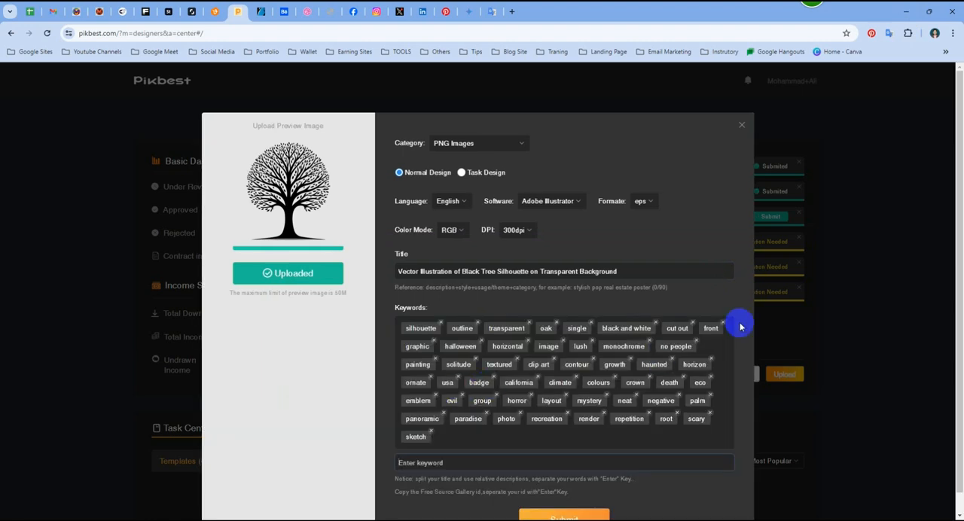
scroll(693, 354, "down", 1)
left_click(566, 500)
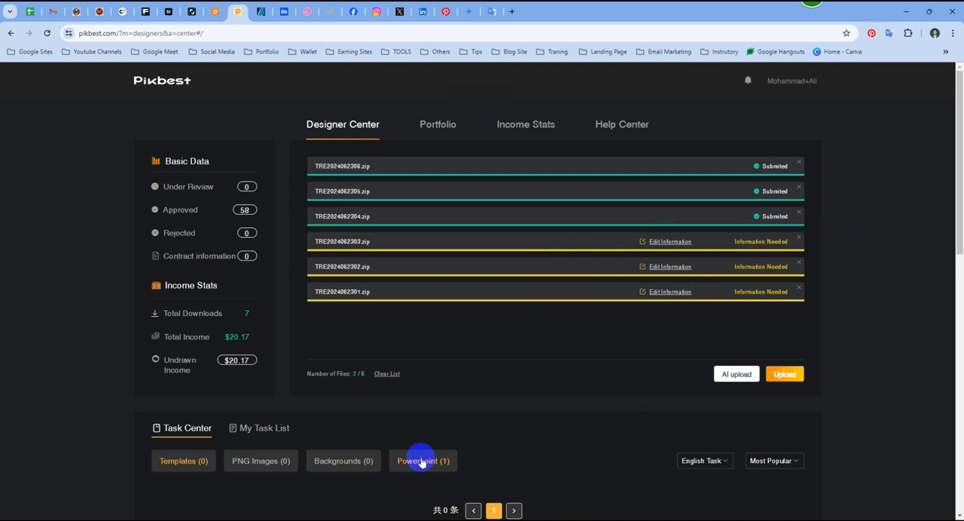
- Open the information of TRE2024062303.zip and paste ChatGPT's fourth title, "Transparent Background Editable Tree Silhouette Vector in Black", as its title
left_click(667, 242)
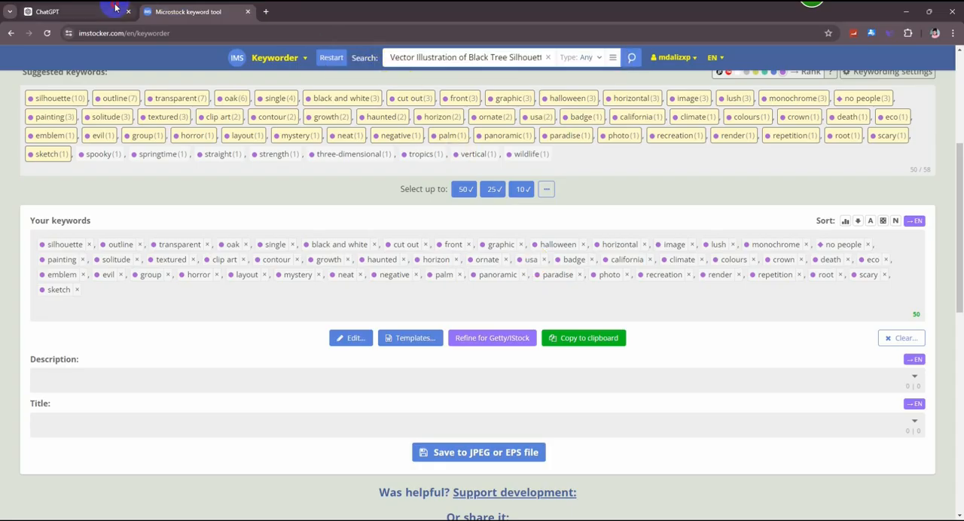
left_click(72, 11)
left_click_drag(629, 217, 401, 218)
key("ctrl+c")
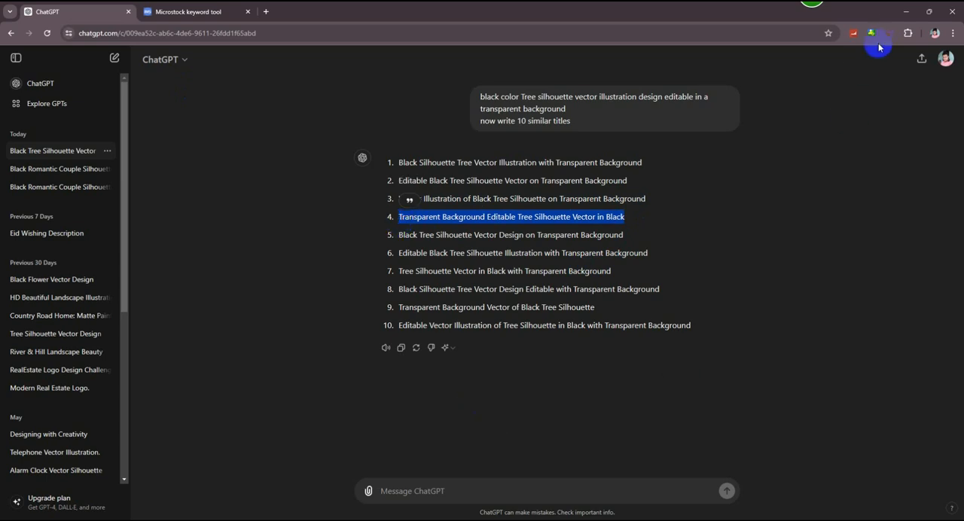
left_click(906, 13)
left_click(498, 269)
key("ctrl+v")
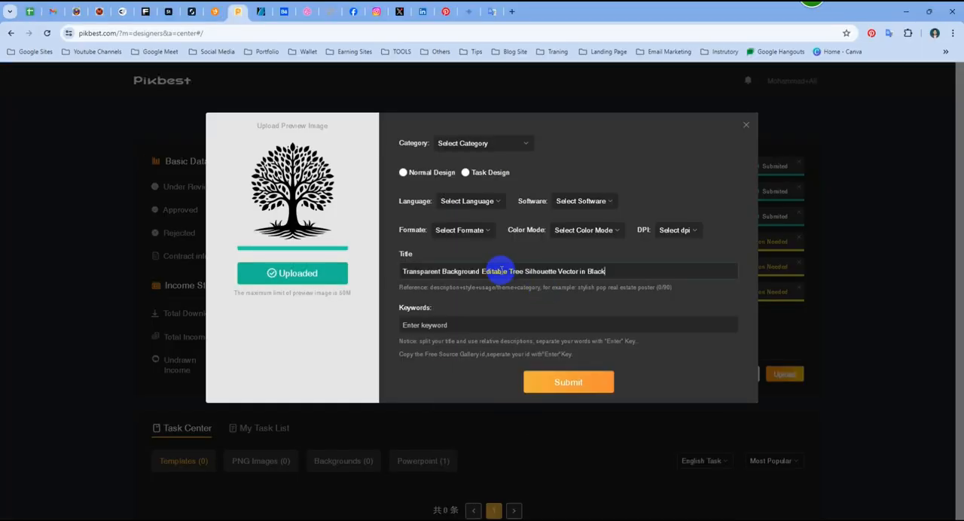
- Set the category to PNG Images, the type to Normal Design and the language to English
left_click(490, 142)
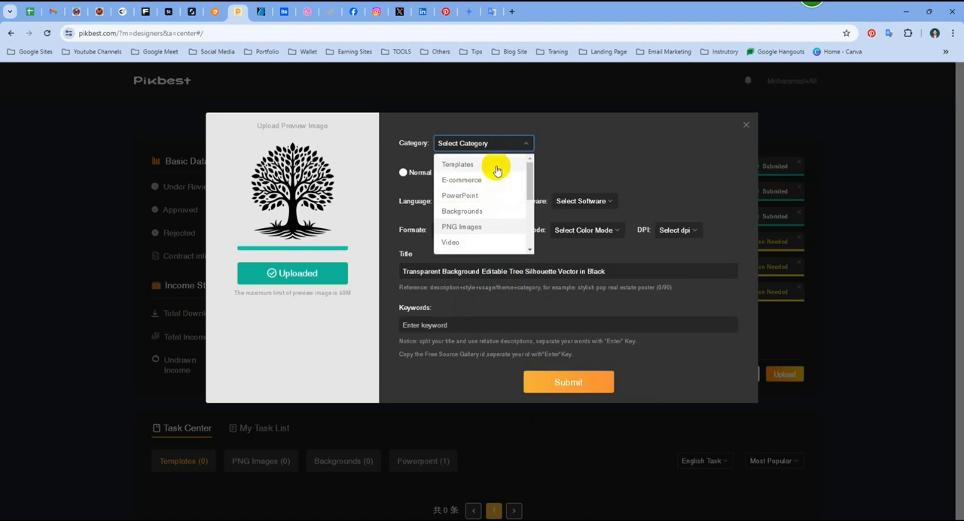
left_click(480, 227)
left_click(405, 172)
left_click(463, 201)
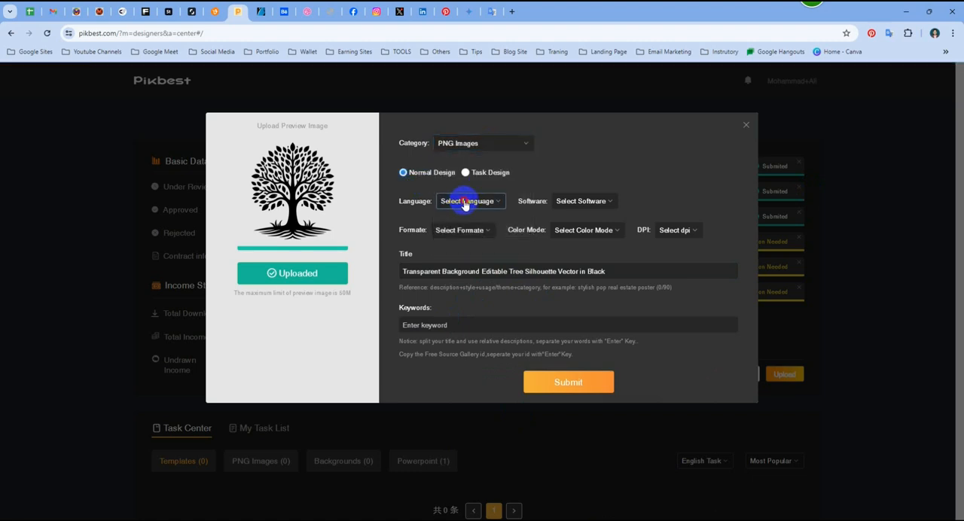
left_click(493, 222)
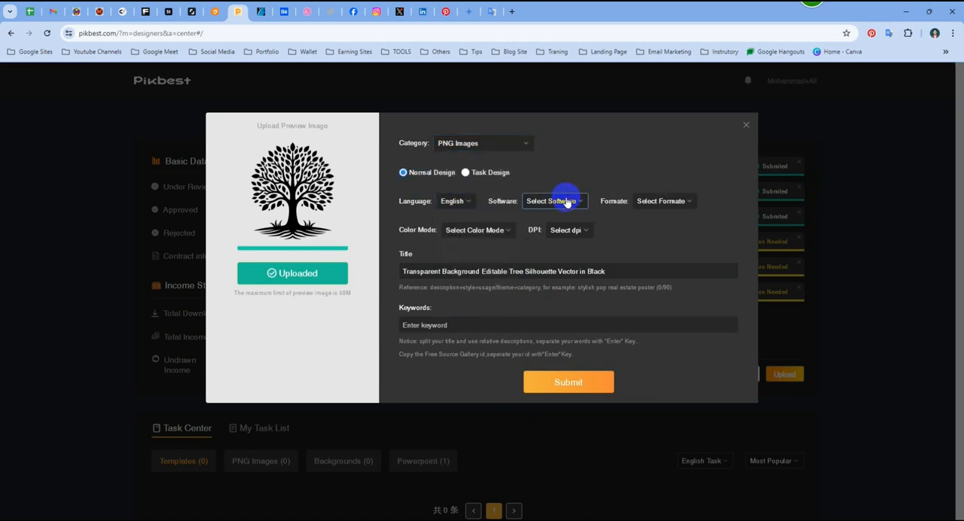
- Set the software to Adobe Illustrator, the format to eps, the color mode to RGB and the resolution to 300dpi
left_click(557, 200)
left_click(573, 239)
left_click(655, 201)
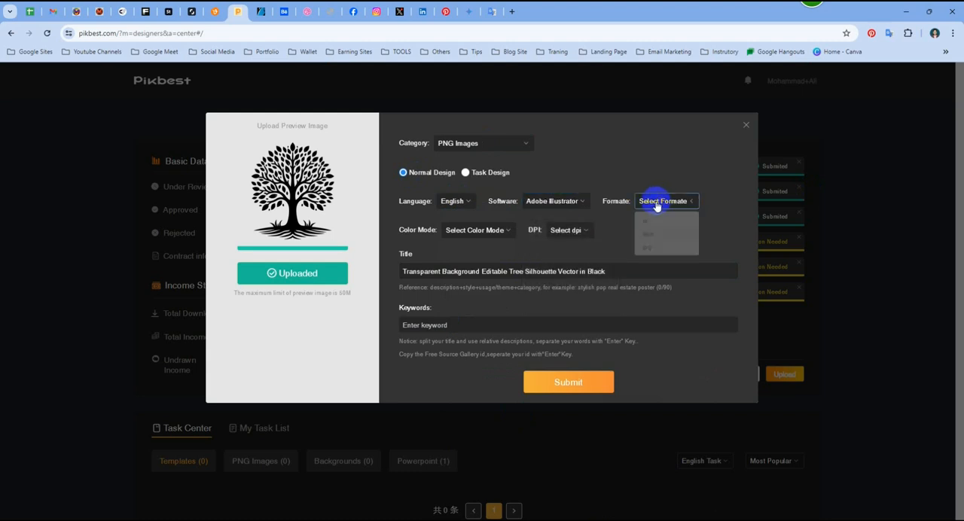
left_click(657, 235)
left_click(495, 230)
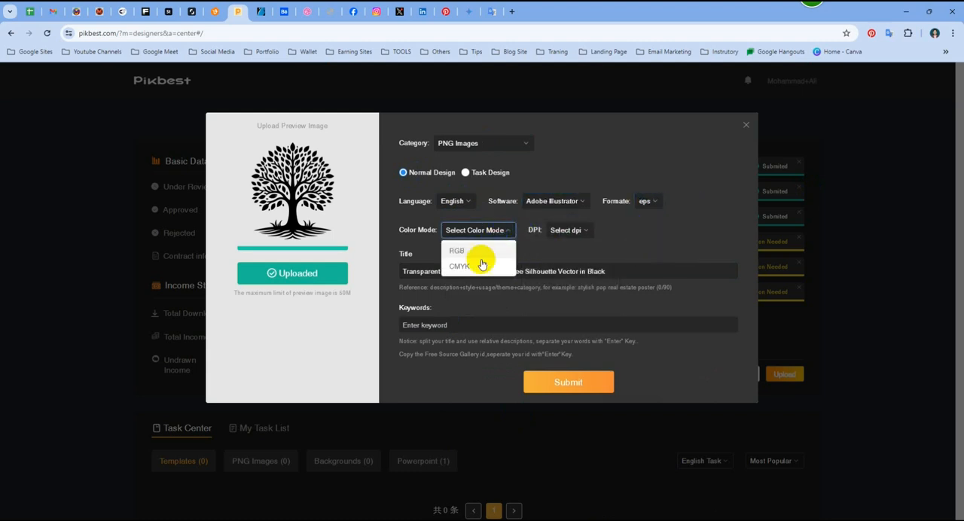
left_click(480, 252)
left_click(540, 232)
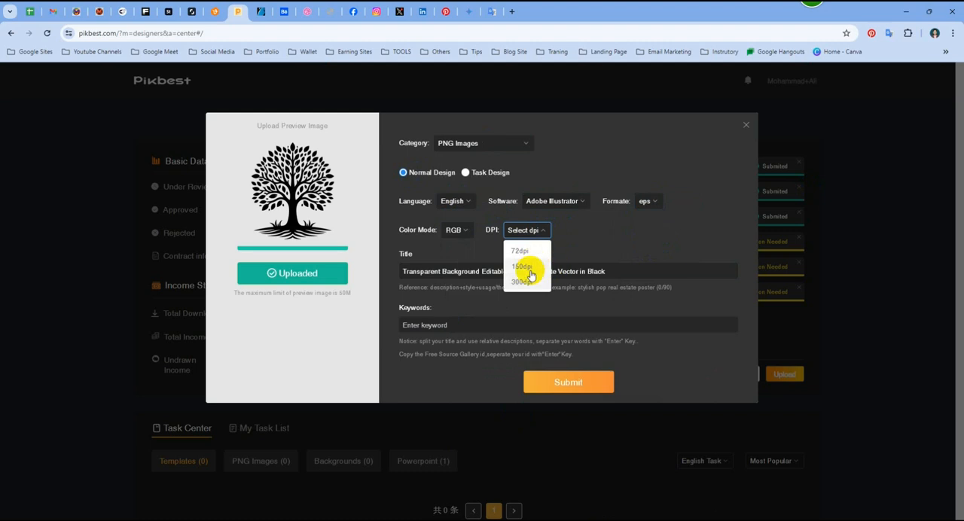
left_click(524, 282)
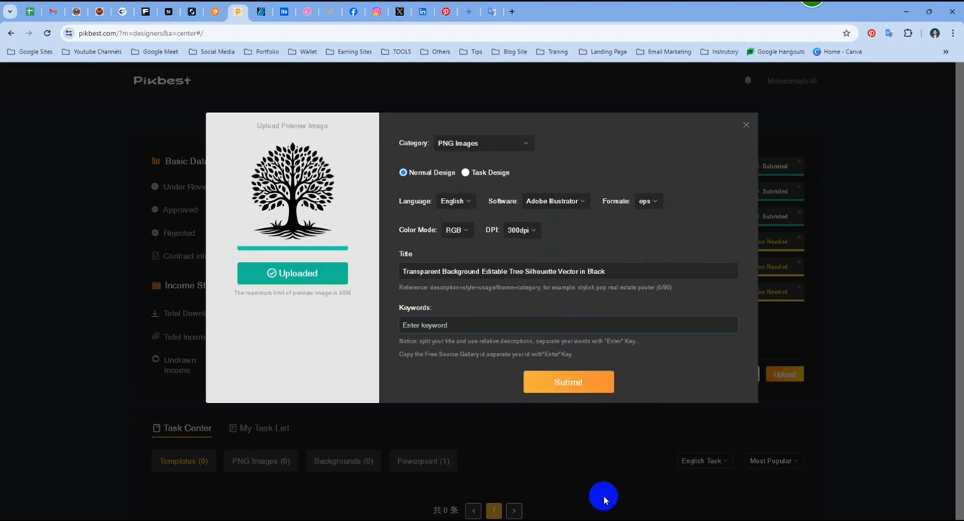
- Switch to ImStocker and replace the search text with "Transparent Background Editable Tree Silhouette Vector in Black", then run the search
key("alt+Tab")
left_click(205, 12)
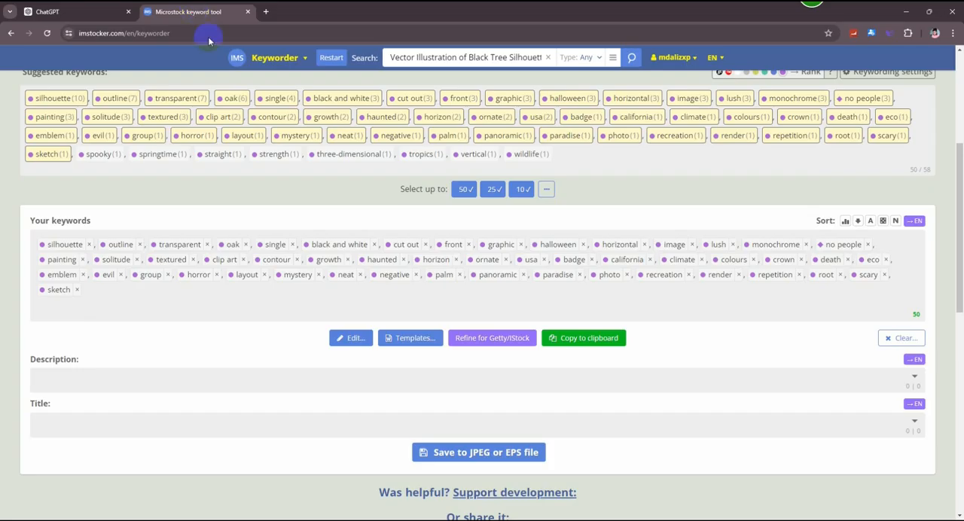
scroll(383, 292, "up", 4)
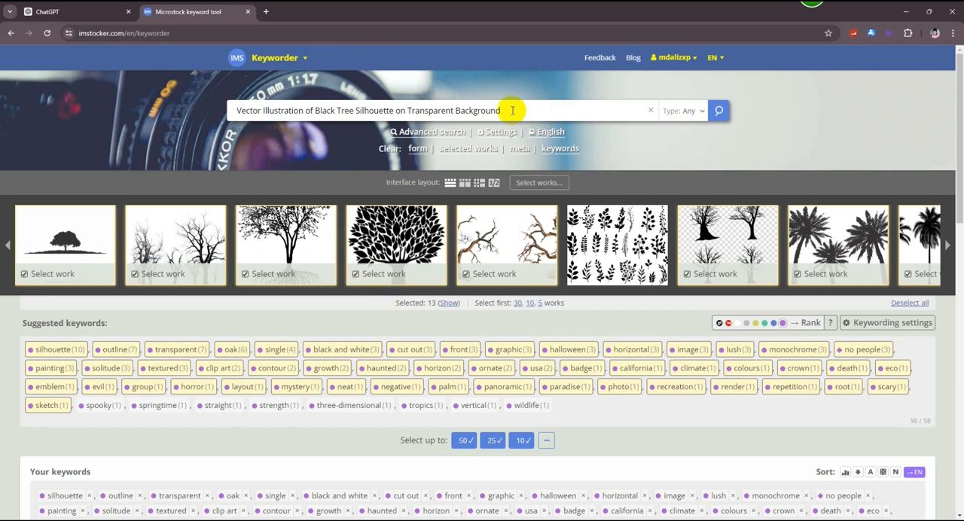
left_click_drag(512, 110, 131, 114)
key("ctrl+v")
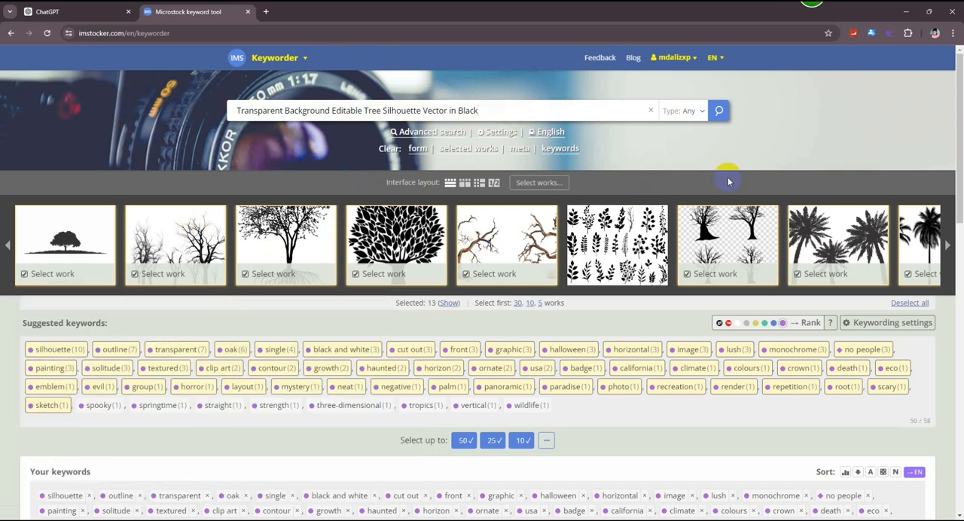
left_click(718, 112)
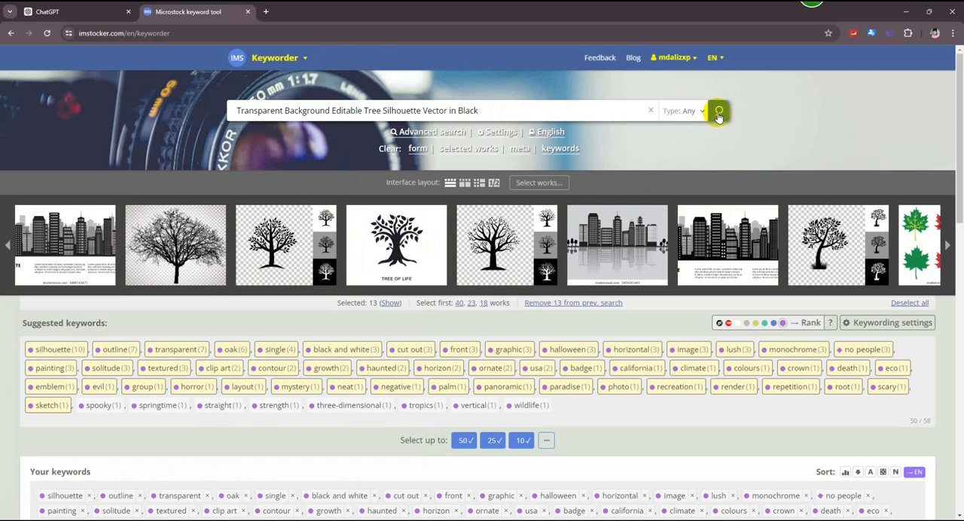
scroll(382, 144, "down", 3)
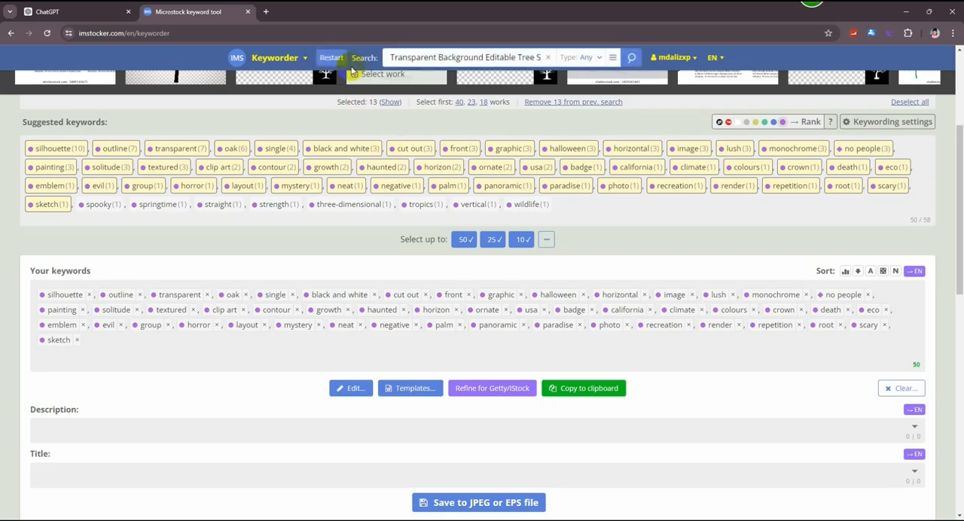
- Reload the keyword tool to clear the earlier selections and search again for "Transparent Background Editable Tree Silhouette Vector in Black"
key("F5")
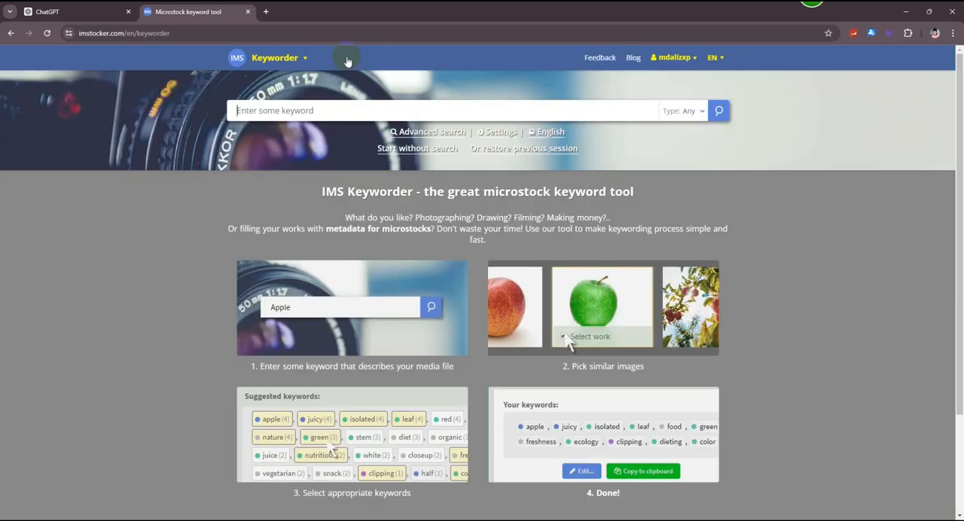
left_click(328, 110)
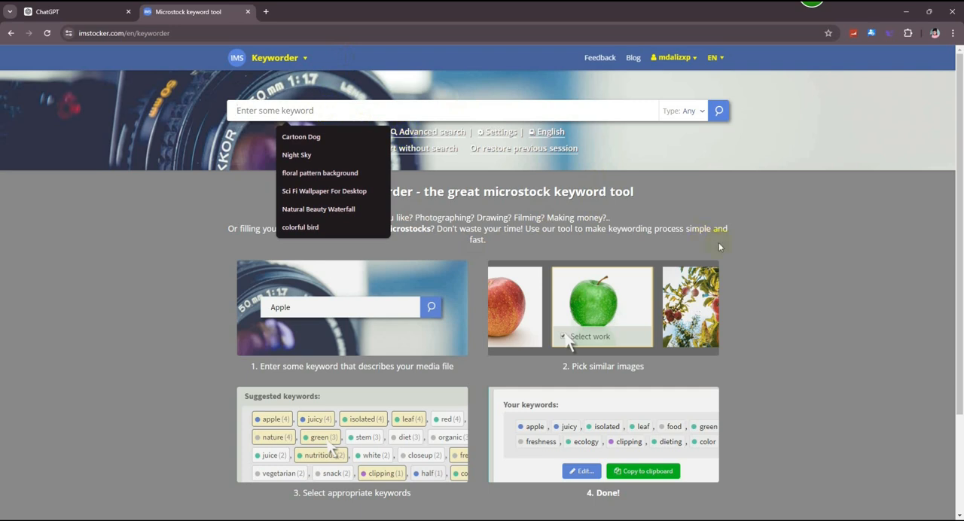
left_click(775, 247)
left_click(354, 105)
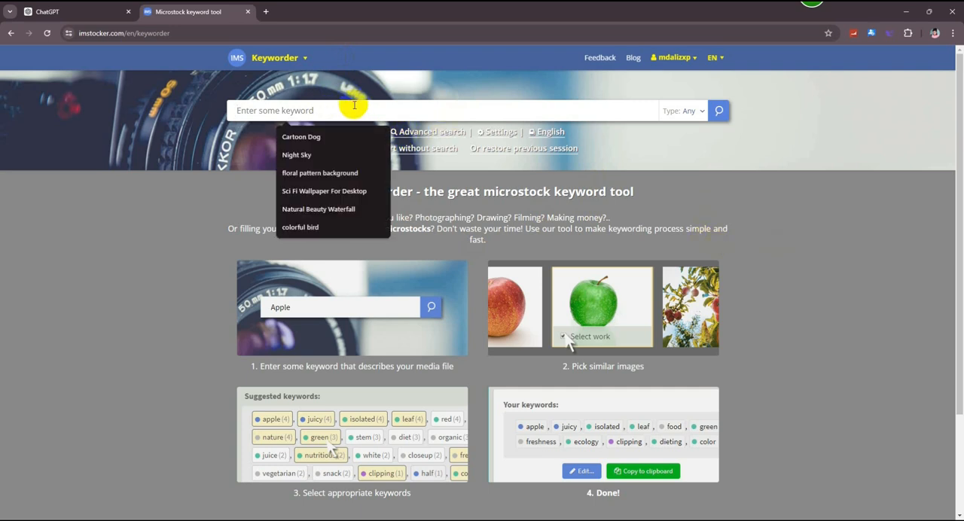
type("Transparent Background Editable Tree Silhouette Vector in Black")
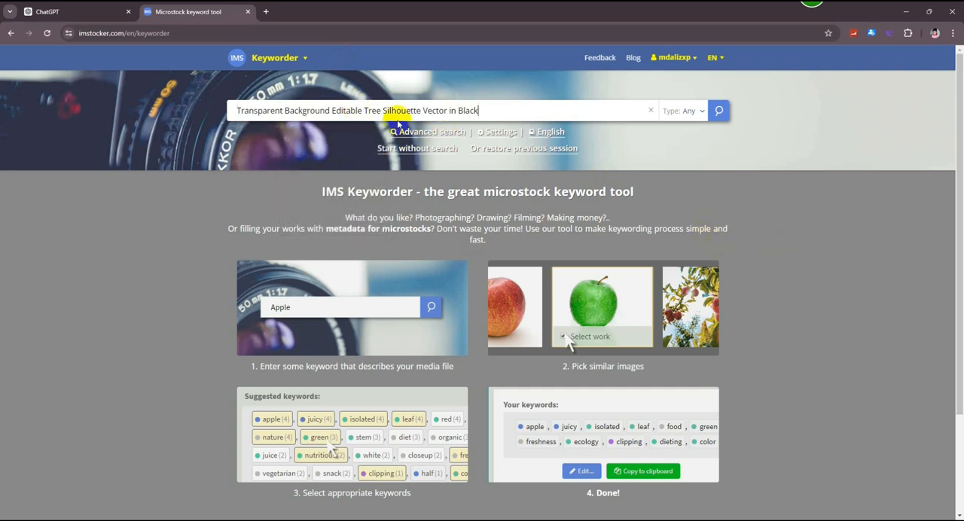
left_click(745, 241)
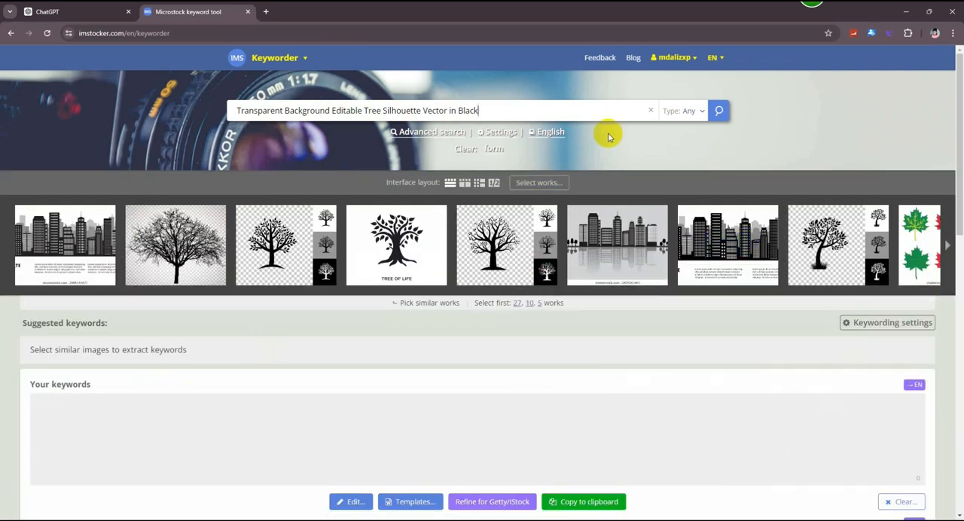
left_click(720, 112)
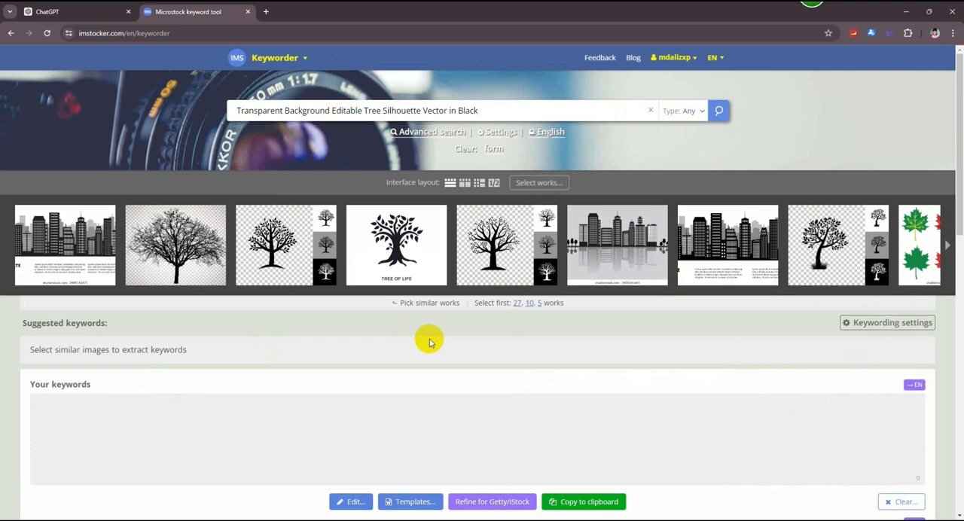
- Select the first five single-tree works as keyword sources, skipping the city skylines
left_click(155, 251)
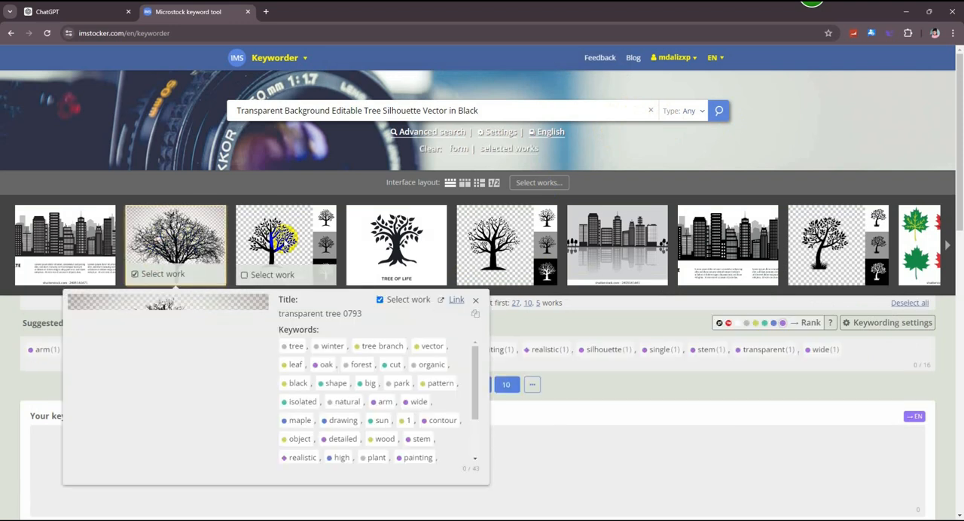
left_click(286, 237)
left_click(384, 239)
left_click(499, 236)
left_click(827, 233)
- Add four more works: the tree with falling leaves, the black tree collection, the round leafy tree and the burning bush
left_click(945, 238)
left_click(947, 238)
left_click(946, 238)
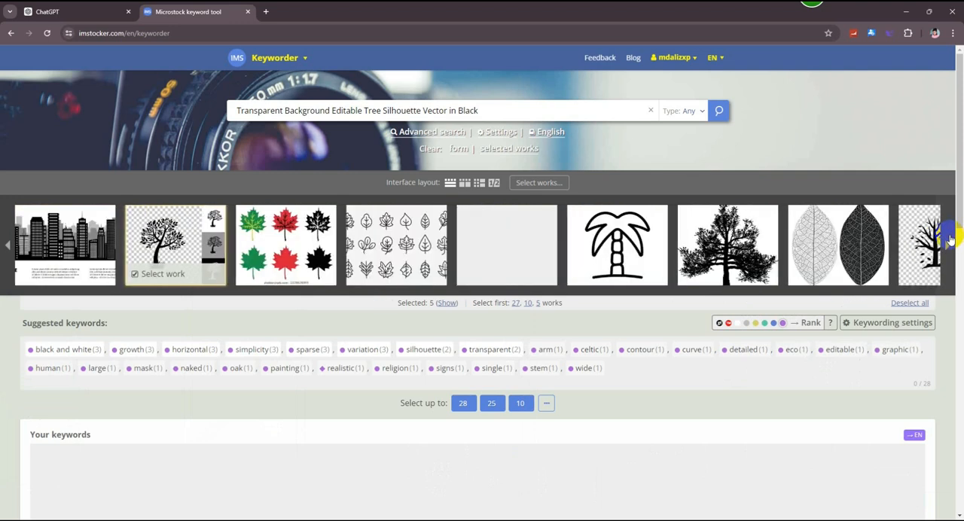
left_click(946, 237)
left_click(620, 242)
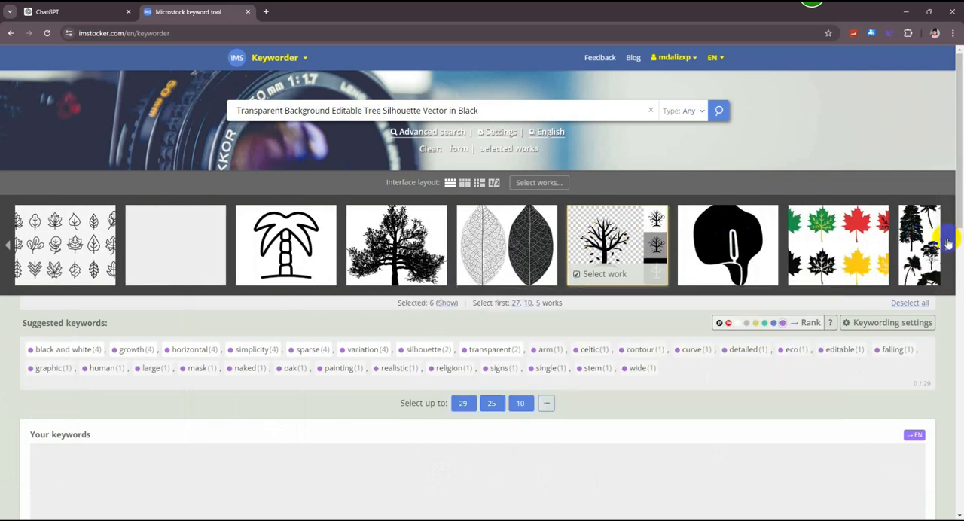
left_click(946, 245)
left_click(617, 243)
left_click(946, 245)
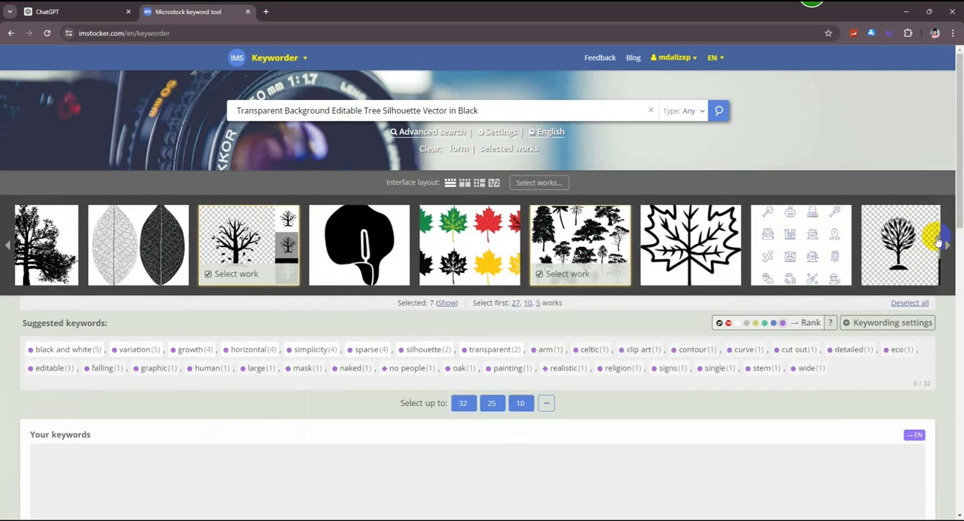
left_click(617, 242)
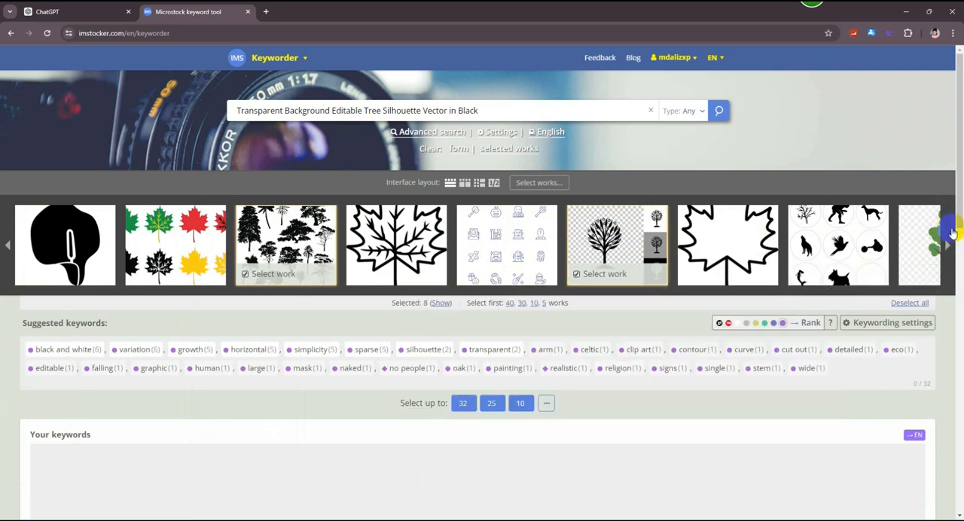
left_click(947, 239)
left_click(729, 241)
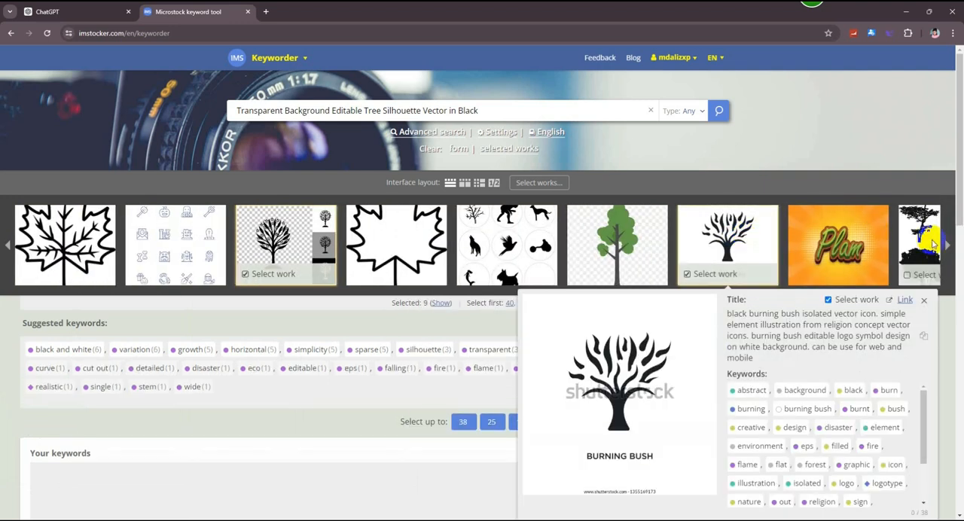
- Add the bare tree icon, two detailed transparent trees, the mixed tree and shrub collection and the outlined palms to the selected works
left_click(951, 244)
left_click(949, 243)
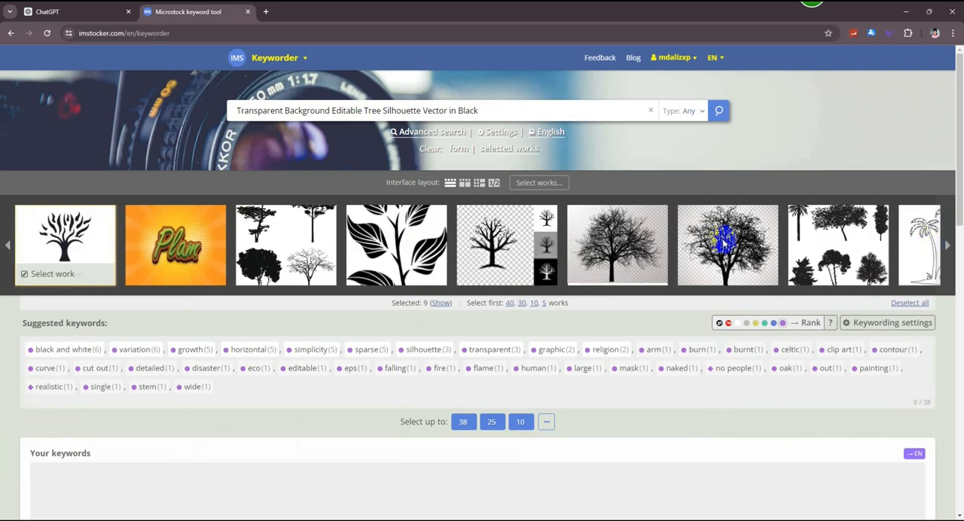
left_click(512, 241)
left_click(617, 242)
left_click(727, 241)
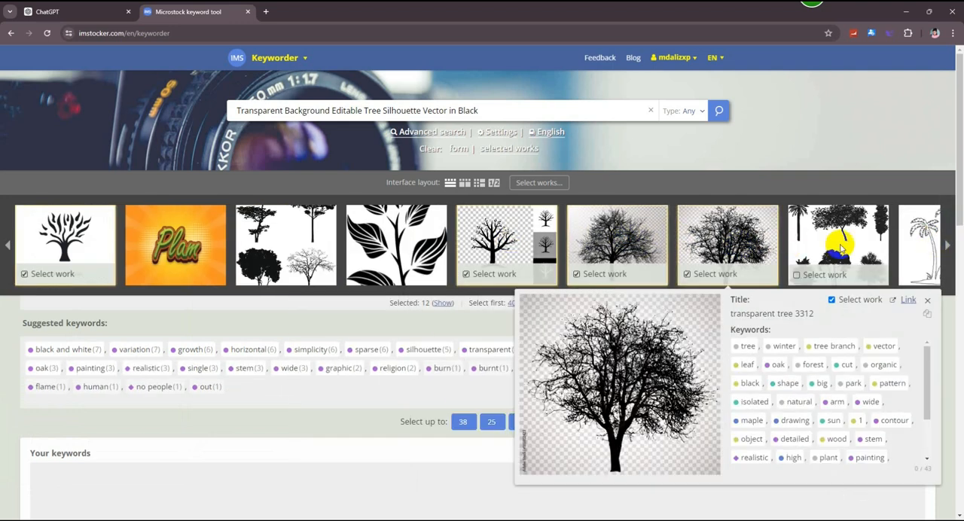
left_click(838, 241)
left_click(922, 246)
- Add the wide bare tree, green cartoon tree, winter tree, leafy tree icon, engraved trees and black tree pair to the selected works
left_click(948, 243)
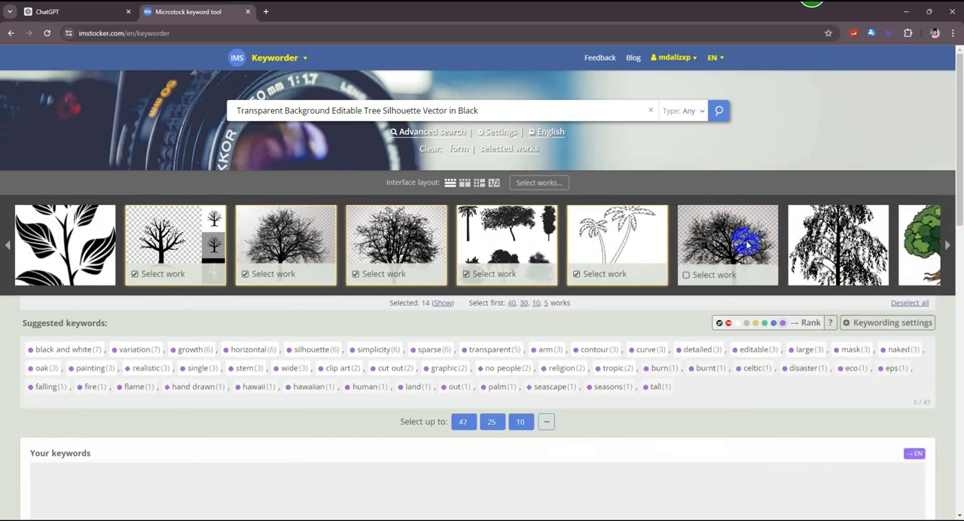
left_click(725, 239)
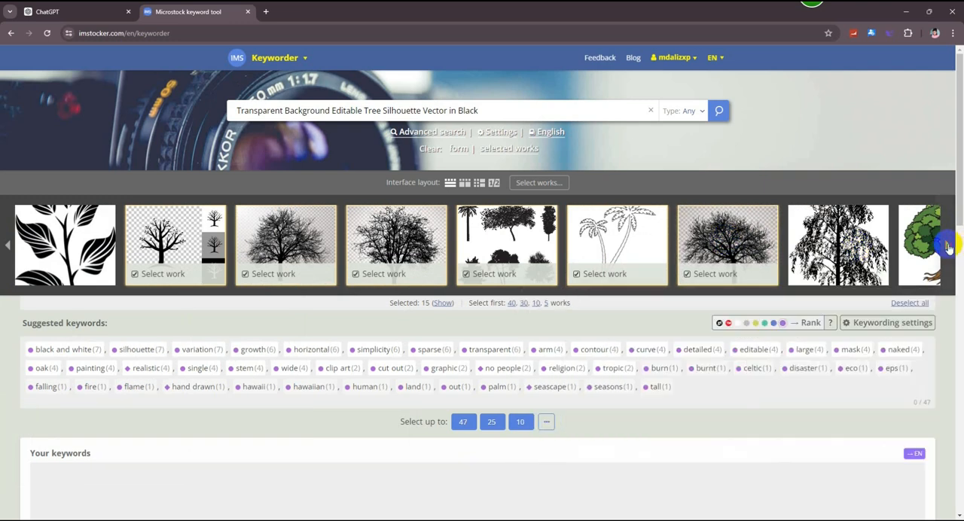
left_click(948, 243)
left_click(618, 241)
left_click(727, 241)
left_click(826, 241)
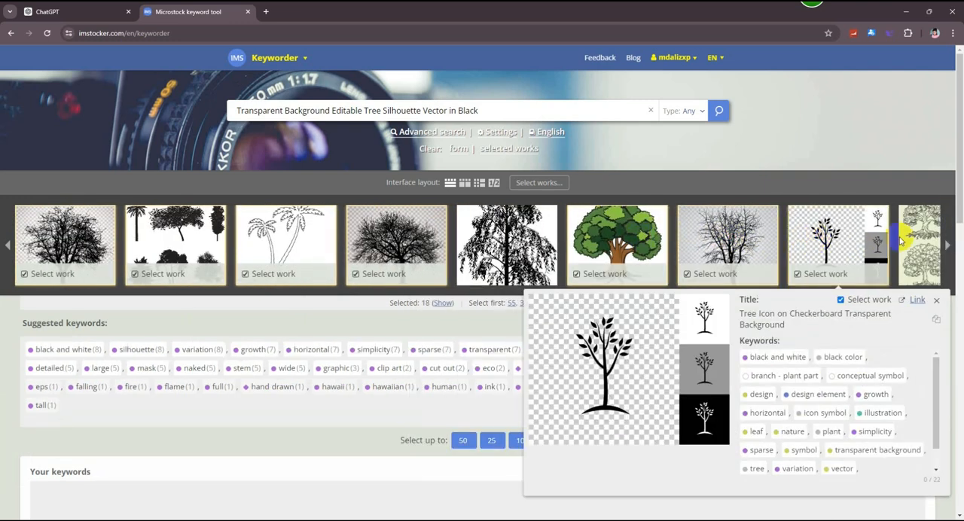
left_click(947, 243)
left_click(617, 240)
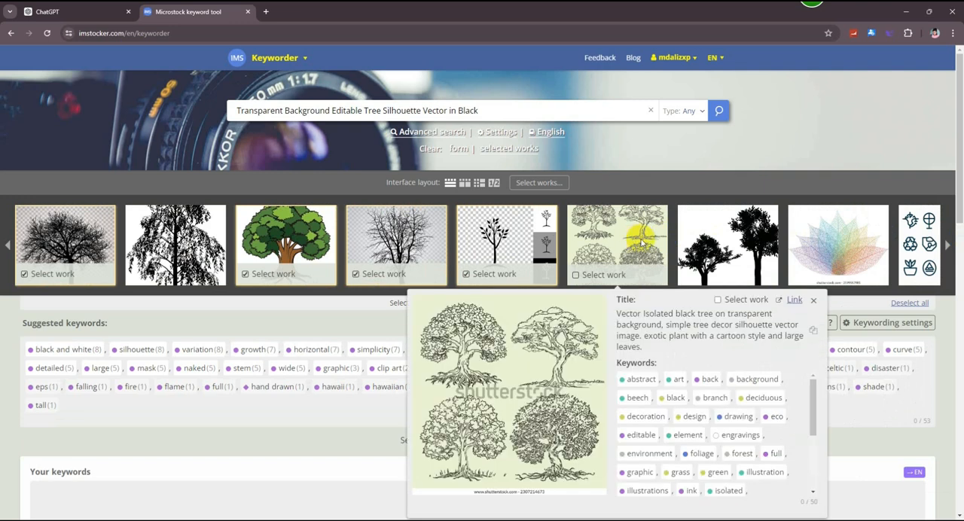
left_click(736, 240)
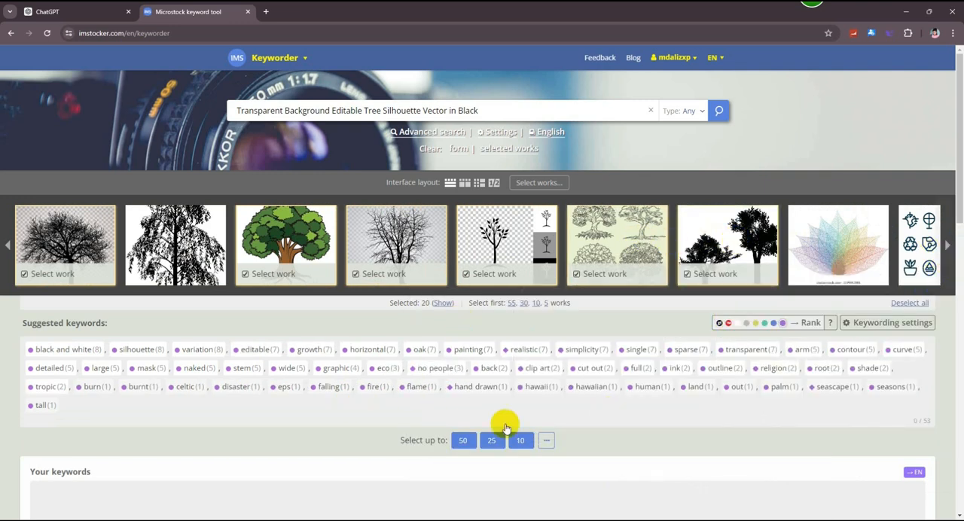
- Select up to 50 suggested keywords from the chosen works and copy them to the clipboard
left_click(462, 441)
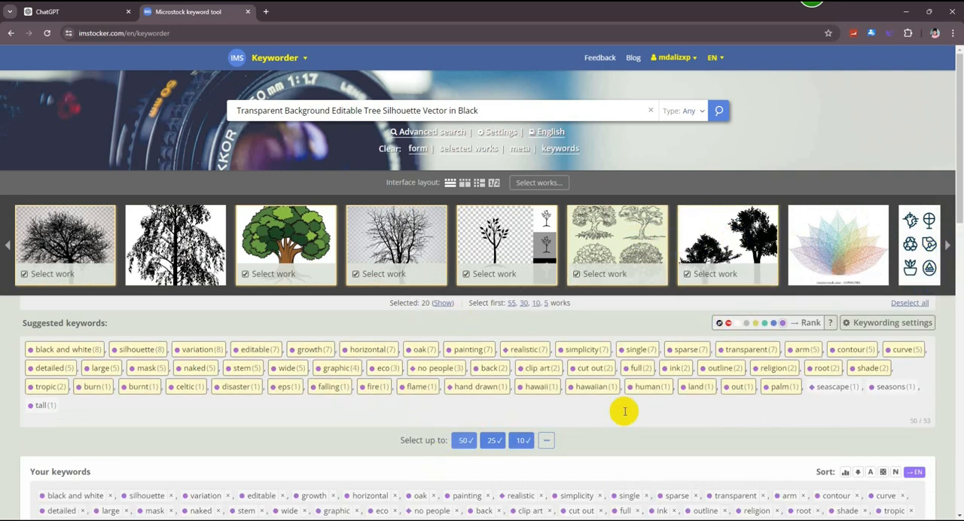
scroll(624, 411, "down", 3)
left_click(593, 387)
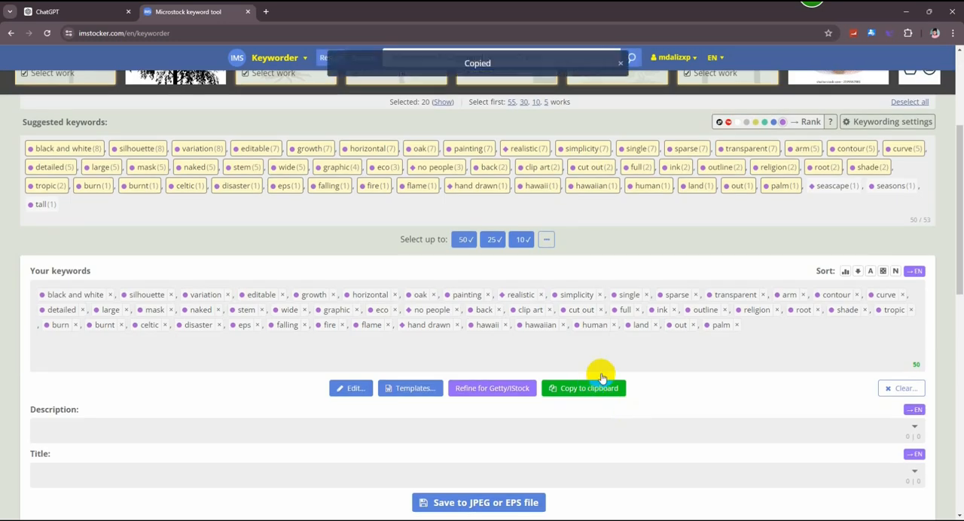
- Add the copied keywords to the "Transparent Background Editable Tree Silhouette Vector in Black" work on Pikbest and submit it
left_click(906, 10)
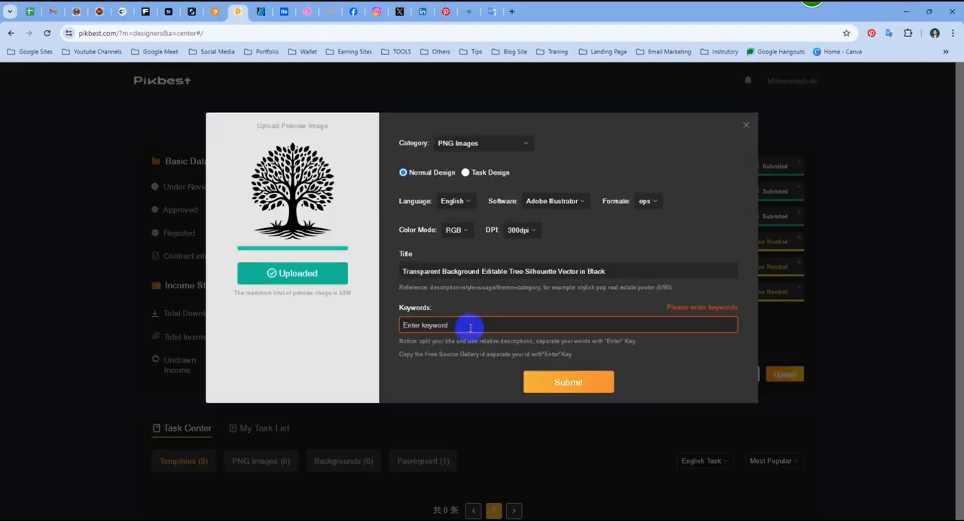
key("ctrl+v")
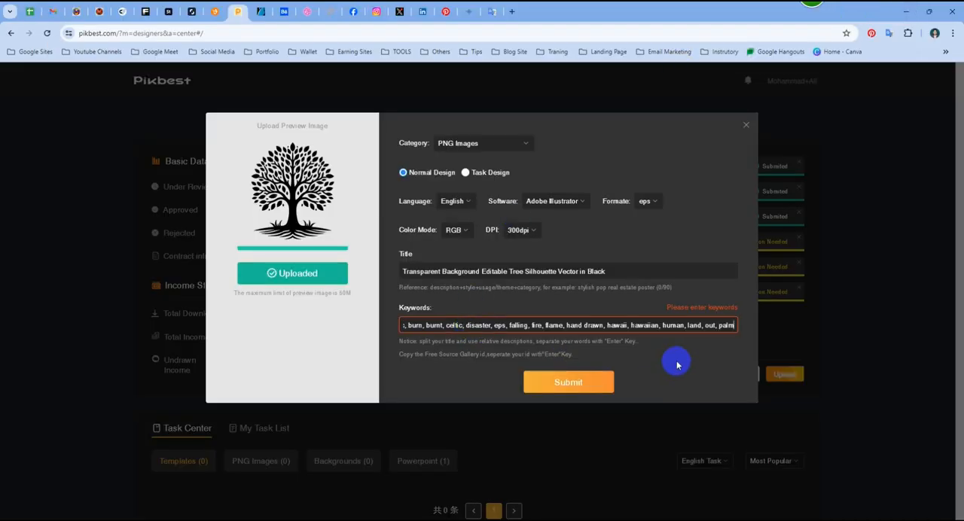
key("Return")
left_click(668, 482)
scroll(679, 307, "down", 1)
left_click(580, 508)
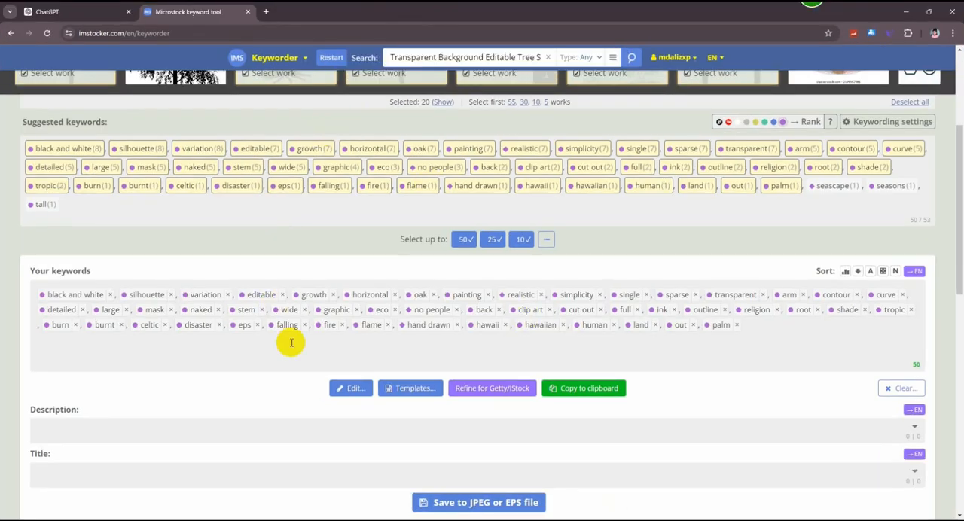
- Select the suggested title "Black Tree Silhouette Vector Design on Transparent Background" in ChatGPT
scroll(291, 342, "up", 3)
scroll(335, 320, "down", 3)
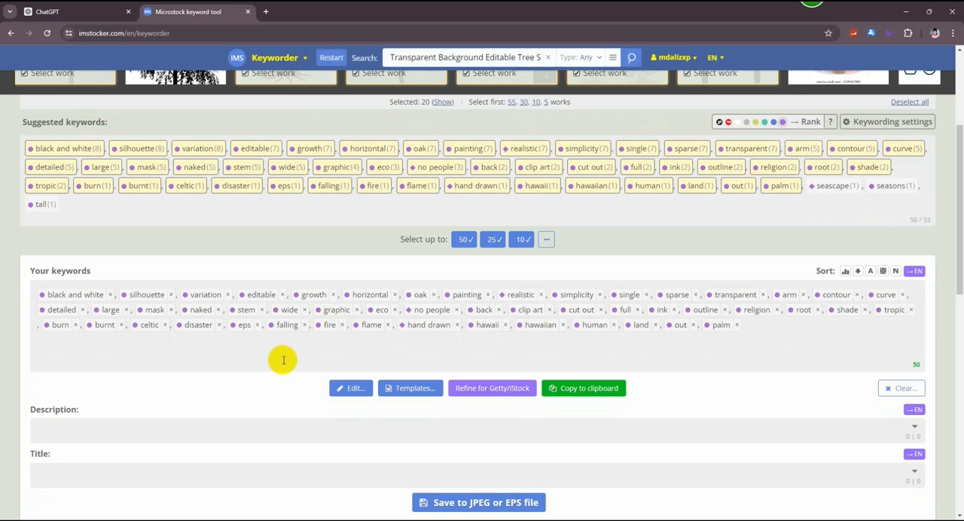
scroll(283, 360, "up", 2)
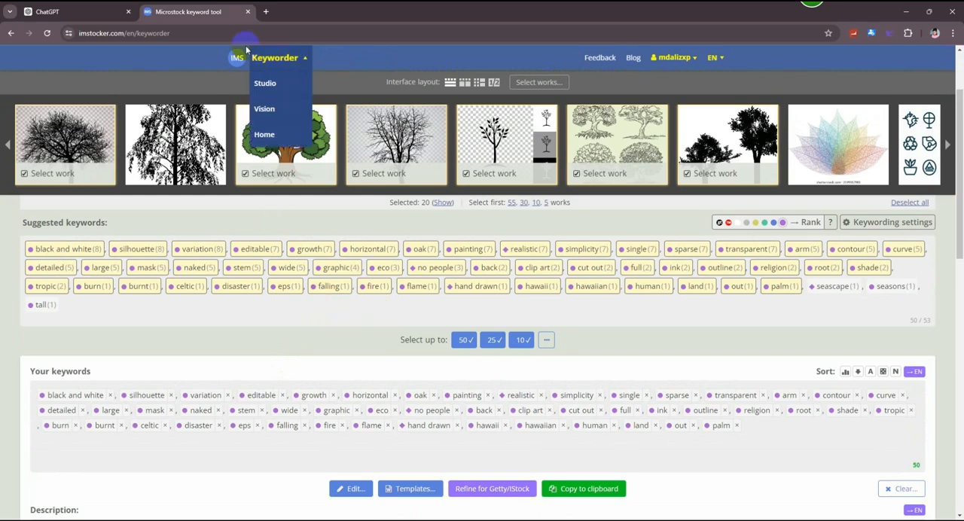
left_click(47, 11)
mouse_move(399, 217)
left_mouse_down()
mouse_move(624, 217)
mouse_move(393, 234)
left_mouse_up()
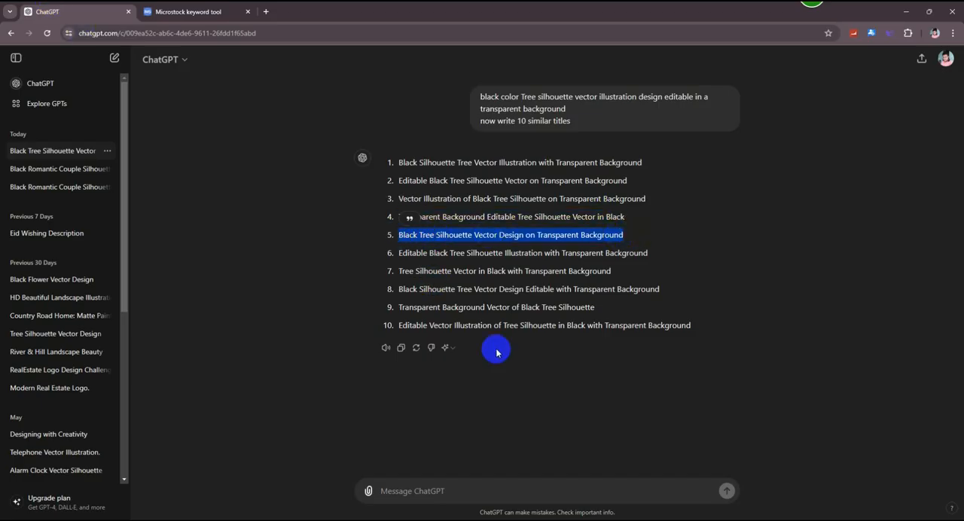
- Open the information form for TRE2024062302.zip on Pikbest and set it to PNG Images and Normal Design
left_click(905, 10)
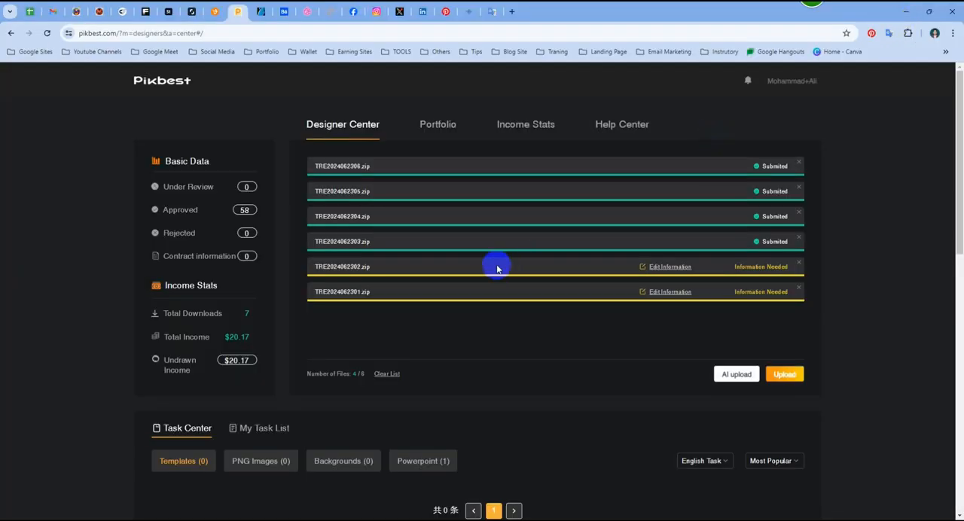
left_click(670, 268)
left_click(461, 145)
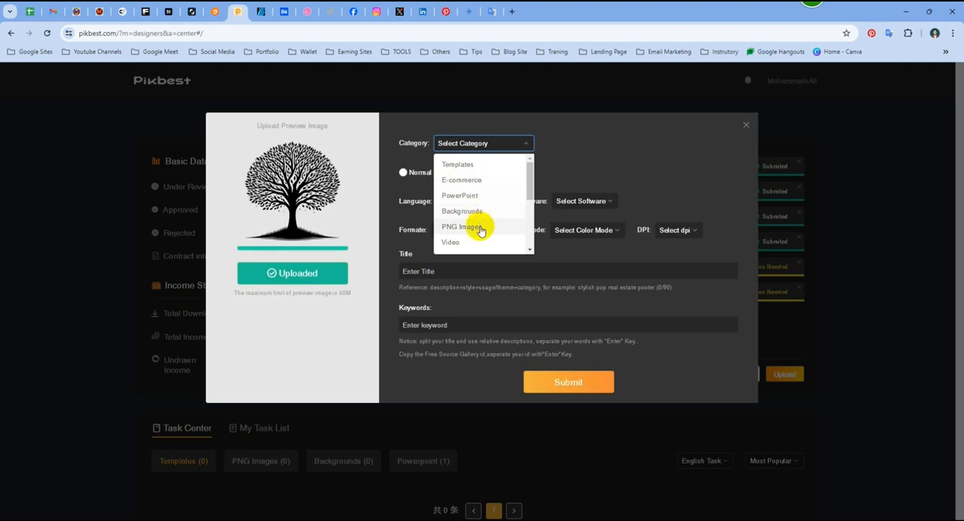
left_click(475, 226)
left_click(403, 173)
- Set the work's language to English, software to Adobe Illustrator and format to eps
left_click(474, 204)
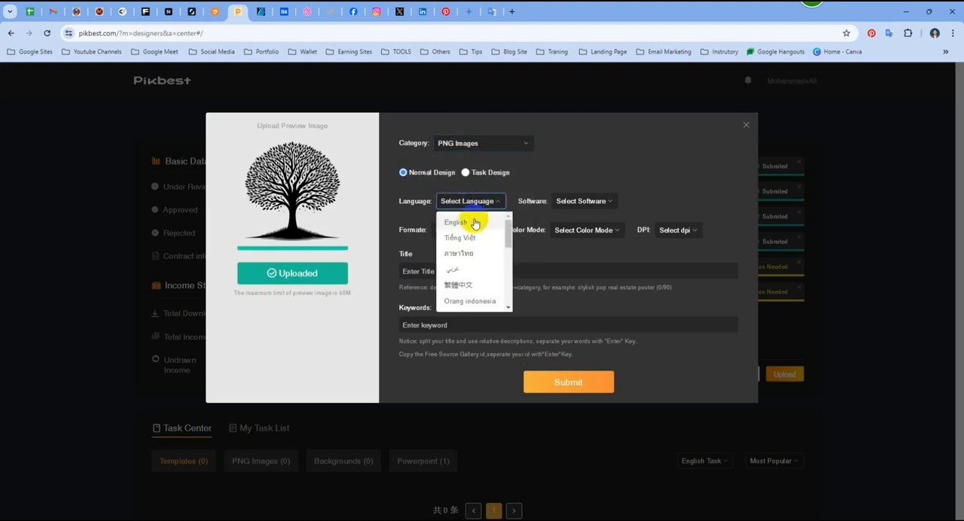
left_click(478, 221)
left_click(566, 205)
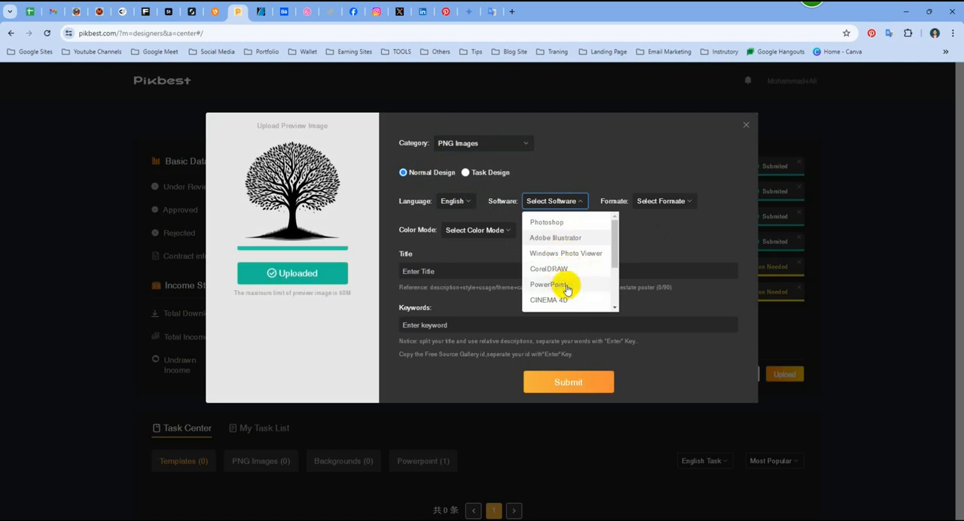
left_click(572, 244)
left_click(660, 201)
left_click(645, 238)
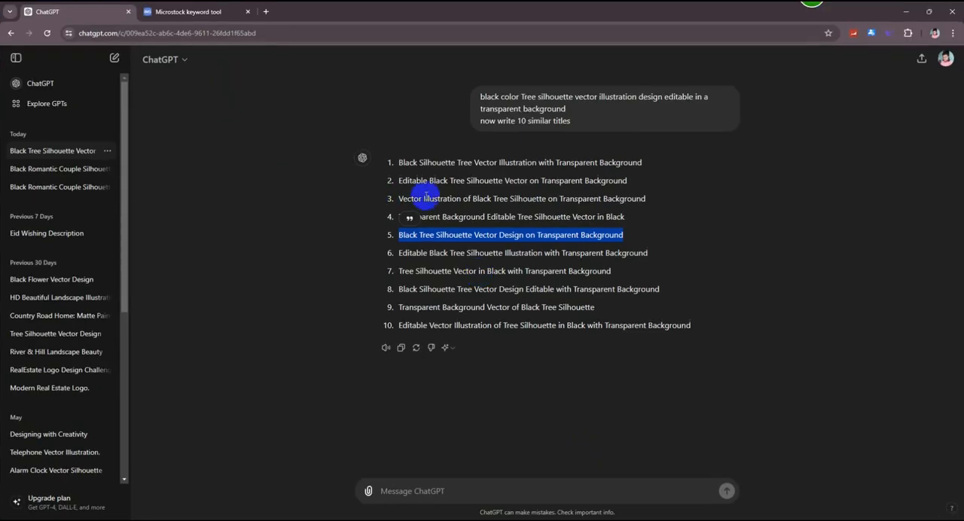
- Copy "Editable Black Tree Silhouette Illustration with Transparent Background" from ChatGPT and enter it as the work's title on Pikbest
left_click_drag(649, 254, 401, 263)
key("ctrl+c")
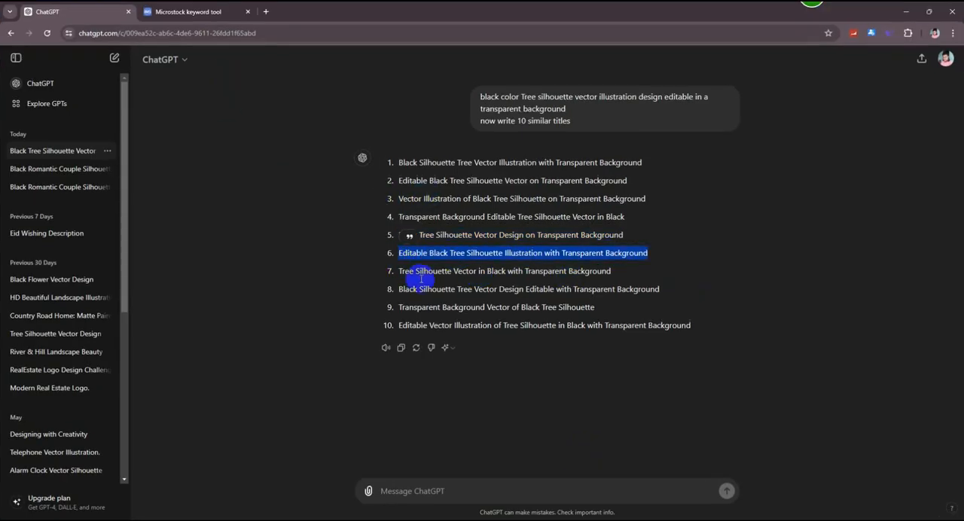
left_click(902, 10)
left_click(488, 271)
key("ctrl+v")
left_click(500, 324)
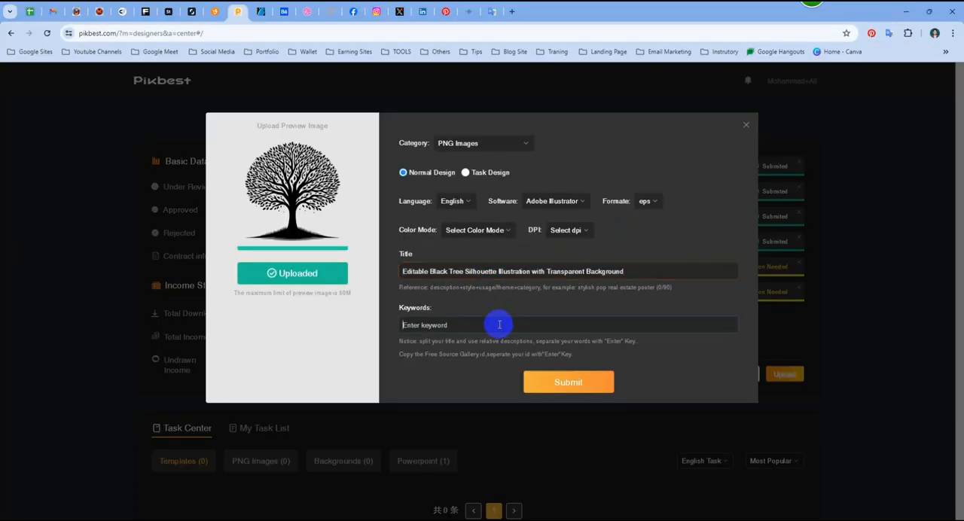
- Set the work's color mode to RGB and its resolution to 300dpi
left_click(493, 233)
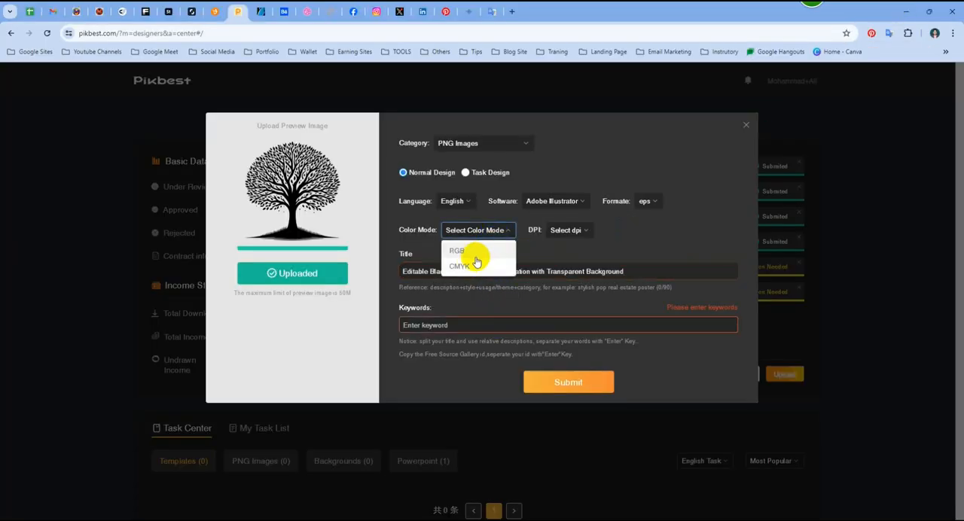
left_click(473, 255)
left_click(527, 229)
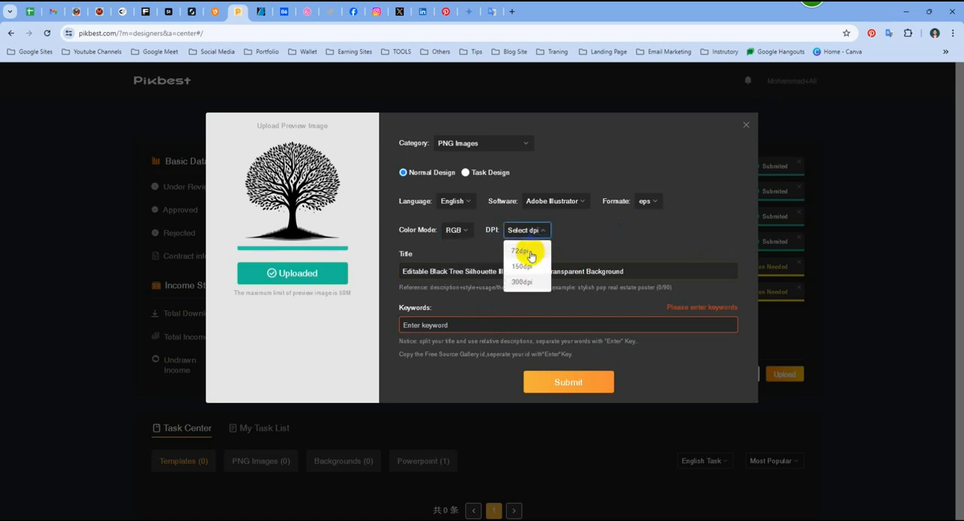
left_click(527, 283)
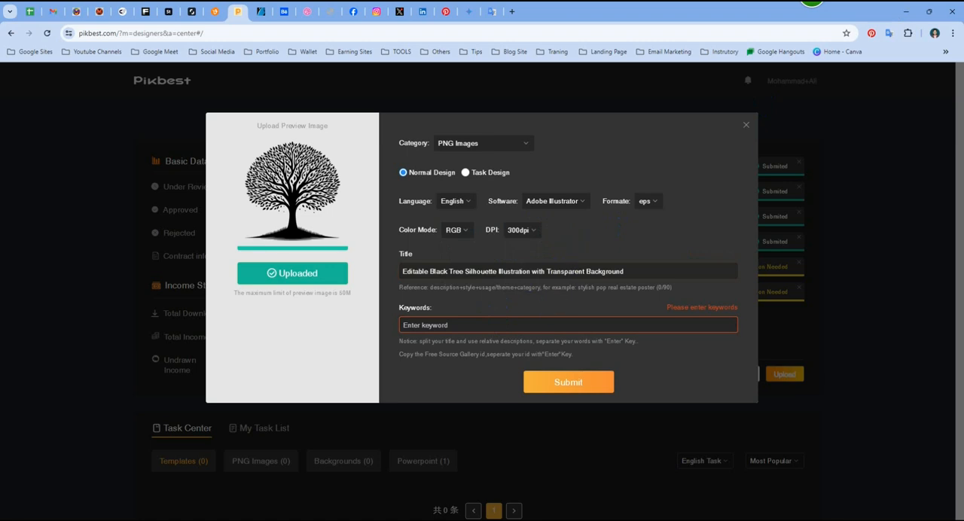
- Restart the keyword session in ImStocker and search for "Editable Black Tree Silhouette Illustration with Transparent Background"
left_click(600, 467)
left_click(211, 5)
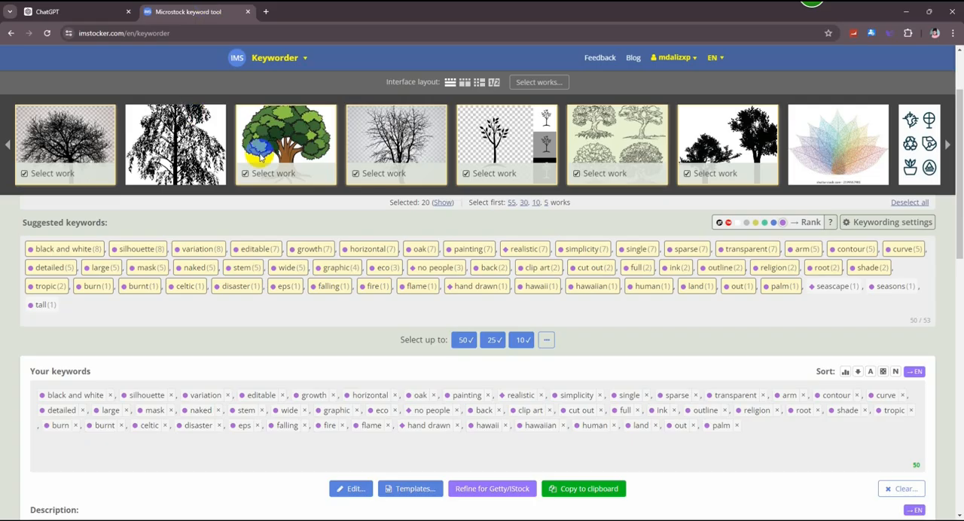
scroll(260, 156, "up", 2)
scroll(415, 121, "down", 5)
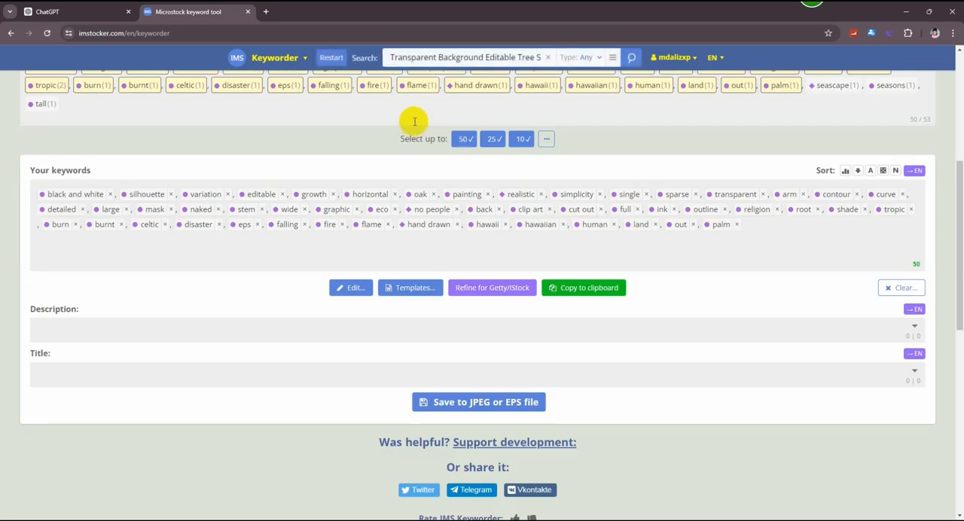
left_click(332, 59)
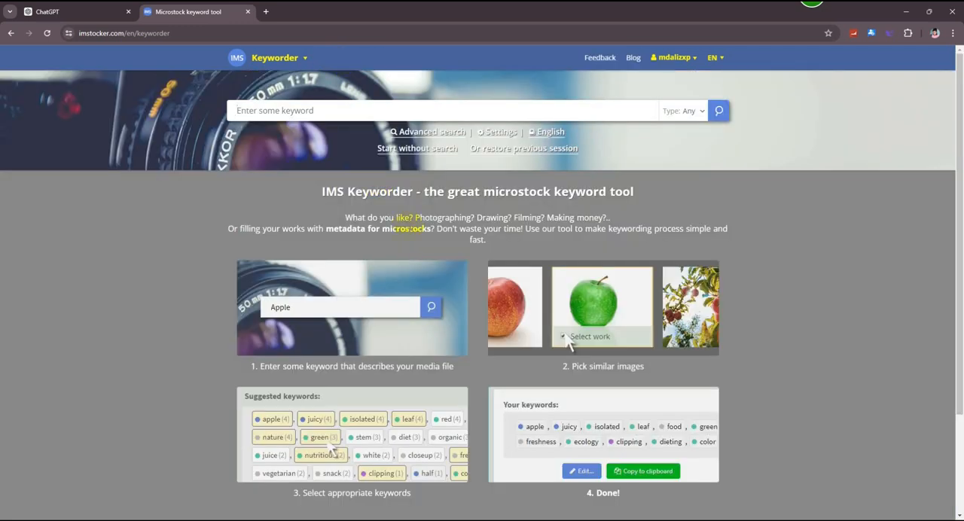
left_click(323, 111)
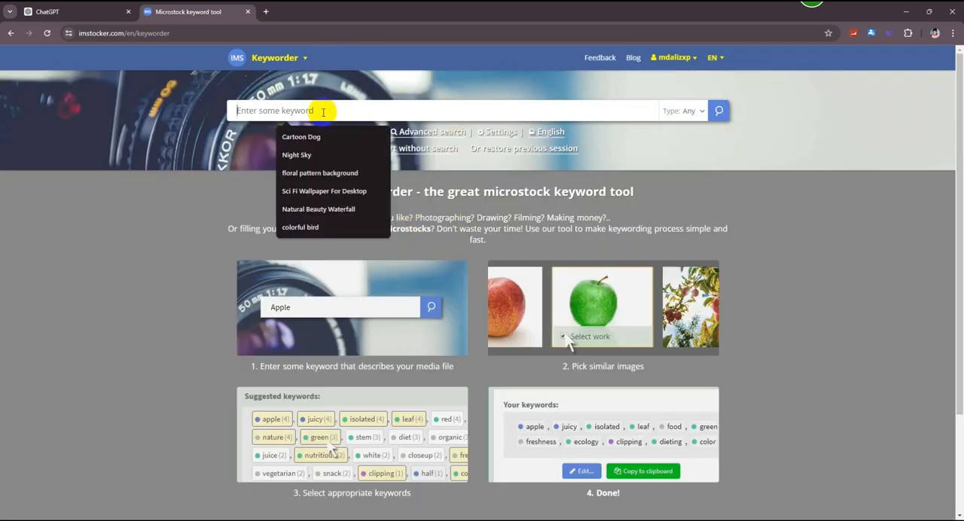
key("ctrl+v")
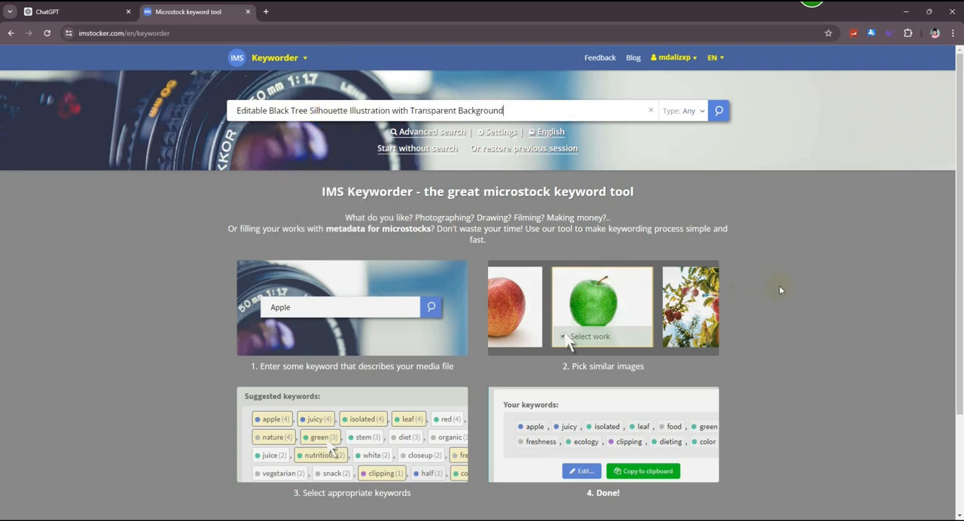
key("Return")
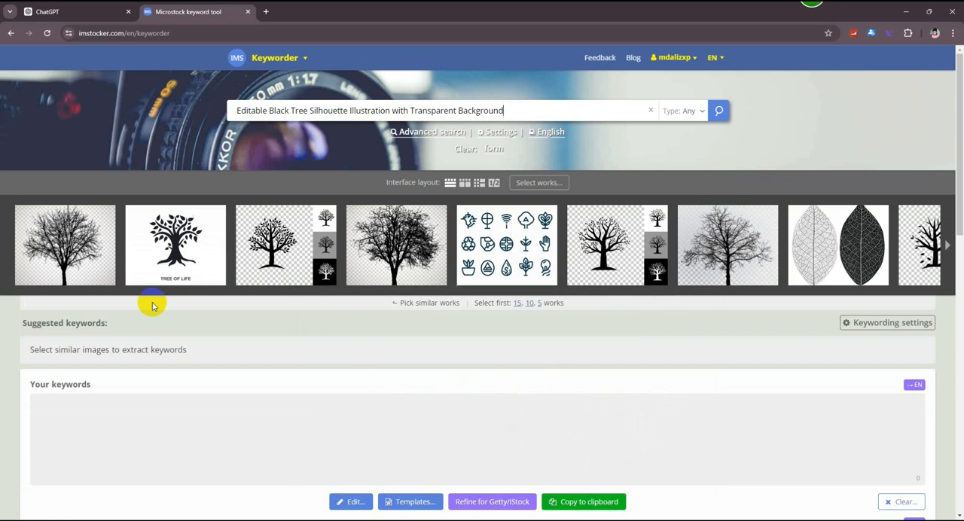
left_click(719, 112)
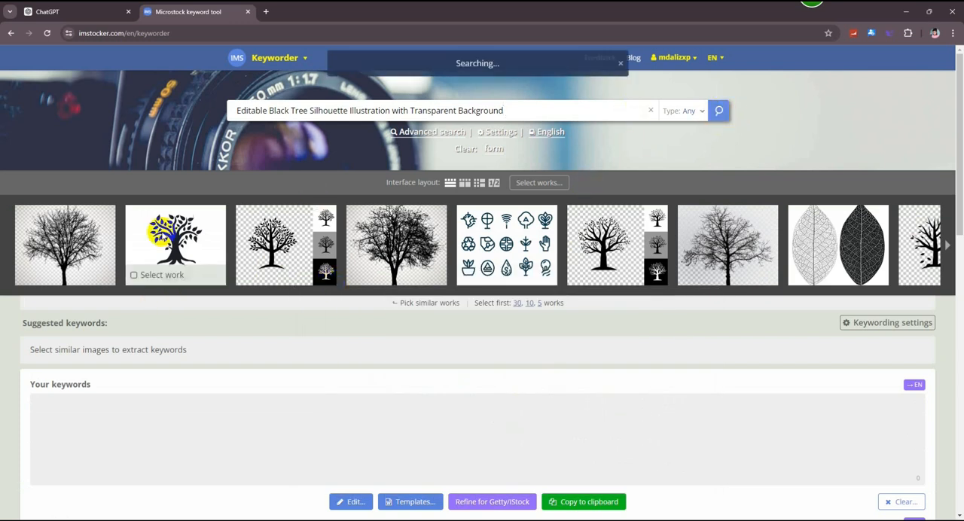
- Choose six similar works: the three bare realistic trees, the Tree of Life, and the leafy and bare checkerboard tree icons
left_click(82, 224)
left_click(193, 231)
left_click(284, 235)
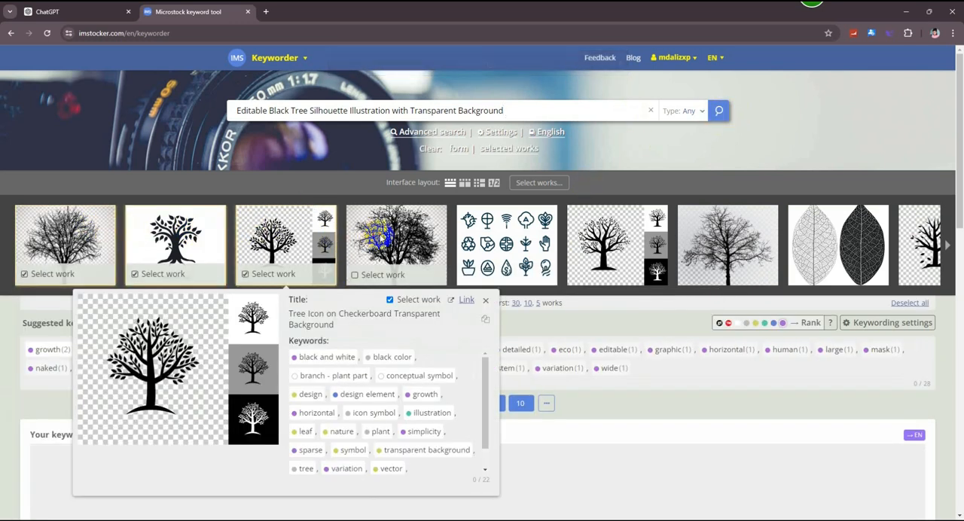
left_click(388, 230)
left_click(609, 226)
left_click(743, 239)
- Add the tree with falling leaves, the outlined palm, the curved leafy tree icon and the black tree group to the selected works
left_click(944, 242)
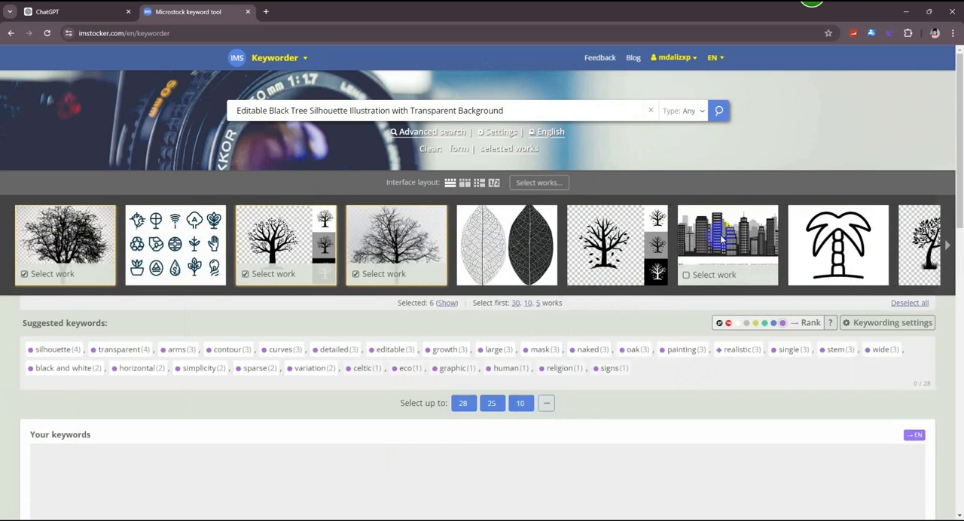
left_click(605, 239)
left_click(846, 246)
left_click(920, 240)
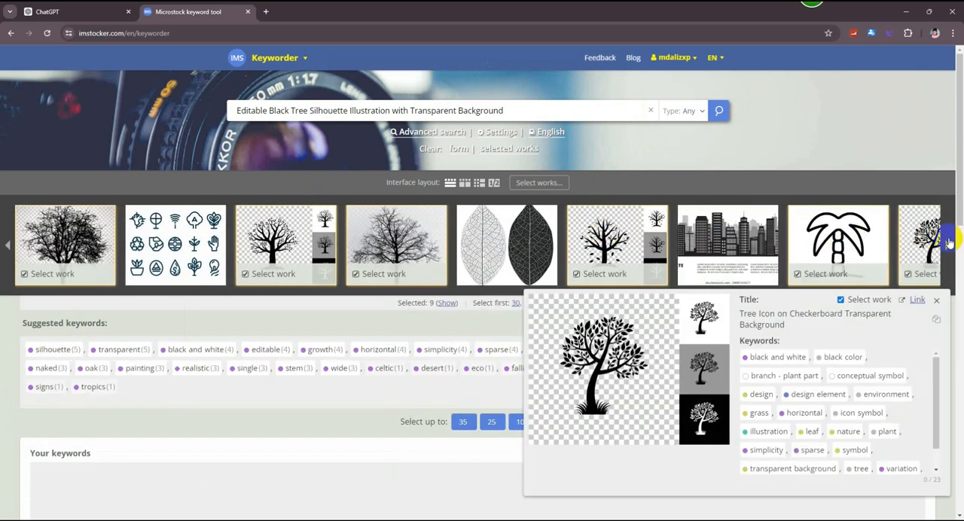
left_click(948, 244)
left_click(919, 239)
- Add one more similar work, the autumn trees set and the black forest tree collection to the selected works
left_click(947, 244)
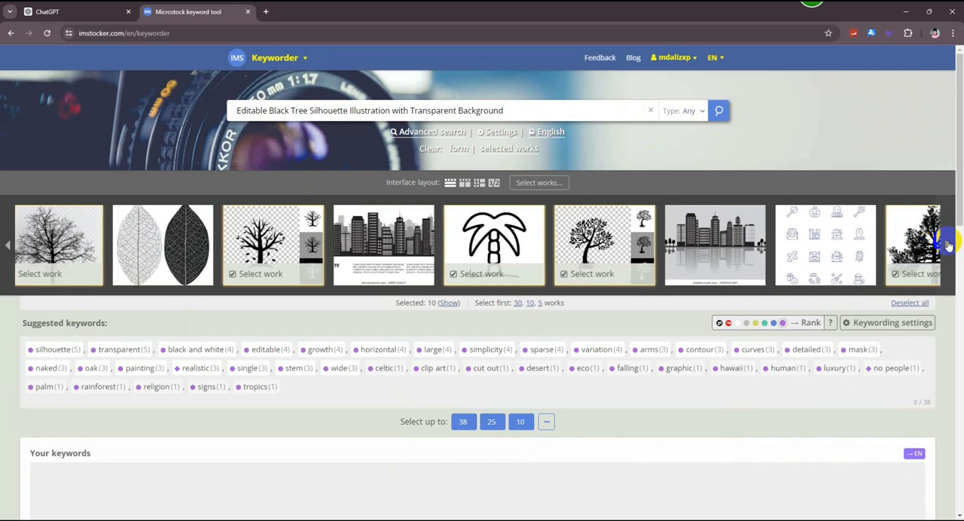
left_click(920, 239)
left_click(947, 245)
left_click(947, 244)
left_click(947, 245)
left_click(619, 230)
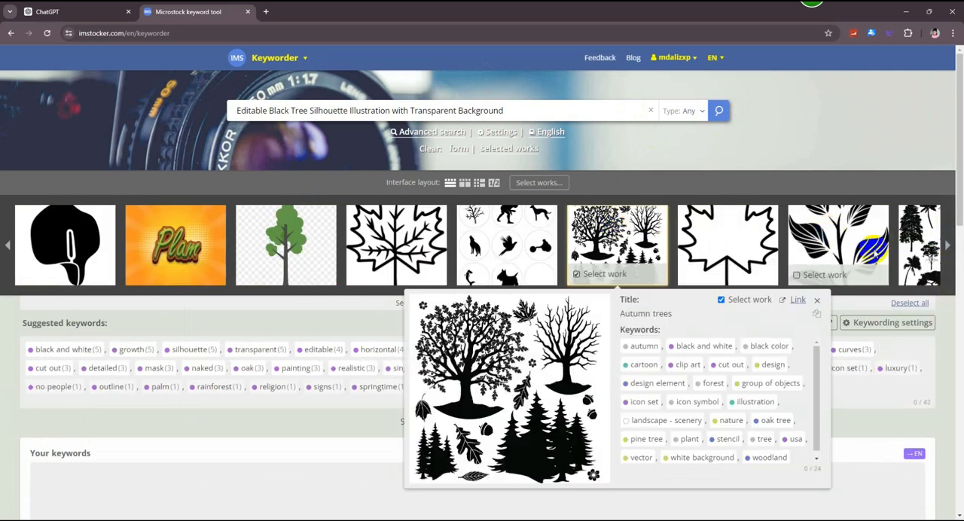
left_click(920, 240)
- Add the green cartoon tree, the round tree icon, the burning bush and the bare checkerboard tree to the selected works
left_click(949, 244)
left_click(949, 244)
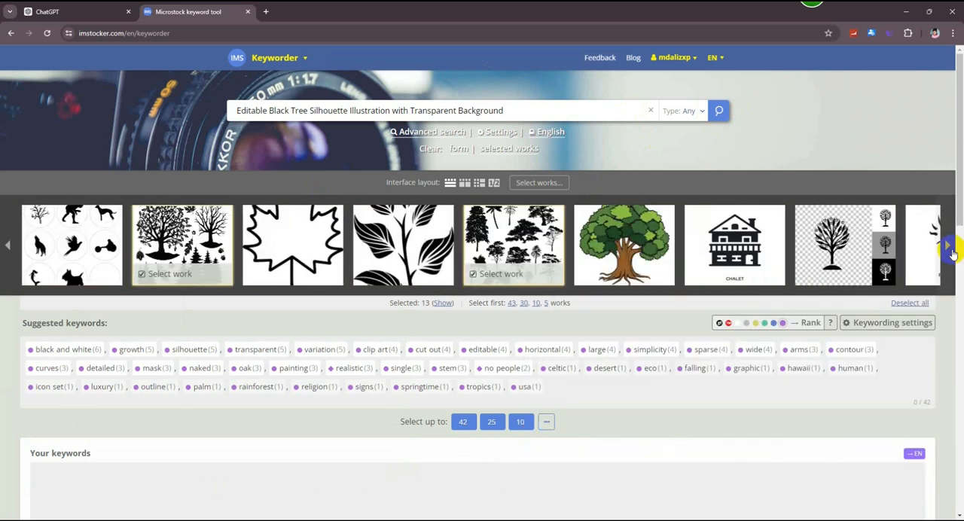
left_click(410, 244)
left_click(616, 256)
left_click(728, 241)
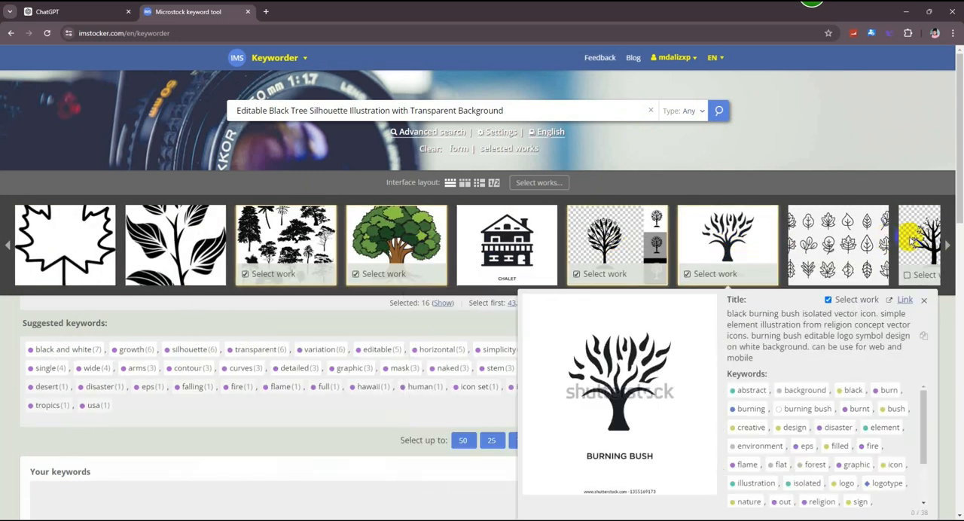
left_click(917, 238)
- Select up to 50 suggested keywords for this tree illustration and copy them to the clipboard
left_click(464, 439)
scroll(554, 403, "down", 3)
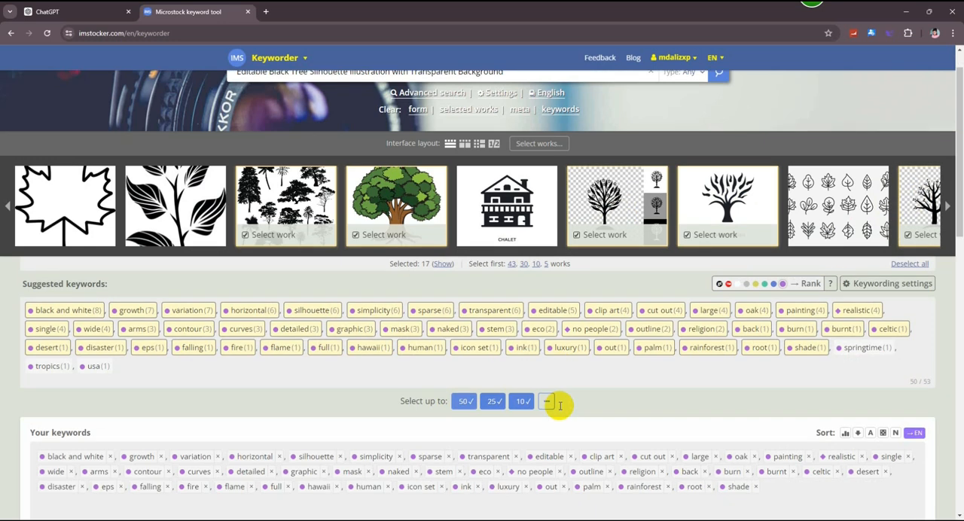
left_click(591, 389)
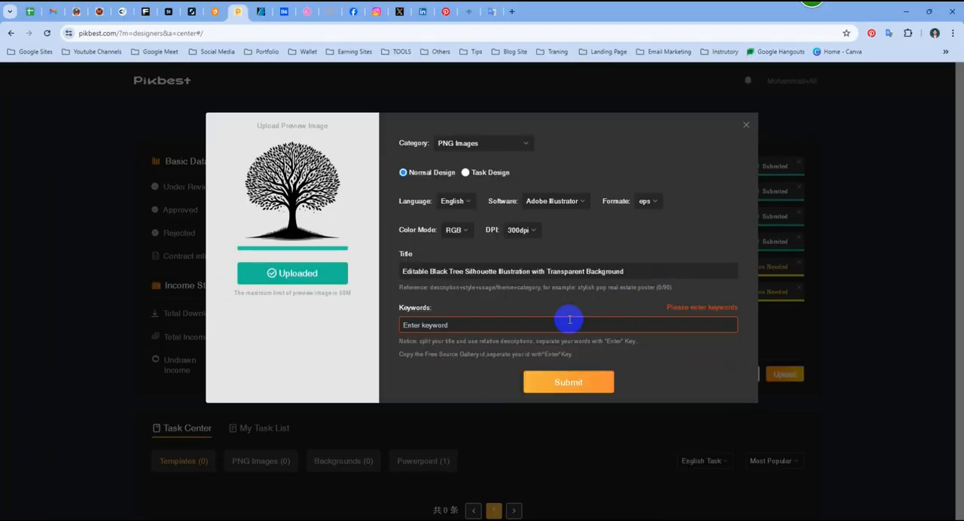
- Enter the copied keywords as separate tags for the "Editable Black Tree Silhouette Illustration" work on Pikbest
left_click(569, 320)
key("ctrl+v")
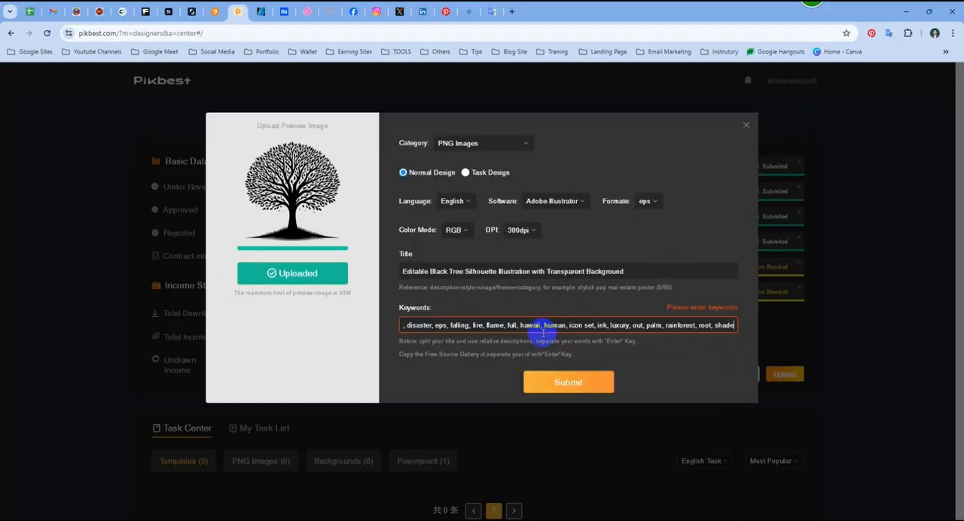
left_click(724, 326)
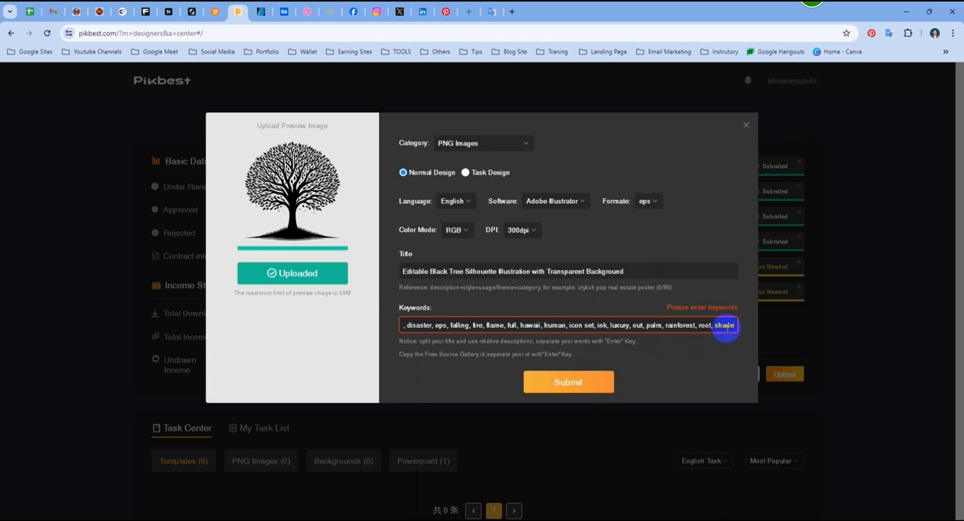
key("Return")
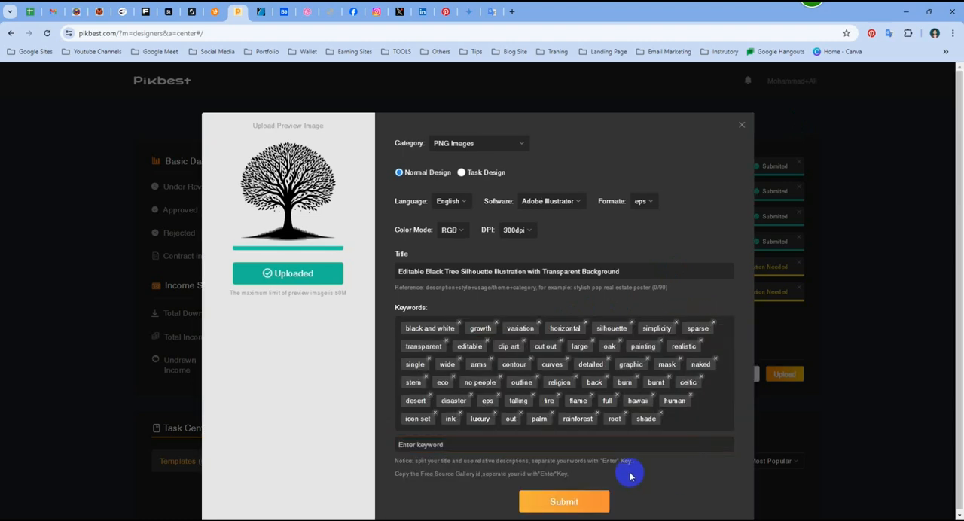
- Submit the completed black tree silhouette work and open the information form for TRE2024062301.zip
left_click(557, 503)
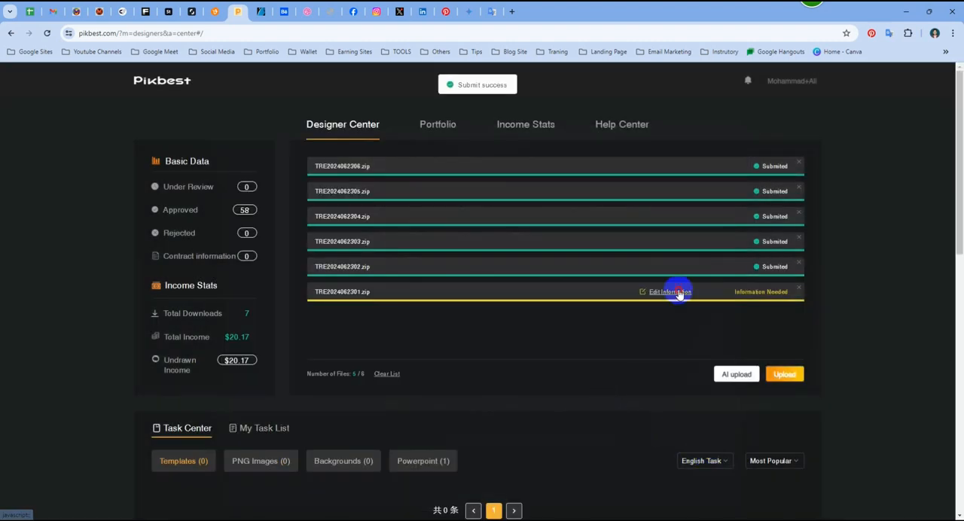
left_click(678, 292)
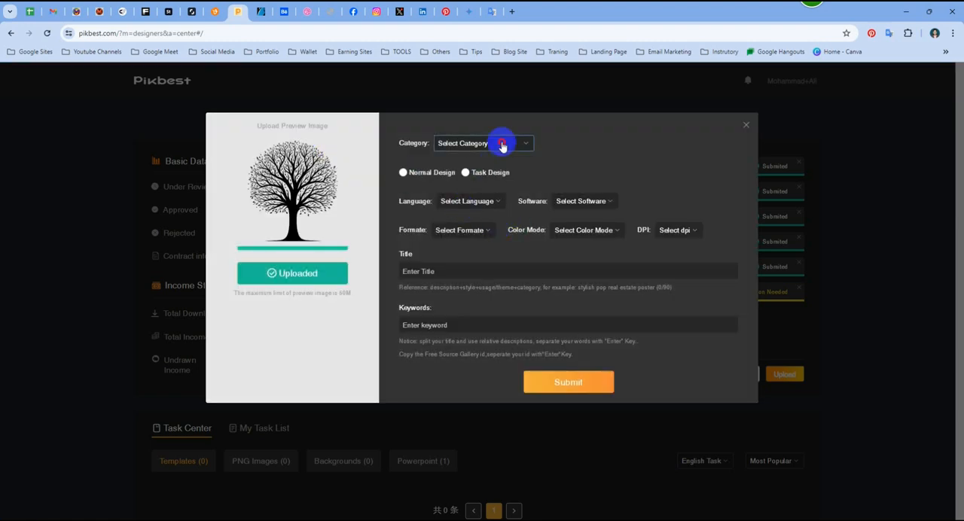
- Set the work's category to PNG Images, design type to Normal Design, language to English and software to Adobe Illustrator
left_click(499, 143)
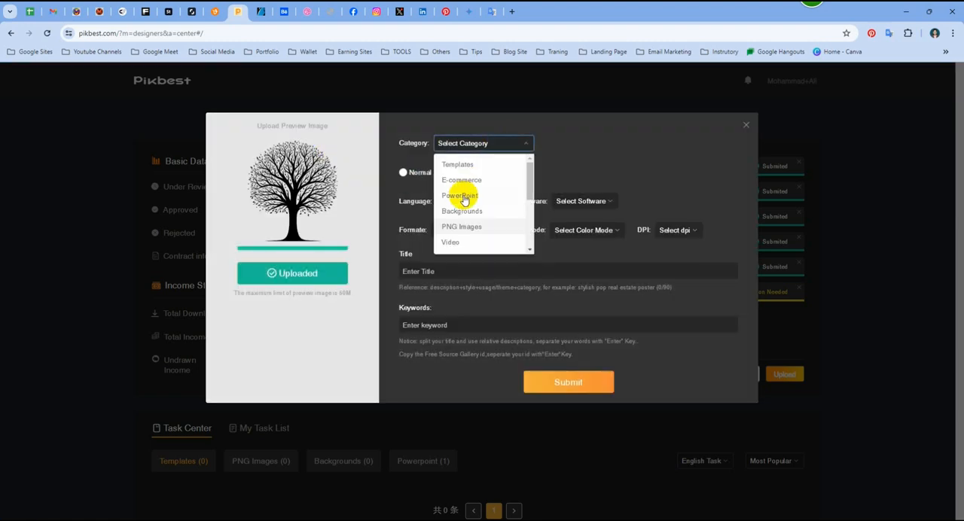
left_click(486, 233)
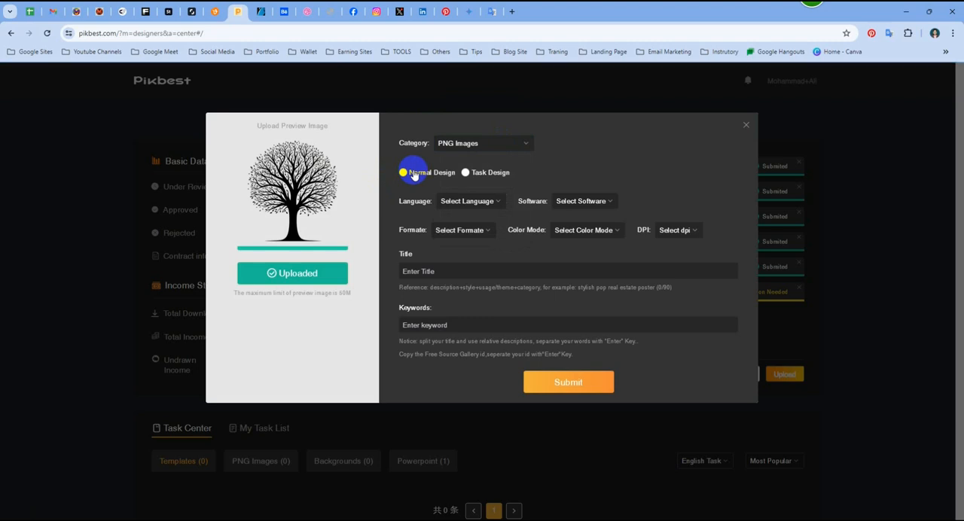
left_click(428, 174)
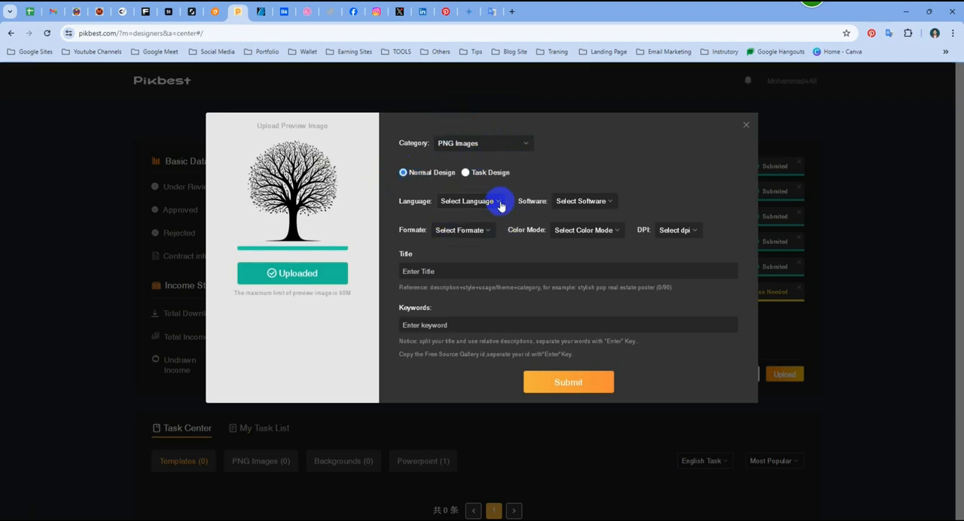
left_click(467, 201)
left_click(479, 224)
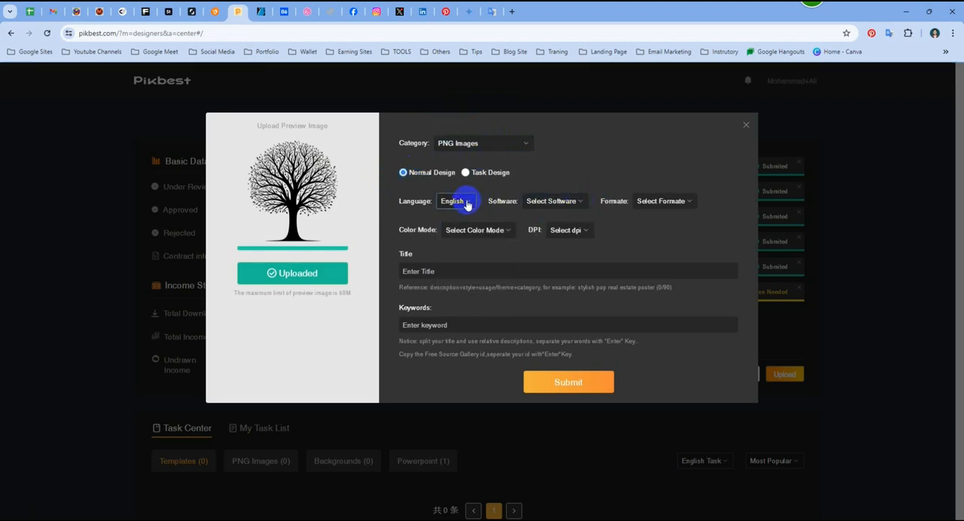
left_click(567, 202)
left_click(565, 236)
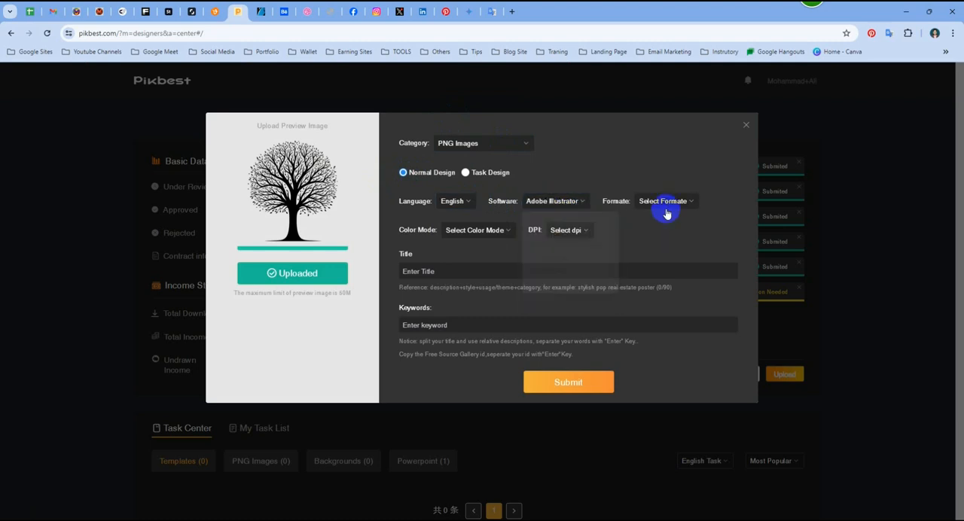
- Look through the software choices, set the file format to eps and review the other Adobe Illustrator formats
left_click(560, 205)
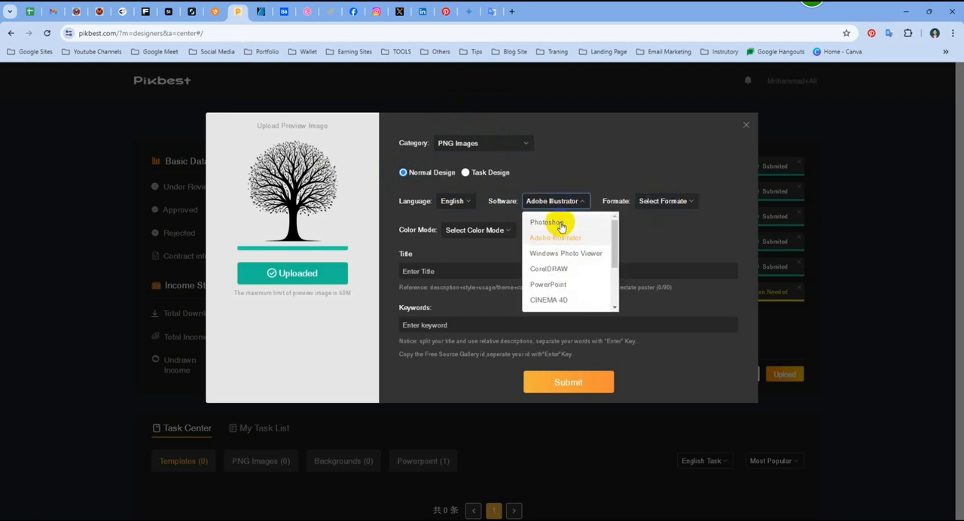
mouse_move(612, 253)
left_mouse_down()
mouse_move(617, 289)
mouse_move(613, 244)
left_mouse_up()
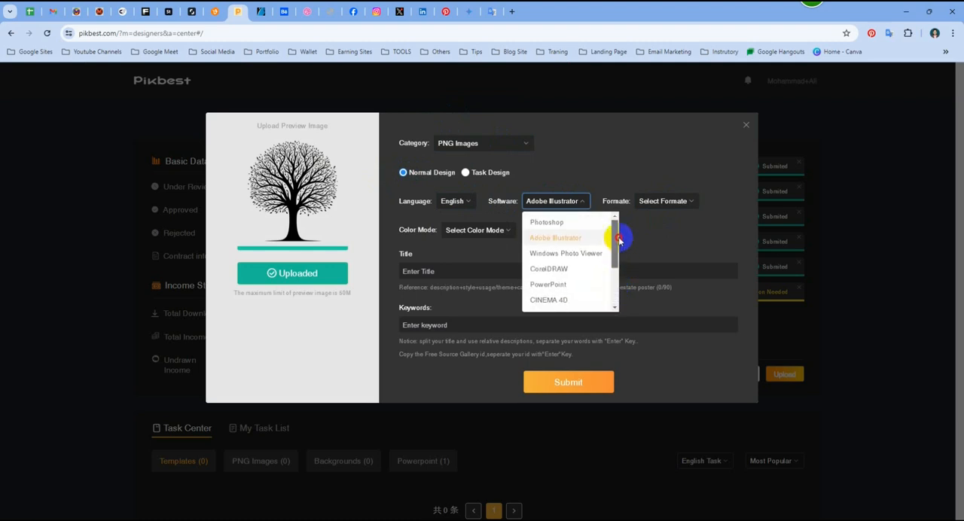
left_click(680, 200)
left_click(679, 201)
left_click(665, 239)
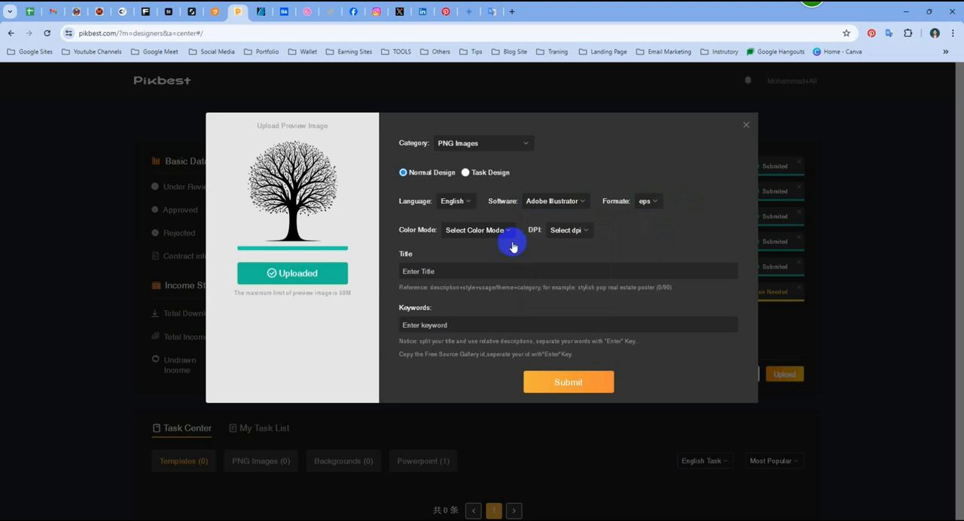
left_click(652, 202)
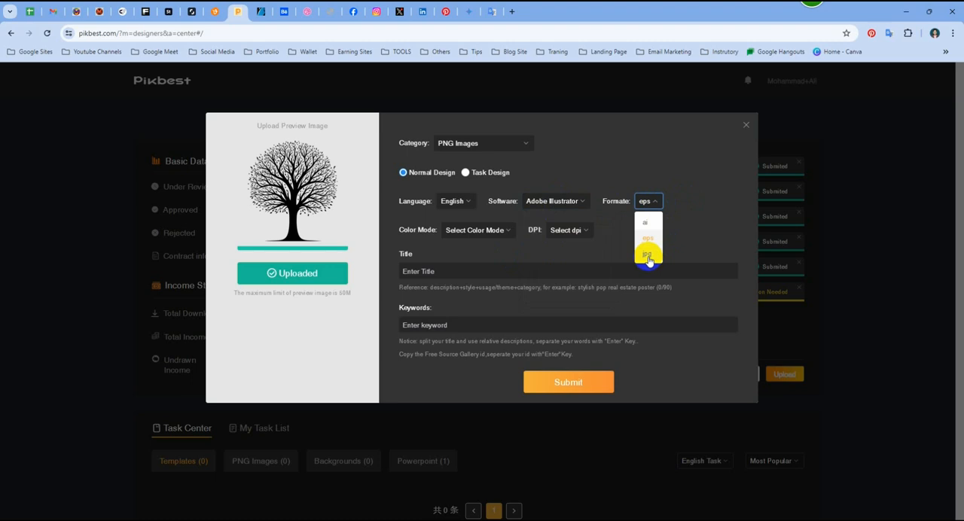
- Switch the software to Photoshop to check its file formats, and set it back to Adobe Illustrator
left_click(563, 201)
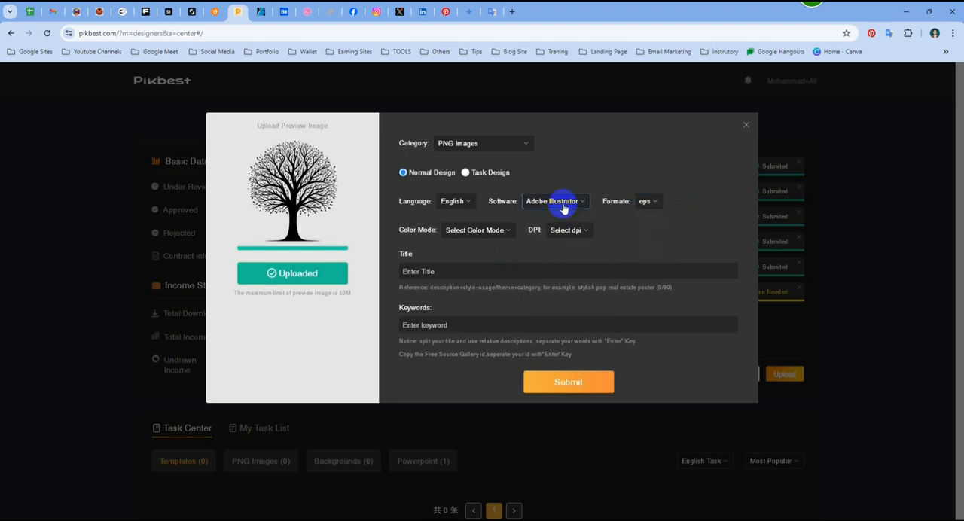
left_click(548, 222)
left_click(652, 201)
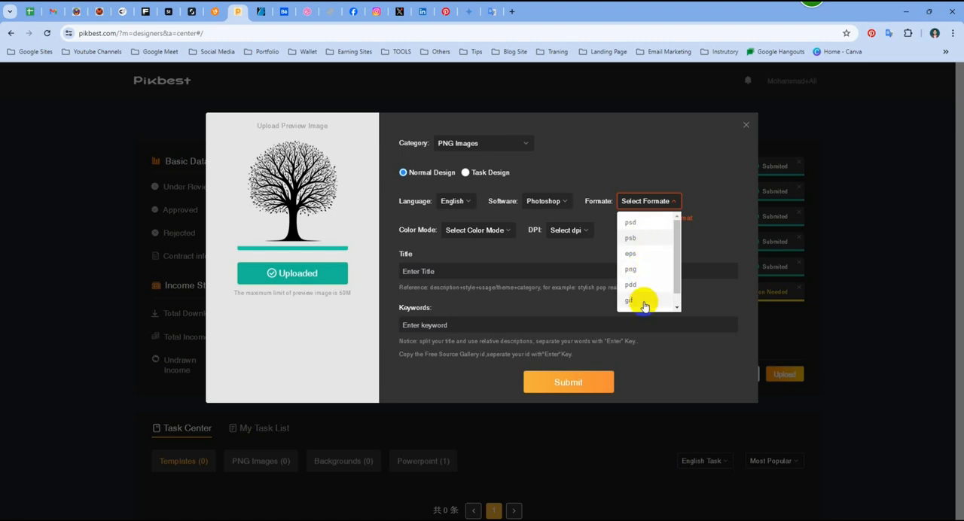
left_click(555, 200)
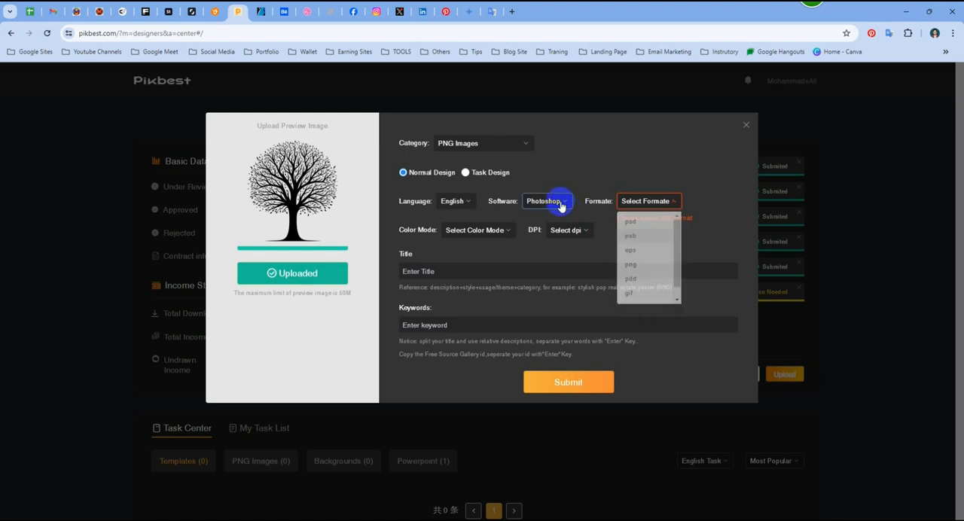
left_click(554, 204)
left_click(553, 238)
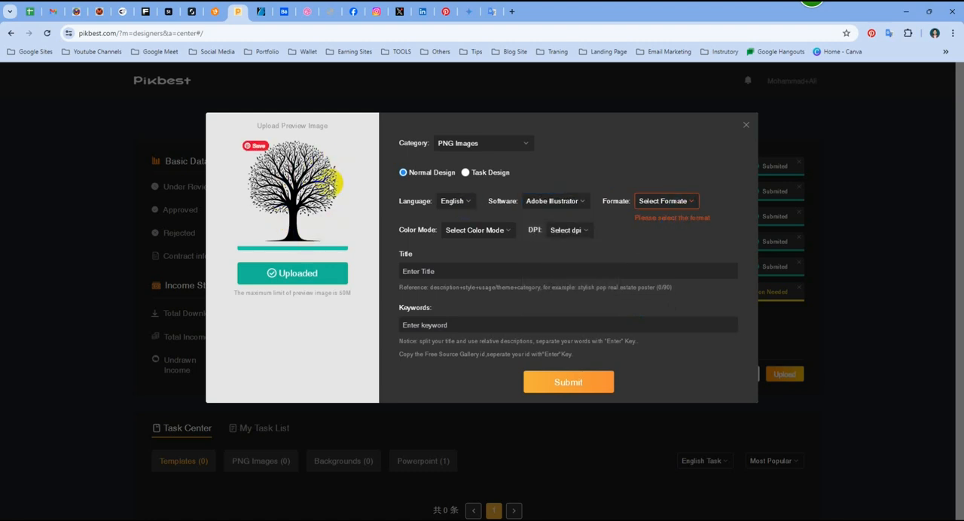
left_click(462, 151)
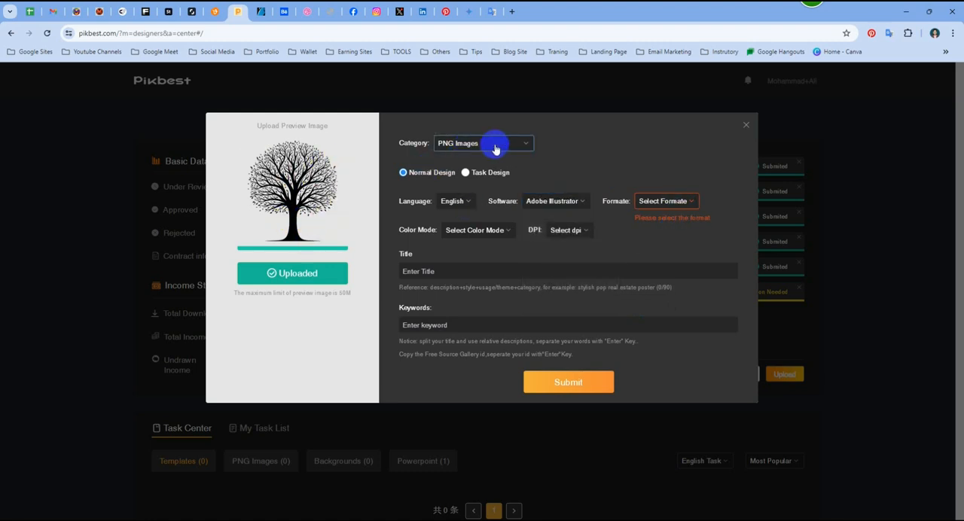
- Set the file format to eps, the color mode to RGB and the resolution to 300dpi
left_click(691, 202)
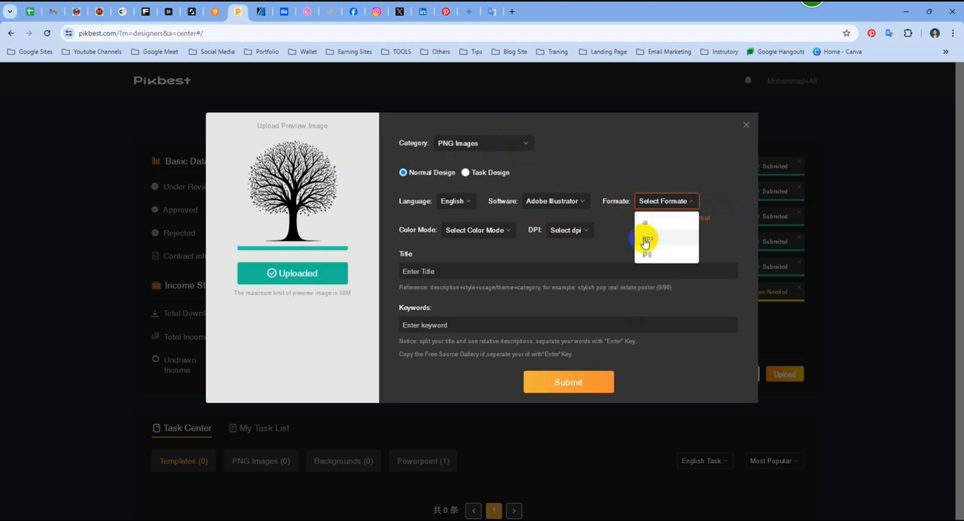
left_click(646, 238)
left_click(470, 230)
left_click(477, 252)
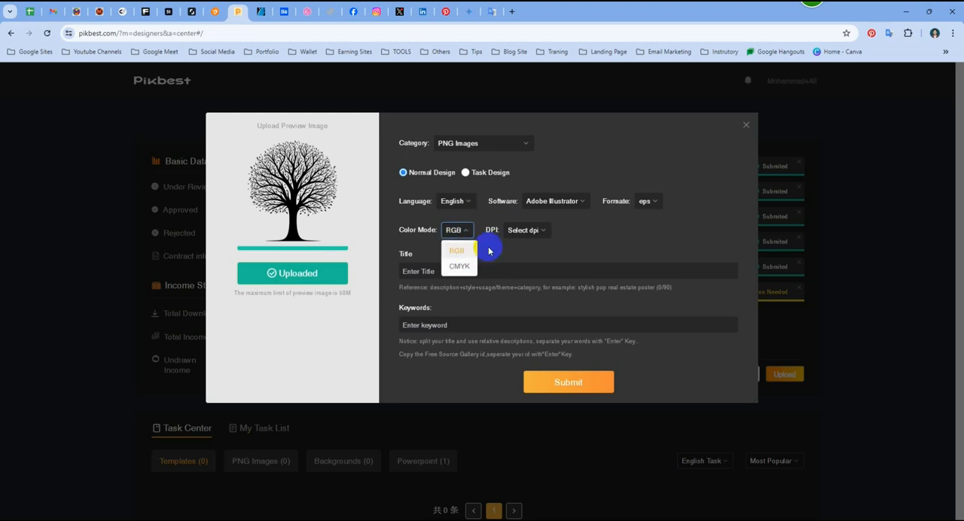
left_click(533, 231)
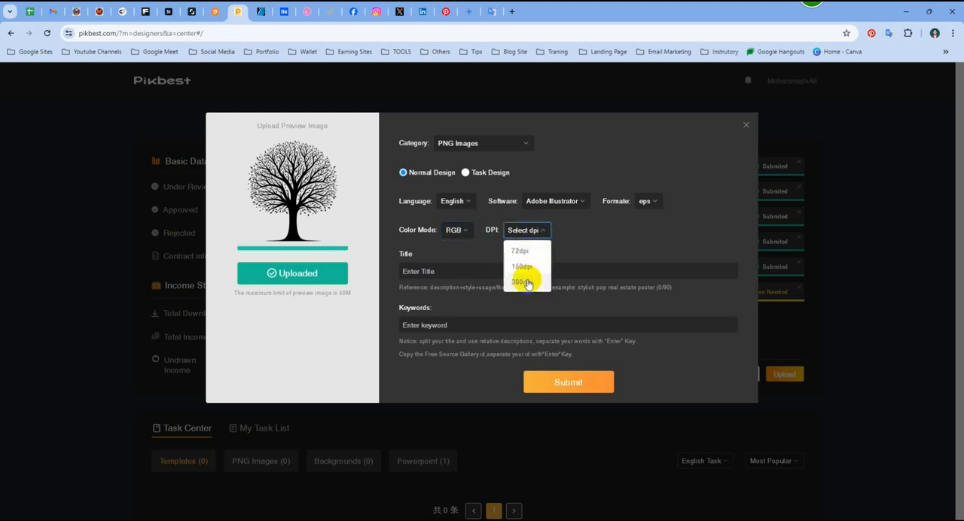
left_click(523, 282)
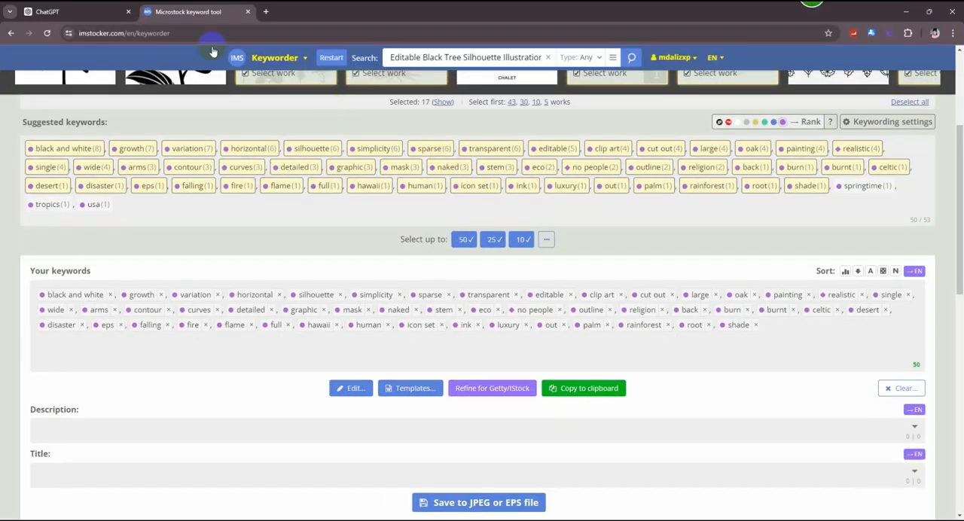
- Copy "Tree Silhouette Vector in Black with Transparent Background" from ChatGPT and enter it as the work's title on Pikbest
left_click(121, 12)
left_click_drag(624, 277, 388, 272)
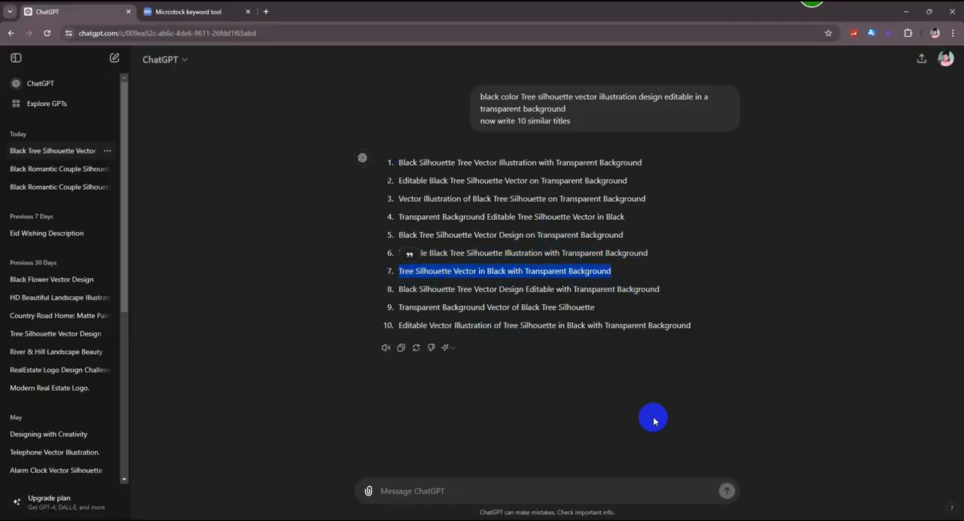
left_click(906, 11)
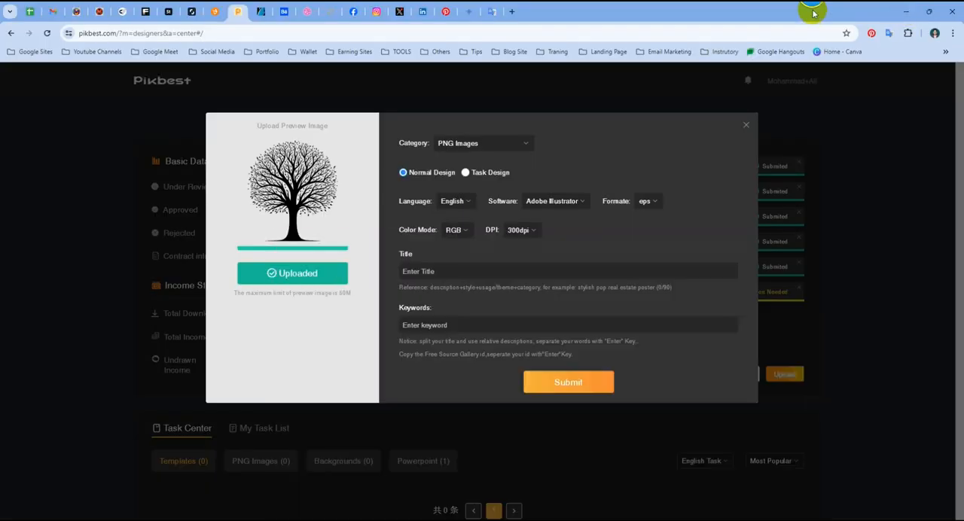
left_click(487, 265)
key("ctrl+v")
left_click(610, 320)
- Restart the ImStocker Keyworder and search for "Tree Silhouette Vector in Black with Transparent Background"
key("alt+Tab")
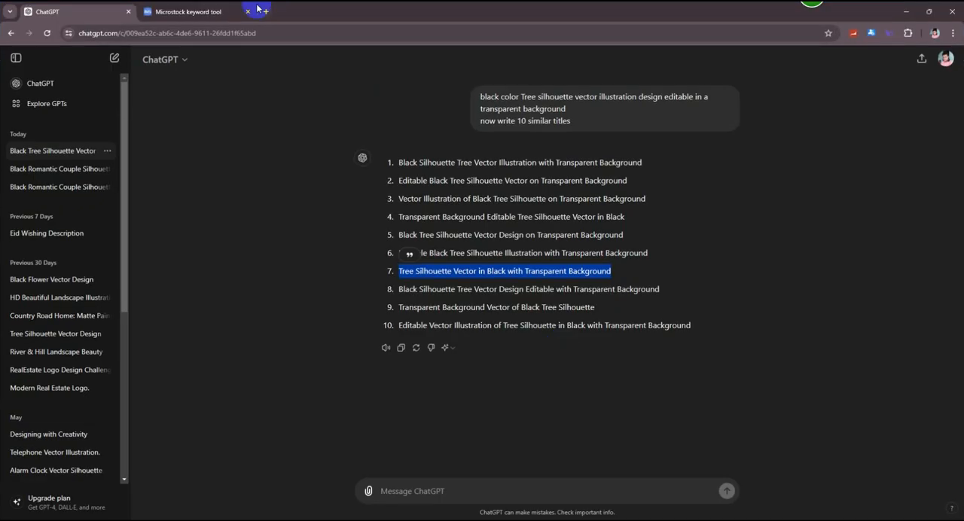
left_click(196, 11)
left_click(330, 57)
left_click(301, 109)
key("ctrl+v")
key("Return")
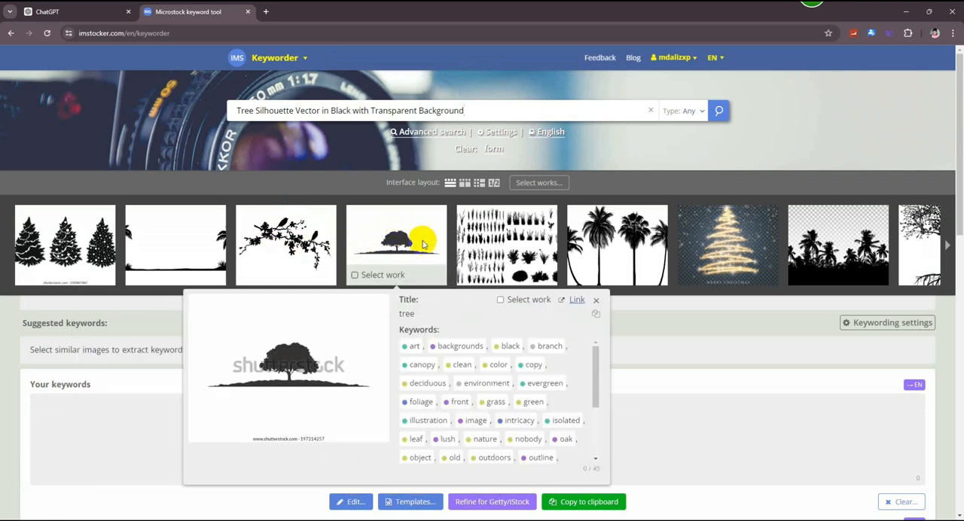
- Select the lone tree on a hill, the row of palms, the large branching tree and the single palm as similar works
left_click(396, 234)
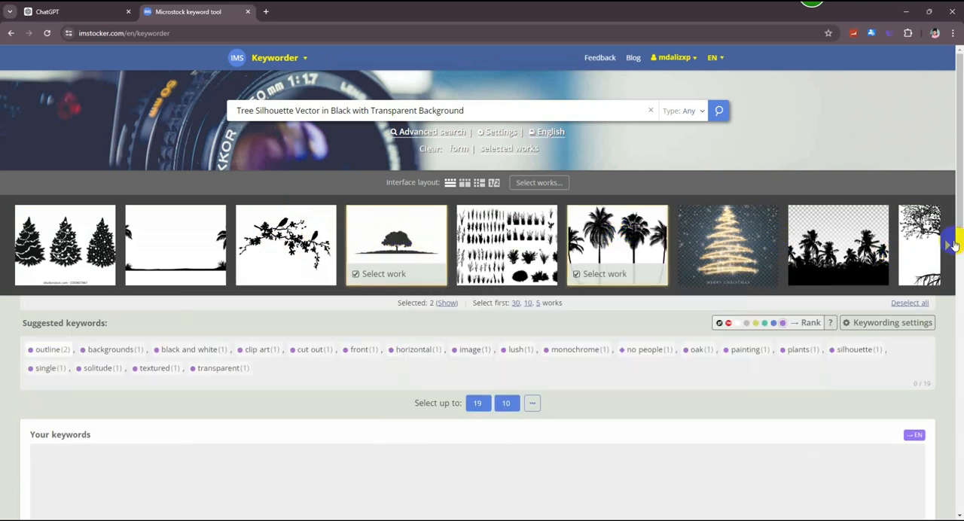
left_click(947, 244)
left_click(636, 233)
left_click(842, 245)
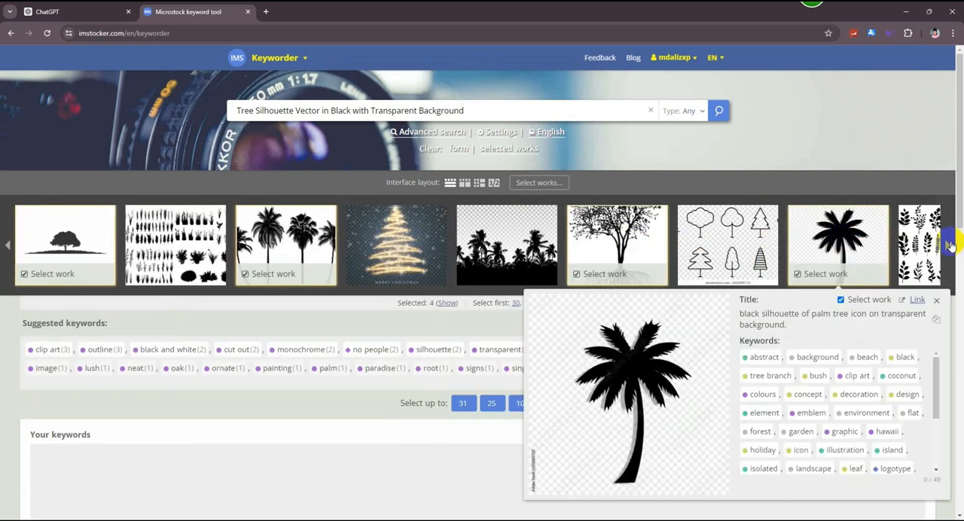
- Add the two further palm tree works, the weeping willow and the pink cherry blossom tree to the selected works
left_click(947, 245)
left_click(947, 244)
left_click(632, 241)
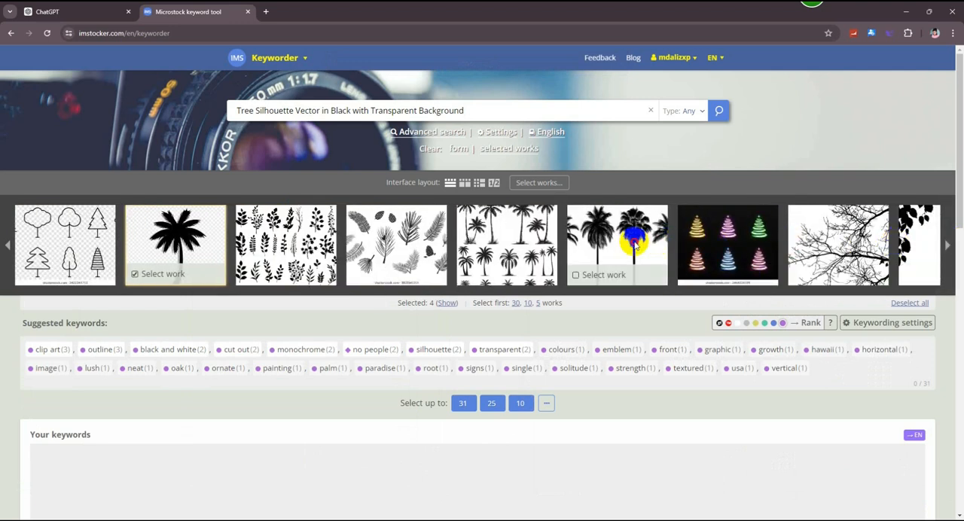
left_click(508, 229)
left_click(947, 245)
left_click(947, 244)
left_click(506, 234)
left_click(617, 234)
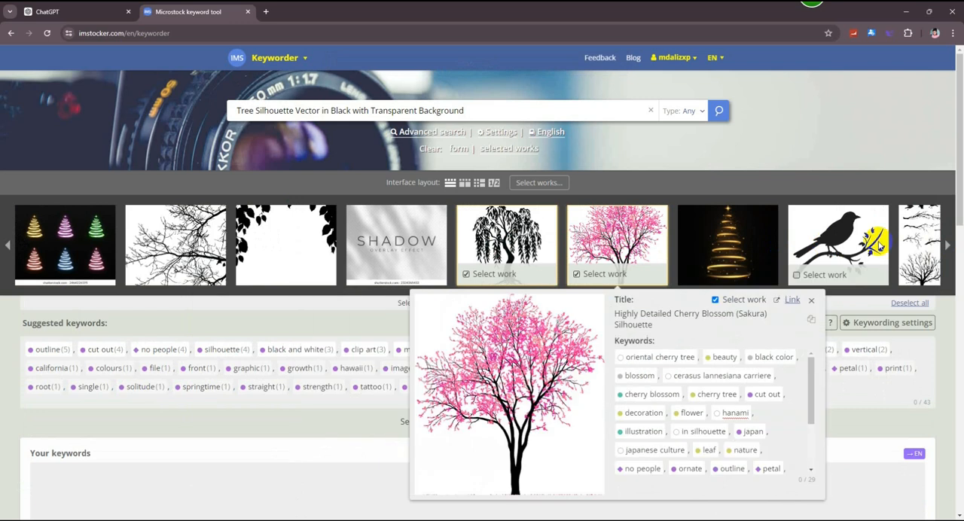
- Add the black leafy tree, the pine forest, the outlined tree and the bare checkerboard tree to the selected works
left_click(945, 240)
left_click(617, 237)
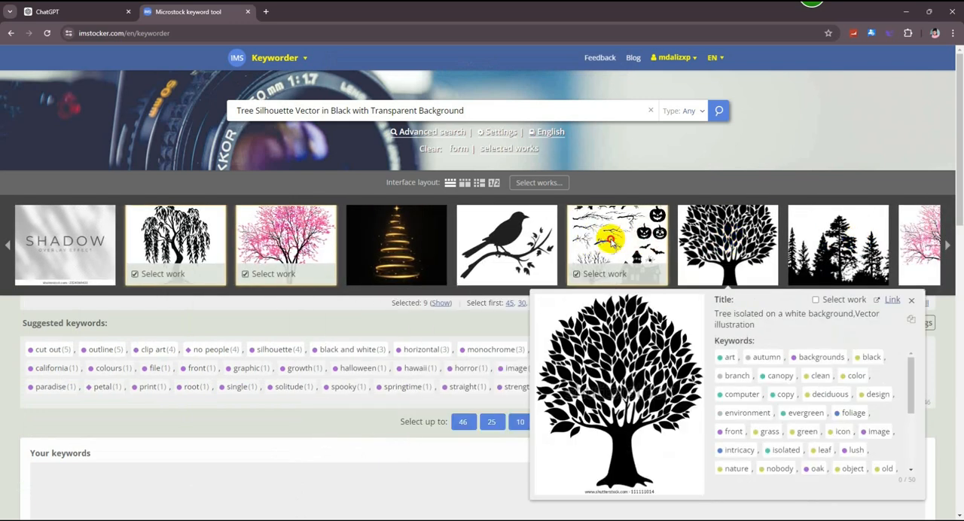
left_click(613, 241)
left_click(704, 230)
left_click(853, 237)
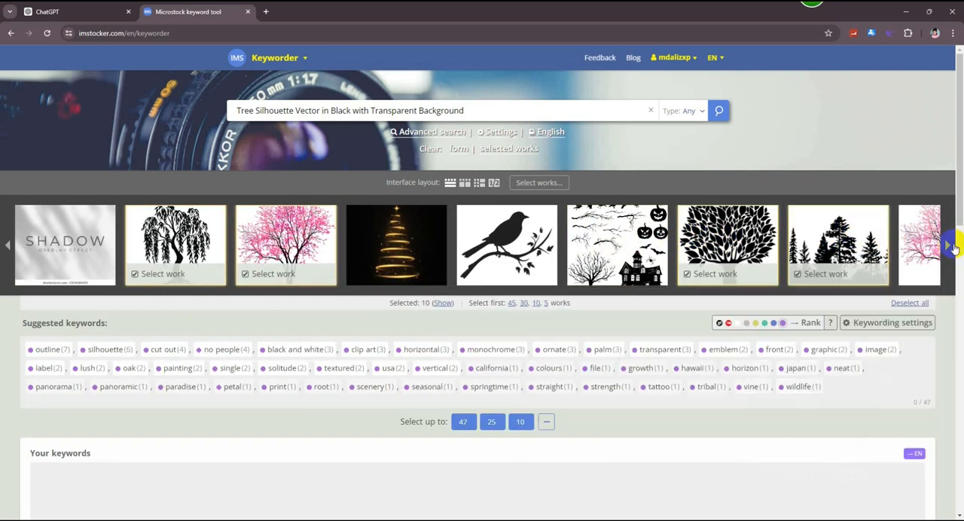
left_click(947, 245)
left_click(727, 237)
left_click(864, 245)
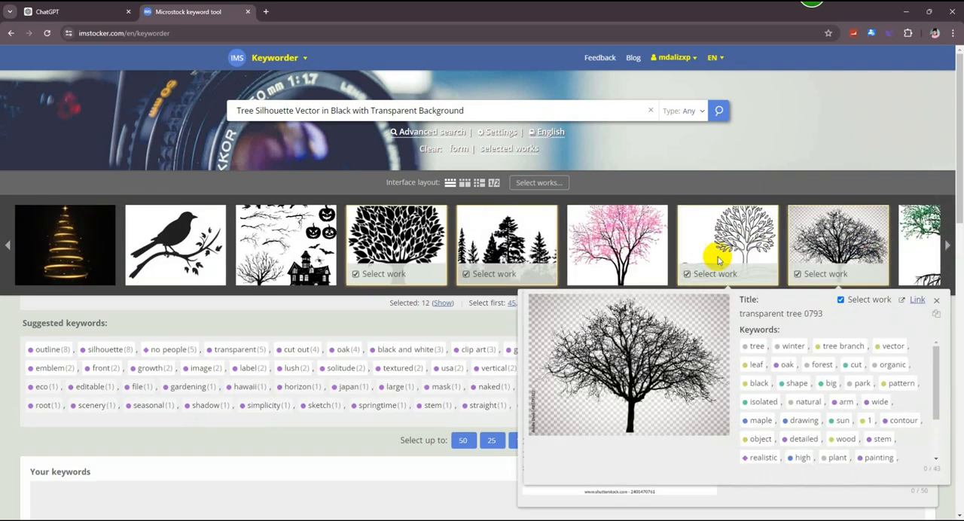
- Select up to 50 of the suggested keywords and copy them to the clipboard
left_click(463, 439)
scroll(610, 437, "down", 3)
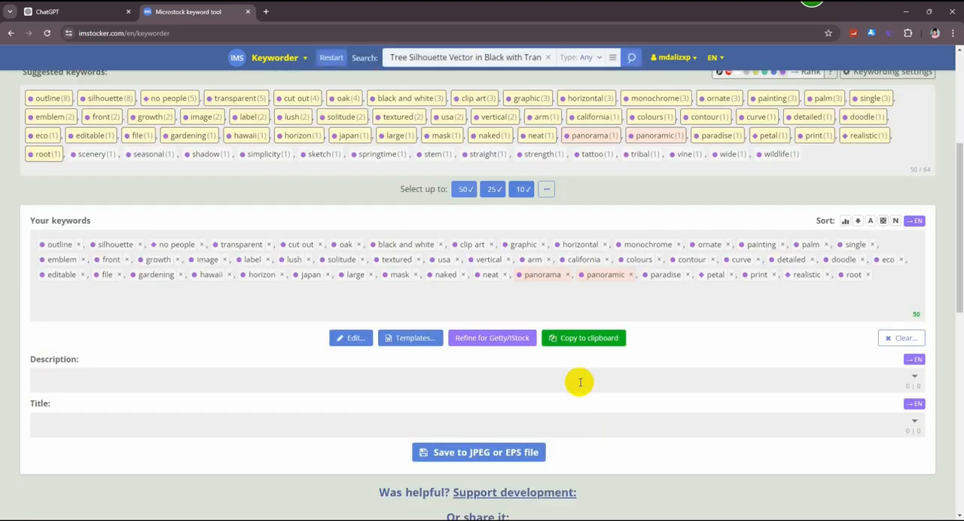
left_click(587, 338)
- Enter the copied keywords as separate tags for the "Tree Silhouette Vector in Black" work on Pikbest
left_click(913, 6)
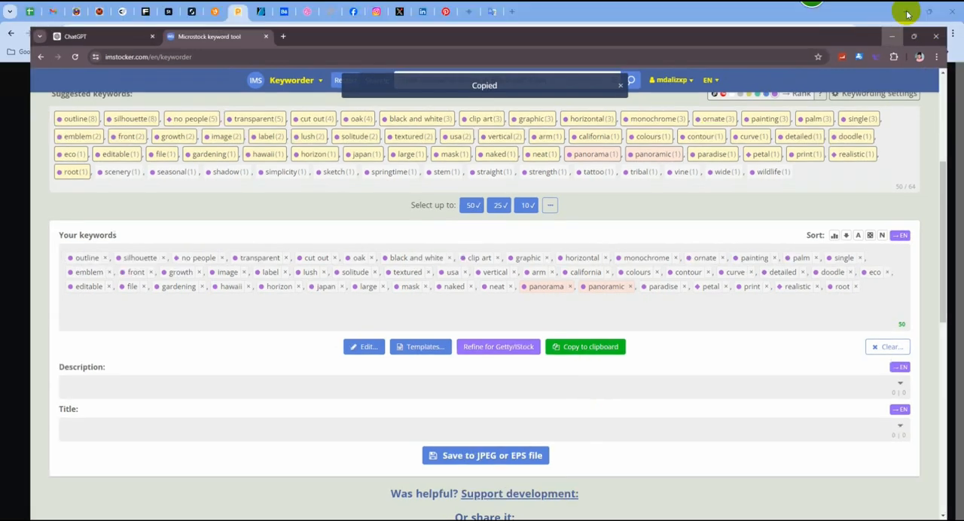
left_click(485, 328)
key("ctrl+v")
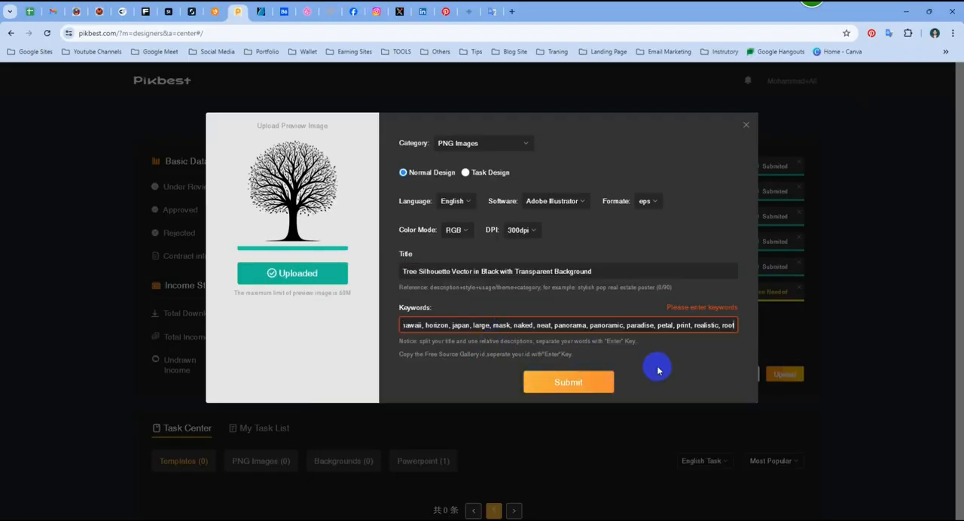
key("Return")
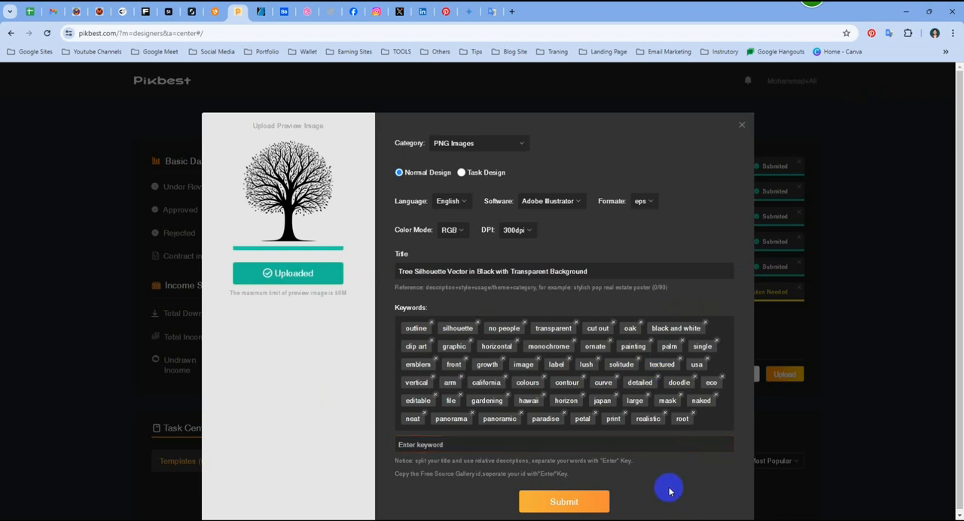
- Submit the "Tree Silhouette Vector in Black with Transparent Background" work and reload the Designer Center page
left_click(572, 502)
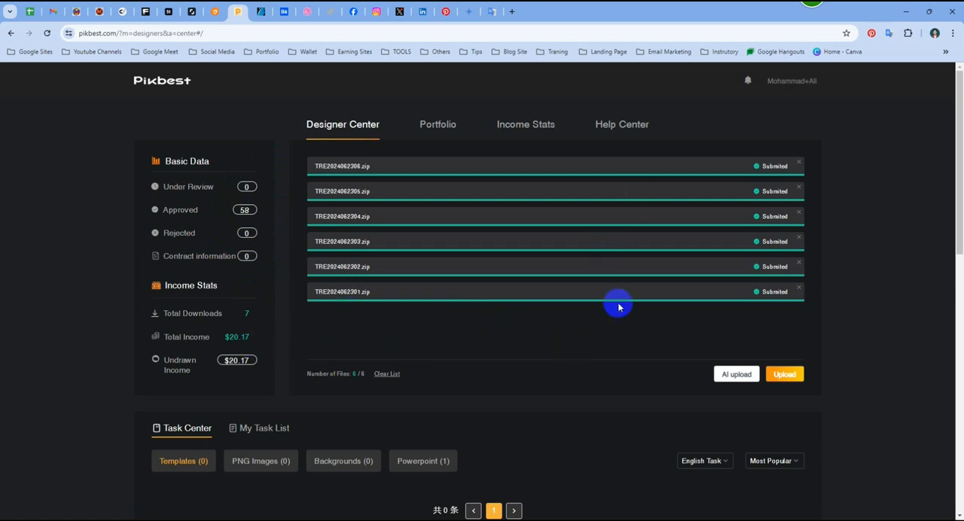
right_click(525, 327)
left_click(589, 115)
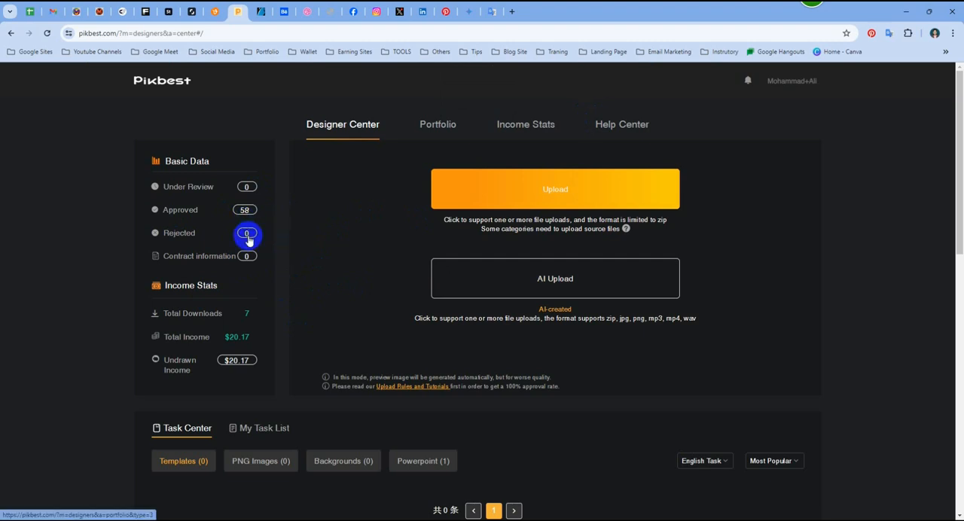
- Open the portfolio's Under Review category and check it for the submitted works
left_click(246, 186)
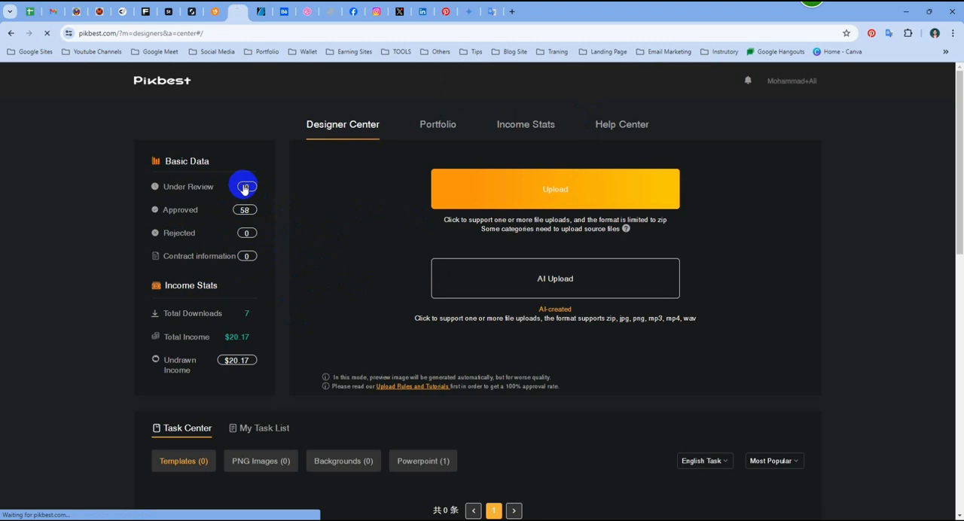
scroll(535, 389, "down", 3)
scroll(517, 382, "up", 3)
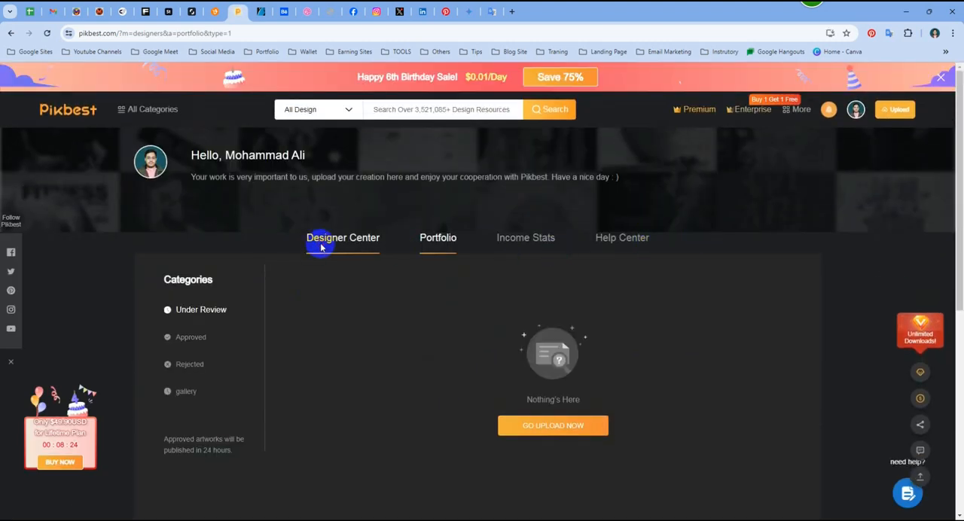
scroll(512, 226, "down", 1)
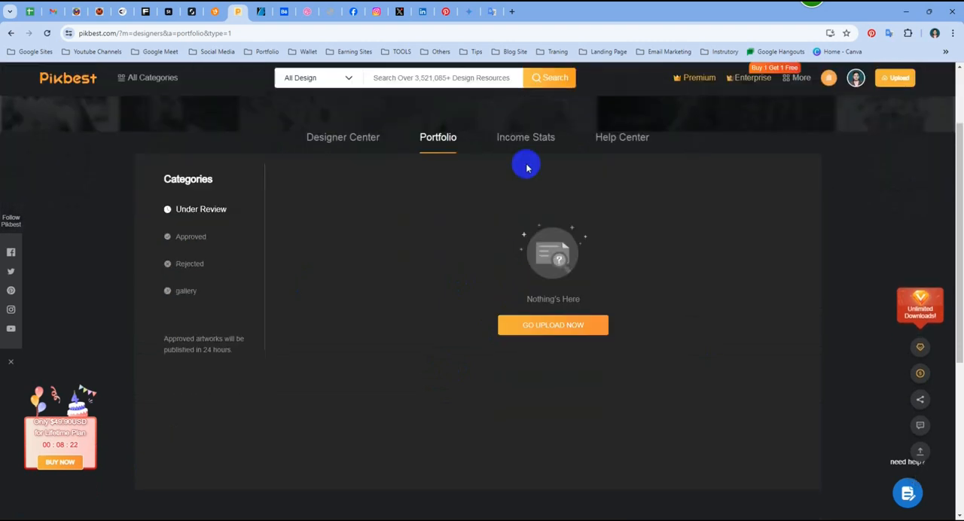
- Examine the Income Stats page, including the earnings table, the designer award rules and the rewards for new uploads
left_click(525, 136)
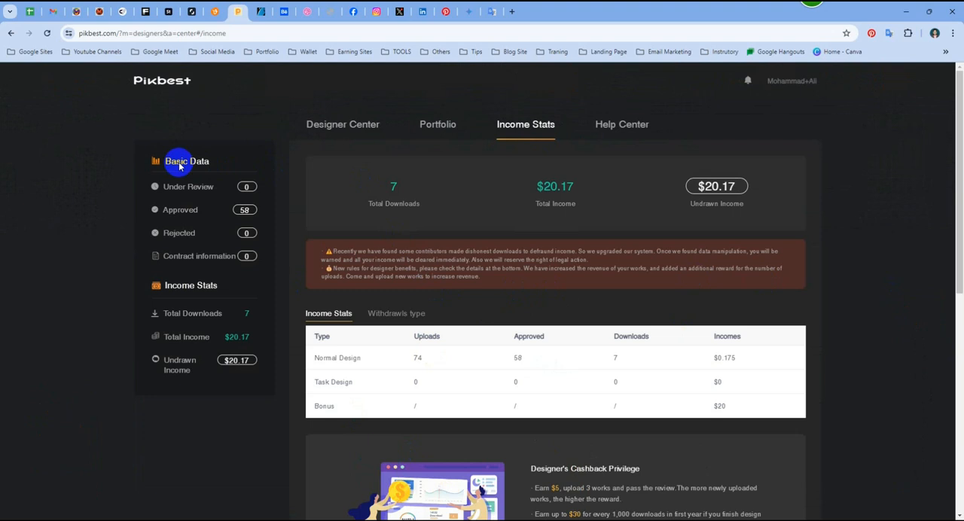
scroll(564, 301, "down", 1)
scroll(467, 422, "down", 6)
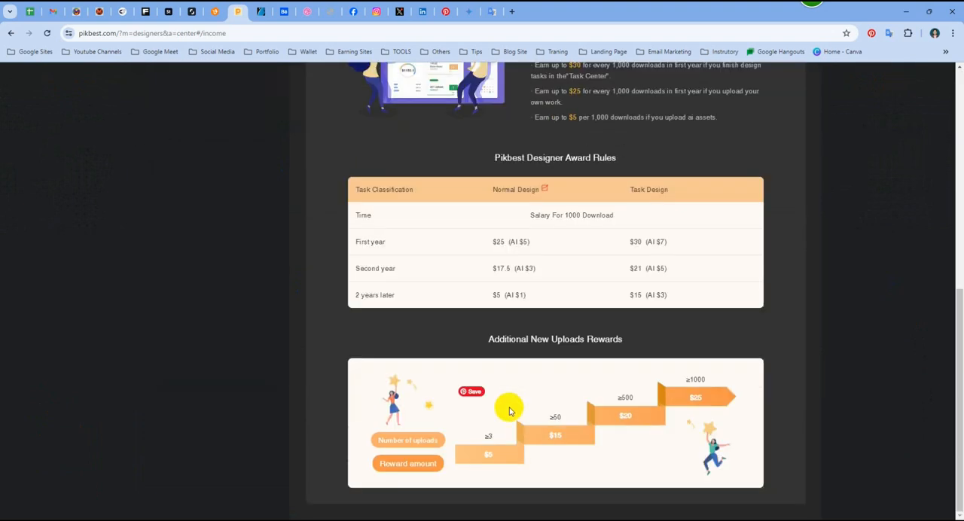
scroll(348, 403, "up", 6)
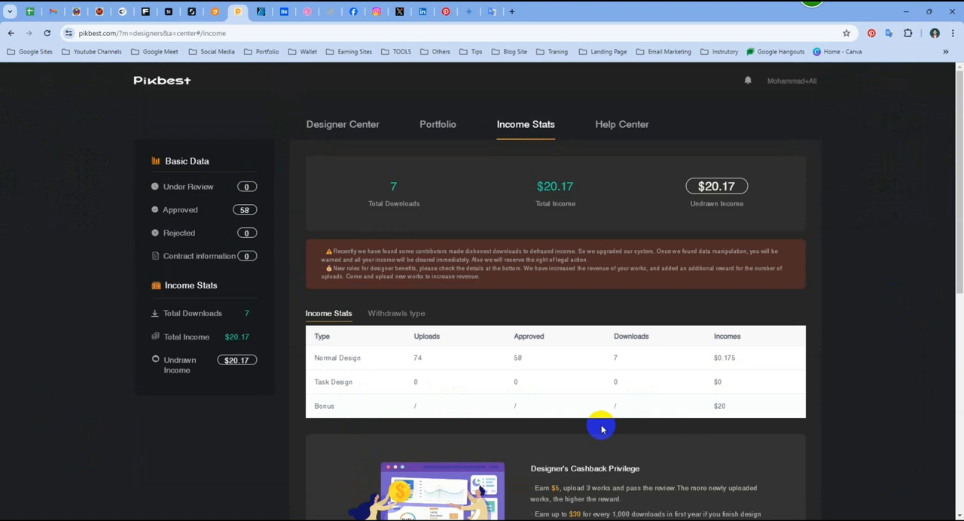
scroll(598, 429, "down", 2)
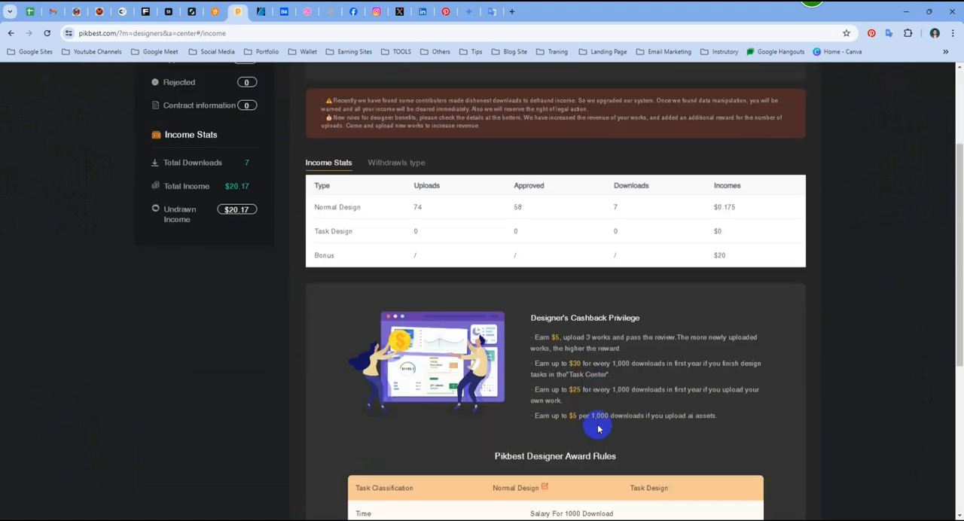
scroll(599, 428, "up", 1)
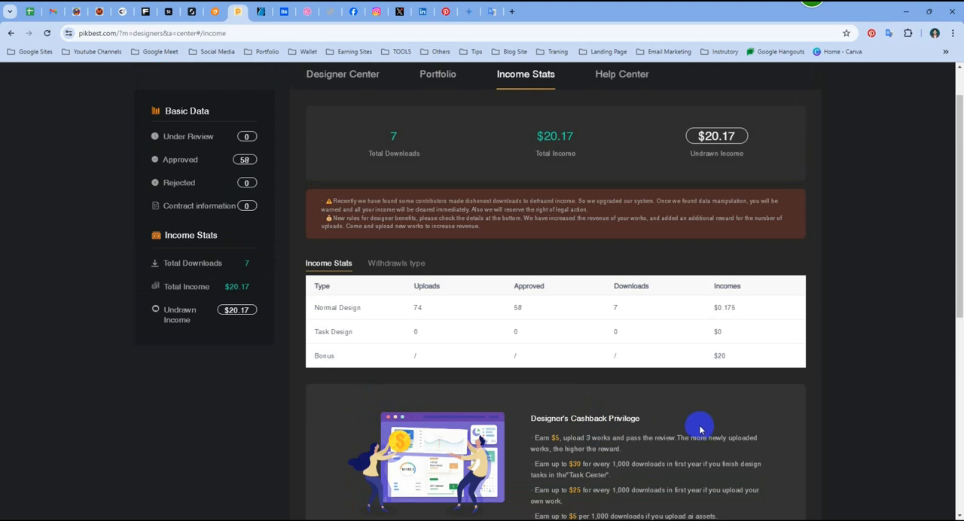
scroll(648, 397, "down", 3)
scroll(637, 398, "up", 4)
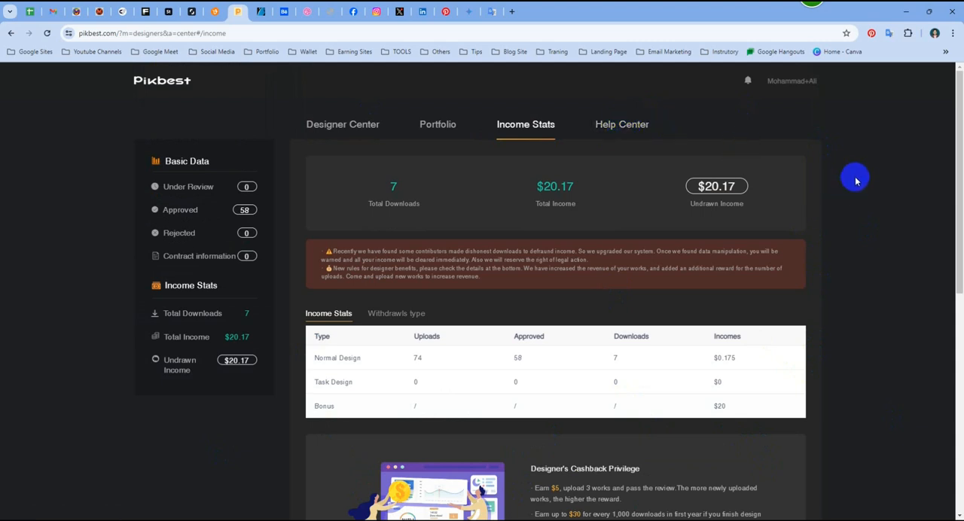
scroll(474, 180, "down", 3)
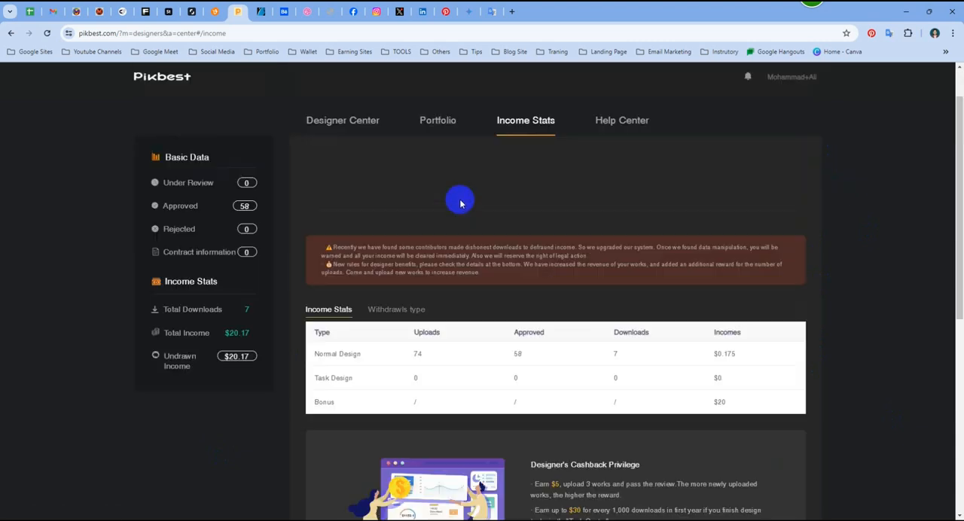
scroll(456, 202, "up", 3)
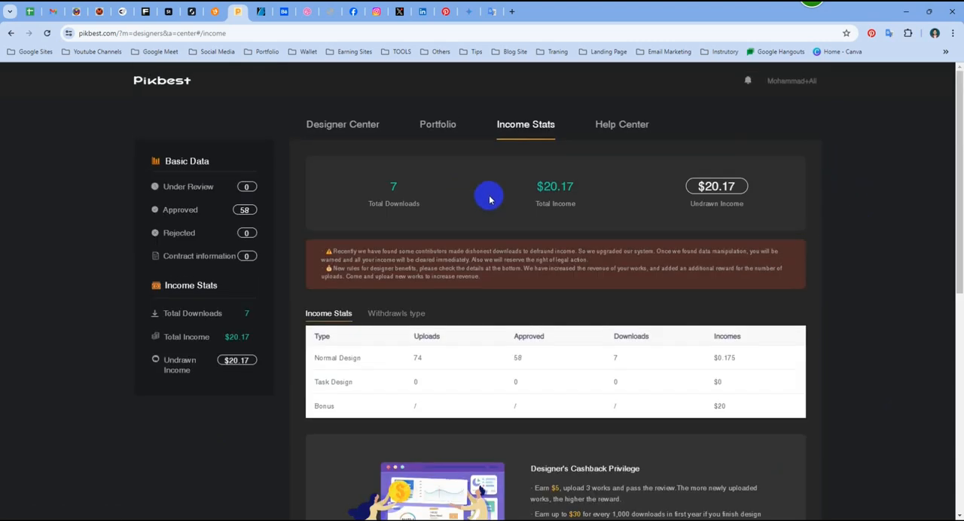
- Open the Pikbest home page in a new tab and go to the affiliate program's Referral Link Generator
left_click(509, 12)
type("pik")
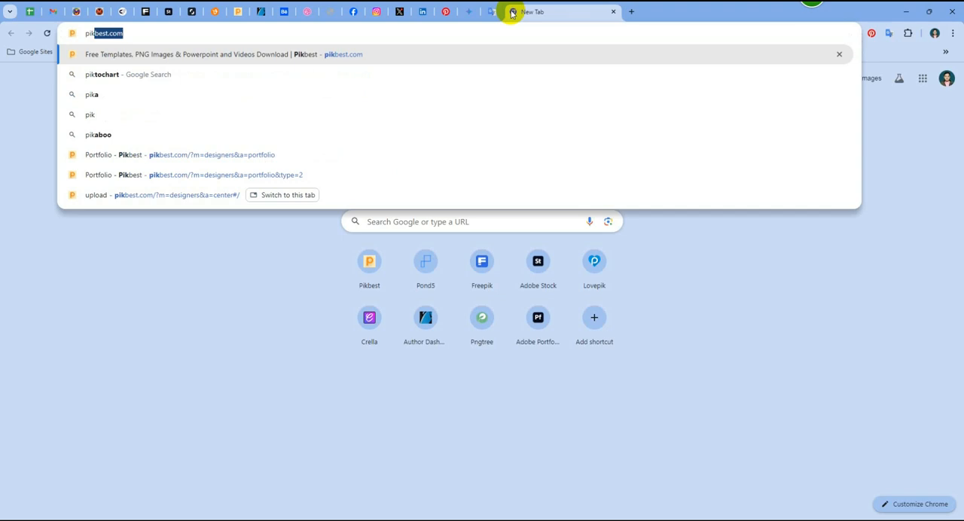
left_click(414, 53)
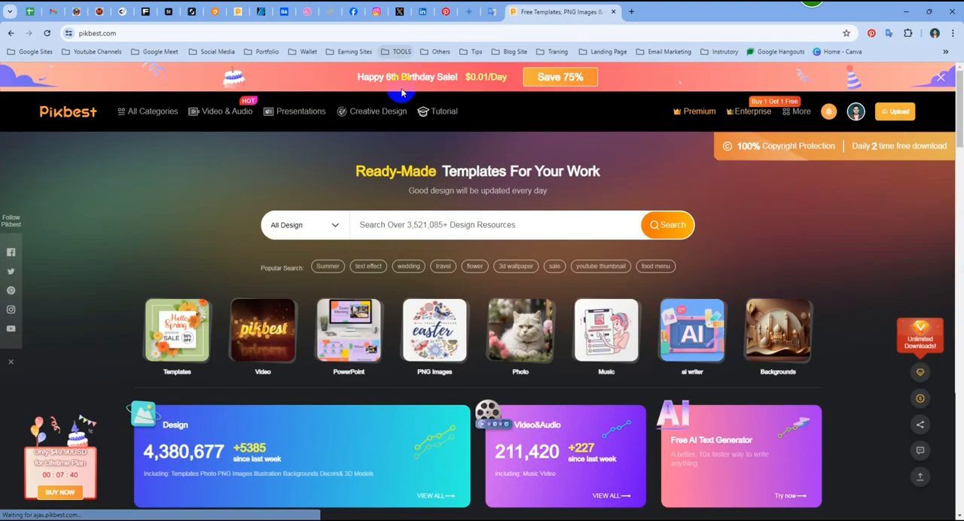
mouse_move(290, 339)
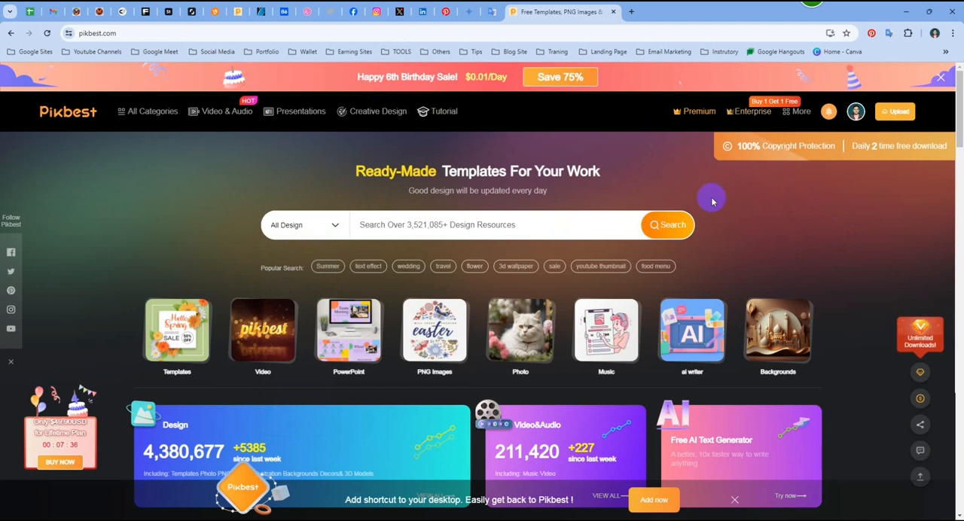
mouse_move(855, 112)
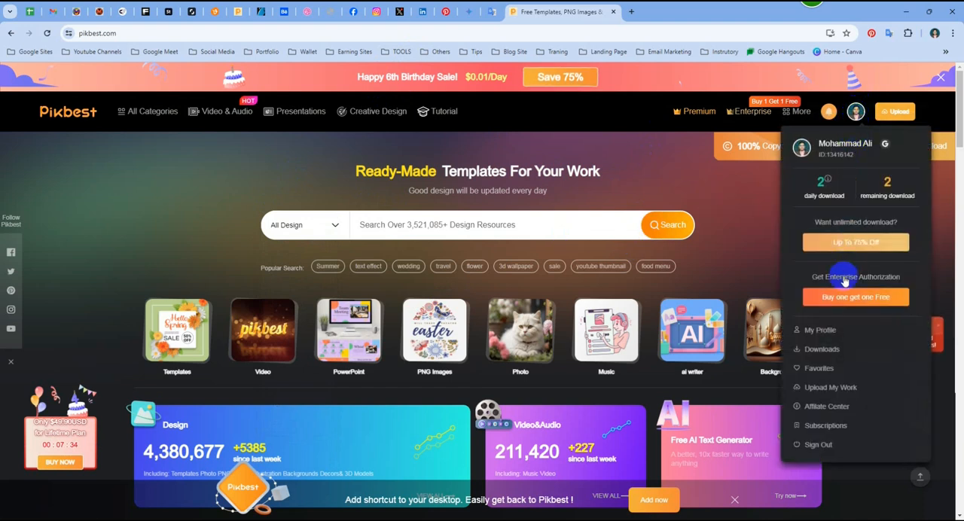
mouse_move(920, 404)
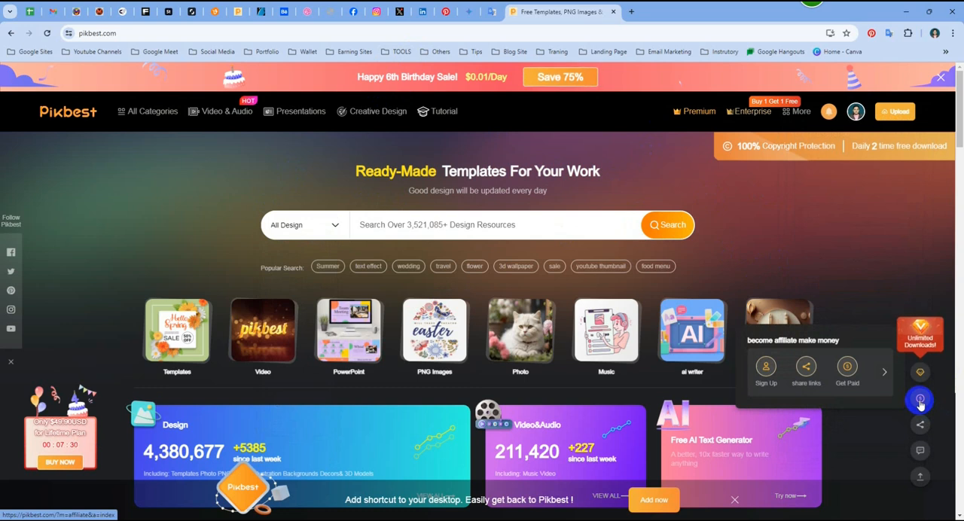
left_click(883, 374)
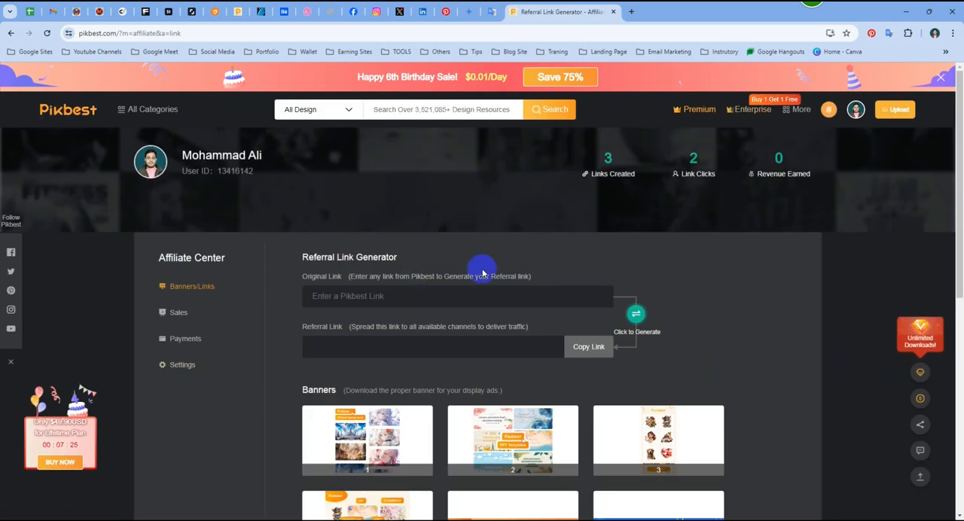
scroll(482, 273, "down", 1)
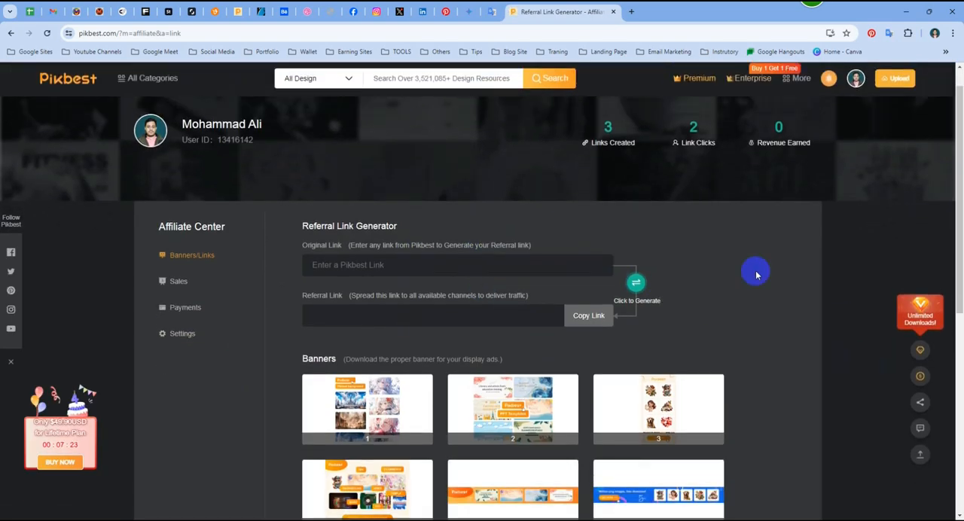
scroll(756, 275, "up", 1)
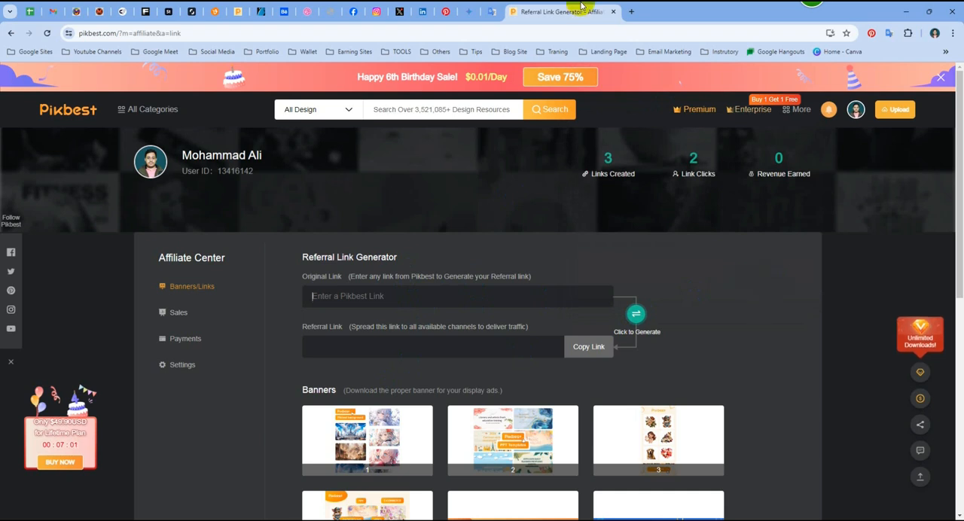
- Return to the designer pages, list the approved works and open the first couple silhouette in a new tab
left_click(238, 12)
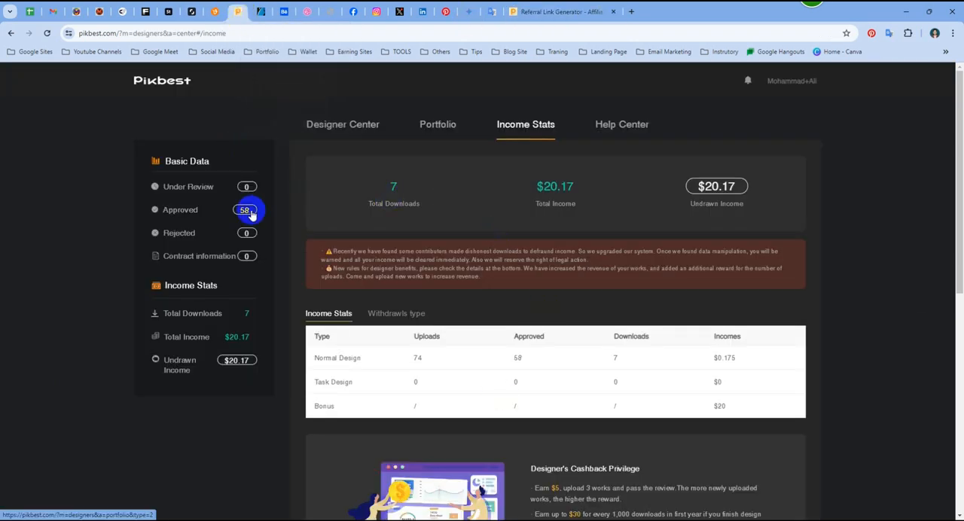
scroll(441, 254, "down", 3)
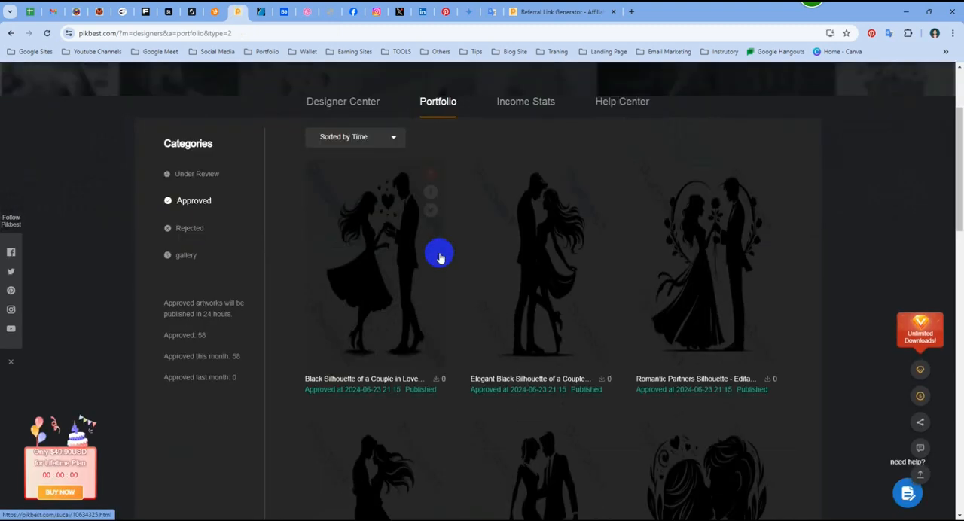
scroll(396, 217, "up", 1)
middle_click(392, 282)
left_click(558, 14)
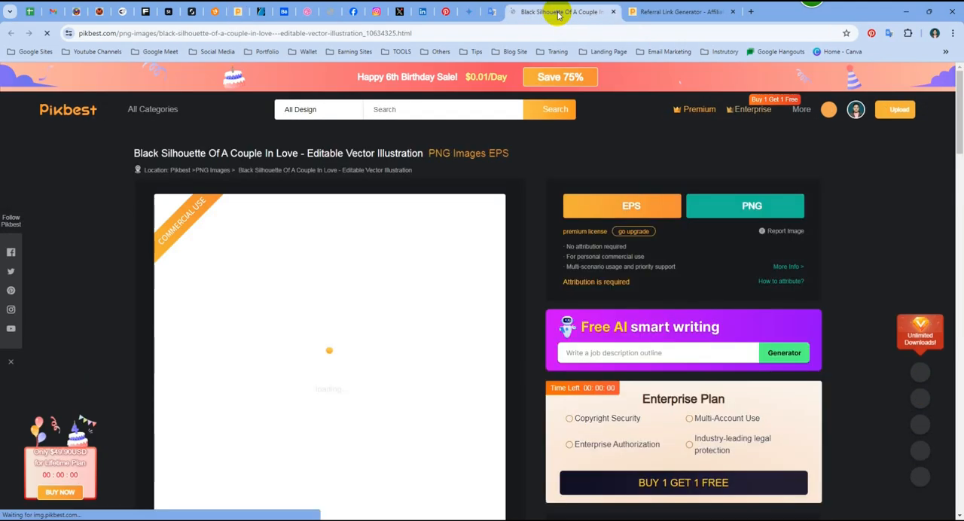
- Open the designer's public profile page from the couple silhouette's product page
scroll(382, 305, "down", 2)
scroll(382, 305, "down", 1)
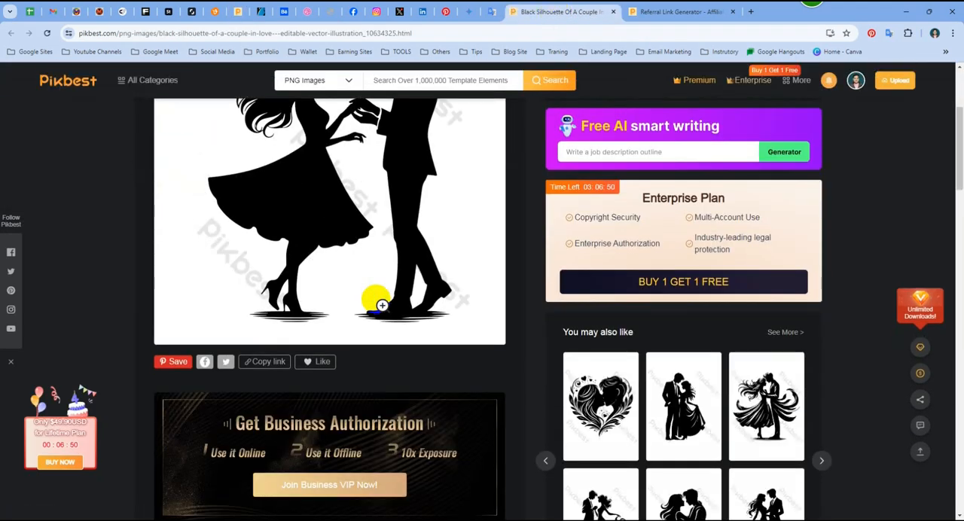
scroll(386, 305, "down", 3)
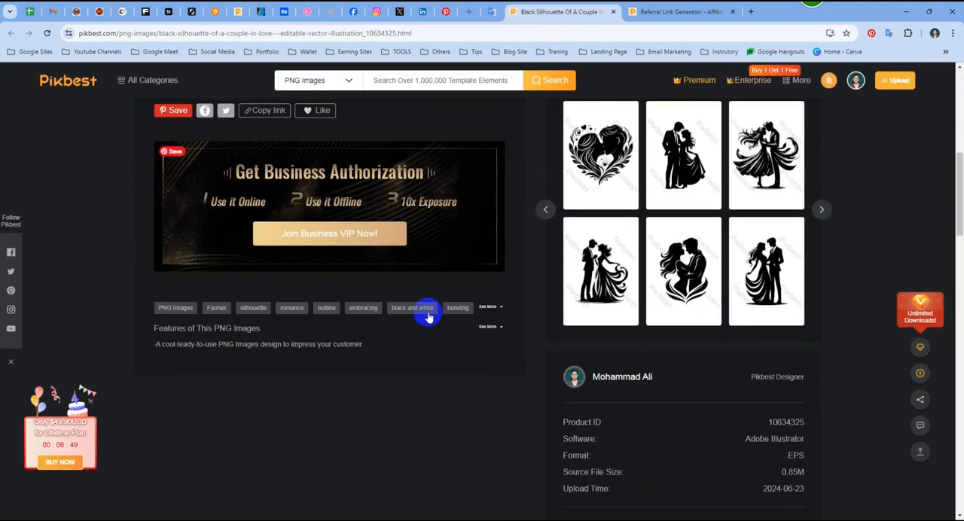
left_click(573, 378)
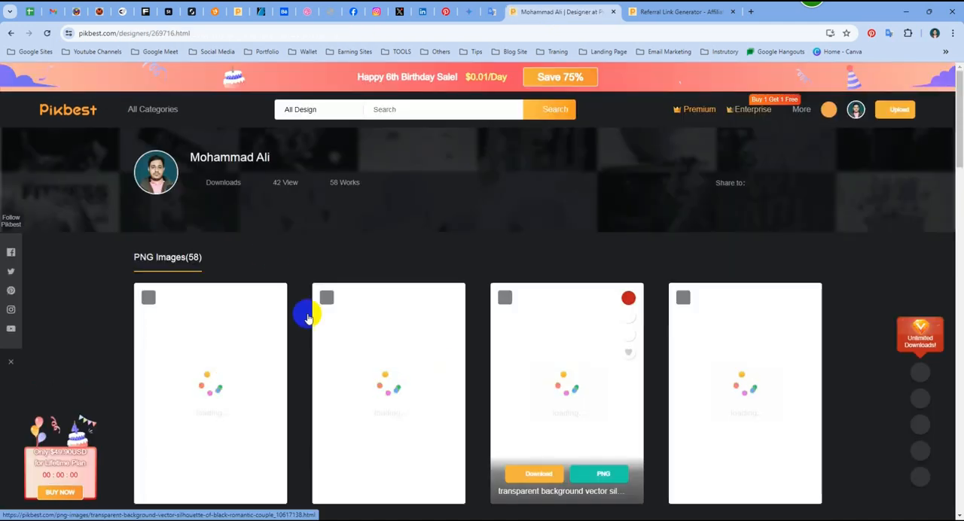
mouse_move(409, 340)
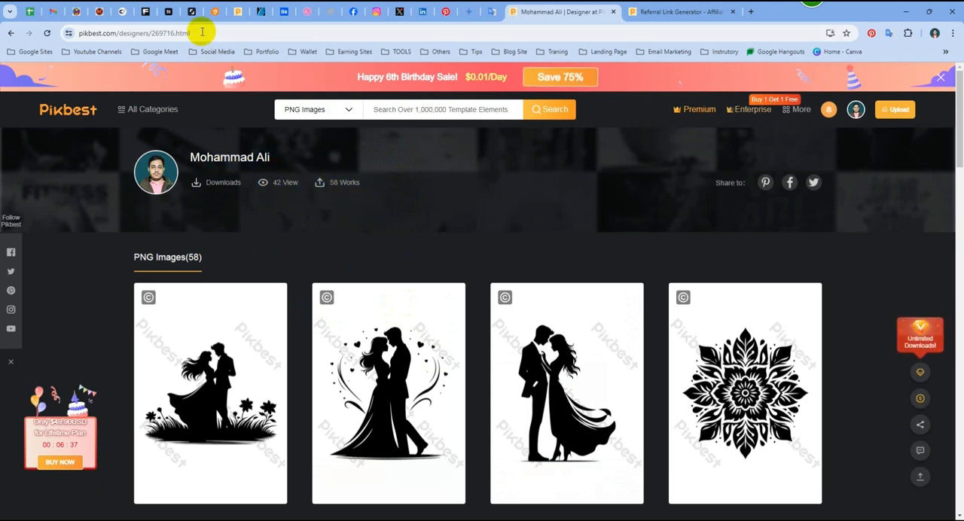
left_click(140, 33)
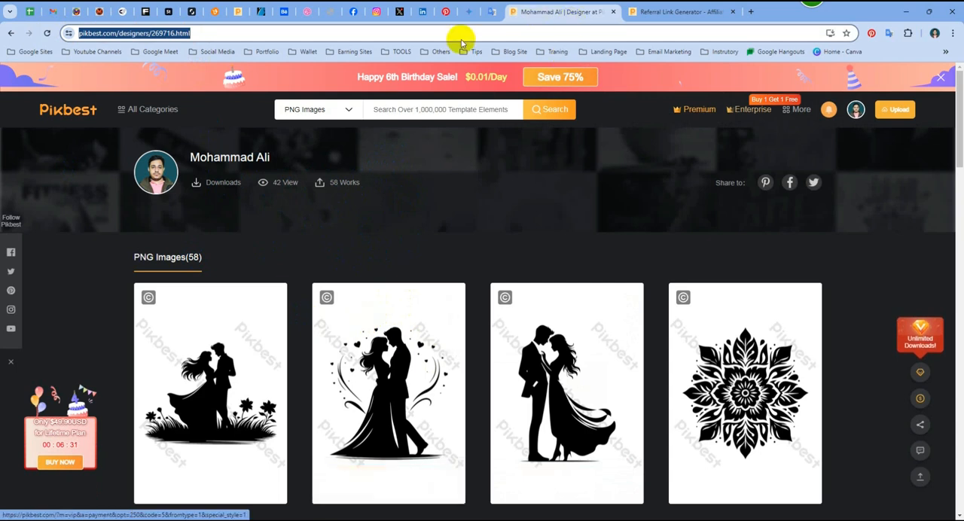
left_click(666, 11)
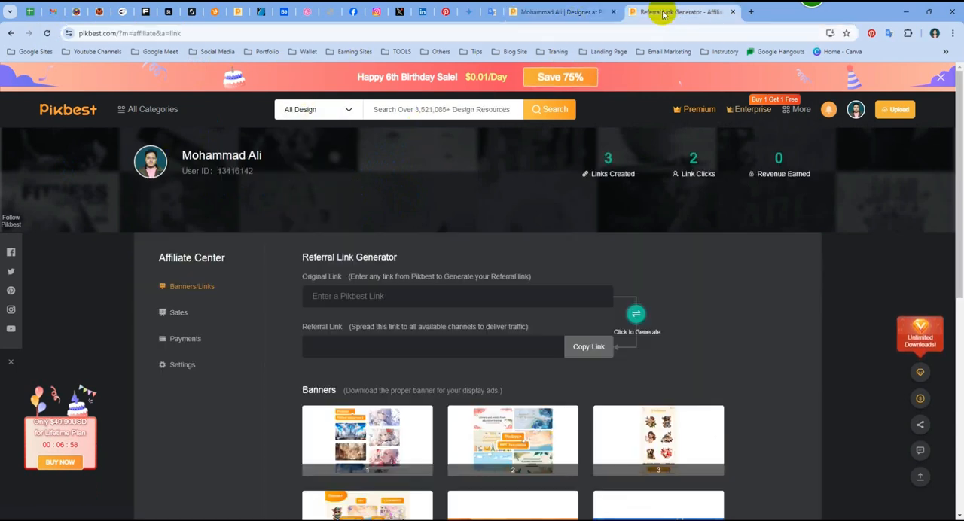
left_click(371, 297)
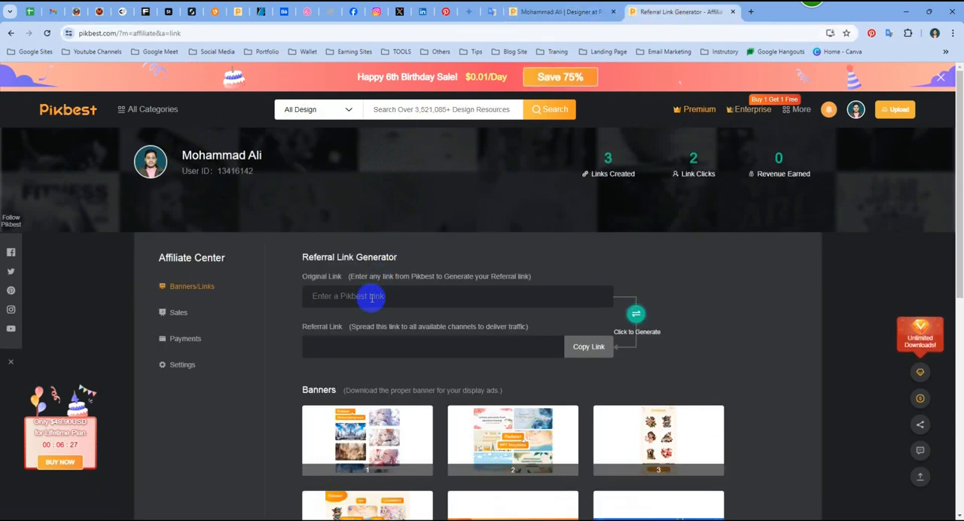
key("ctrl+v")
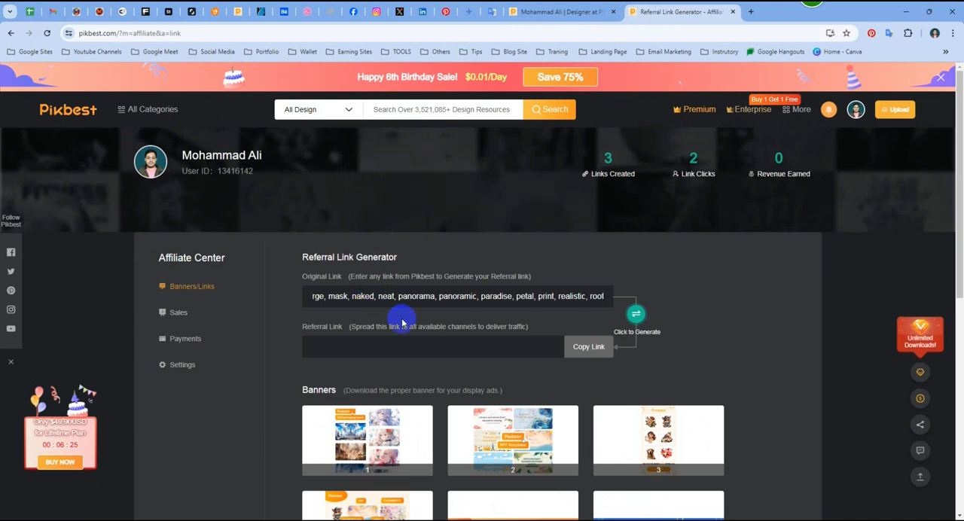
key("ctrl+a")
key("BackSpace")
- Copy the web address of the designer's public profile and return to the Referral Link Generator
left_click(559, 11)
left_click(193, 32)
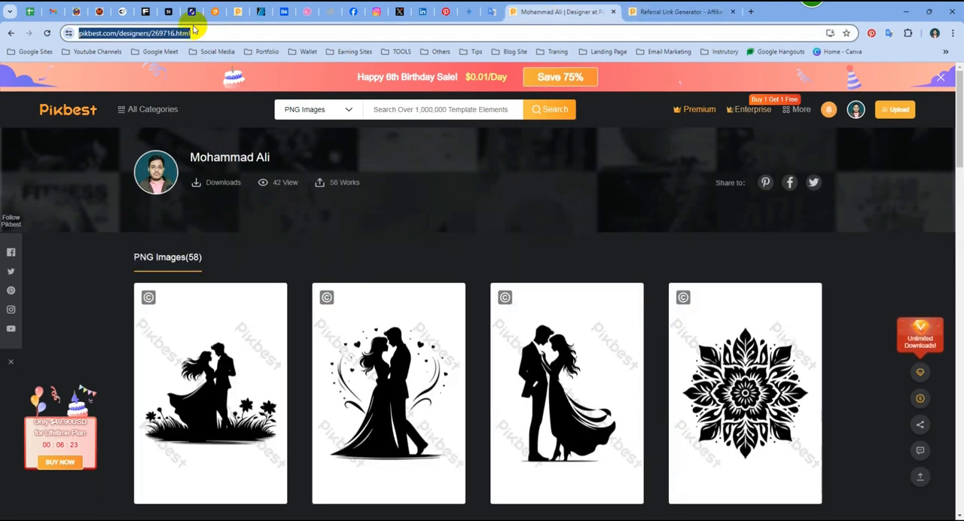
right_click(155, 33)
left_click(221, 128)
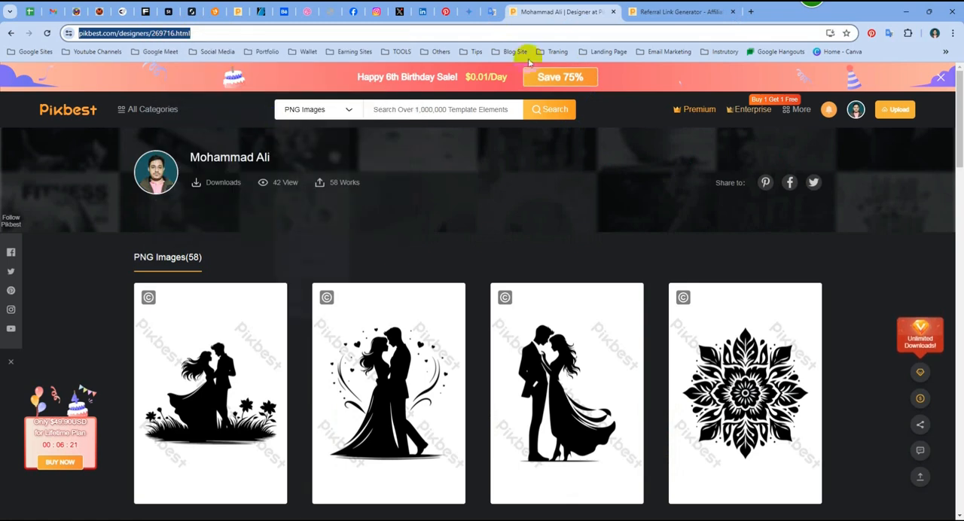
left_click(677, 11)
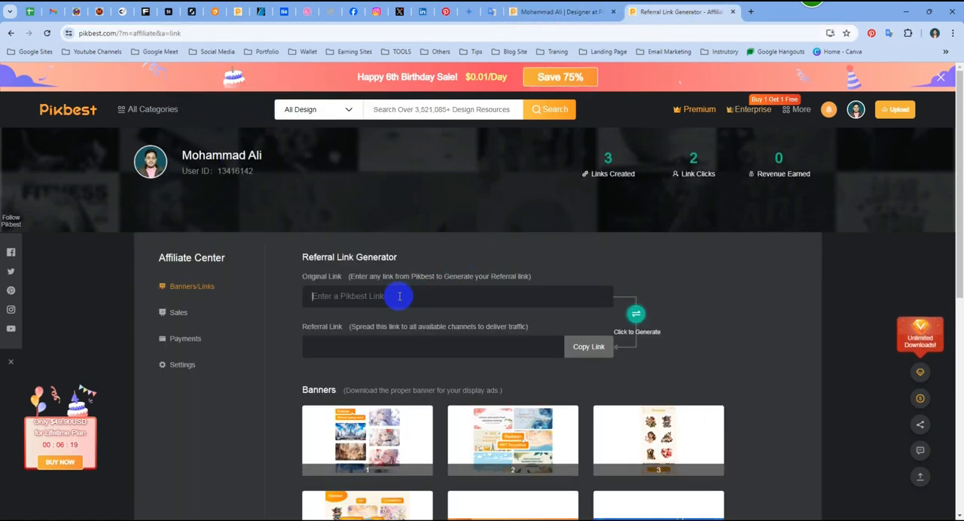
- Generate a referral link from the copied web address of the designer's public profile and copy the resulting link
key("ctrl+v")
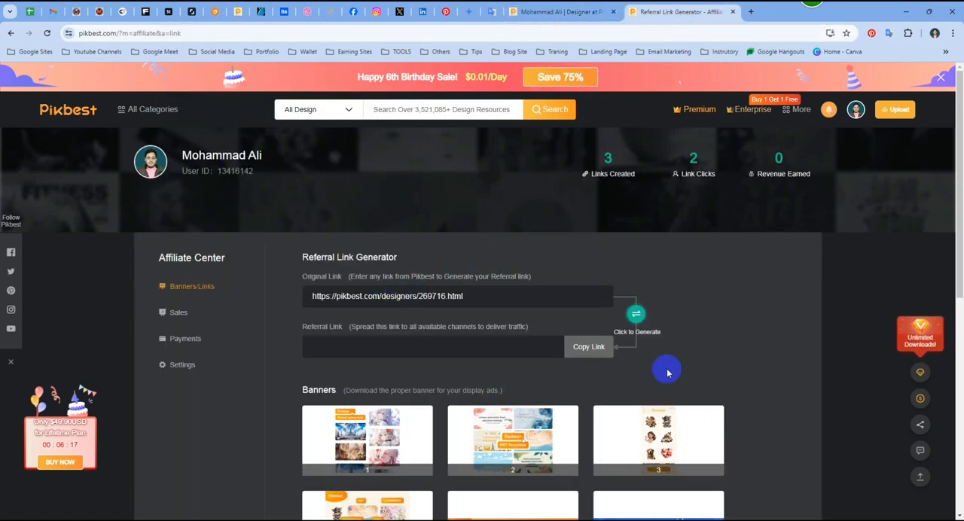
left_click(636, 316)
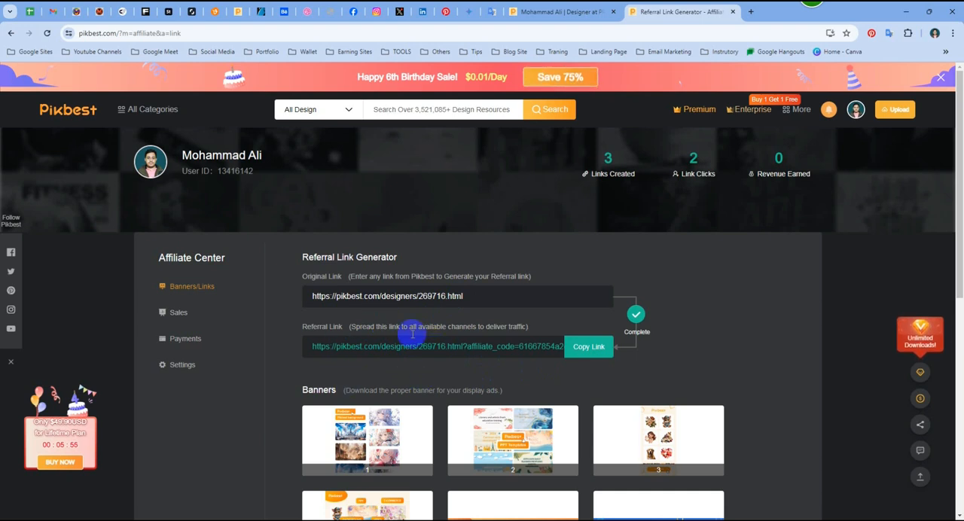
left_click(587, 352)
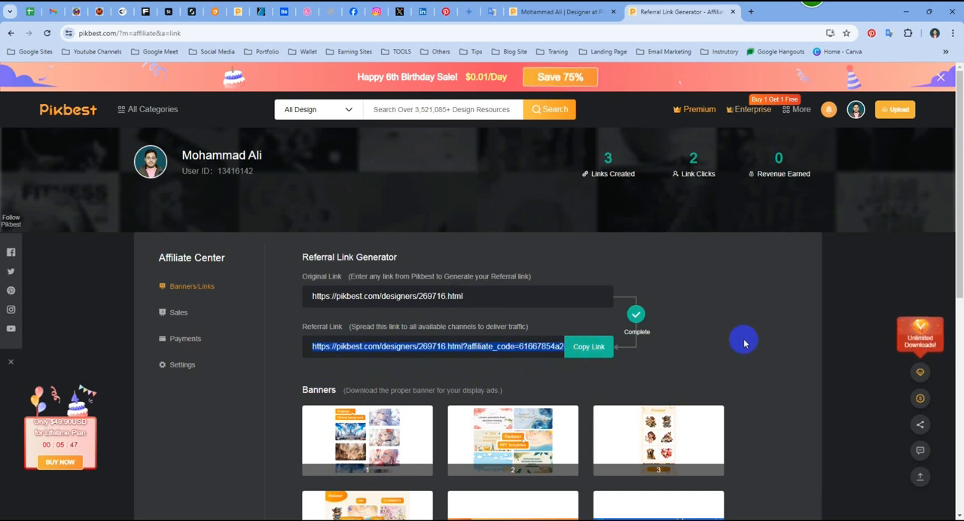
- Switch to WhatsApp and send the copied referral link to the MIST- PASSIVE INCOME HELP group
left_click(654, 520)
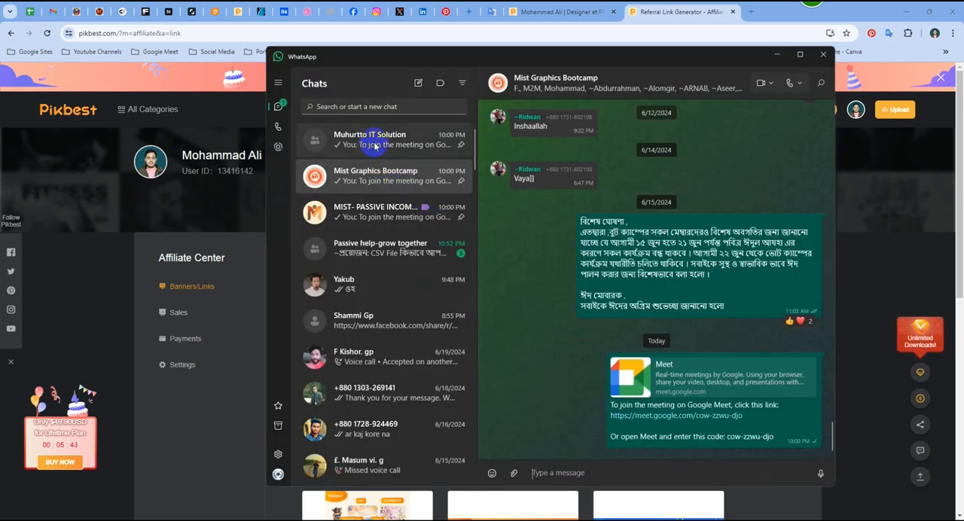
left_click(385, 209)
key("ctrl+v")
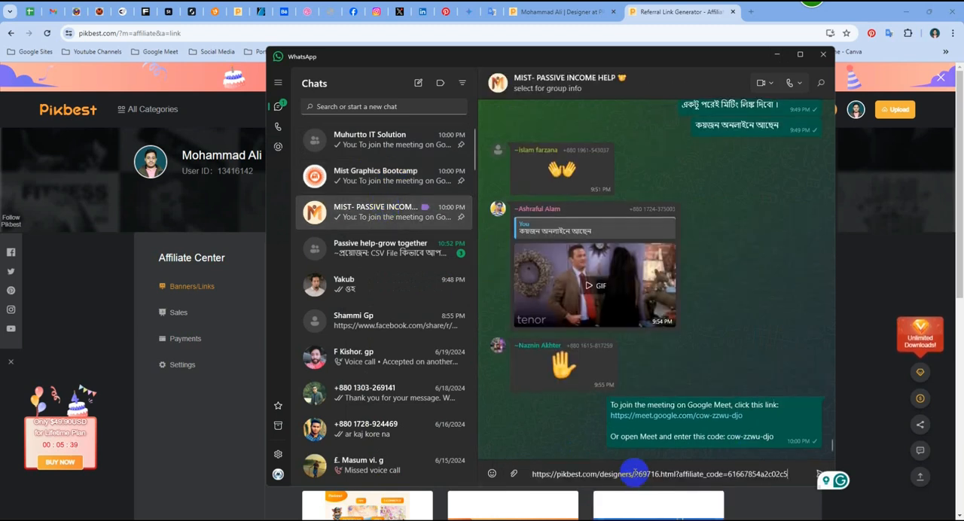
key("Return")
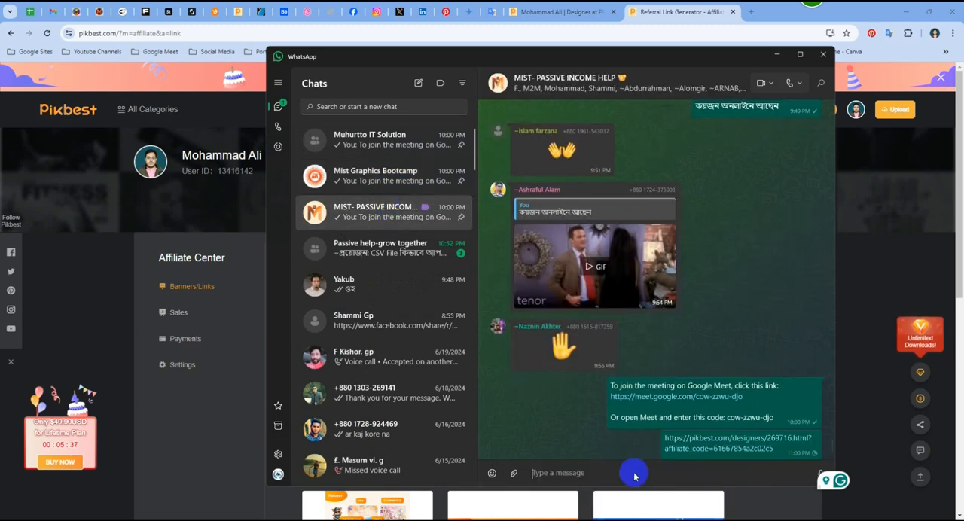
- Send the same referral link to the Mist Graphics Bootcamp group and return to the Referral Link Generator page
left_click(406, 176)
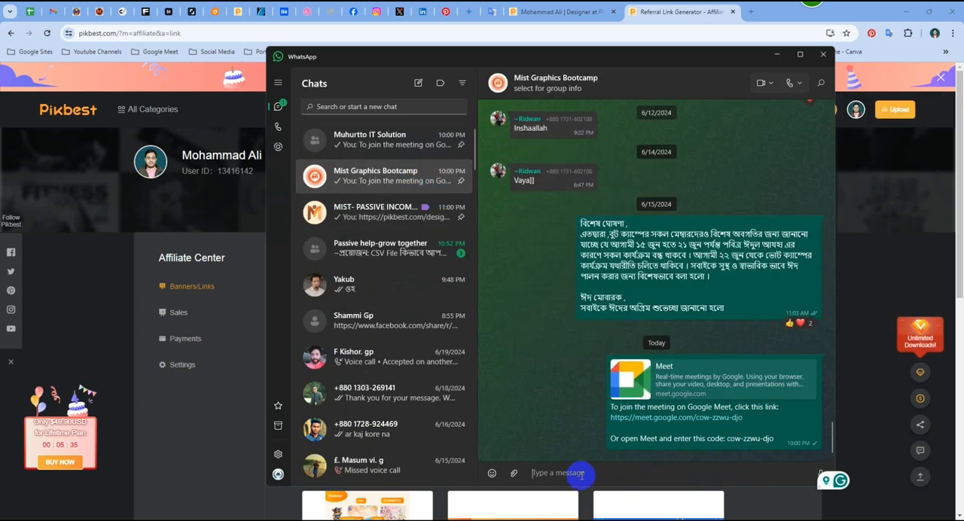
key("ctrl+v")
key("Return")
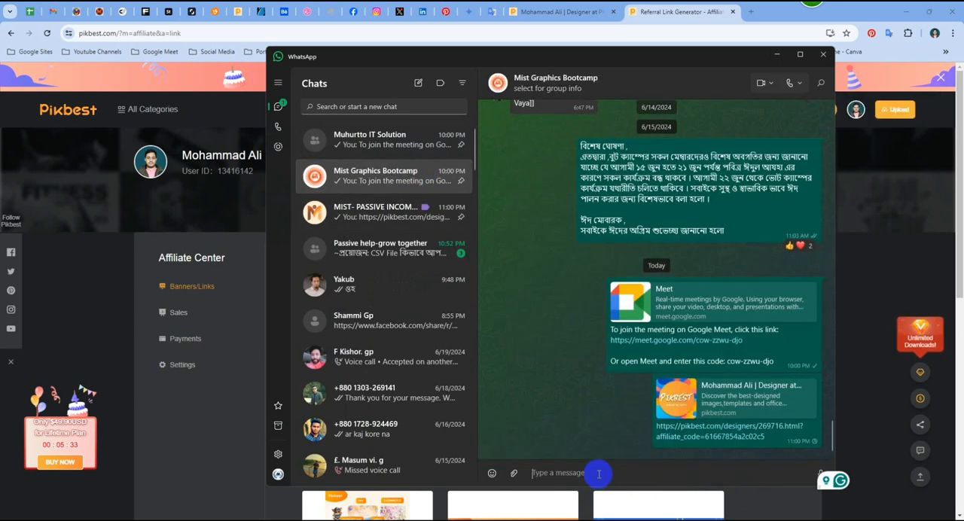
left_click(776, 54)
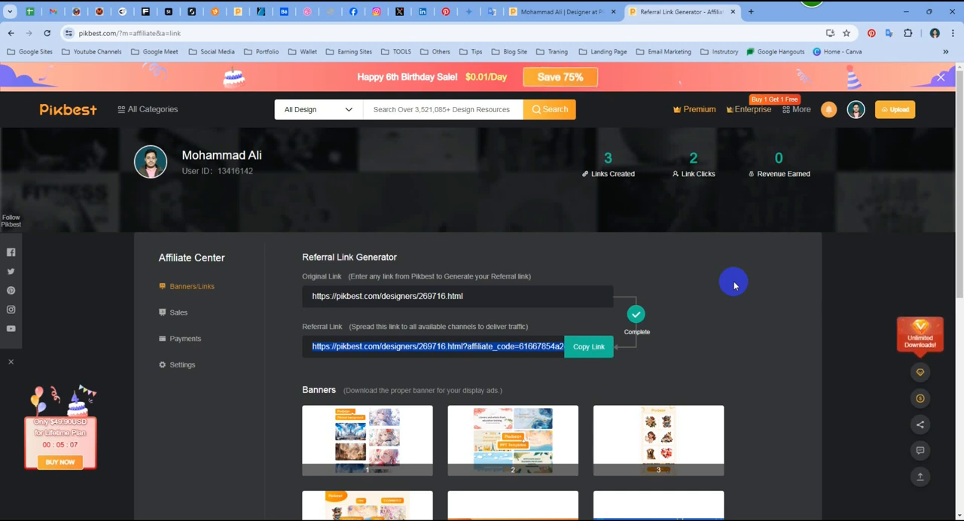
left_click(704, 305)
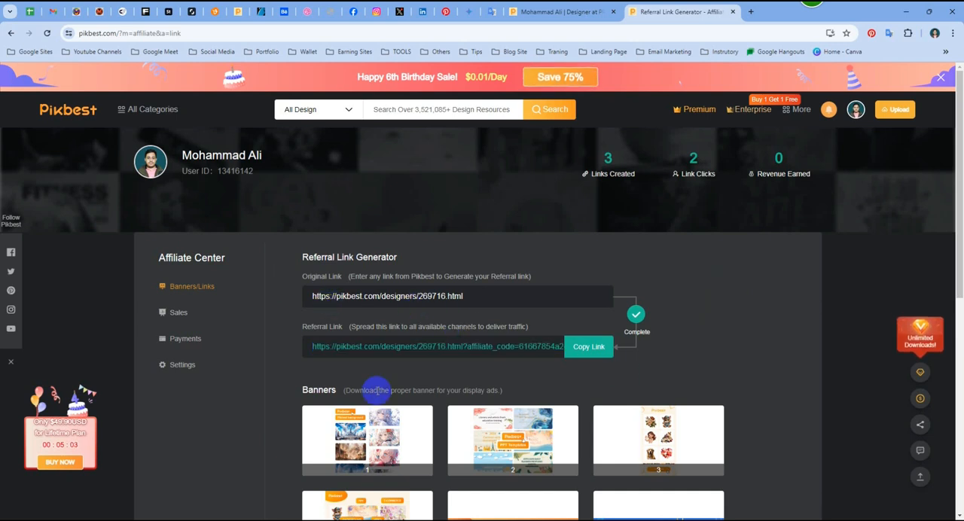
- Look over the affiliate banners and examine the earnings, withdrawal conditions and settlement records on the Affiliate Center's Payments page
scroll(743, 352, "down", 4)
scroll(744, 354, "up", 5)
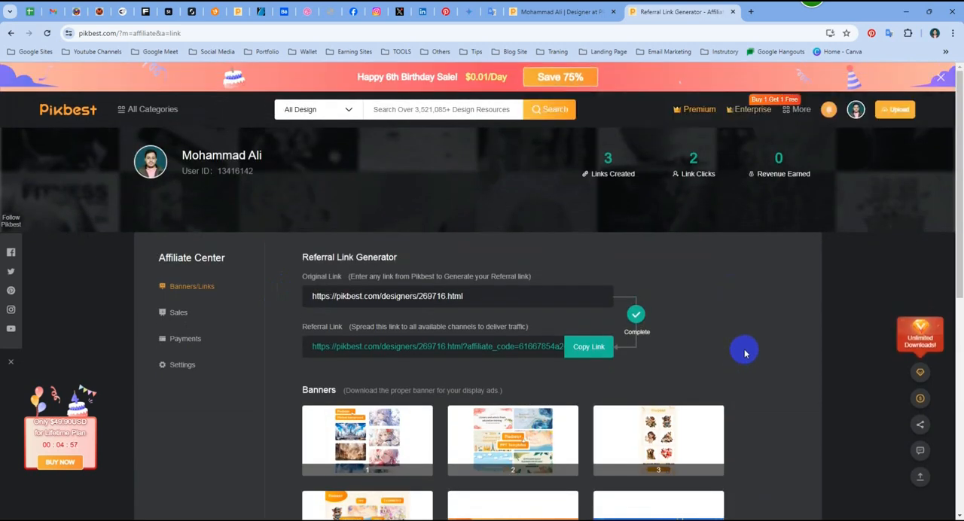
left_click(194, 315)
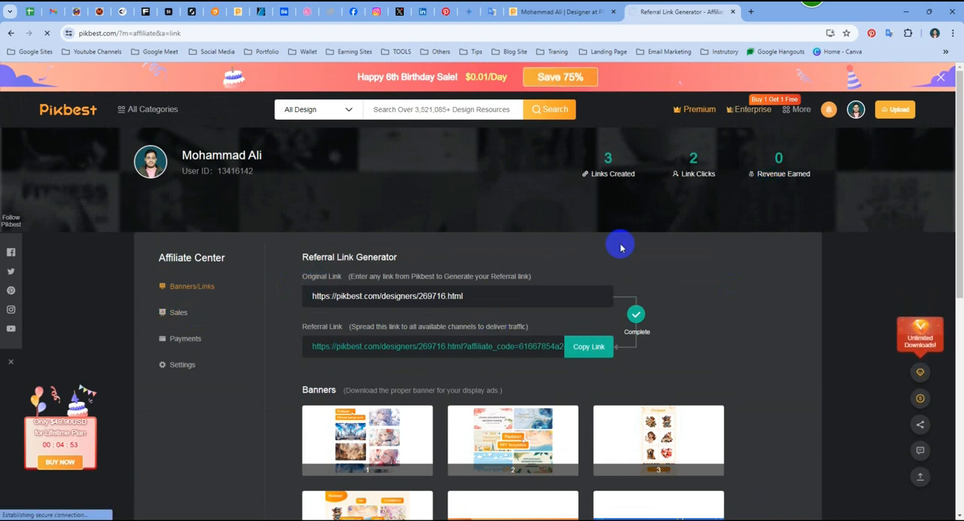
left_click(196, 340)
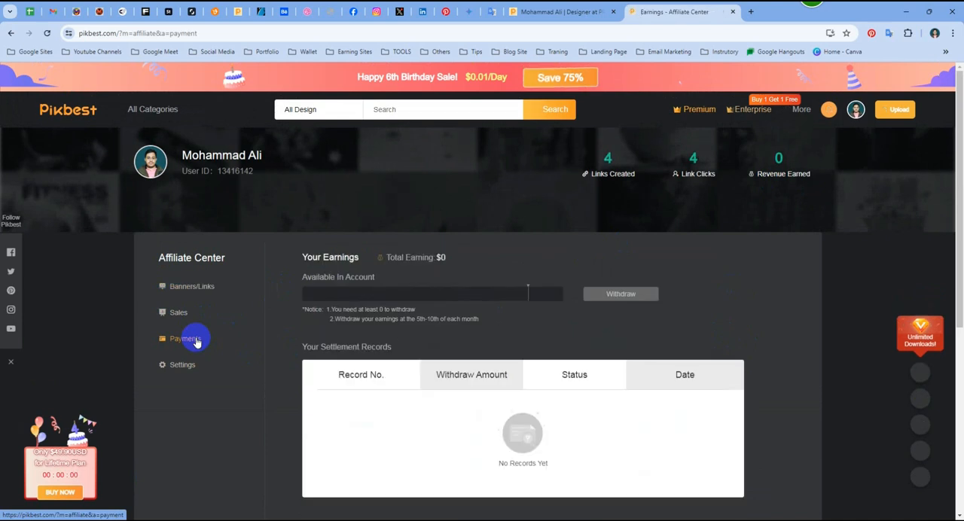
scroll(582, 331, "down", 1)
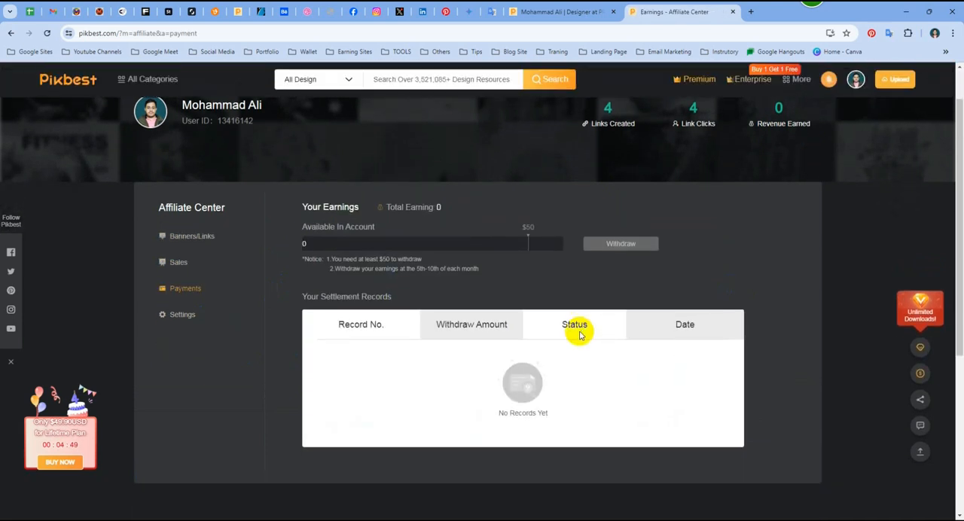
scroll(497, 273, "up", 1)
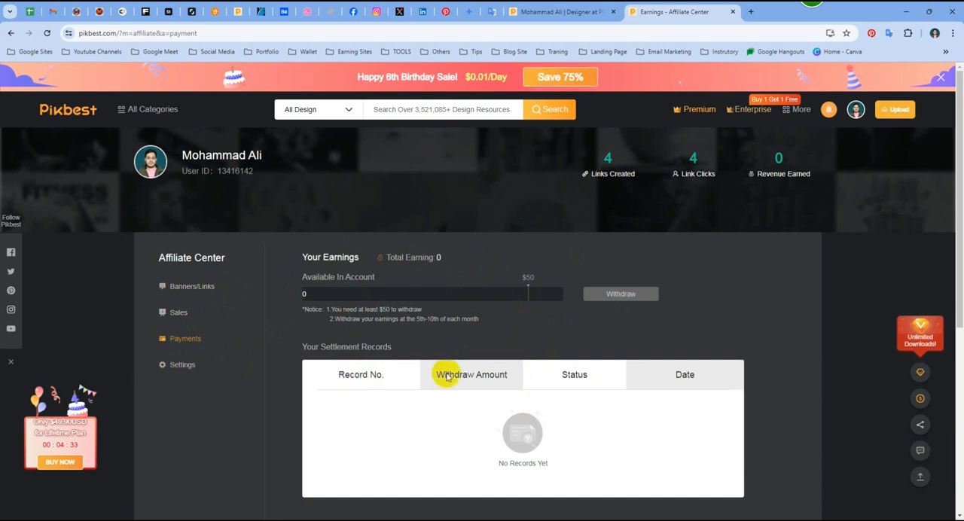
- Close the Affiliate Center page and look through the works on the designer's public profile
left_click(734, 12)
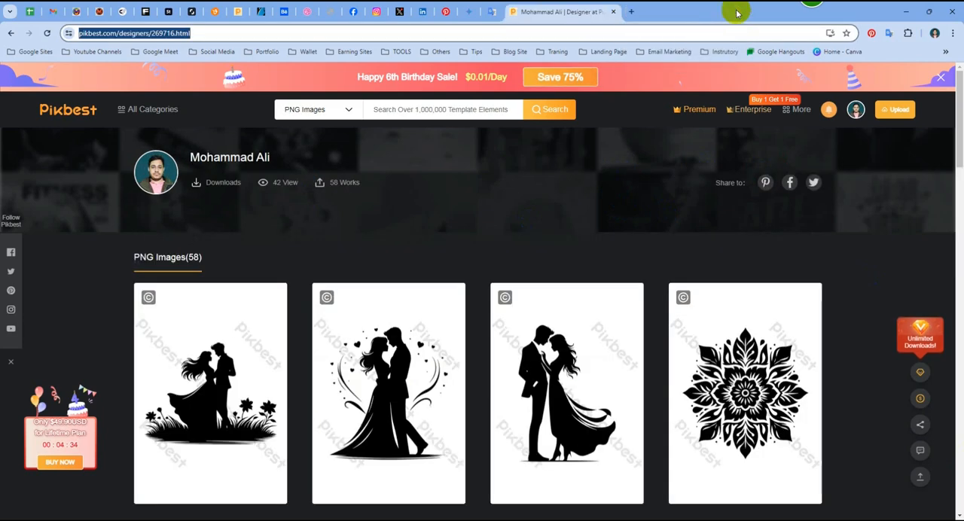
scroll(508, 234, "down", 5)
scroll(509, 236, "down", 10)
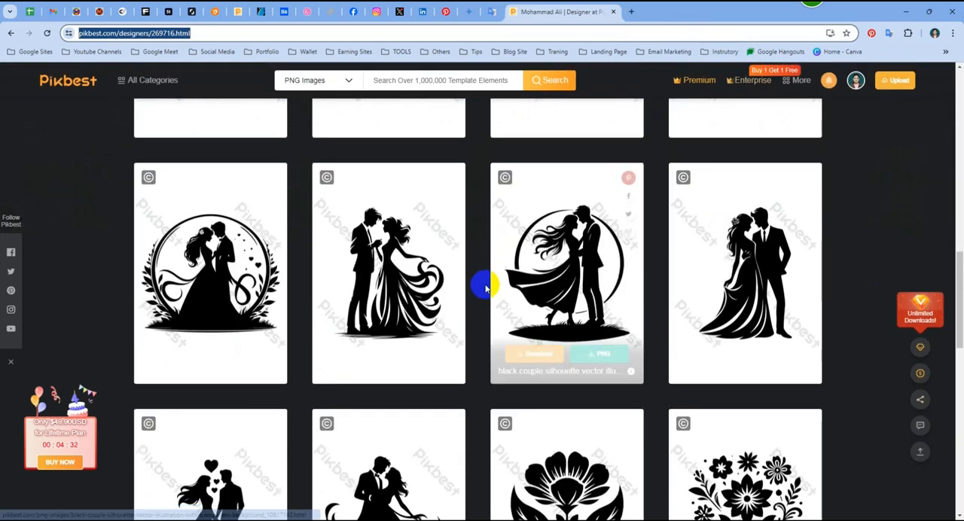
scroll(486, 285, "up", 6)
scroll(485, 285, "up", 8)
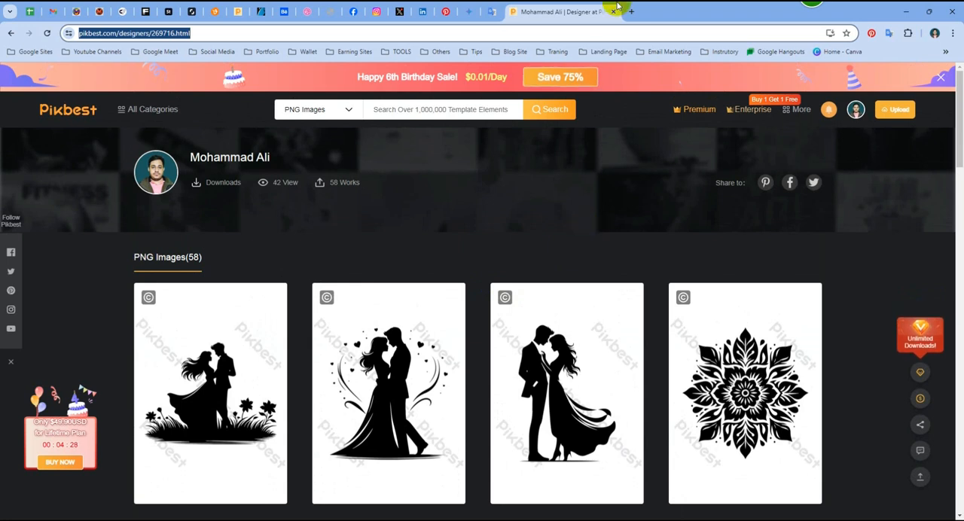
- Close the public profile page and list the works under review in the Pikbest designer portfolio
left_click(614, 12)
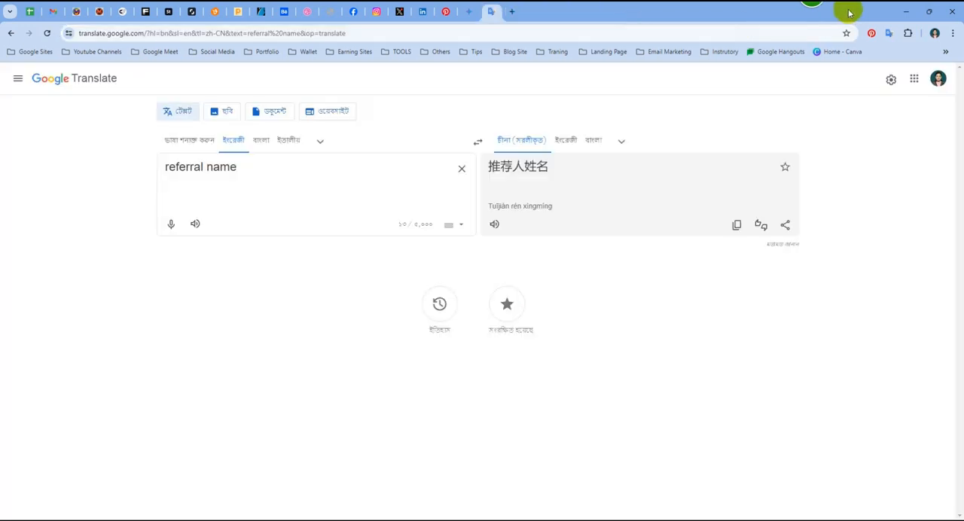
left_click(241, 11)
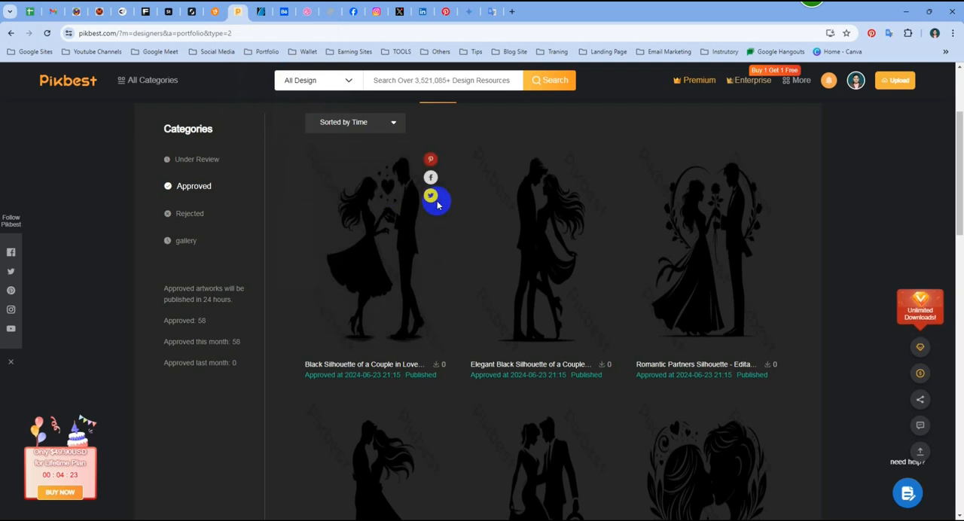
left_click(193, 311)
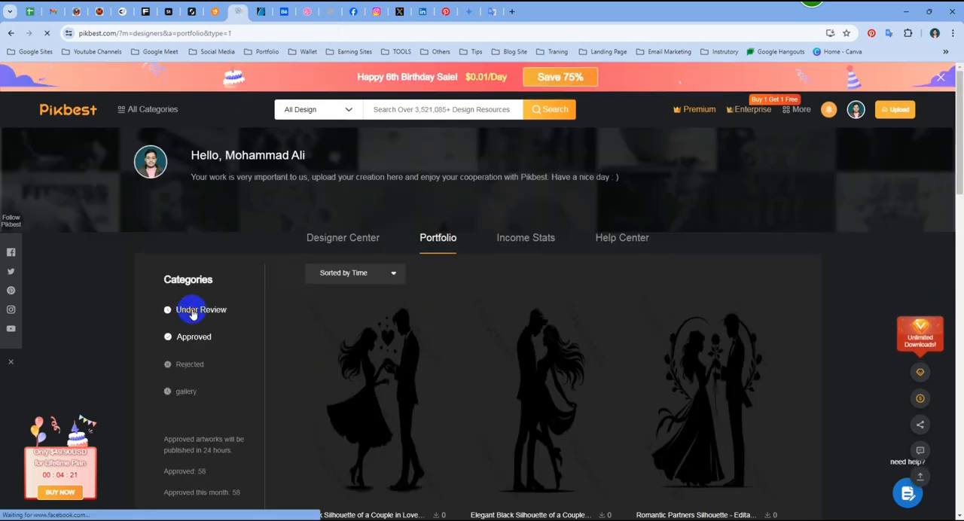